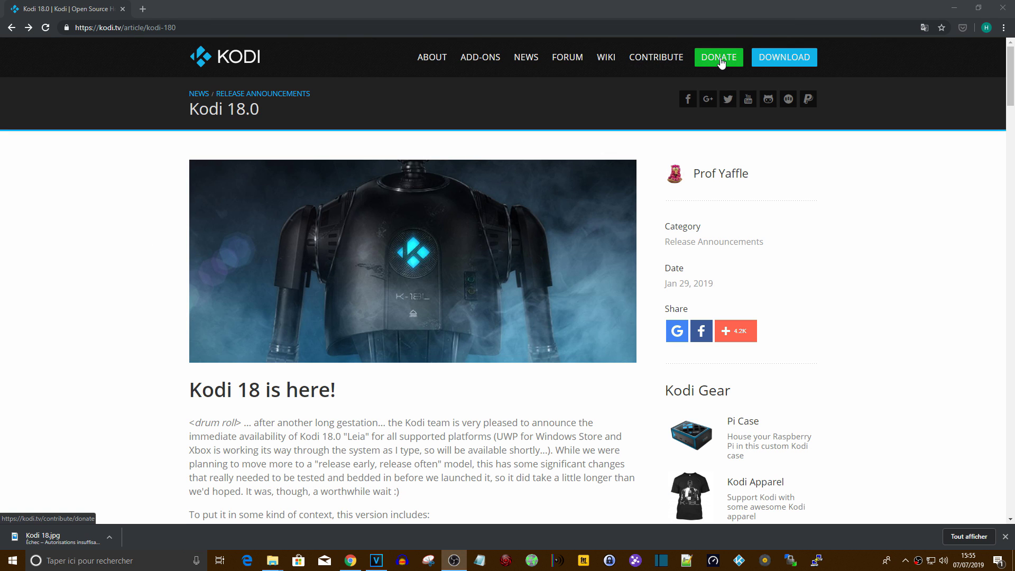
pyautogui.click(719, 59)
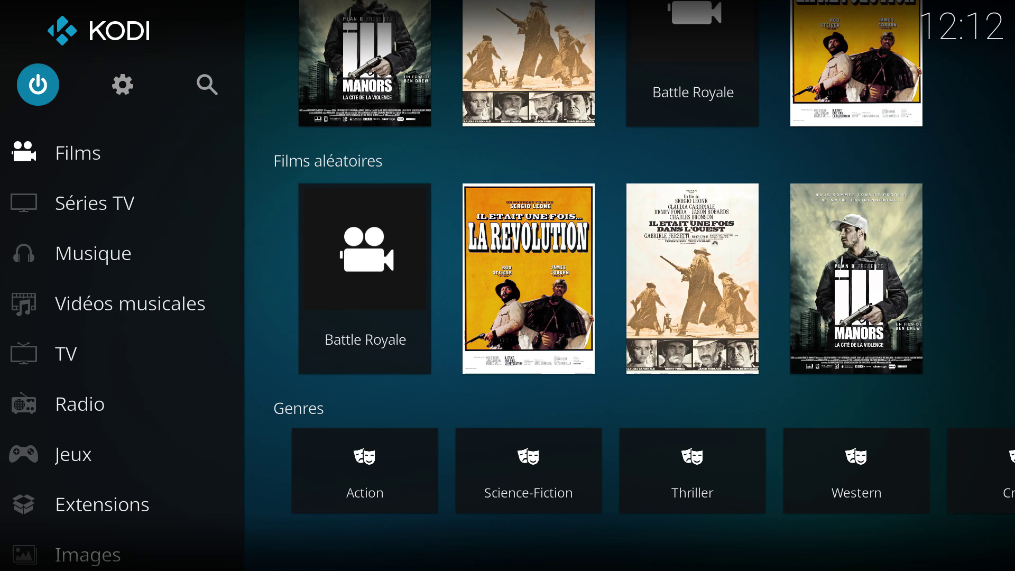
pyautogui.press('Right')
pyautogui.press('Return')
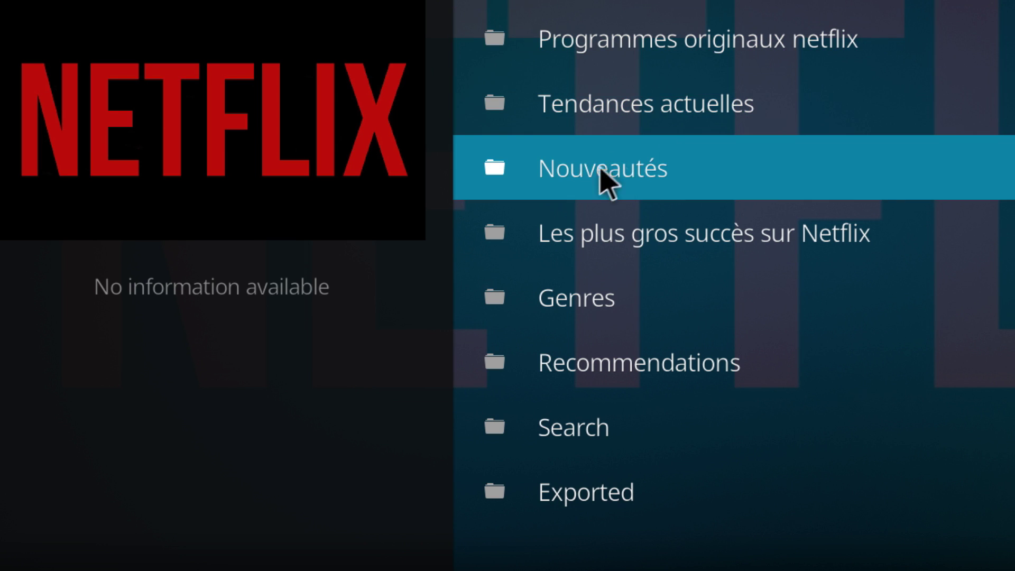
pyautogui.click(631, 108)
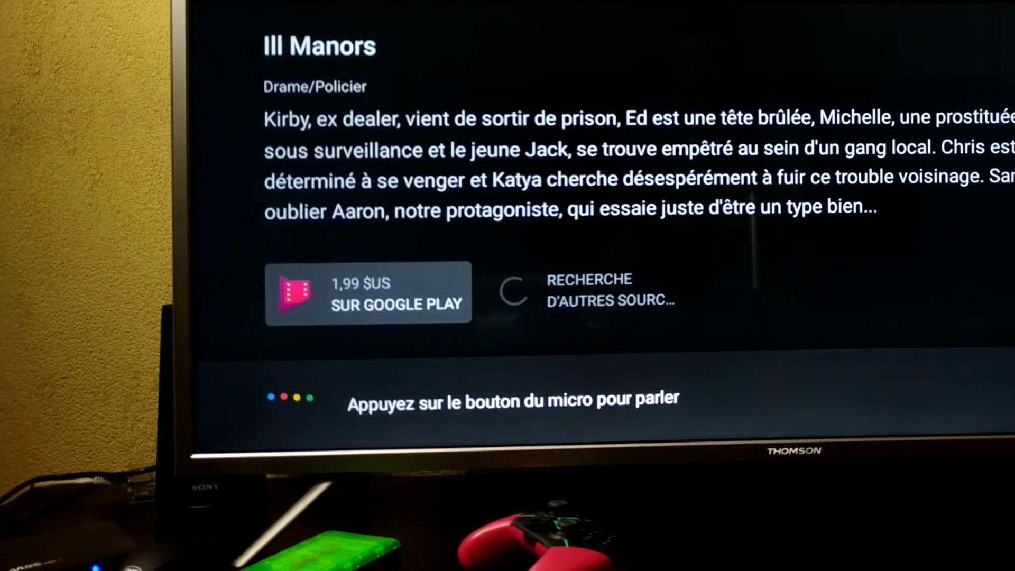
pyautogui.press('Right')
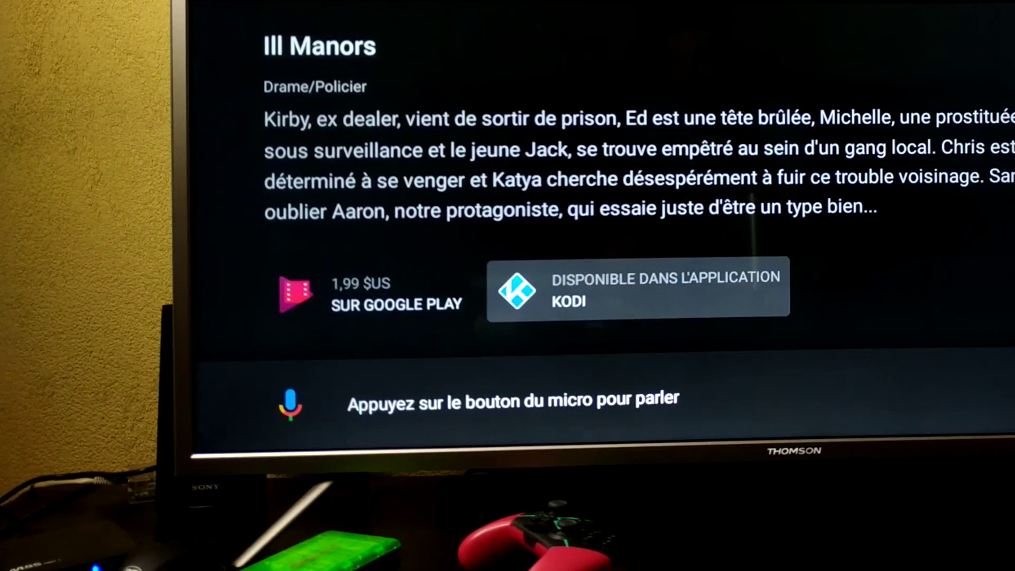
pyautogui.press('Return')
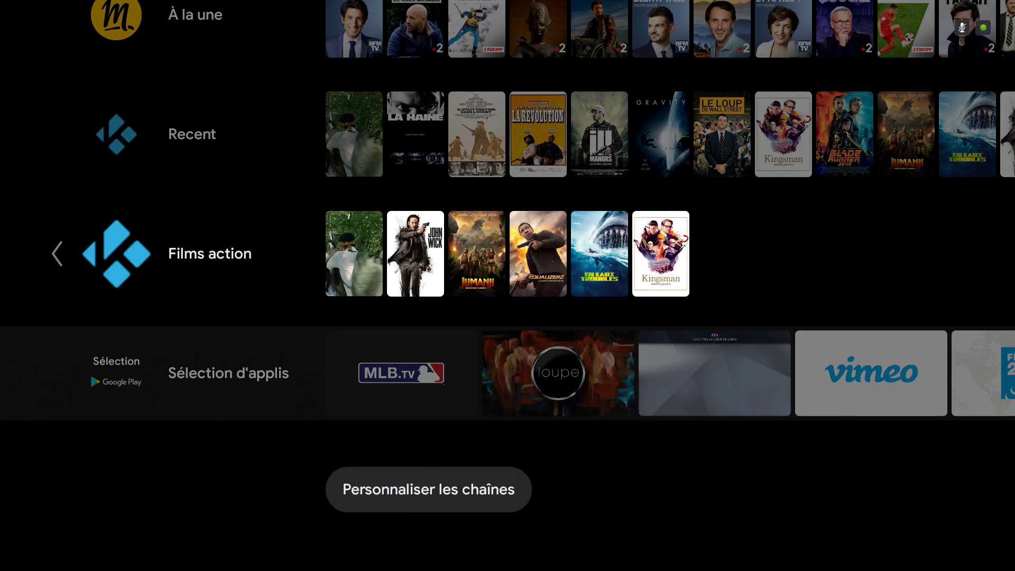
# - Browse the films in the Kodi Recent and Films action channels on the Android TV home screen
pyautogui.press('Up')
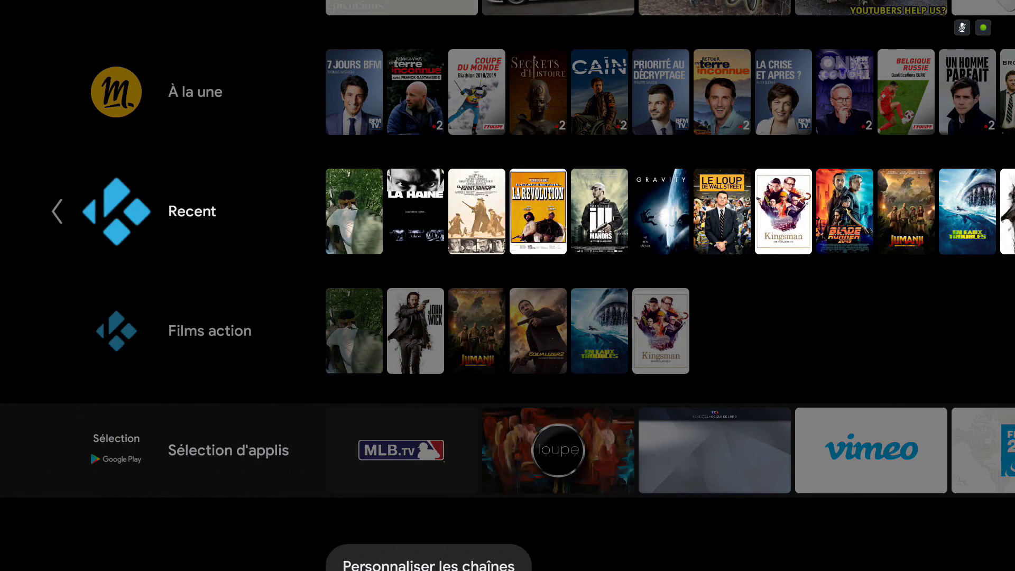
pyautogui.press('Down')
pyautogui.press('Right')
pyautogui.press('Right')
pyautogui.press('Right')
pyautogui.press('Right')
pyautogui.press('Right')
pyautogui.press('Left')
pyautogui.press('Left')
pyautogui.press('Left')
pyautogui.press('Up')
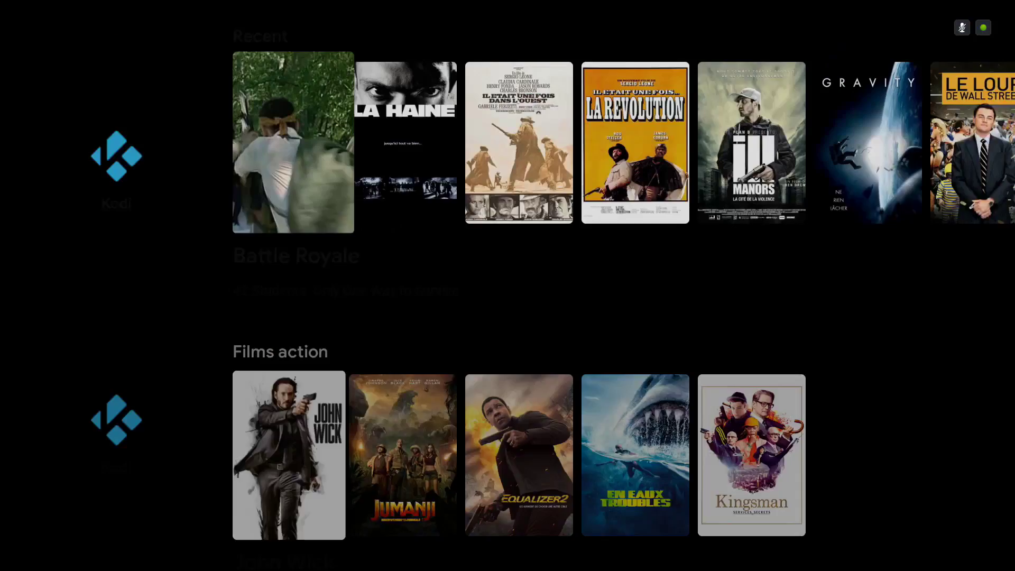
pyautogui.press('Right')
pyautogui.press('Right')
pyautogui.press('Left')
pyautogui.press('Right')
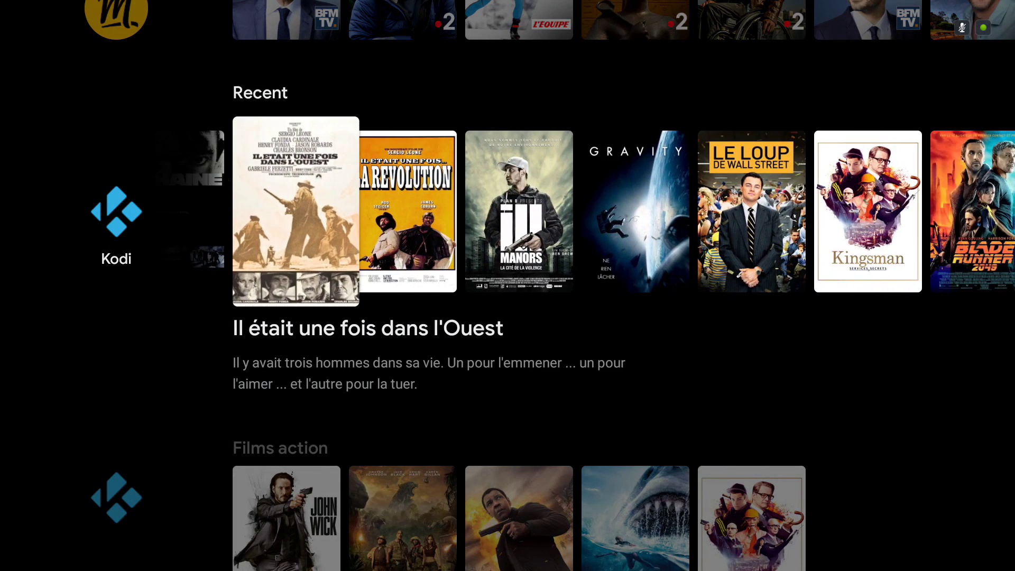
pyautogui.press('Left')
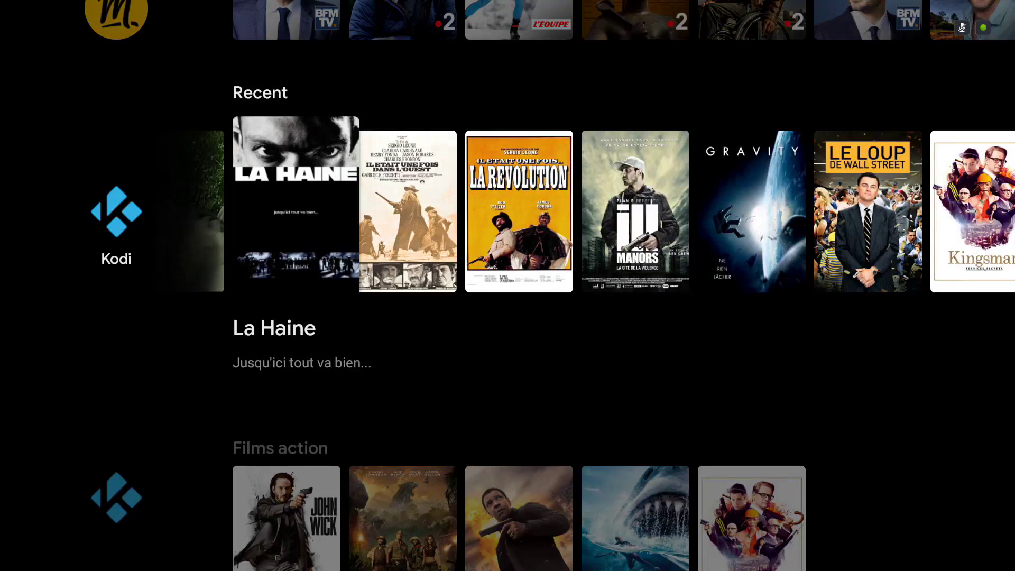
pyautogui.press('Down')
pyautogui.press('Up')
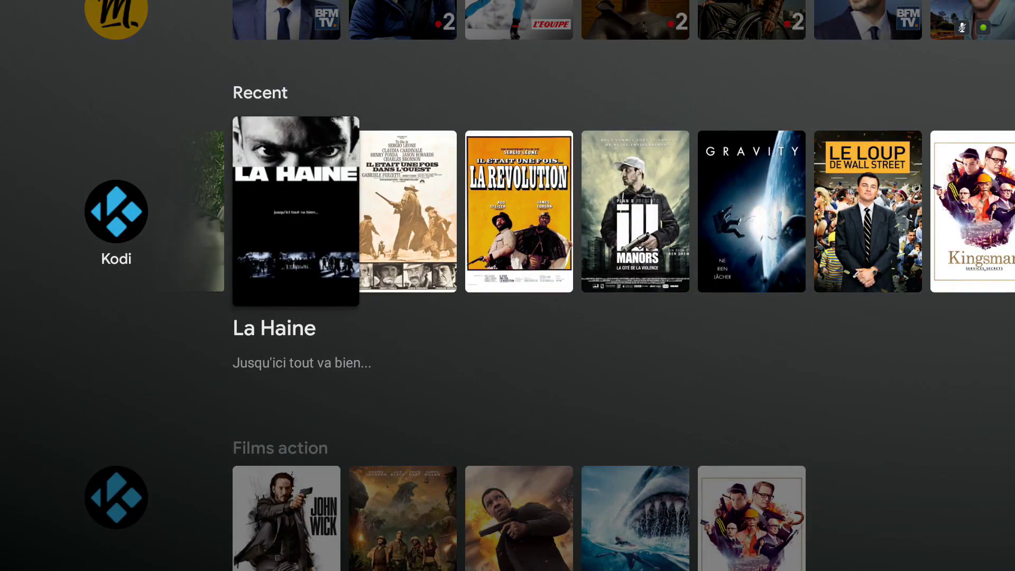
pyautogui.press('Down')
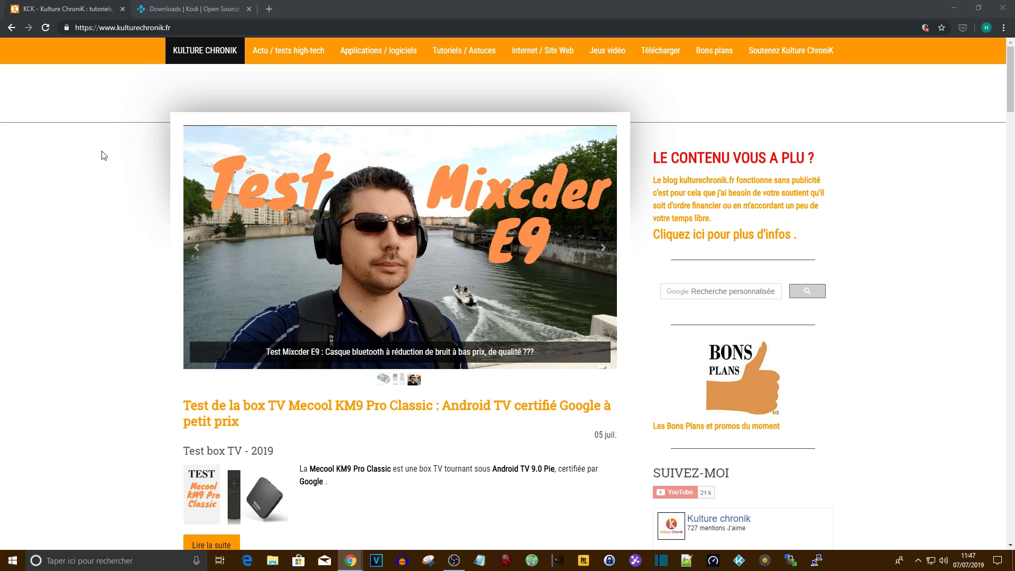
# - Download the recommended 64-bit Windows installer of Kodi v18.3 "Leia" from the Kodi downloads page
pyautogui.click(171, 6)
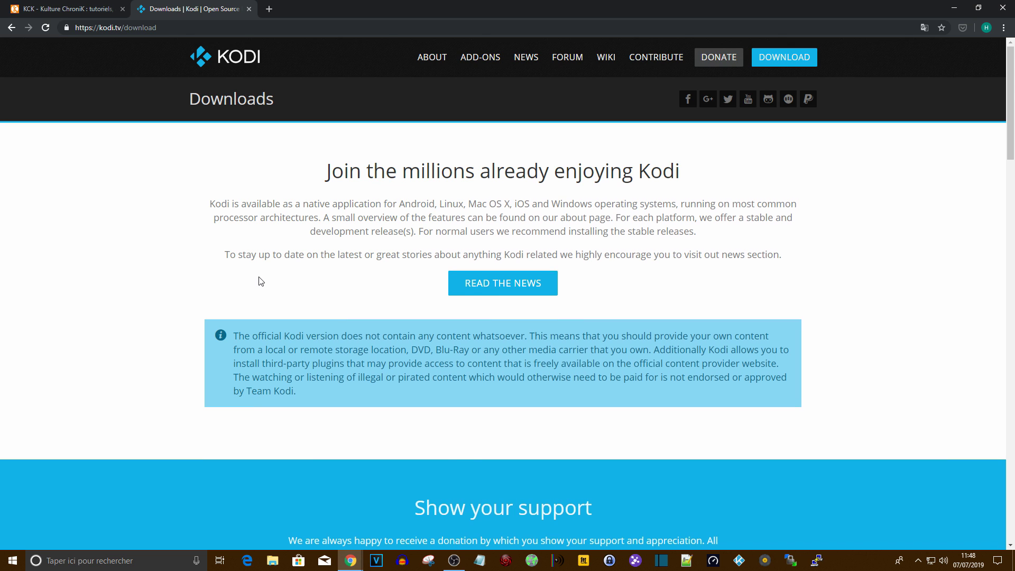
pyautogui.scroll(-15, 258, 278)
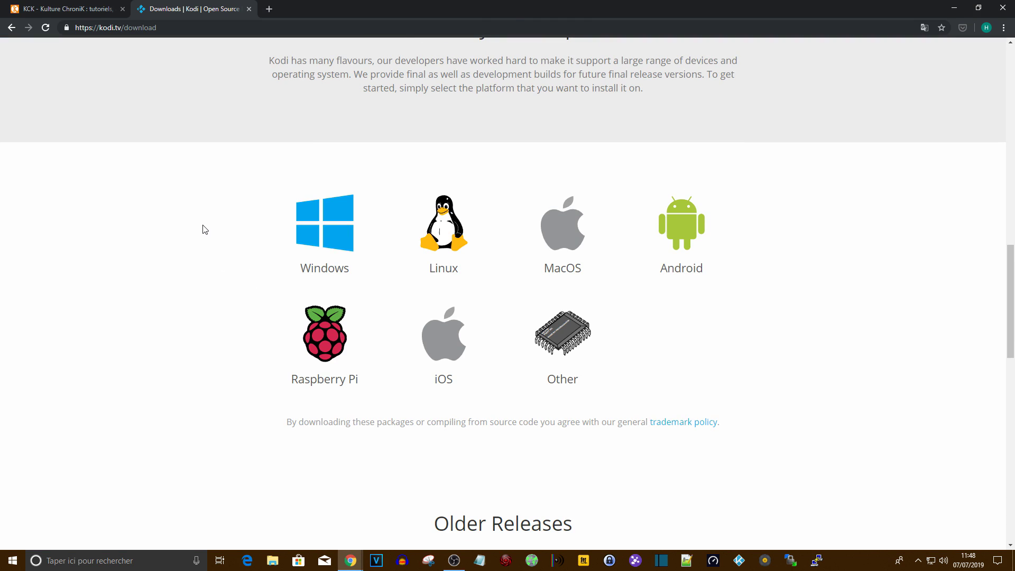
pyautogui.click(328, 243)
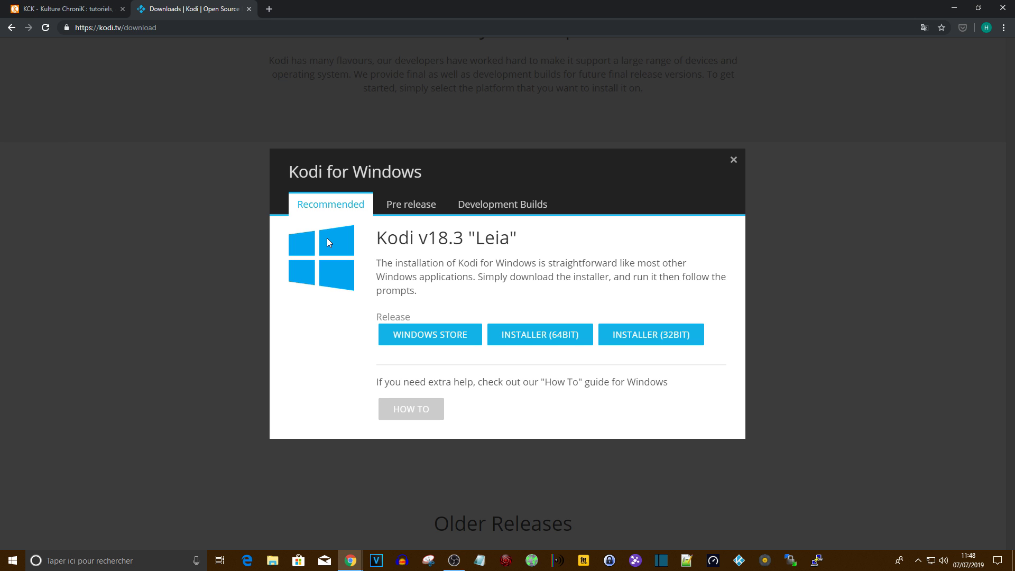
pyautogui.click(541, 338)
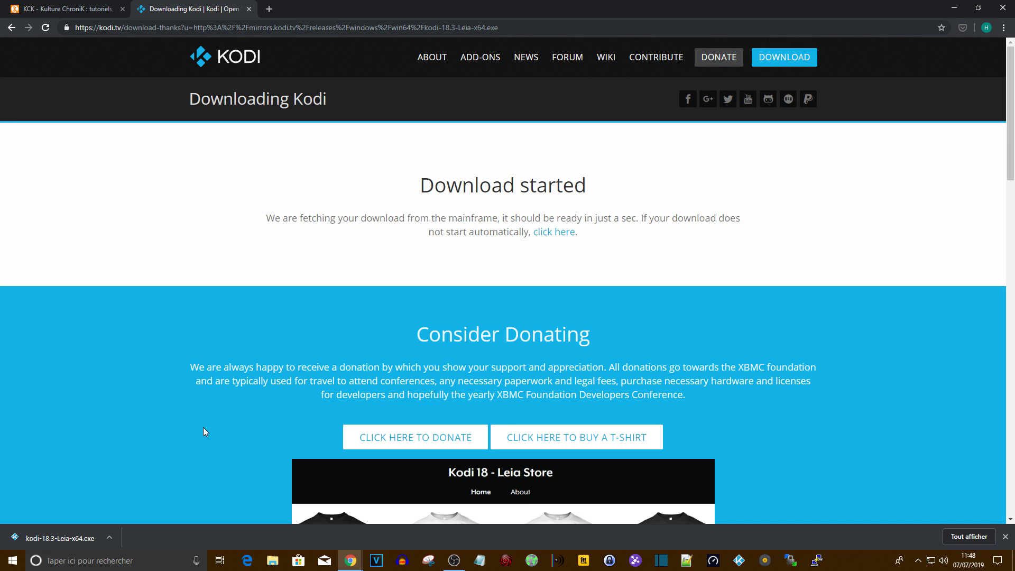
# - Run the downloaded kodi-18.3-Leia-x64.exe, install with the Full type and Start Menu folder Kodi, and launch Kodi on finishing
pyautogui.click(107, 537)
pyautogui.click(134, 470)
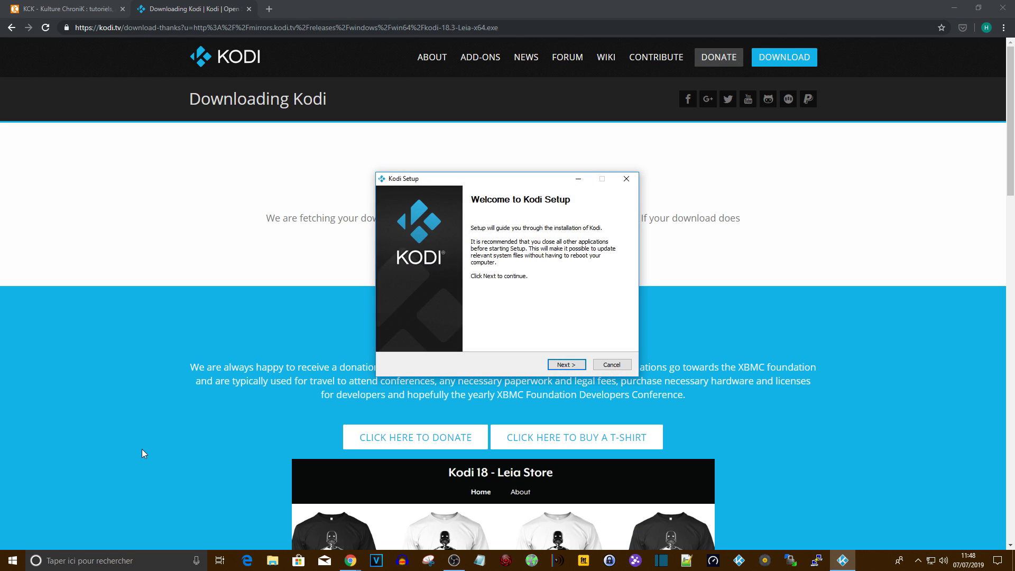
pyautogui.click(562, 369)
pyautogui.click(571, 368)
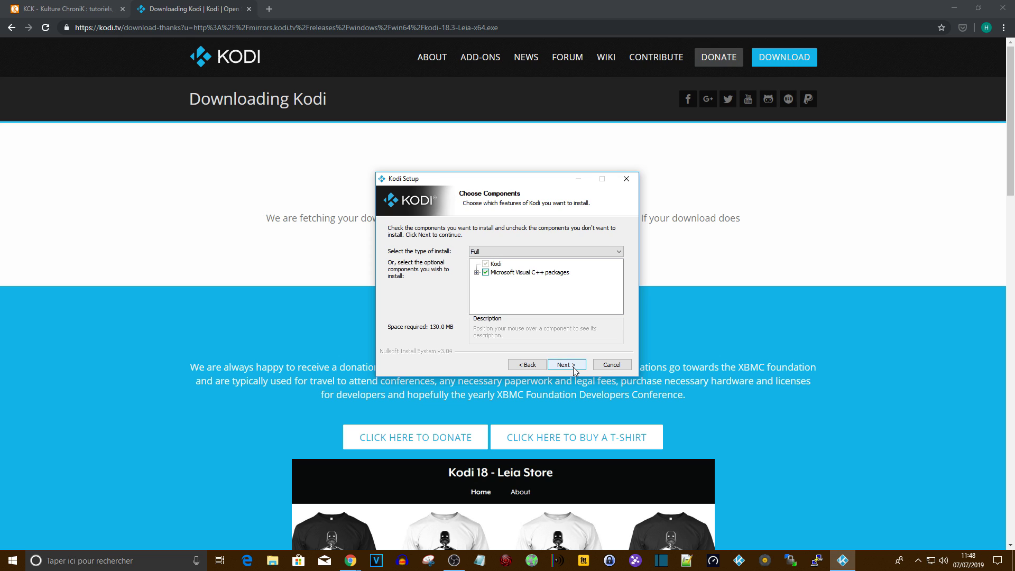
pyautogui.click(574, 365)
pyautogui.click(575, 364)
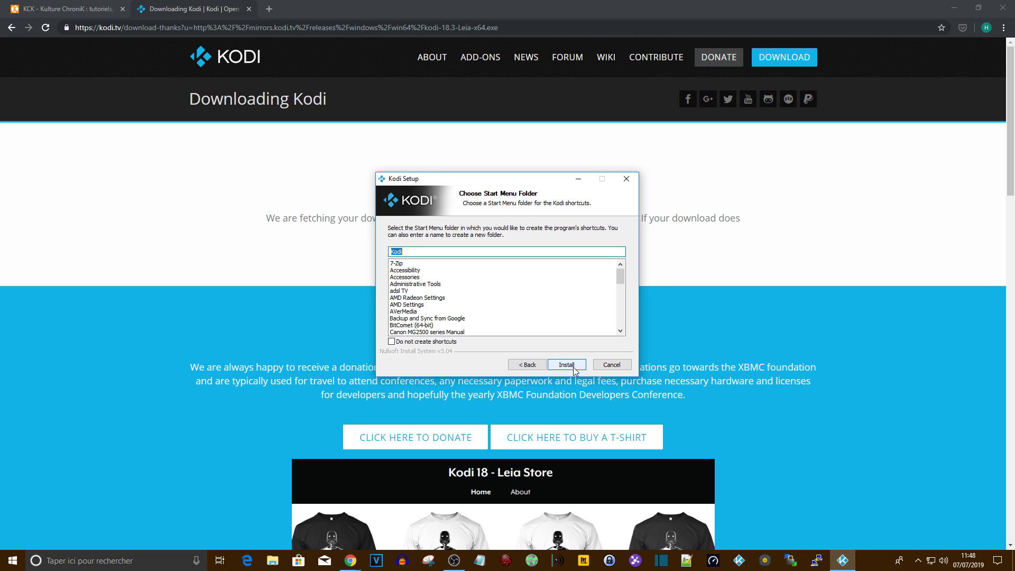
pyautogui.click(573, 367)
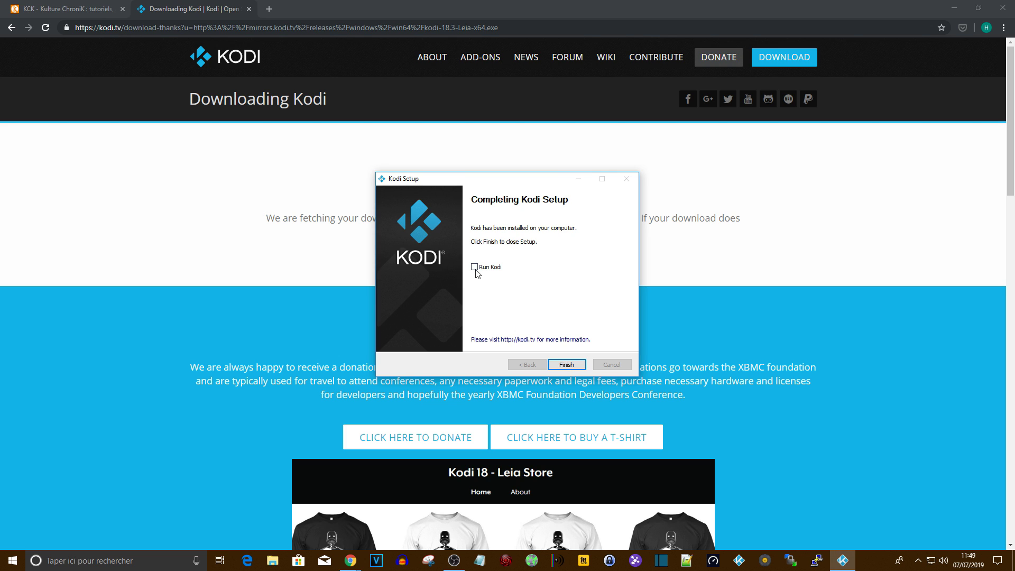
pyautogui.click(474, 267)
pyautogui.click(566, 364)
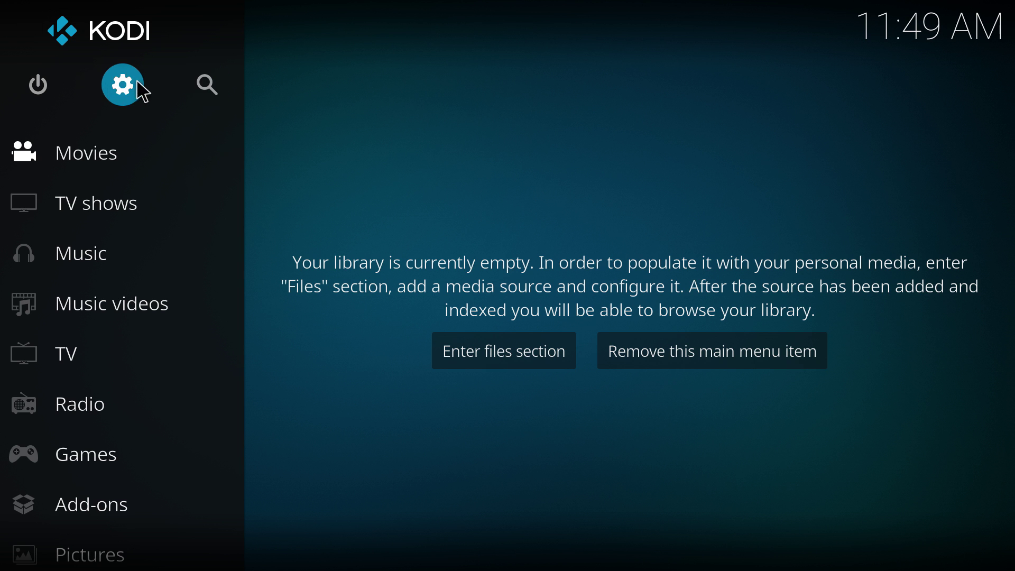
# - Set the user interface language to French in the regional interface settings
pyautogui.click(122, 91)
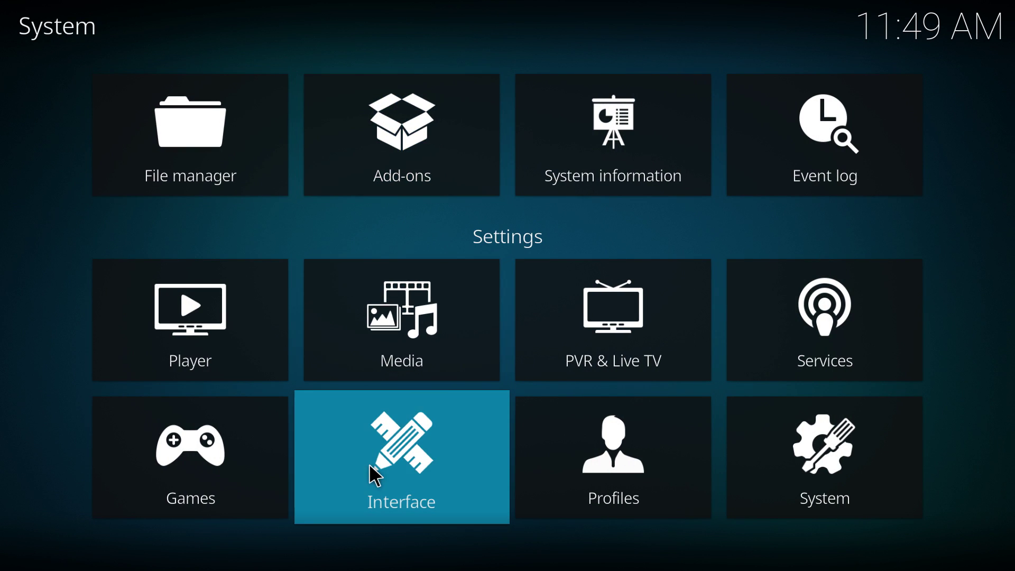
pyautogui.click(370, 468)
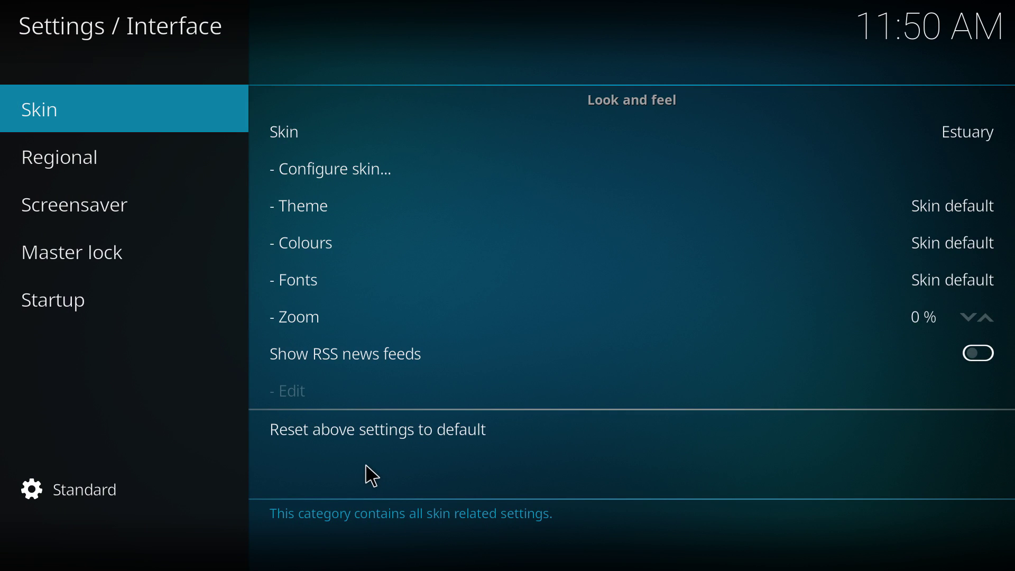
pyautogui.moveTo(46, 181)
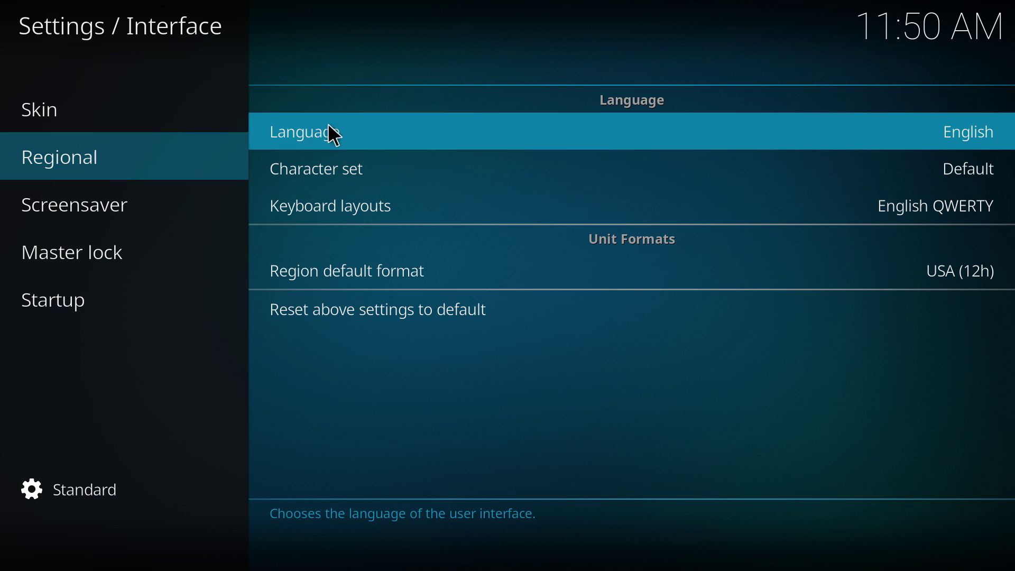
pyautogui.click(374, 129)
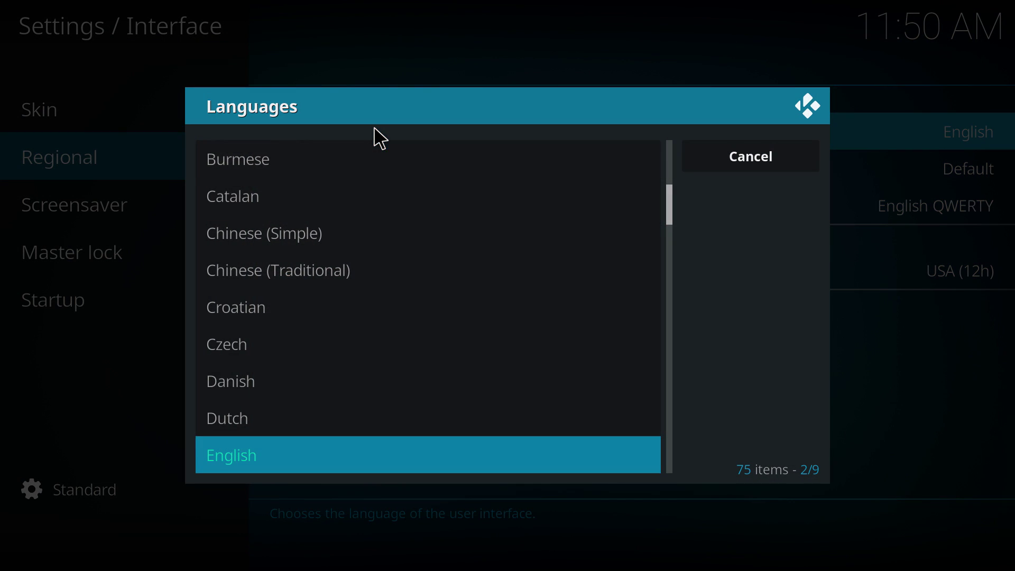
pyautogui.scroll(-8, 268, 339)
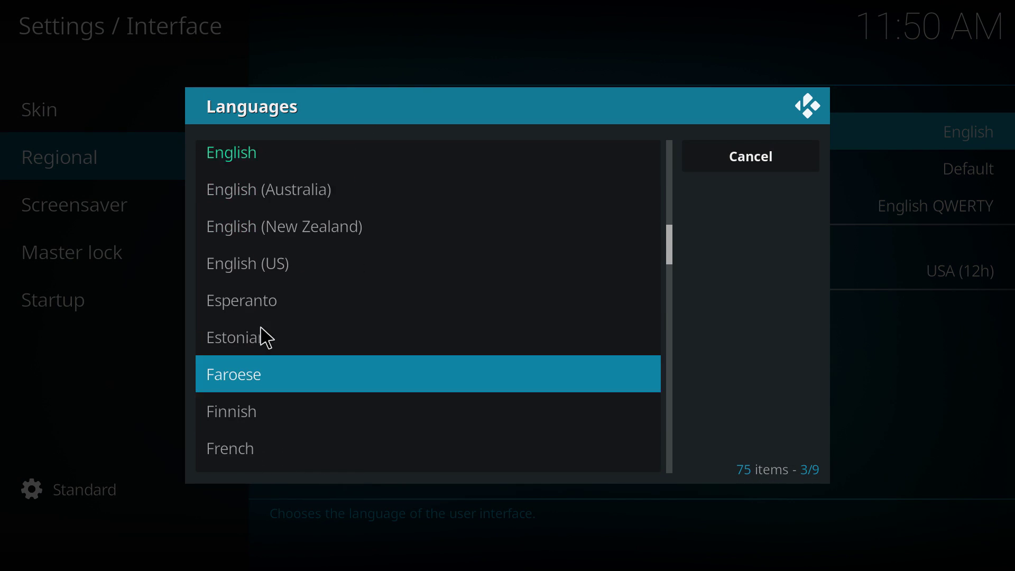
pyautogui.scroll(-3, 267, 340)
pyautogui.click(229, 344)
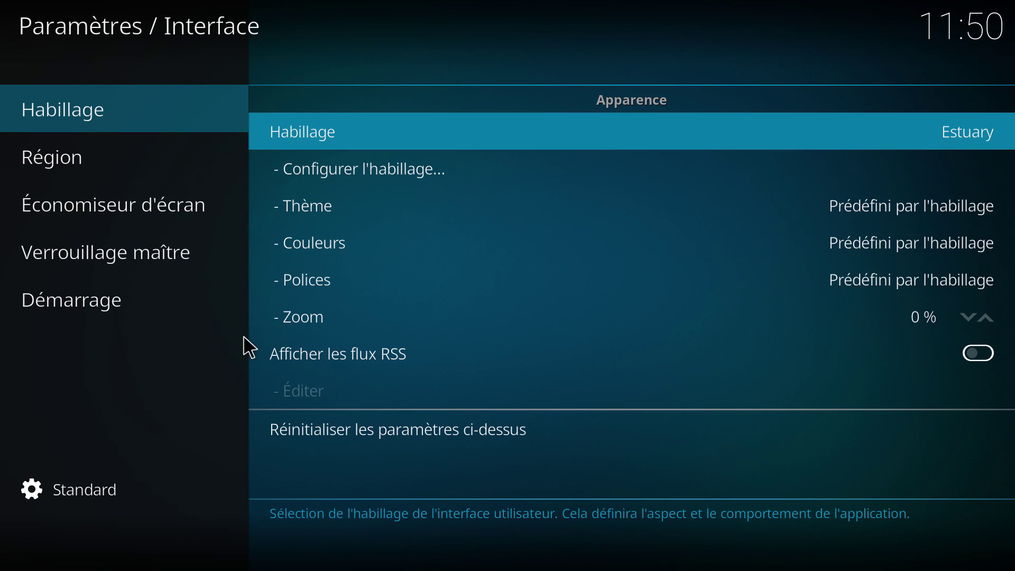
# - Replace the English QWERTY keyboard layout with French AZERTY and set the default regional format to France
pyautogui.moveTo(37, 158)
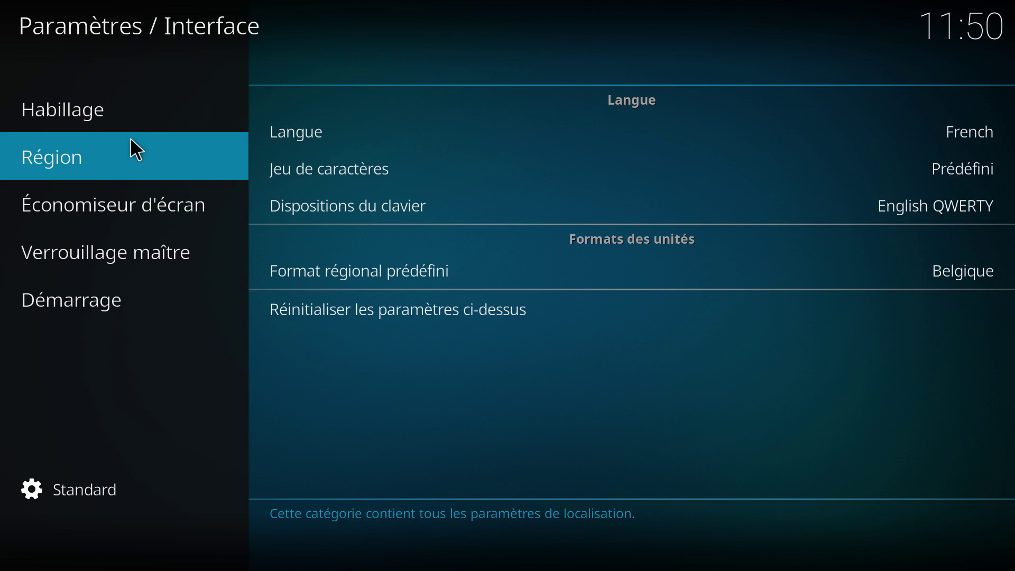
pyautogui.click(366, 208)
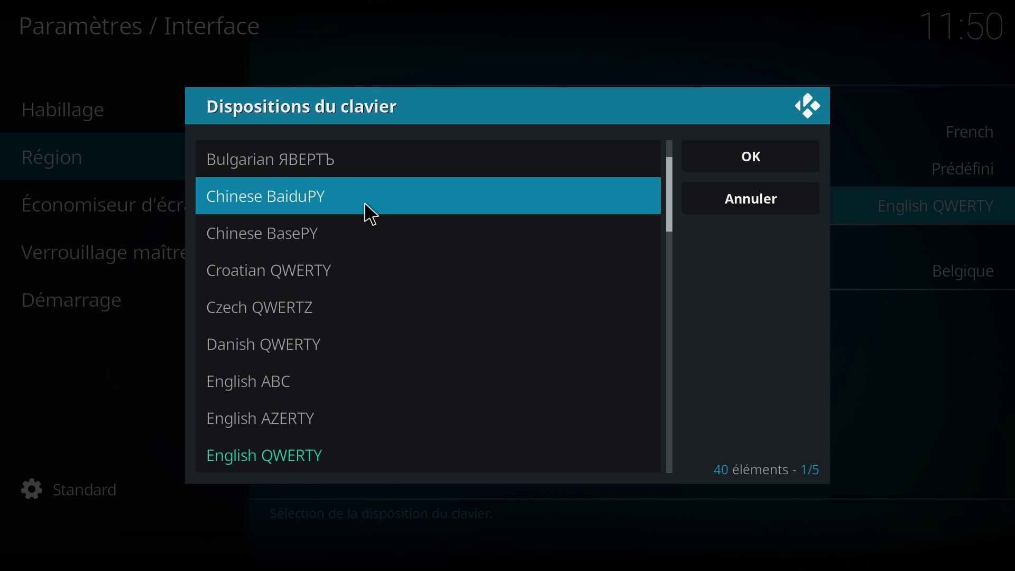
pyautogui.scroll(-7, 328, 267)
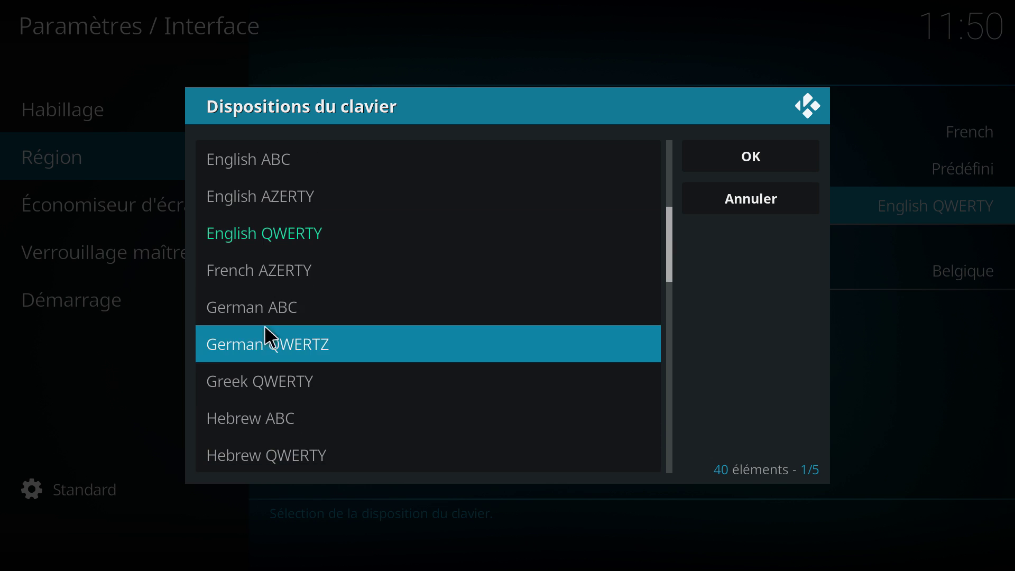
pyautogui.click(284, 270)
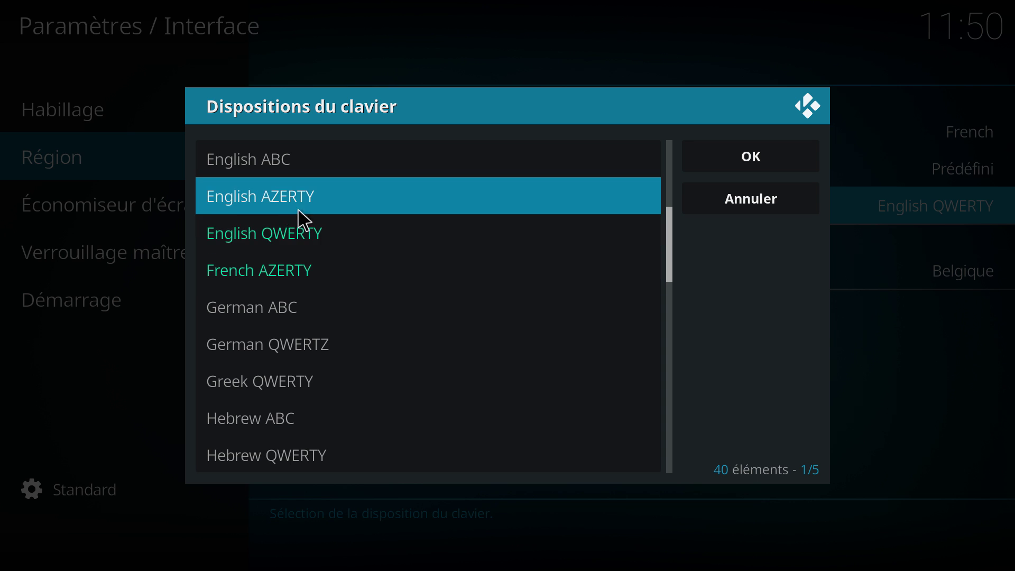
pyautogui.click(291, 228)
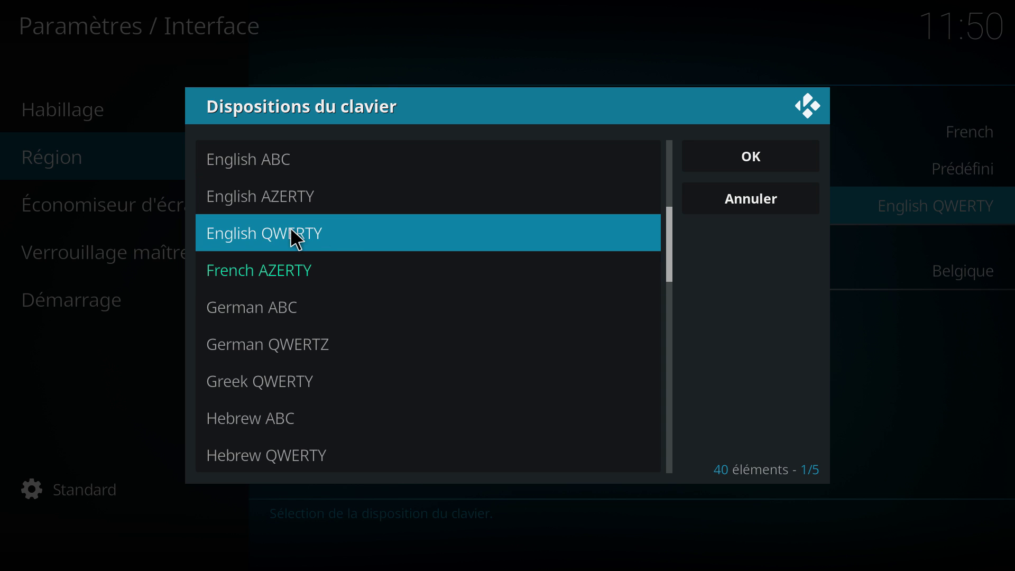
pyautogui.click(802, 158)
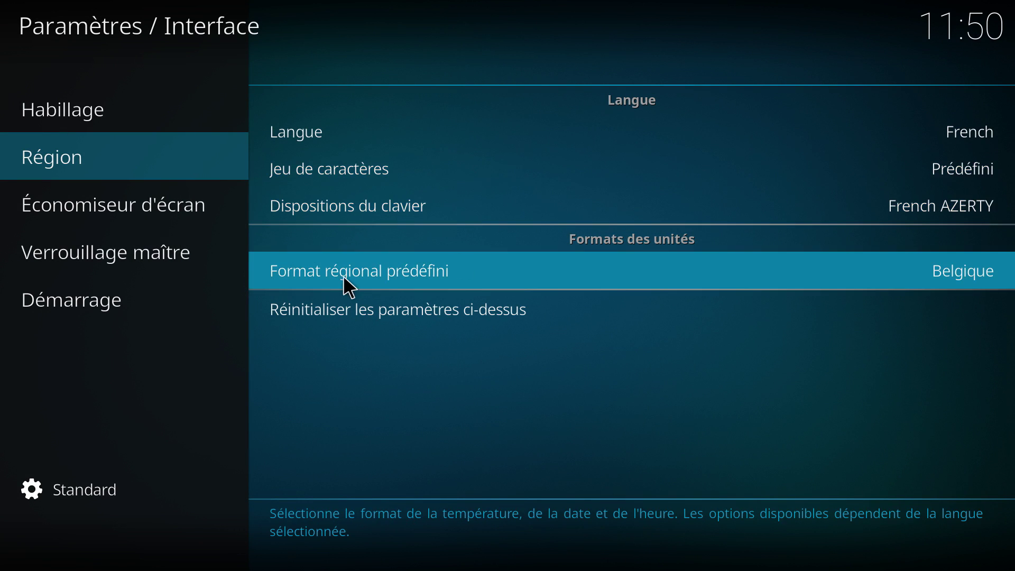
pyautogui.click(340, 288)
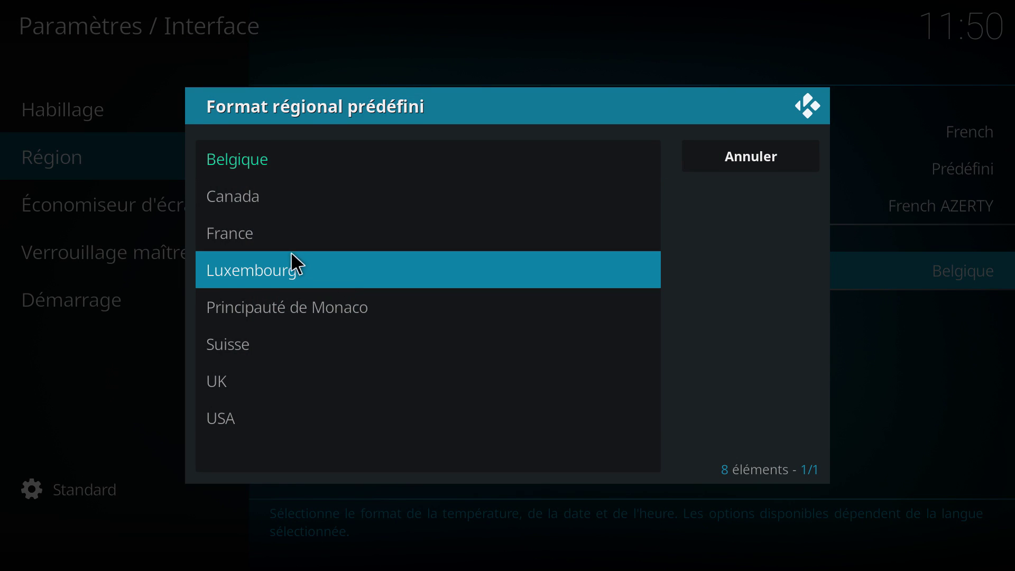
pyautogui.click(246, 244)
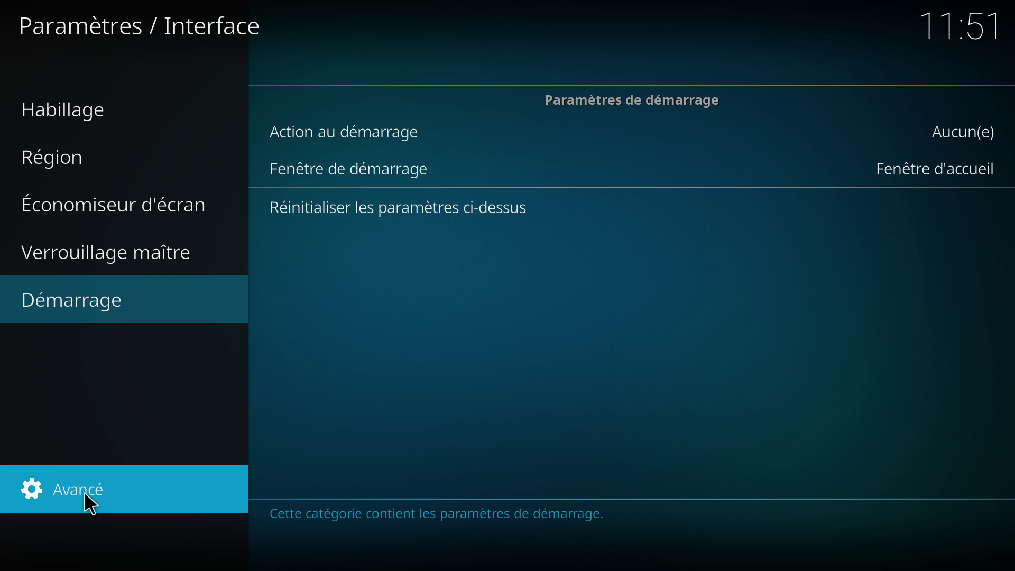
# - Switch the settings level to Base in the interface settings
pyautogui.click(83, 492)
pyautogui.click(86, 493)
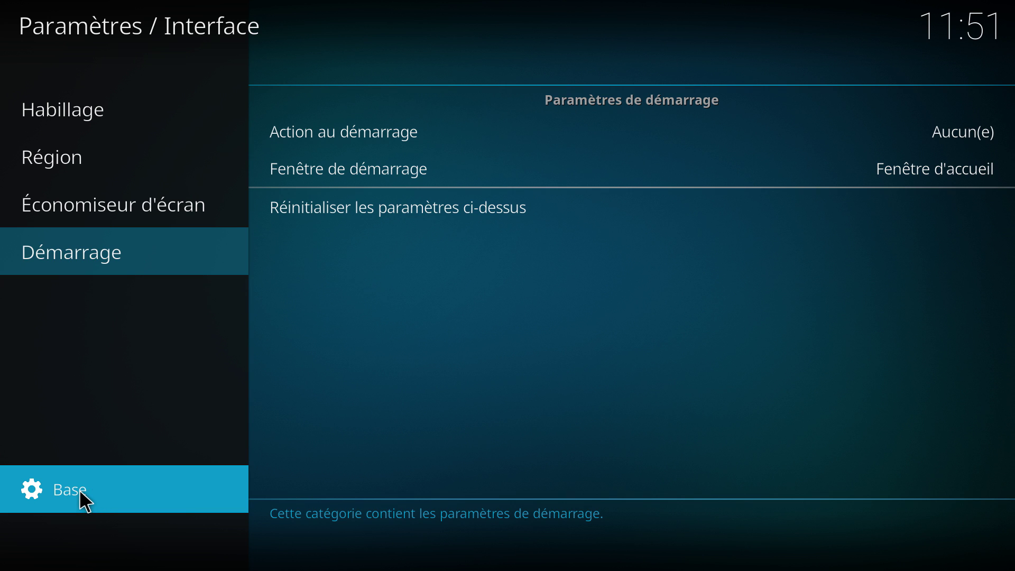
# - Set the interface settings level to Avancé
pyautogui.click(86, 493)
pyautogui.click(86, 493)
pyautogui.click(87, 493)
pyautogui.click(80, 492)
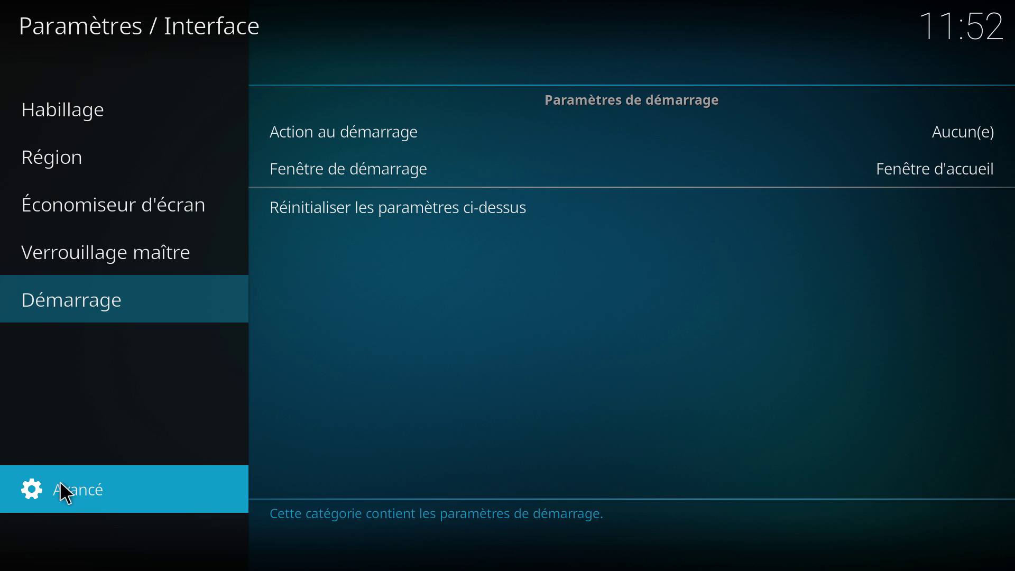
# - Review the screensaver, master lock and startup settings, including the options for the action at startup
pyautogui.moveTo(75, 154)
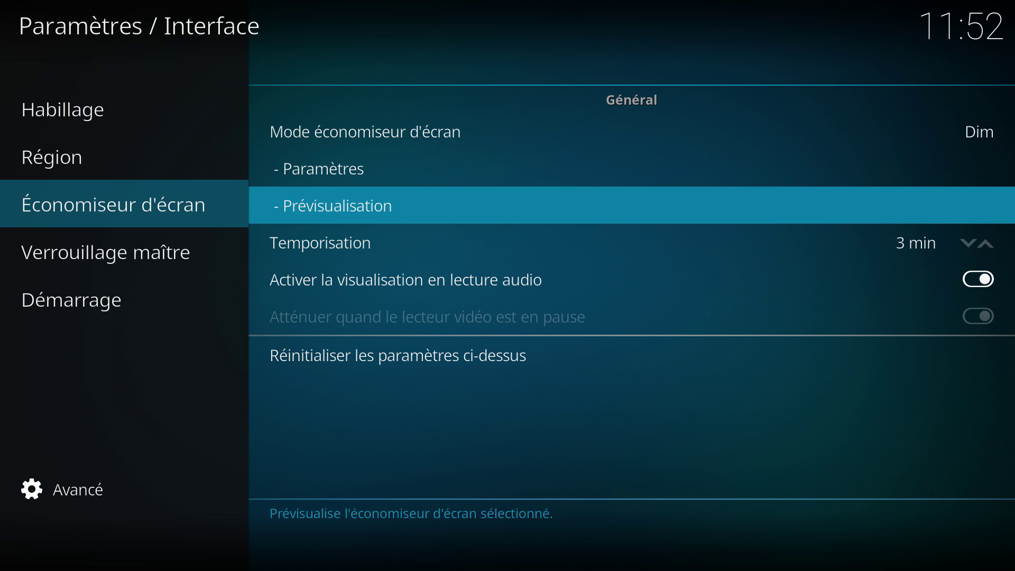
pyautogui.press('Left')
pyautogui.press('Down')
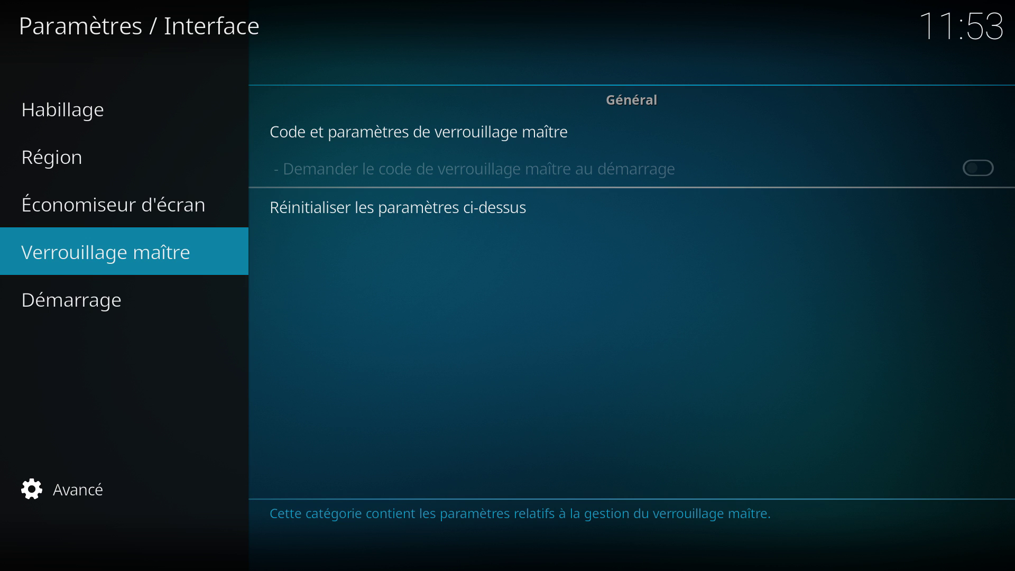
pyautogui.moveTo(55, 312)
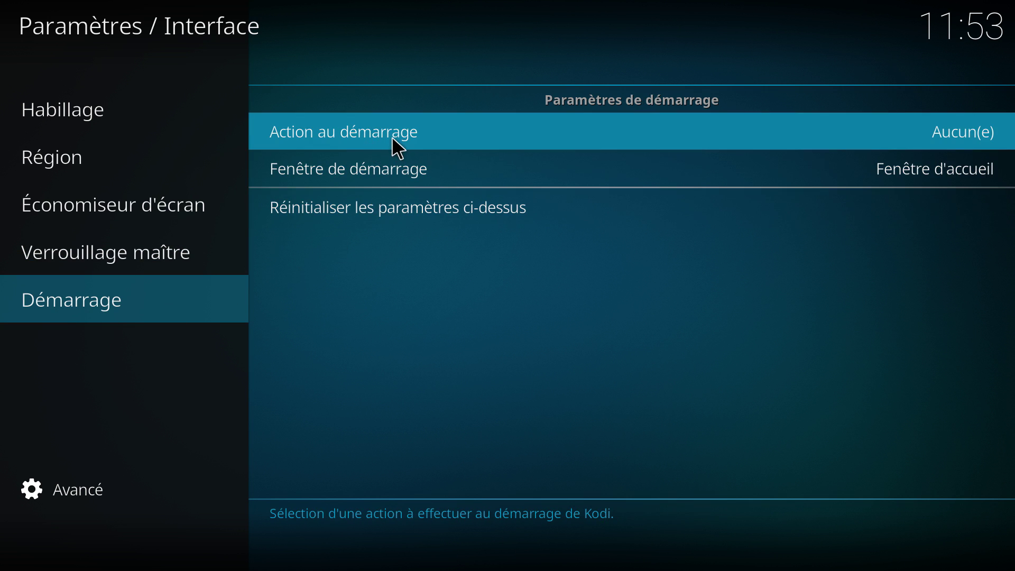
pyautogui.click(391, 137)
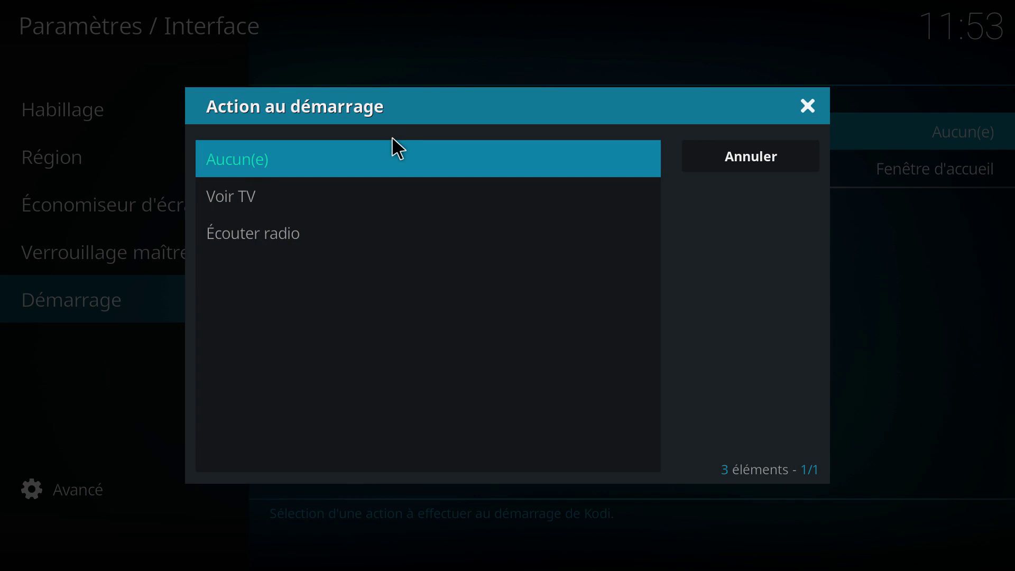
pyautogui.click(807, 106)
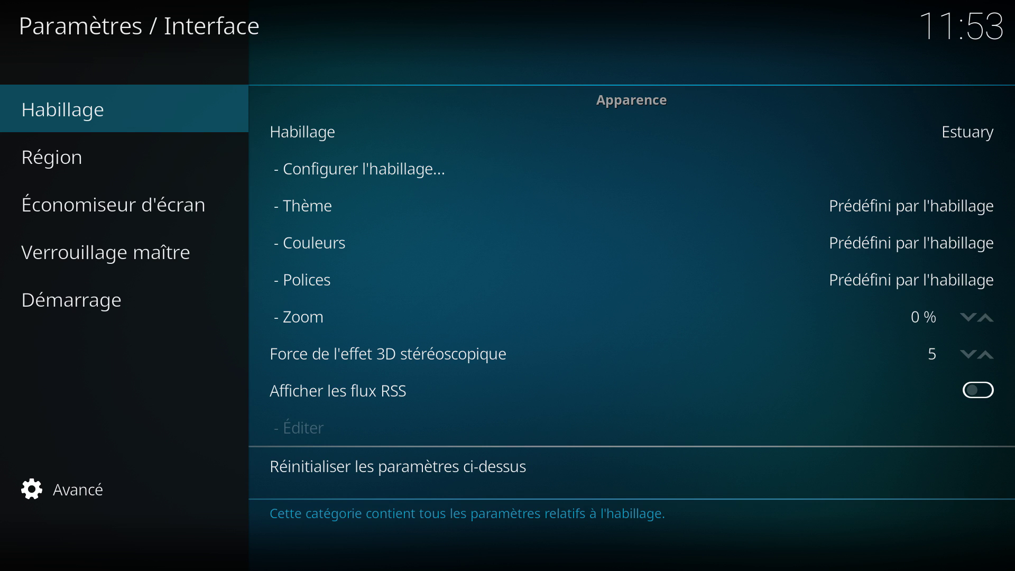
# - Browse the list of additional interface skins available for download
pyautogui.click(336, 117)
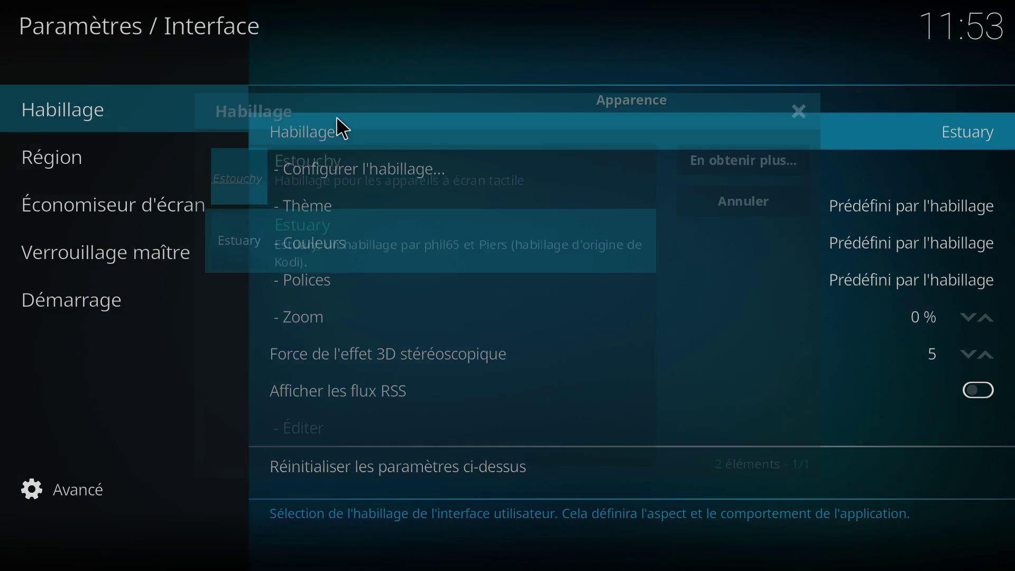
pyautogui.click(745, 158)
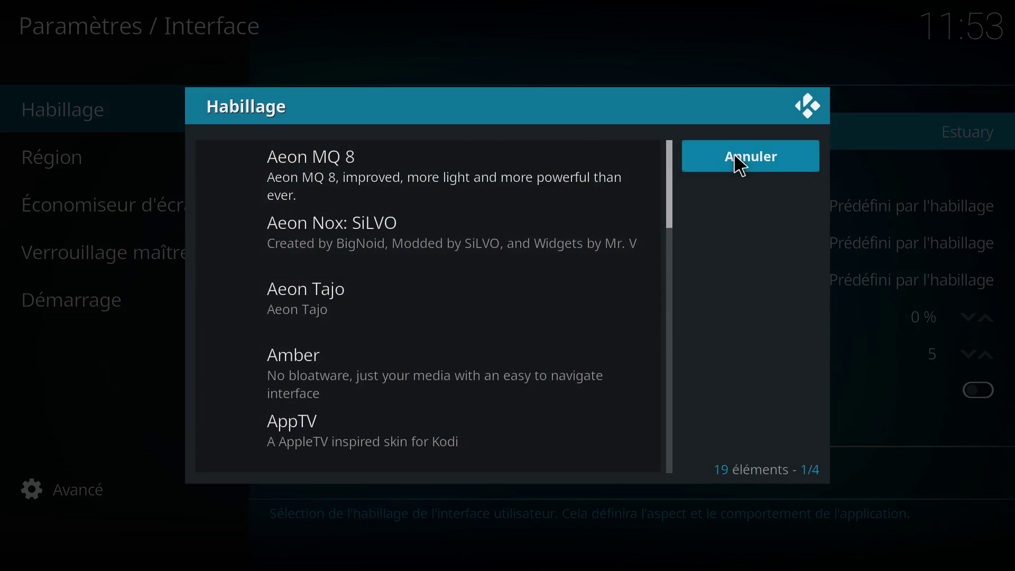
pyautogui.scroll(-14, 296, 208)
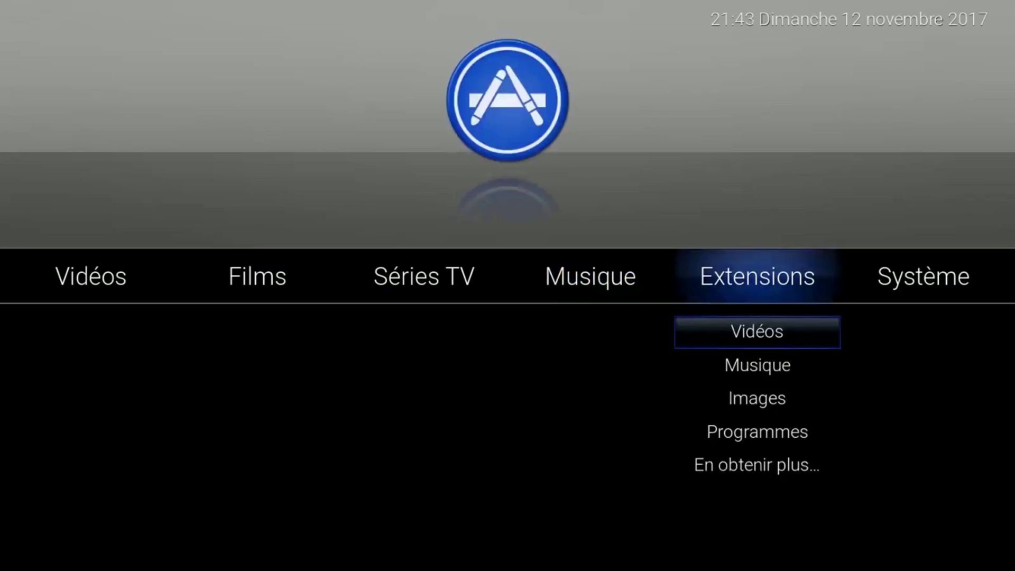
# - Look through the home menu and film listings of alternative skins to compare their layouts
pyautogui.press('Right')
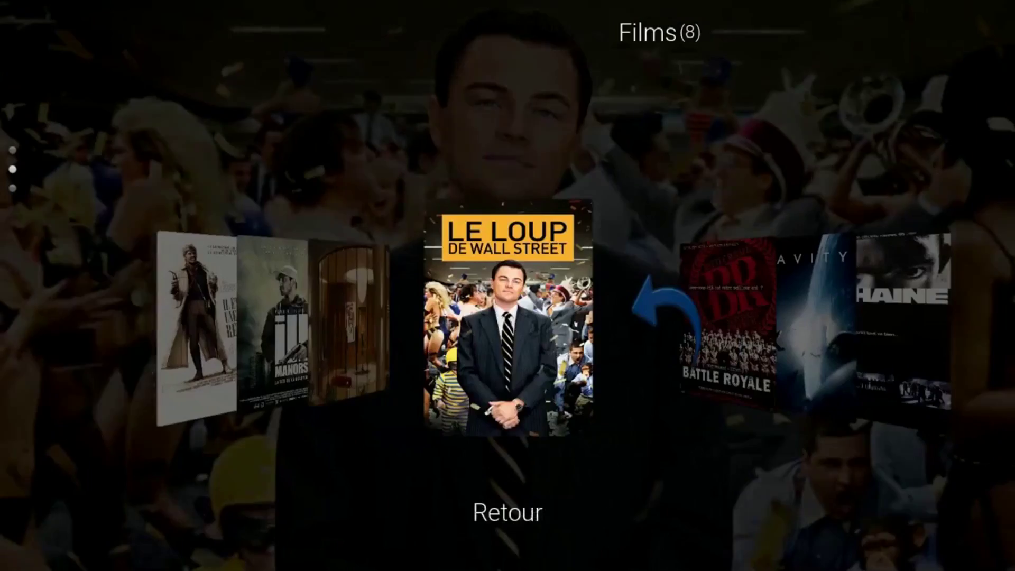
pyautogui.press('Right')
pyautogui.press('Right')
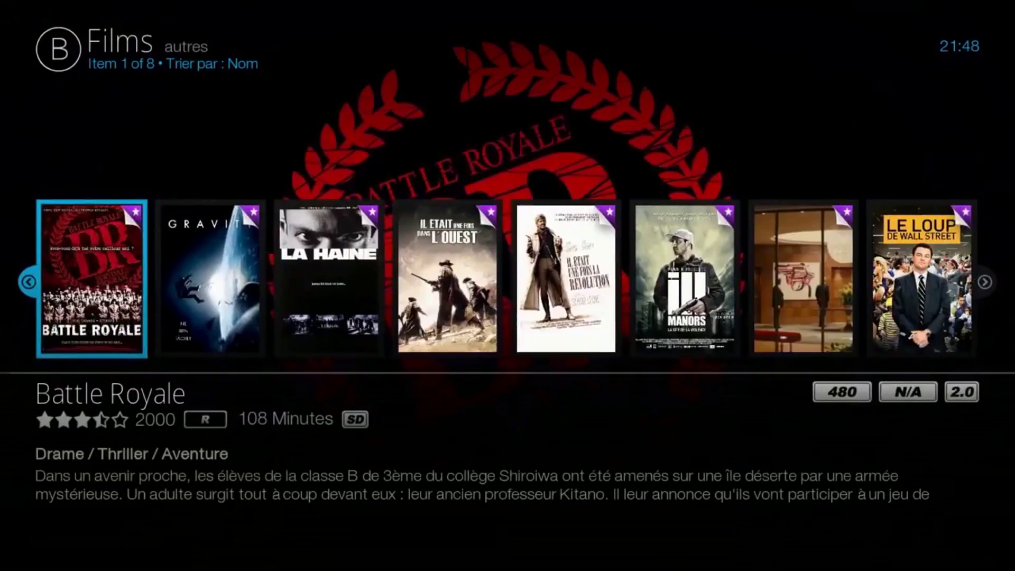
pyautogui.press('Right')
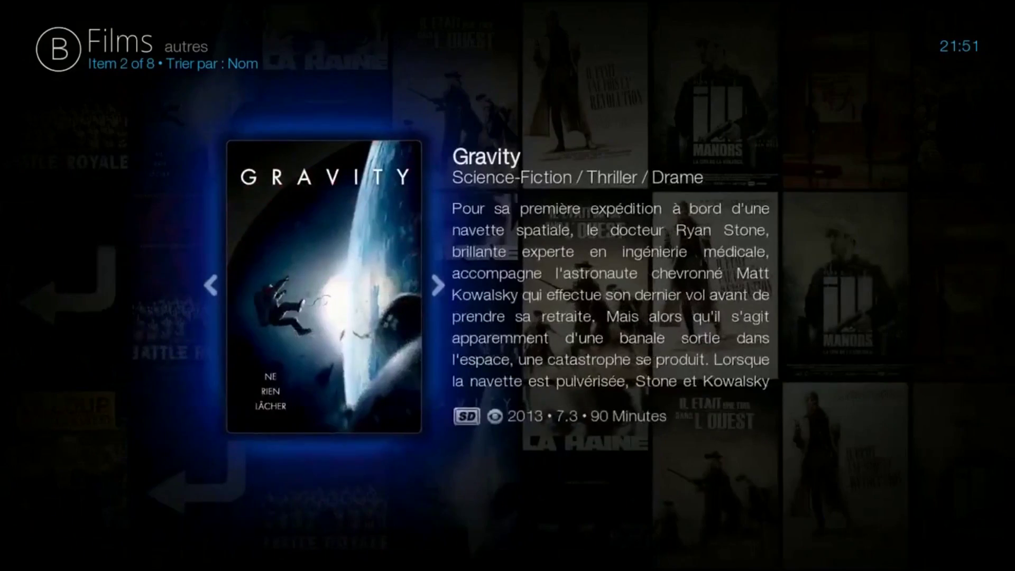
pyautogui.press('Right')
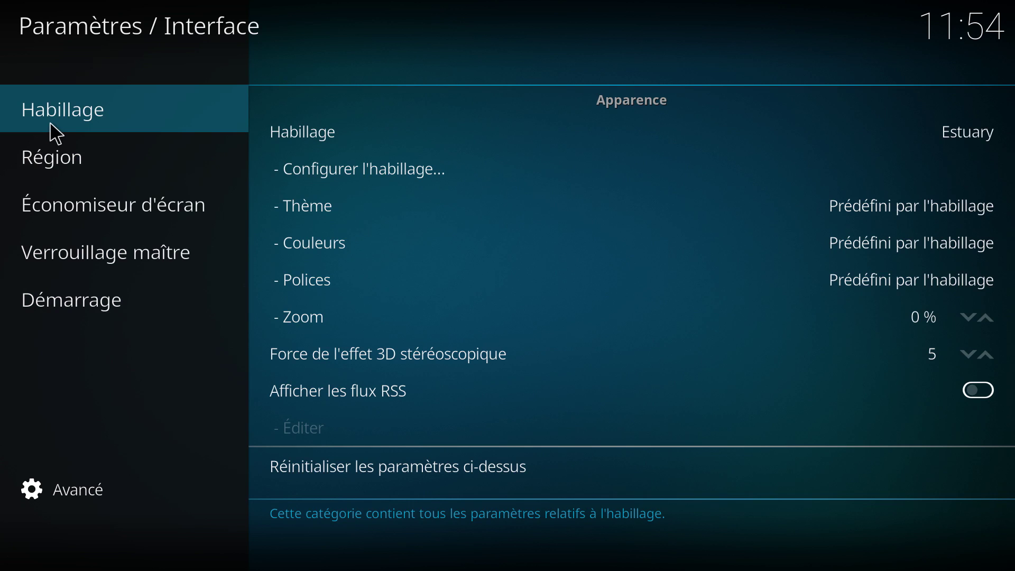
# - Return to the home screen and examine each main menu section, from Films through Météo
pyautogui.press('Escape')
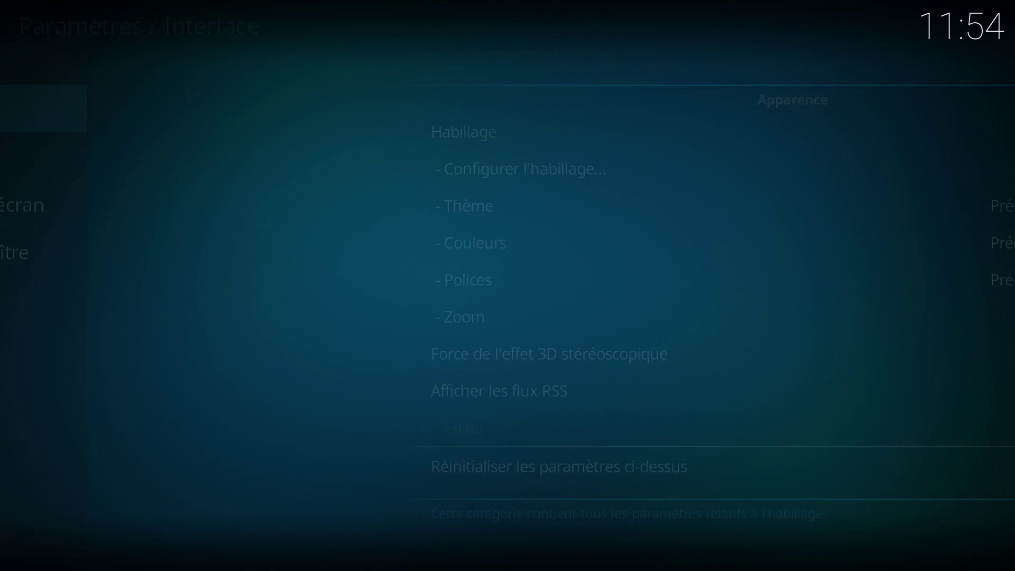
pyautogui.press('Escape')
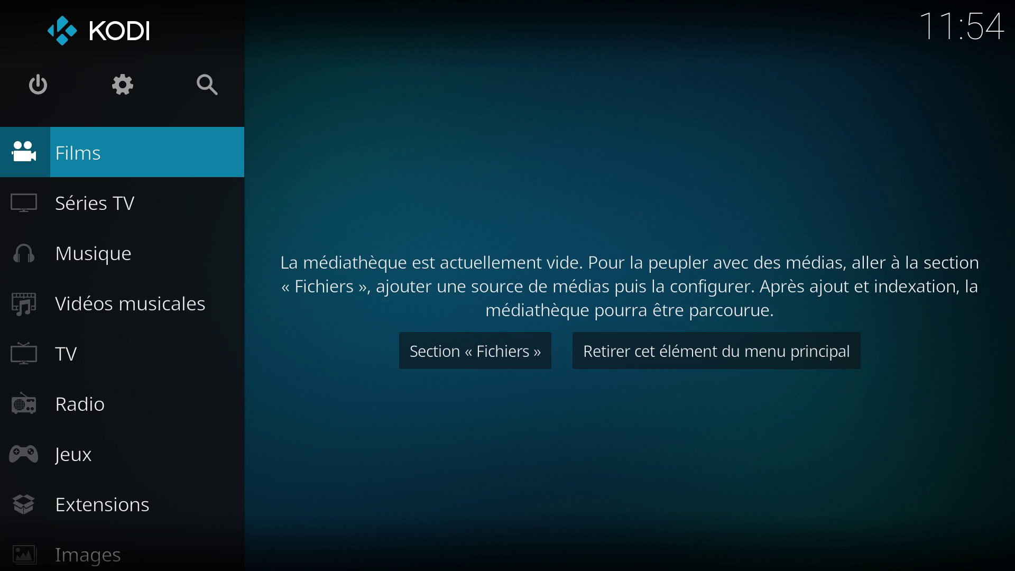
pyautogui.press('Down')
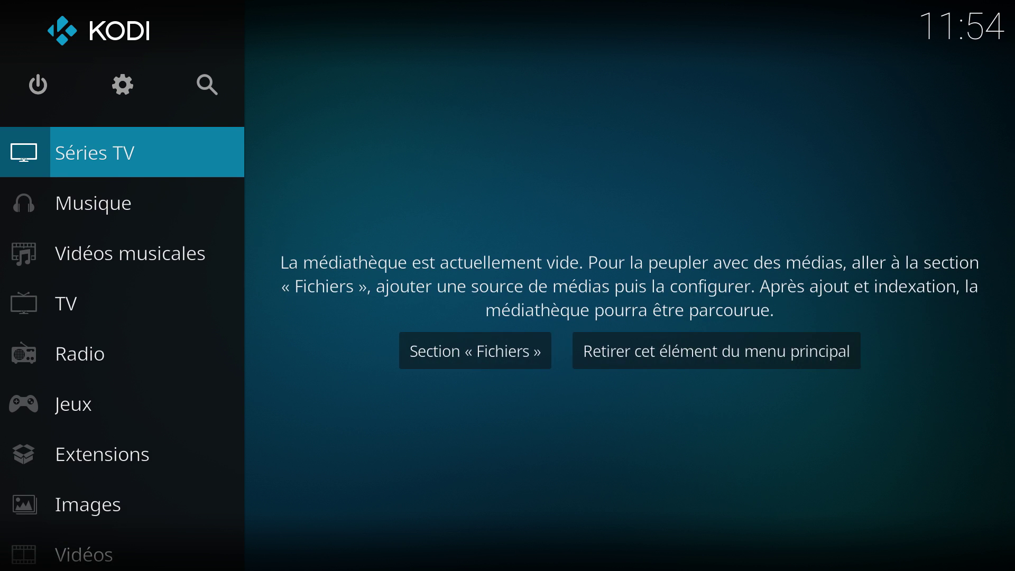
pyautogui.press('Down')
pyautogui.press('Down')
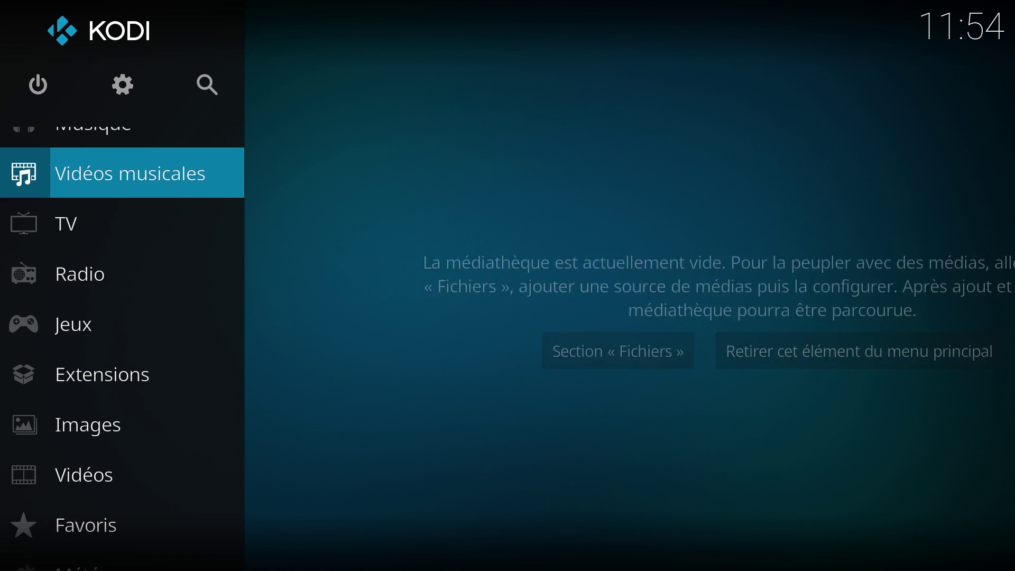
pyautogui.press('Down')
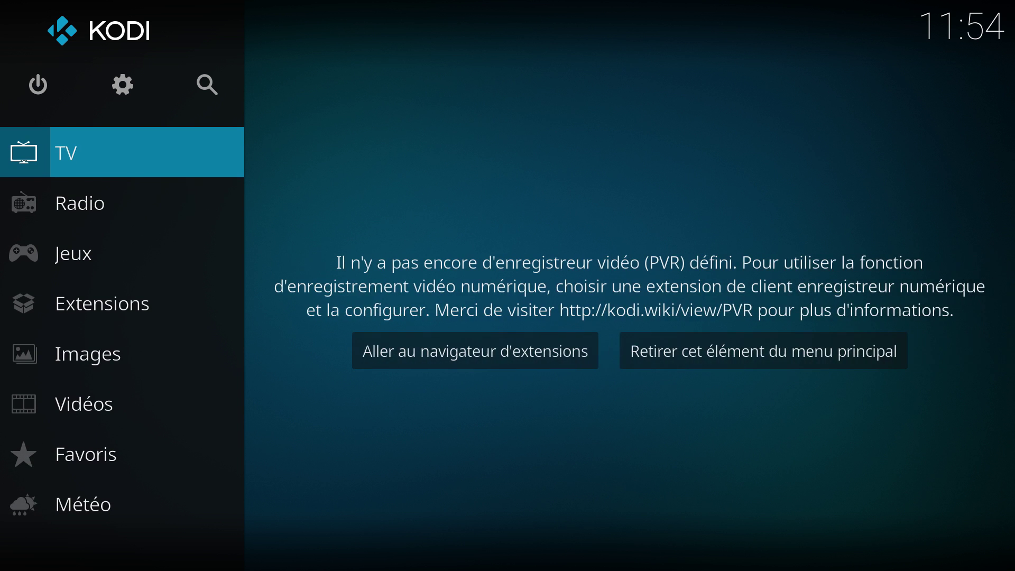
pyautogui.press('Down')
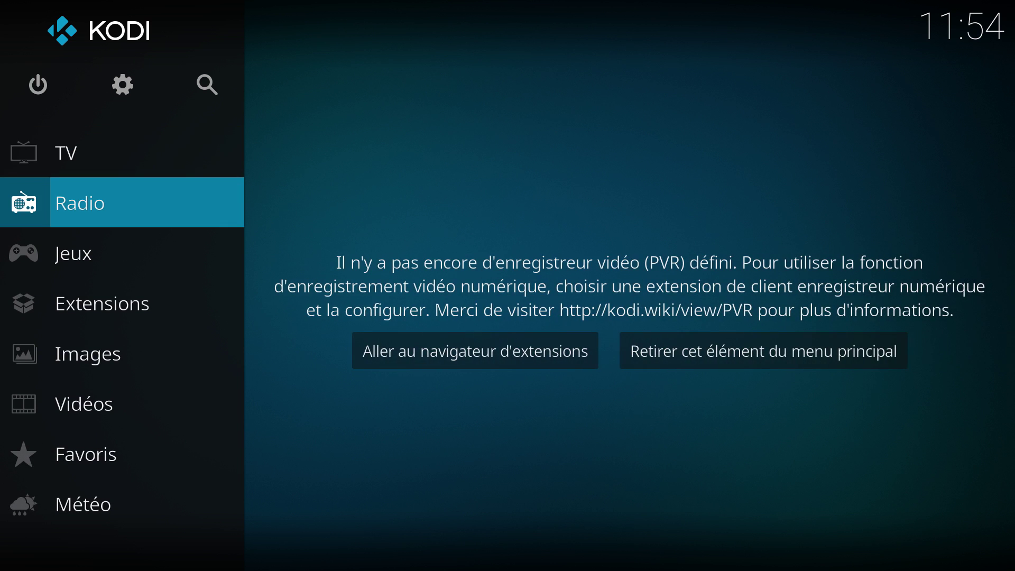
pyautogui.press('Down')
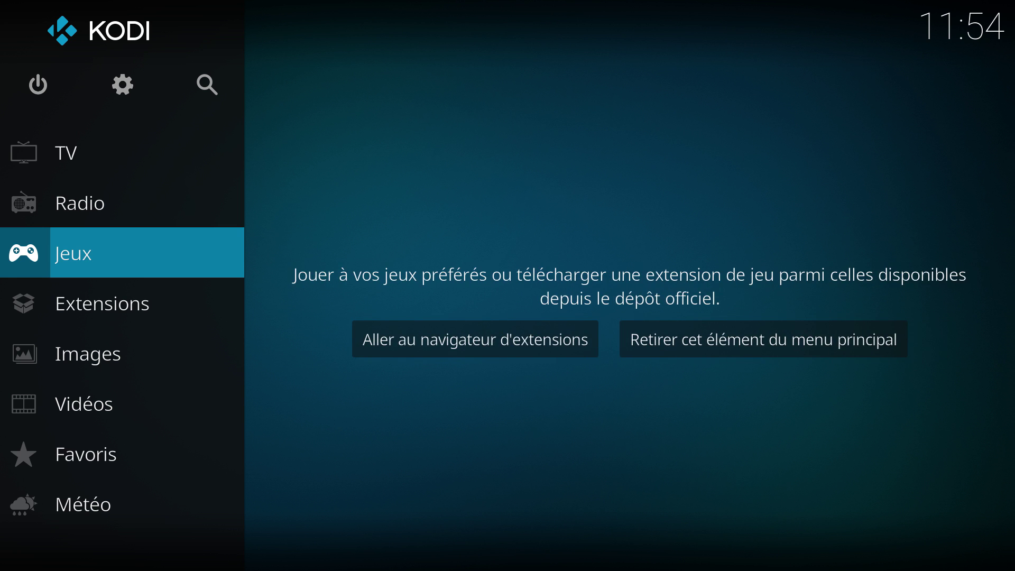
pyautogui.press('Down')
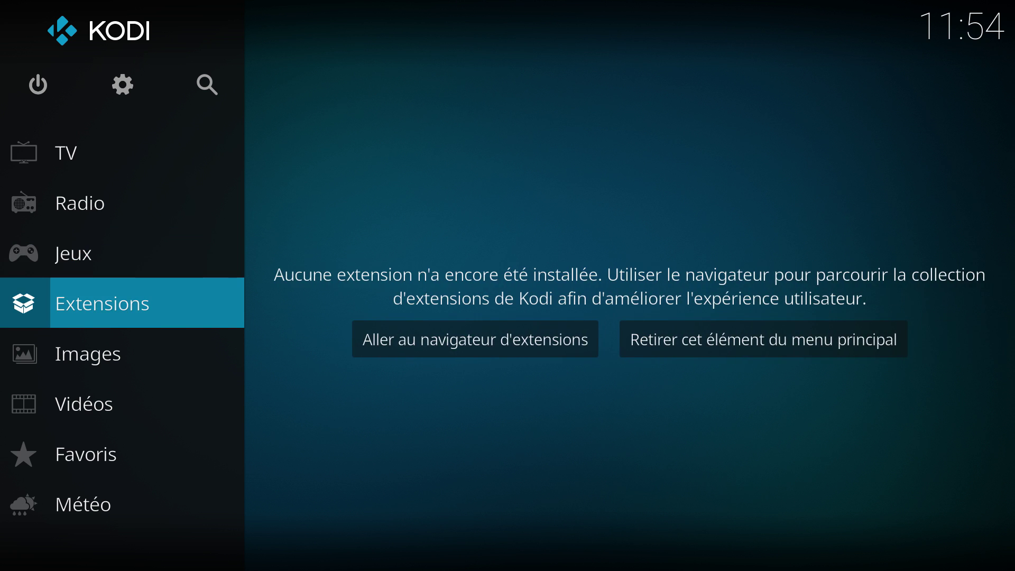
pyautogui.press('Down')
pyautogui.press('Down')
pyautogui.press('Down')
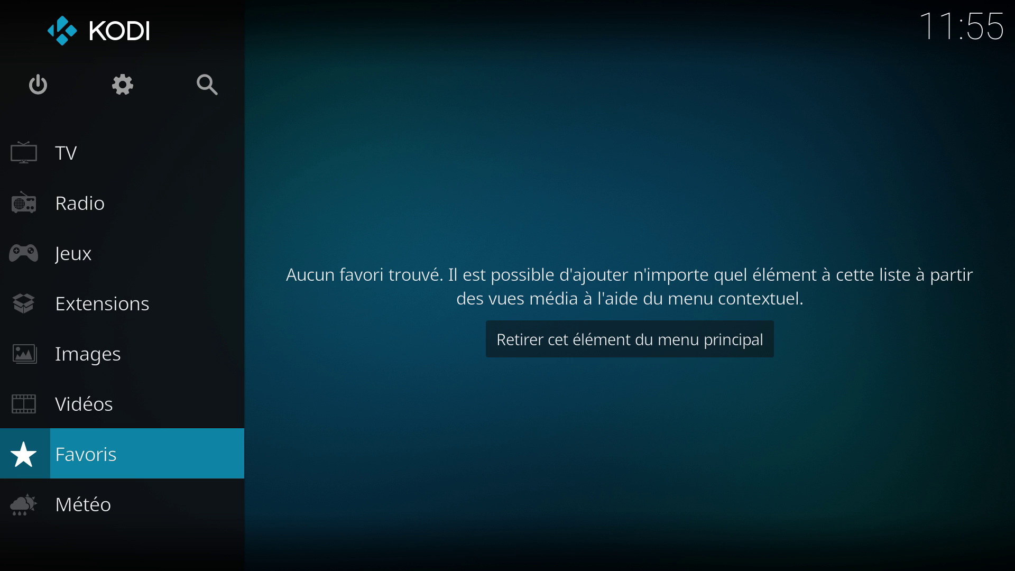
pyautogui.press('Down')
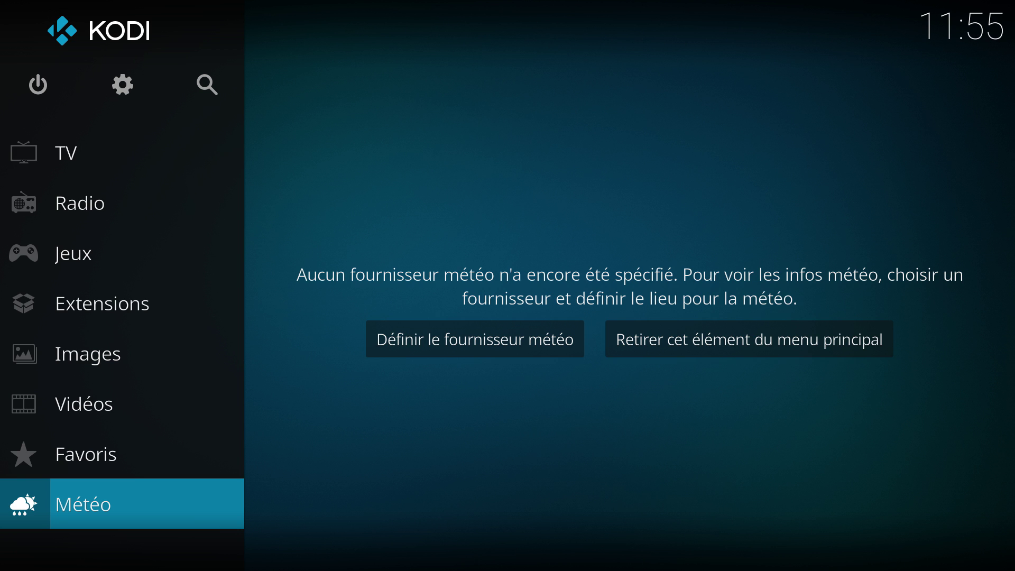
pyautogui.press('Down')
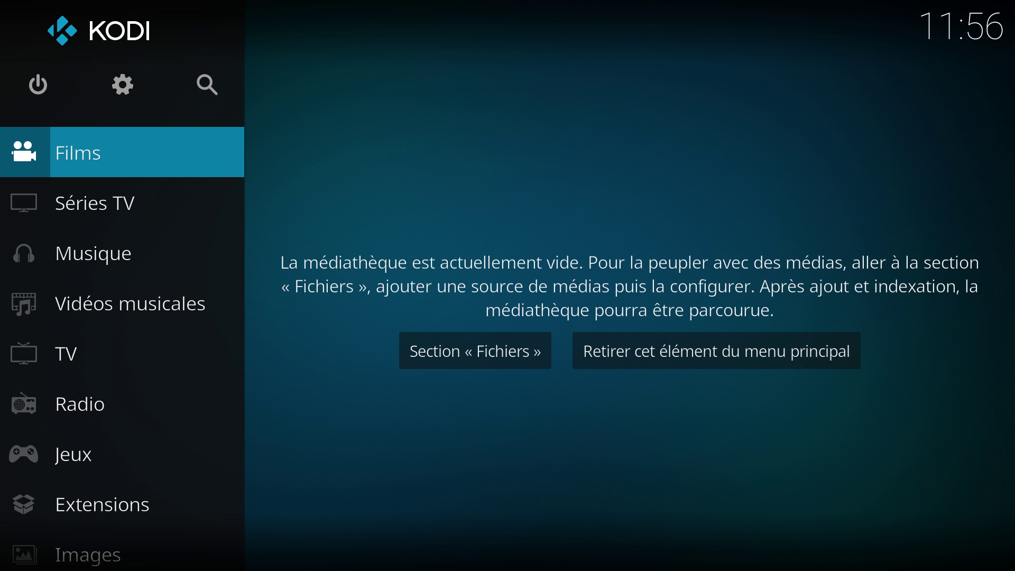
# - Add the folder D:\Vidéos\films as a video source named films
pyautogui.click(78, 149)
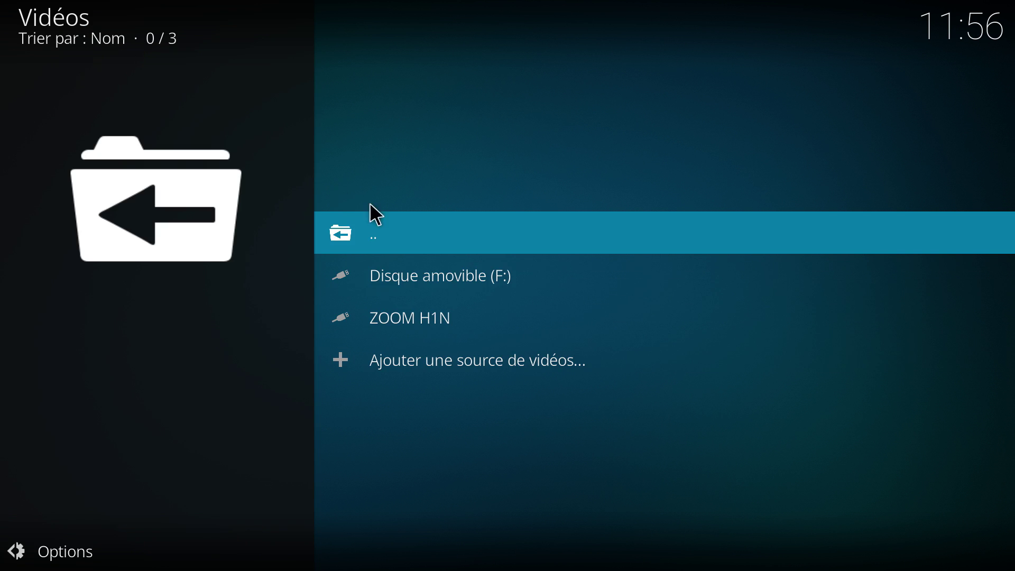
pyautogui.click(398, 365)
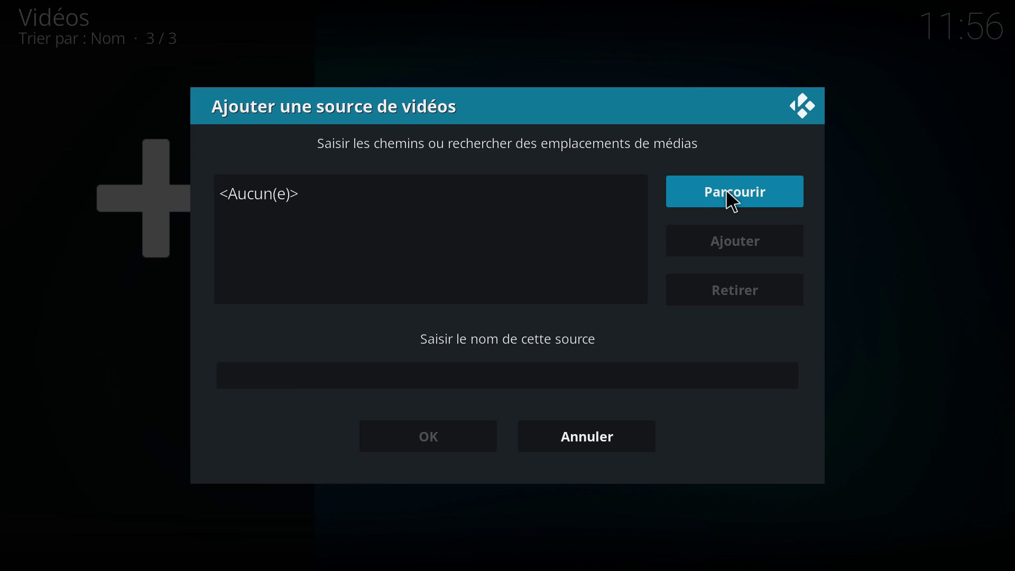
pyautogui.click(726, 192)
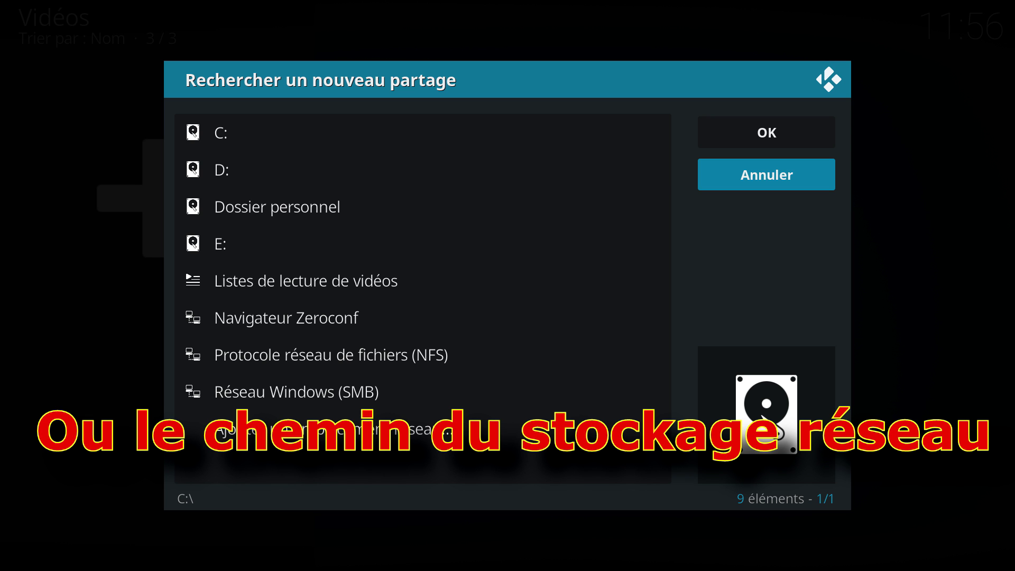
pyautogui.click(244, 169)
pyautogui.scroll(-2, 236, 465)
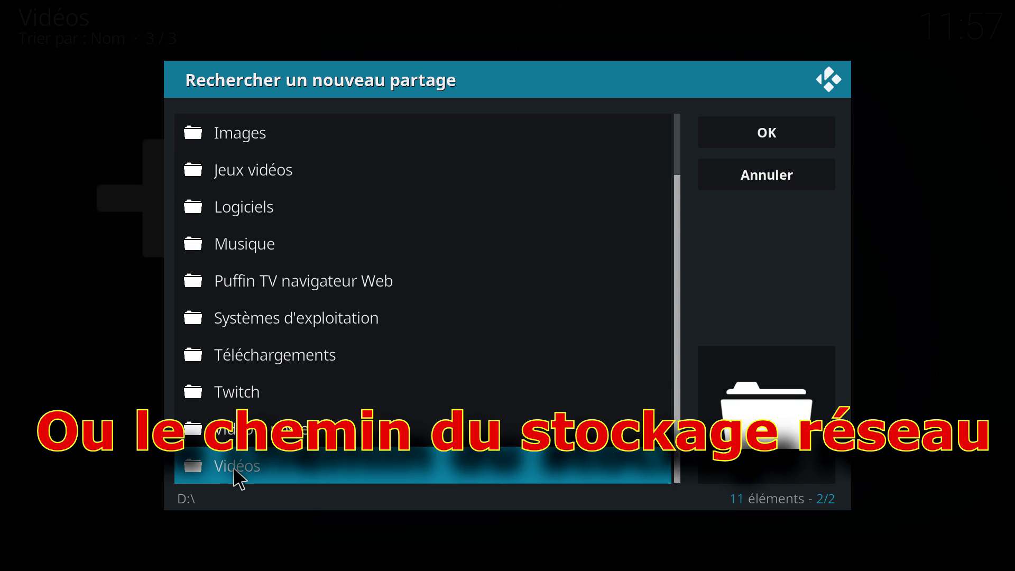
pyautogui.click(235, 477)
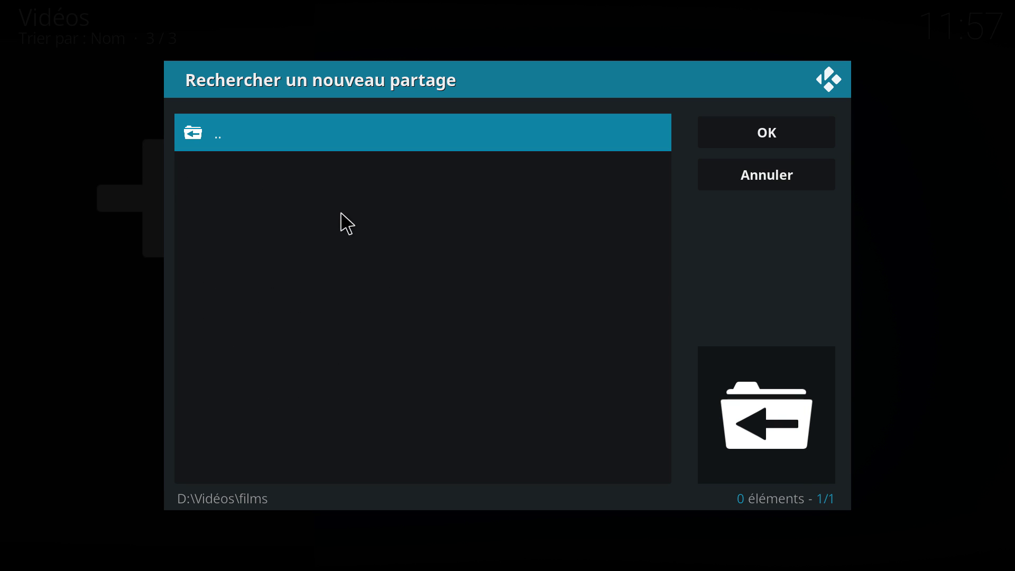
pyautogui.click(766, 132)
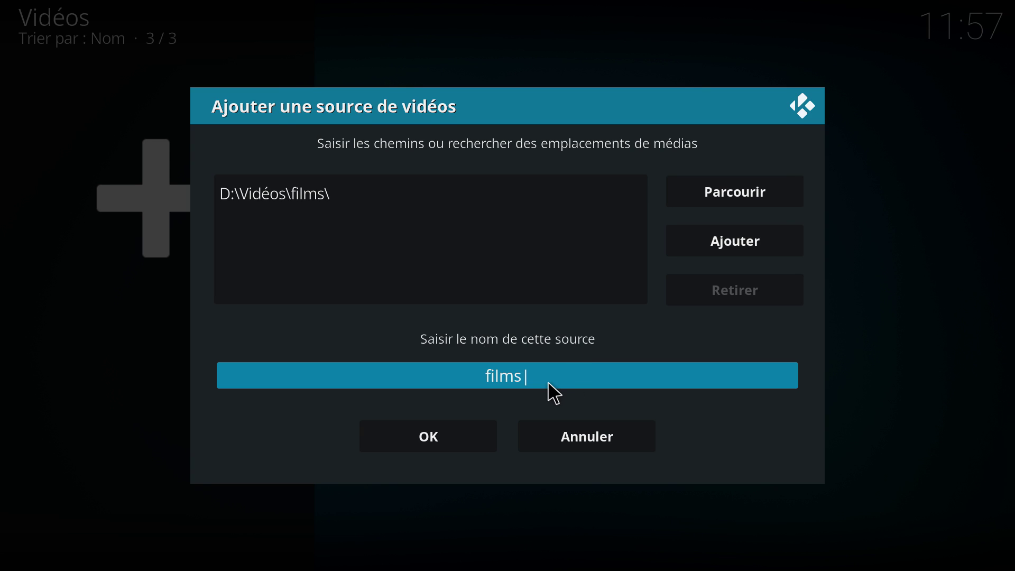
pyautogui.click(435, 440)
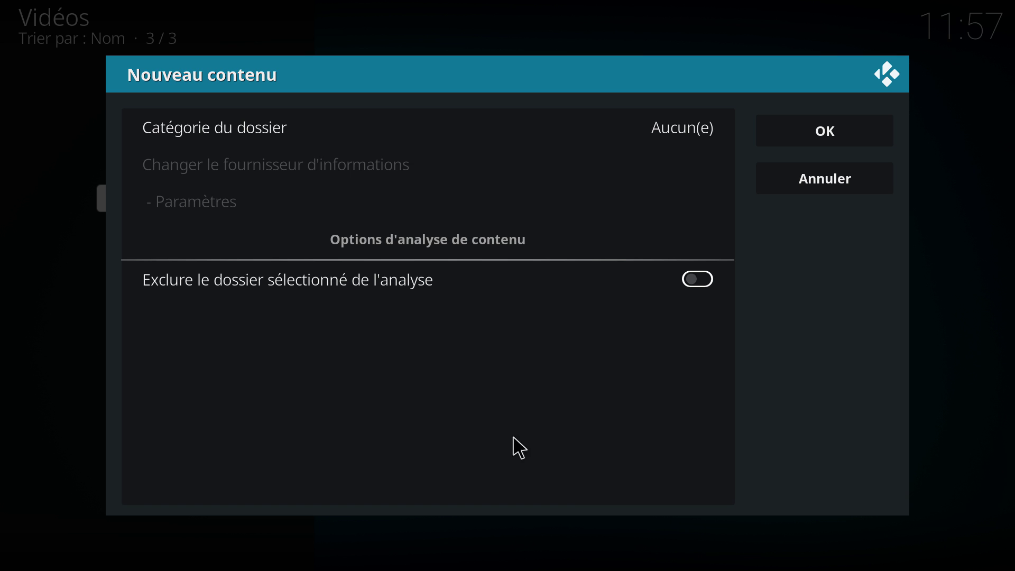
# - Set the folder category to Films and choose The Movie Database as its information provider
pyautogui.click(671, 140)
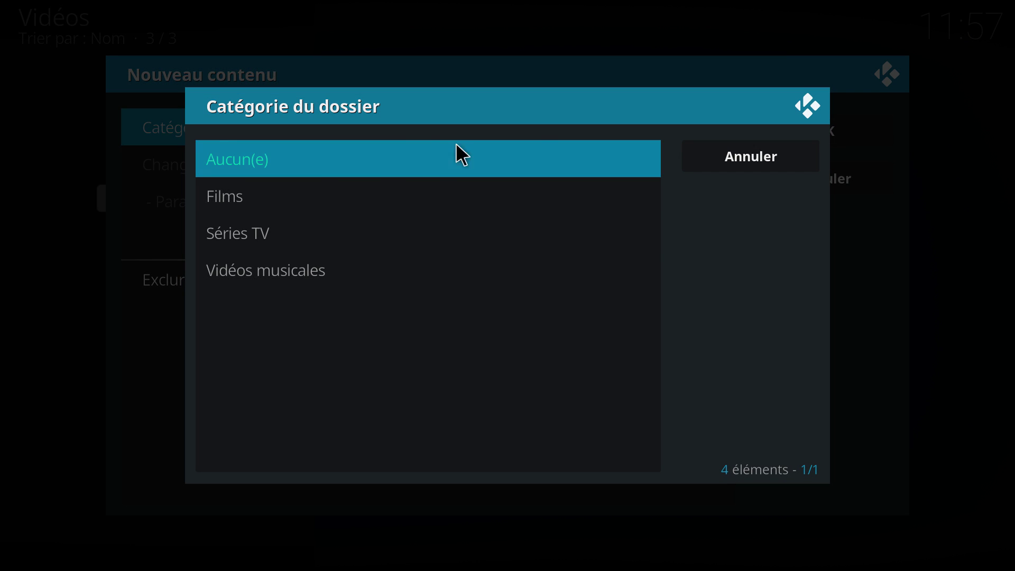
pyautogui.click(212, 198)
pyautogui.click(561, 142)
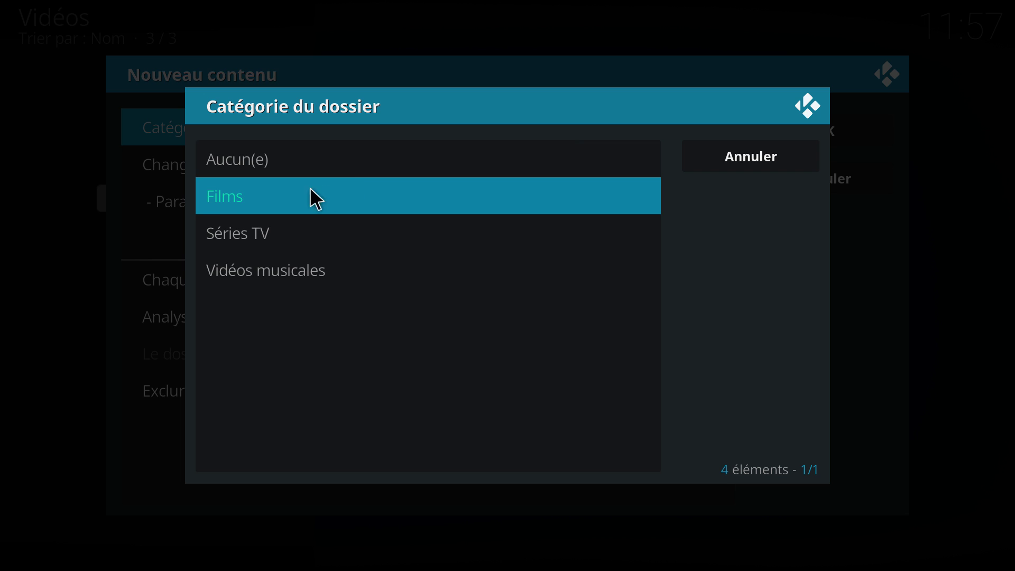
pyautogui.click(227, 197)
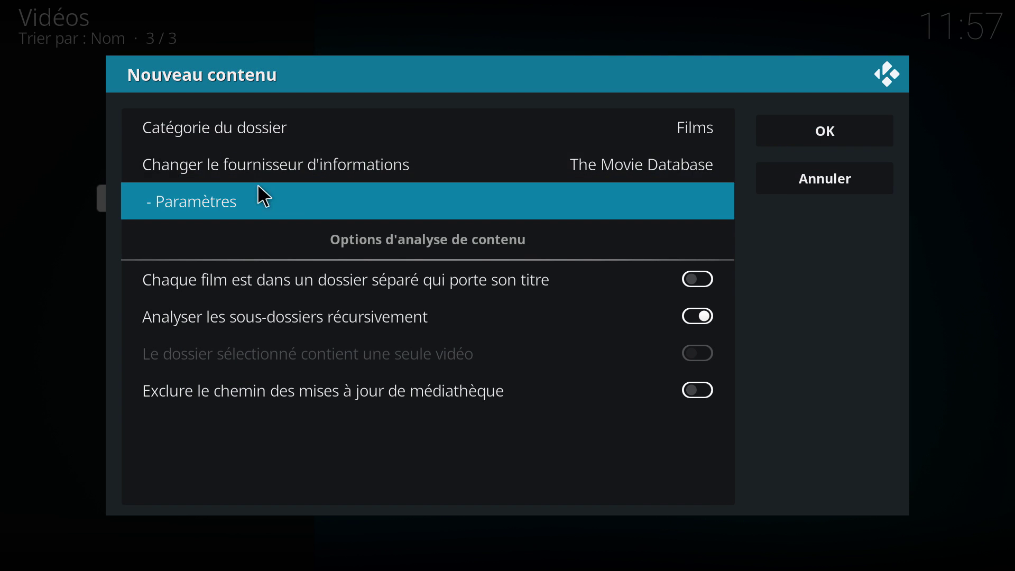
pyautogui.click(670, 168)
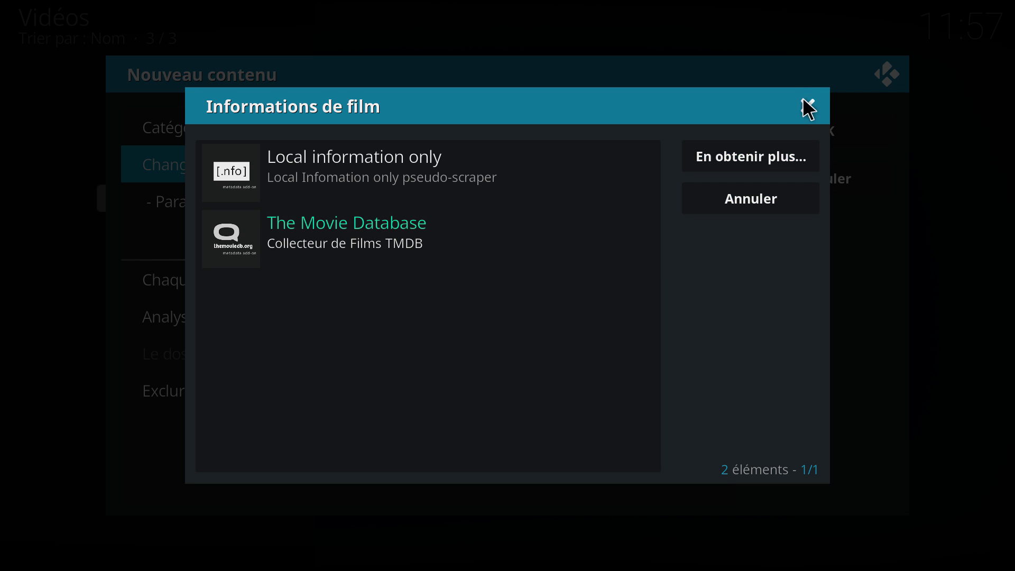
pyautogui.click(270, 215)
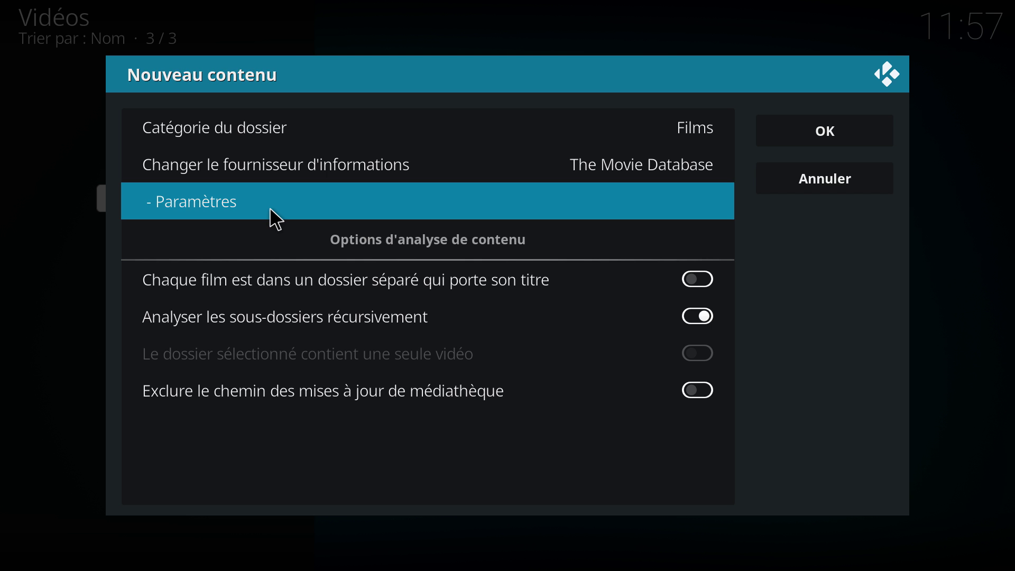
# - Set the preferred language of The Movie Database provider to fr
pyautogui.click(270, 211)
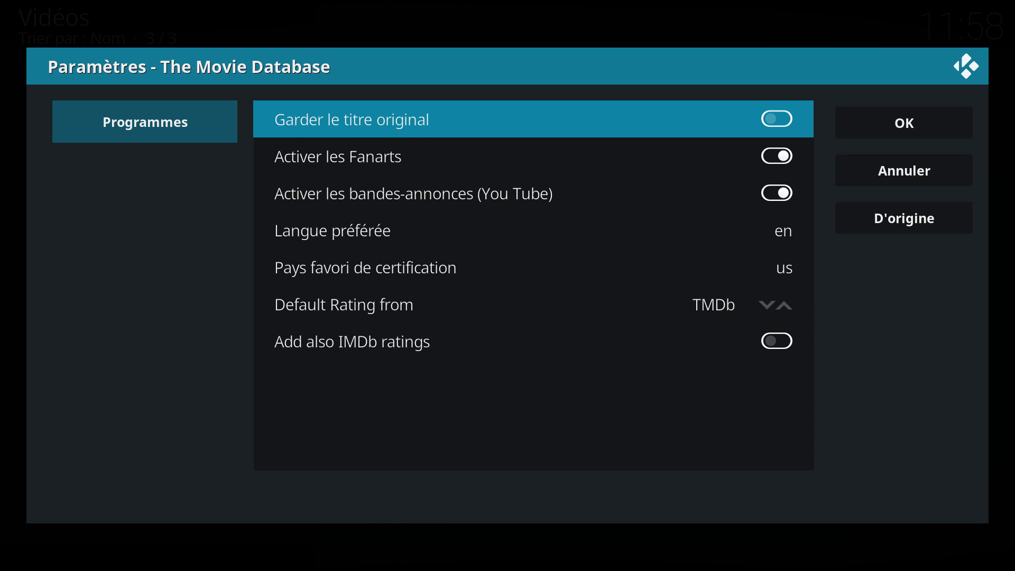
pyautogui.click(787, 228)
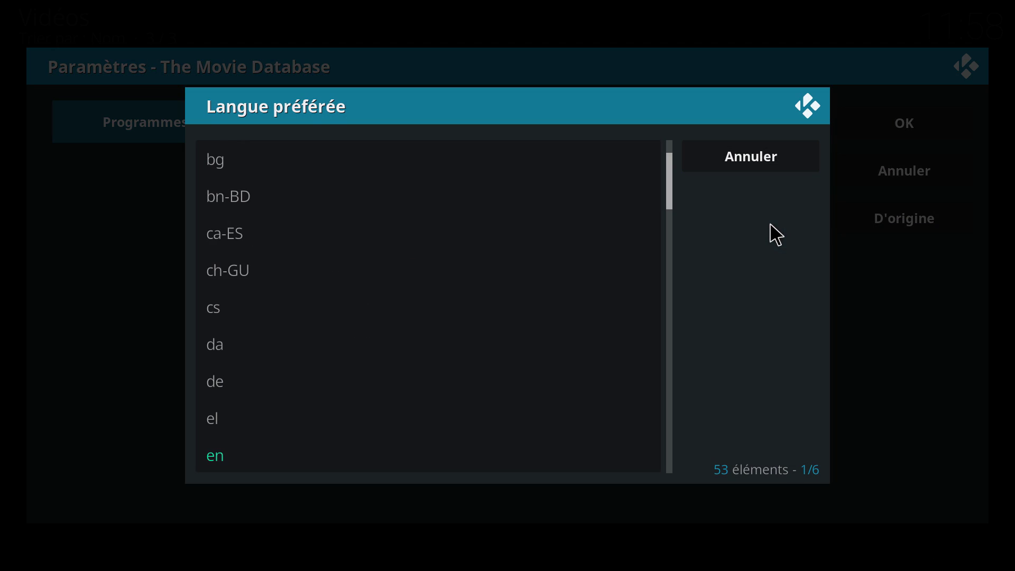
pyautogui.scroll(-11, 284, 333)
pyautogui.scroll(-3, 245, 333)
pyautogui.click(217, 345)
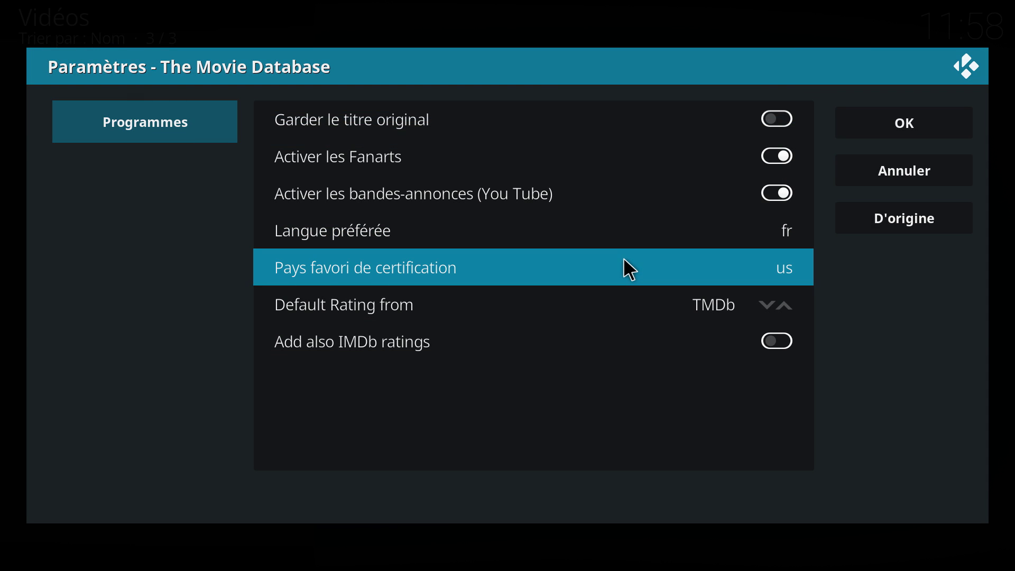
# - Set the provider's preferred certification country to fr and accept refreshing the information of all items in the path
pyautogui.click(777, 271)
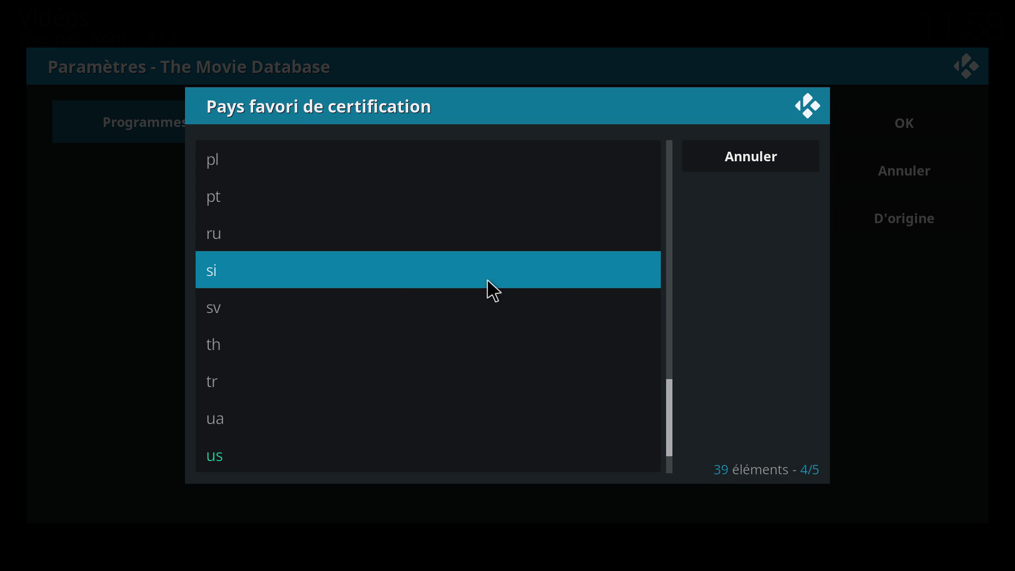
pyautogui.scroll(20, 275, 338)
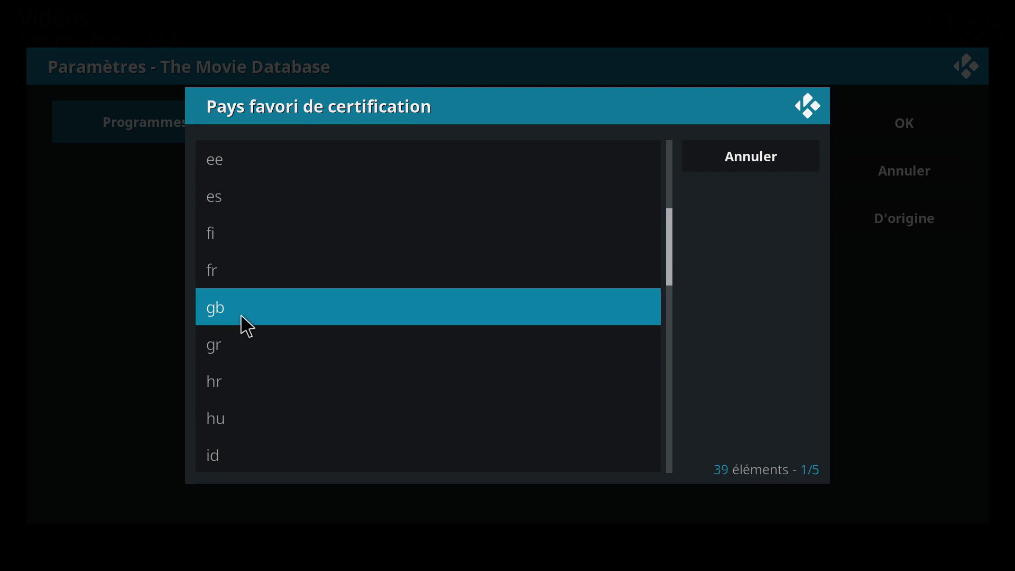
pyautogui.click(215, 276)
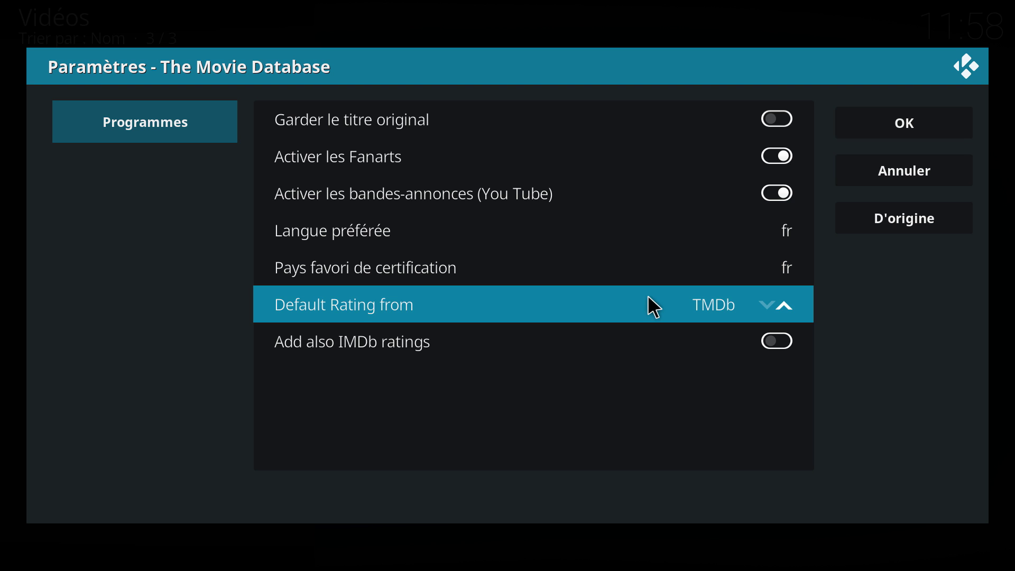
pyautogui.click(939, 144)
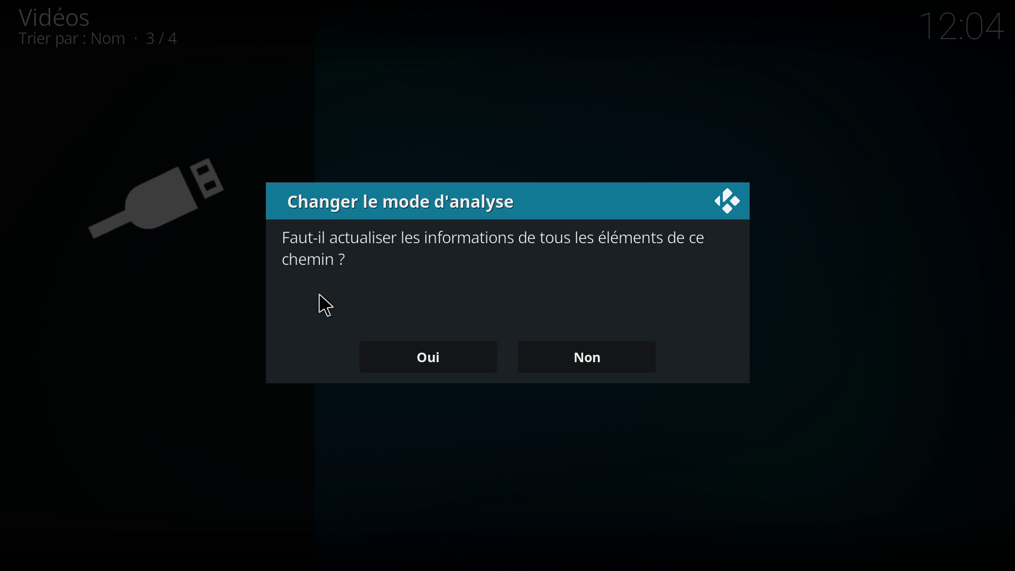
pyautogui.click(451, 360)
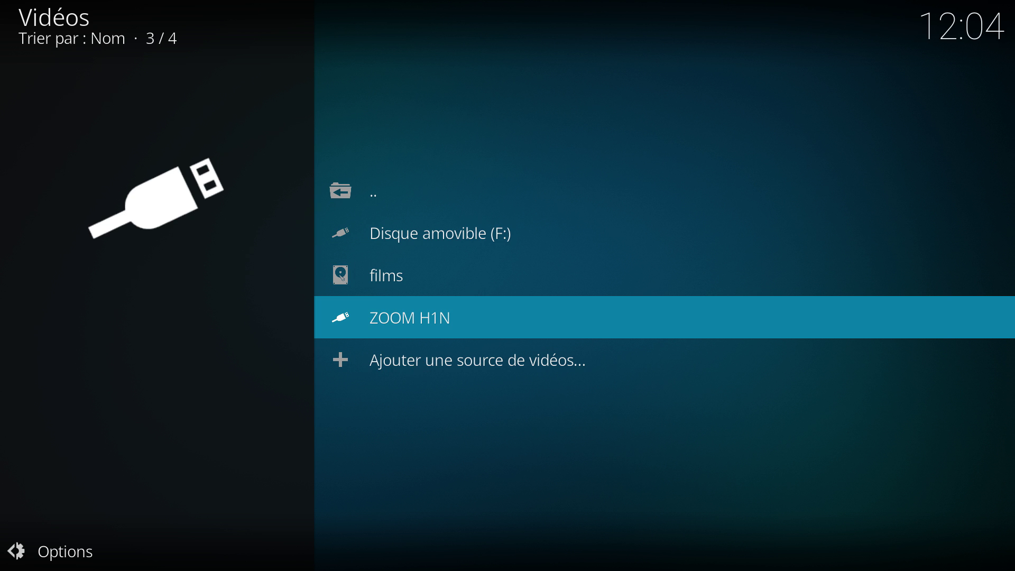
# - Return to the home screen and open the information page of Ill Manors from the recently added films
pyautogui.press('Escape')
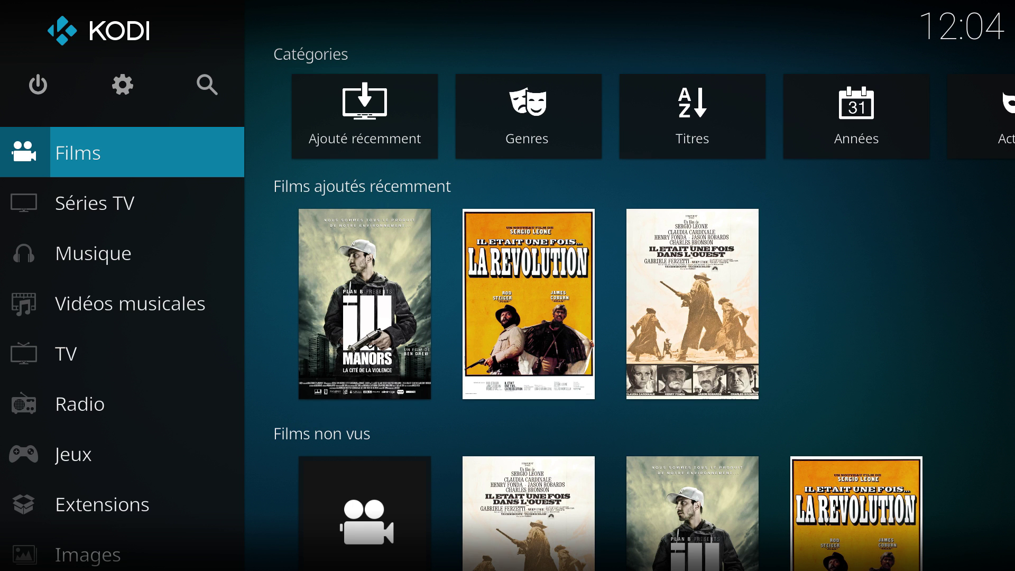
pyautogui.press('Right')
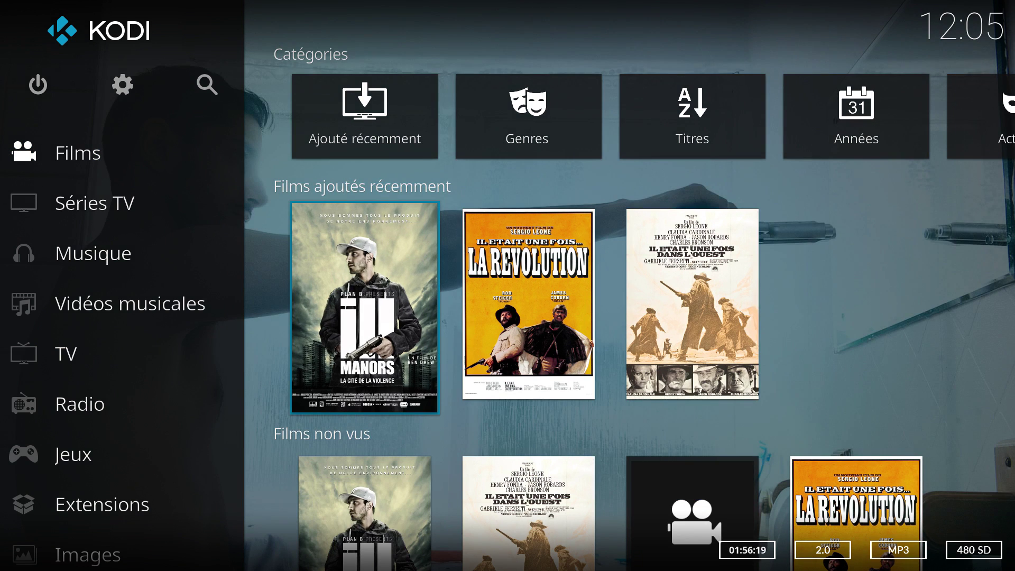
pyautogui.press('c')
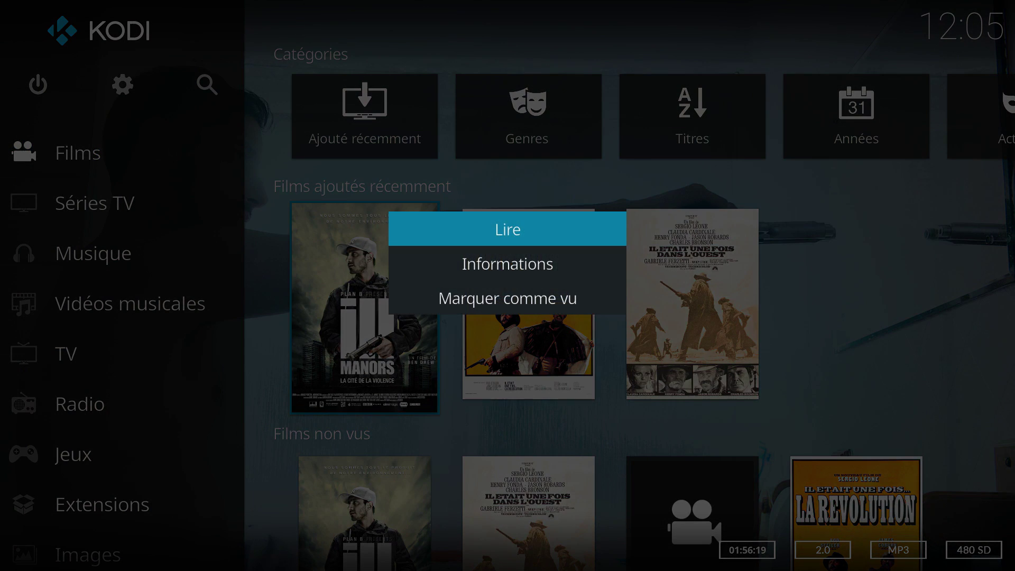
pyautogui.press('Down')
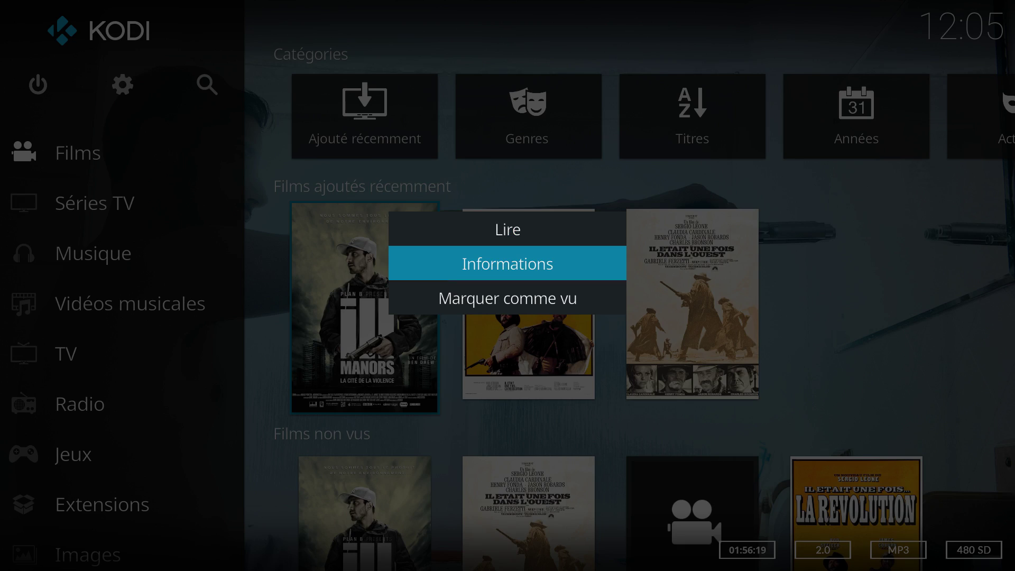
pyautogui.press('Return')
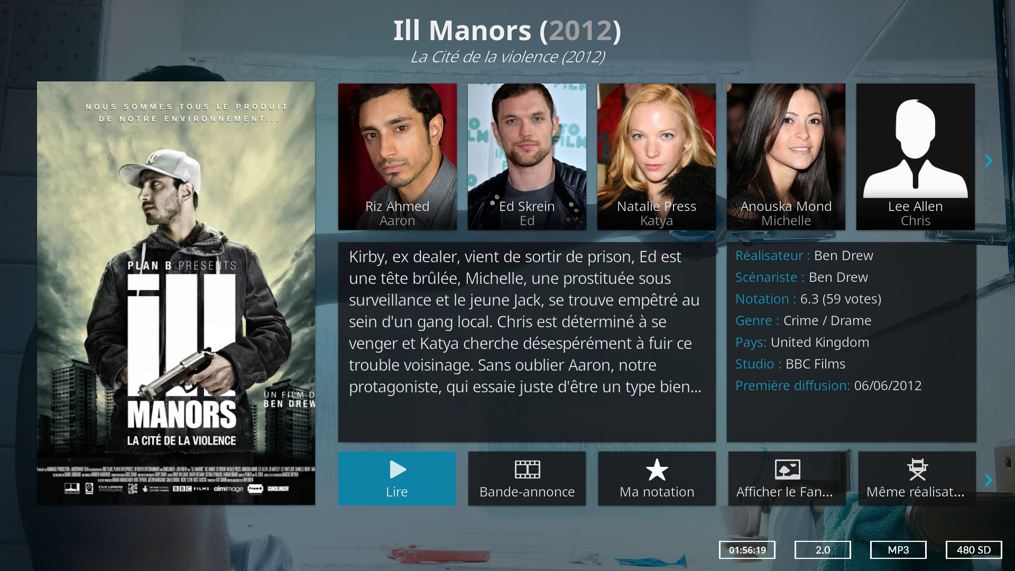
# - Examine the options on the film's information page, from trailer and personal rating to artwork selection, and go back to the home screen
pyautogui.press('Right')
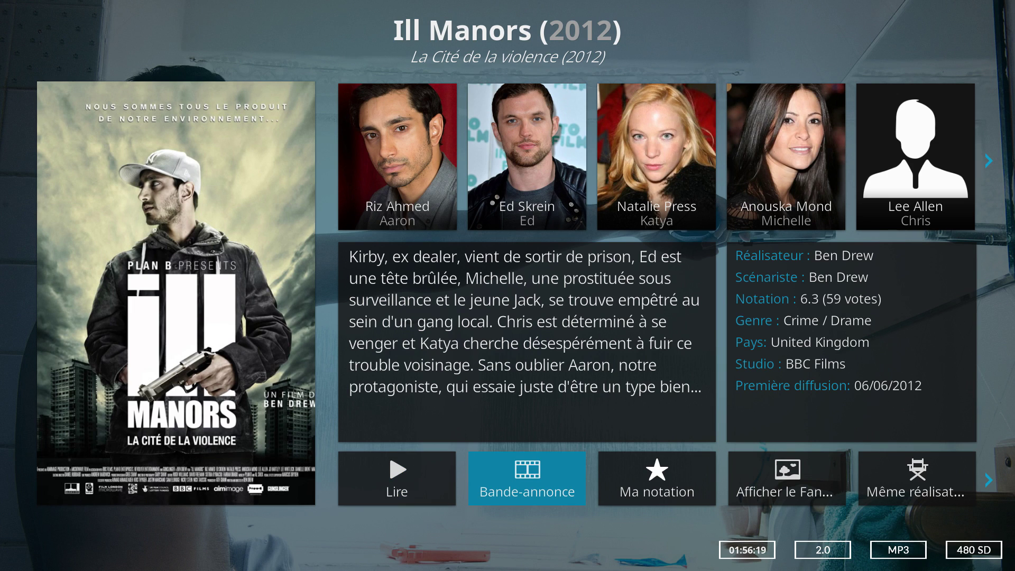
pyautogui.press('Right')
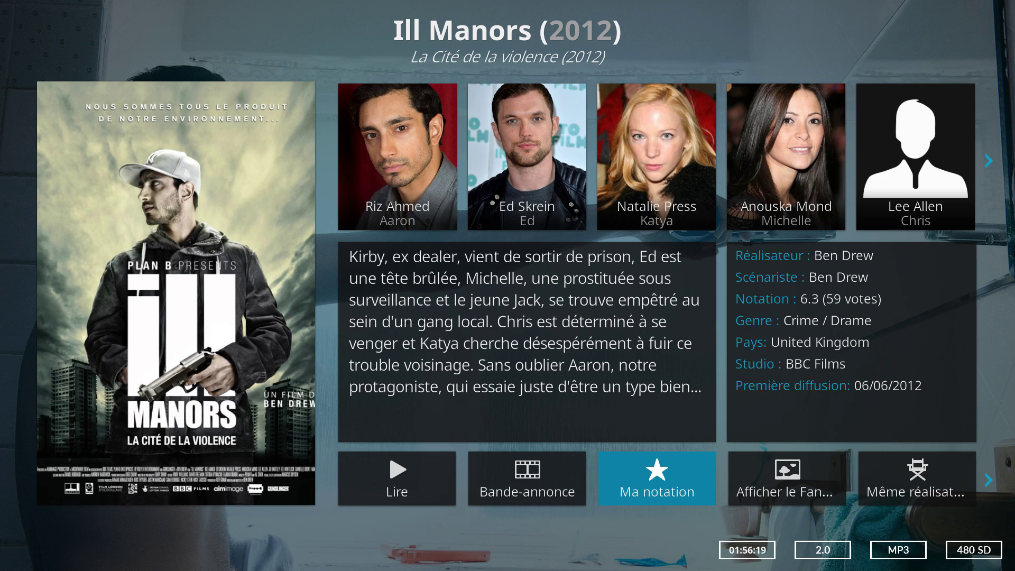
pyautogui.press('Right')
pyautogui.press('Right')
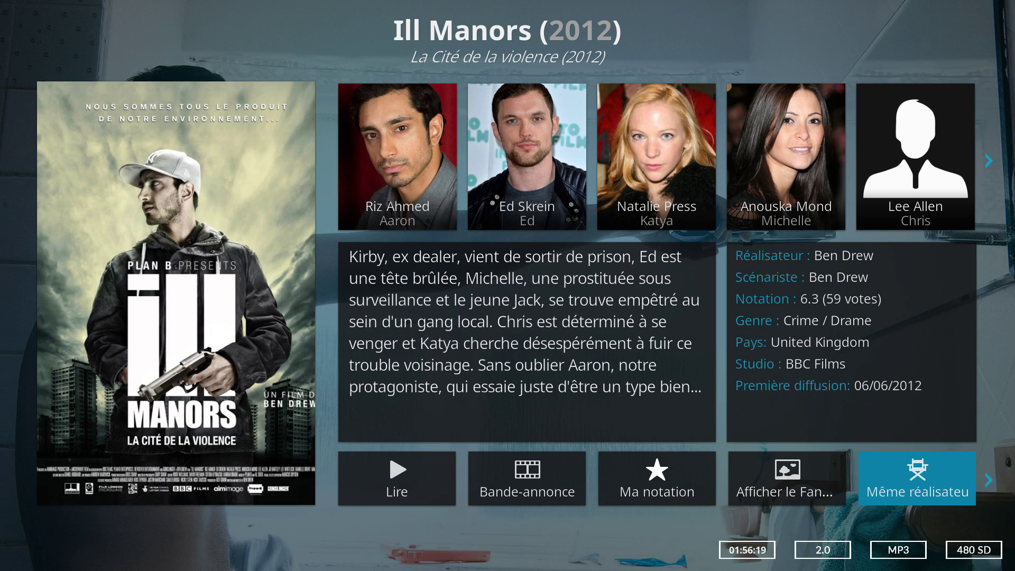
pyautogui.press('Right')
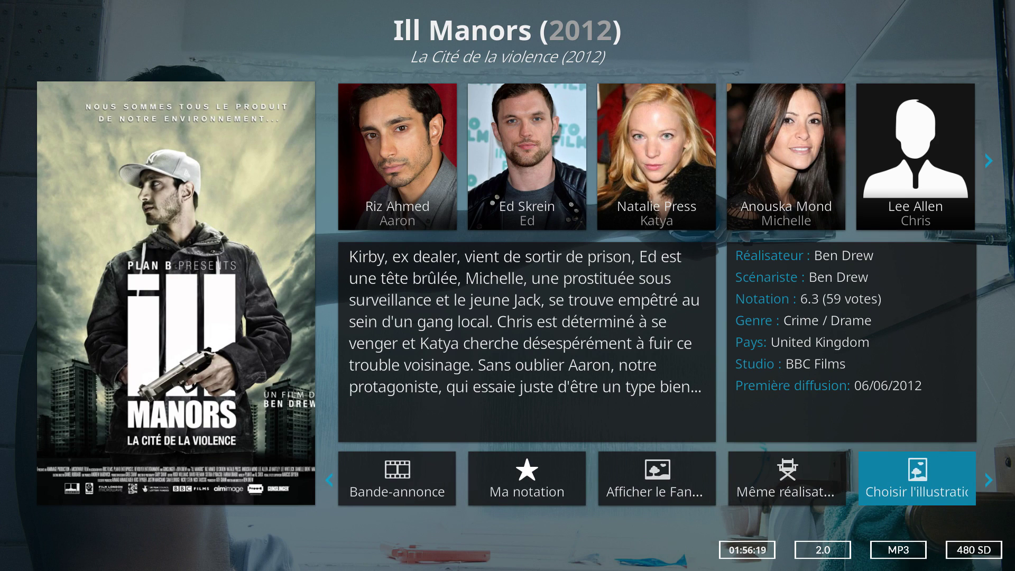
pyautogui.press('Right')
pyautogui.press('Up')
pyautogui.press('Escape')
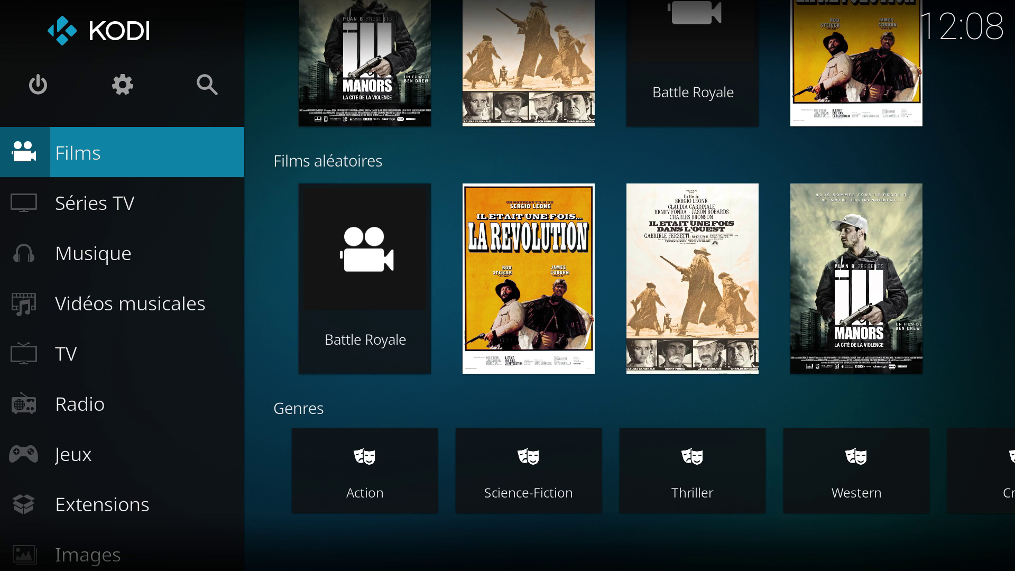
# - Open the Extensions section from the home screen's main menu
pyautogui.press('Down')
pyautogui.press('Down')
pyautogui.press('Down')
pyautogui.press('Down')
pyautogui.press('Down')
pyautogui.press('Down')
pyautogui.press('Down')
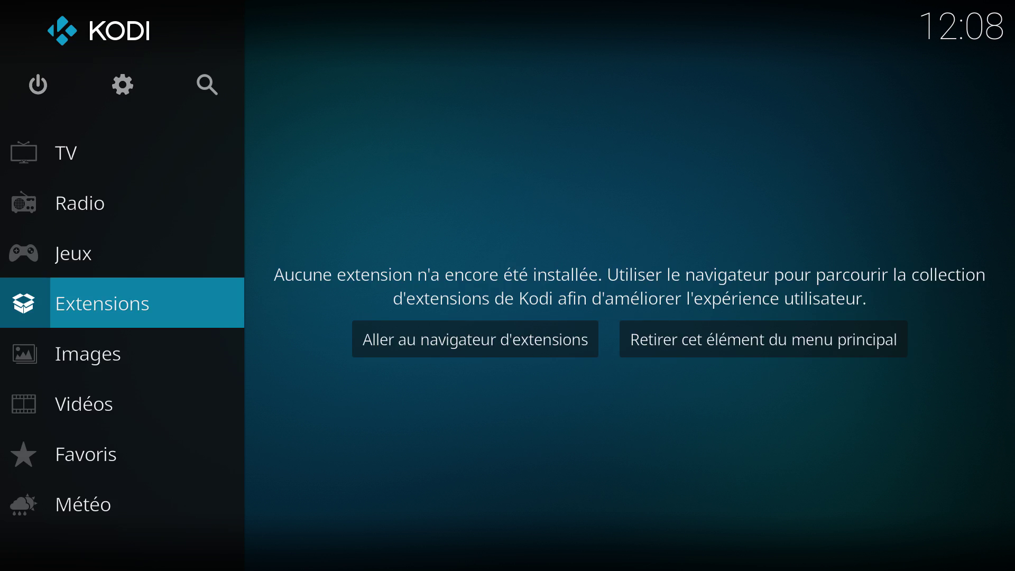
pyautogui.press('Return')
# - Browse the downloadable video extensions from all repositories, as far as Catch-up TV & More
pyautogui.moveTo(96, 442)
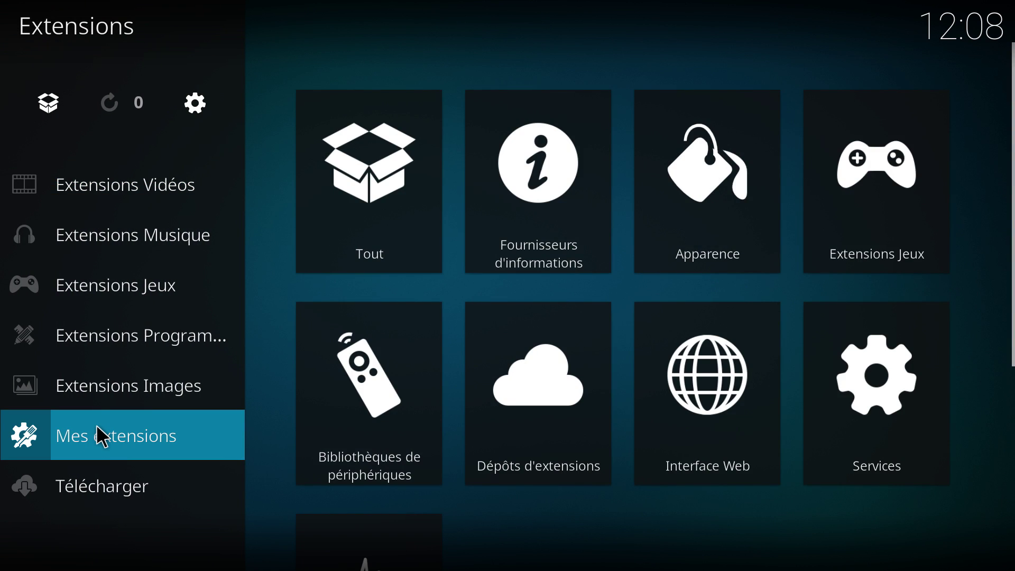
pyautogui.moveTo(136, 493)
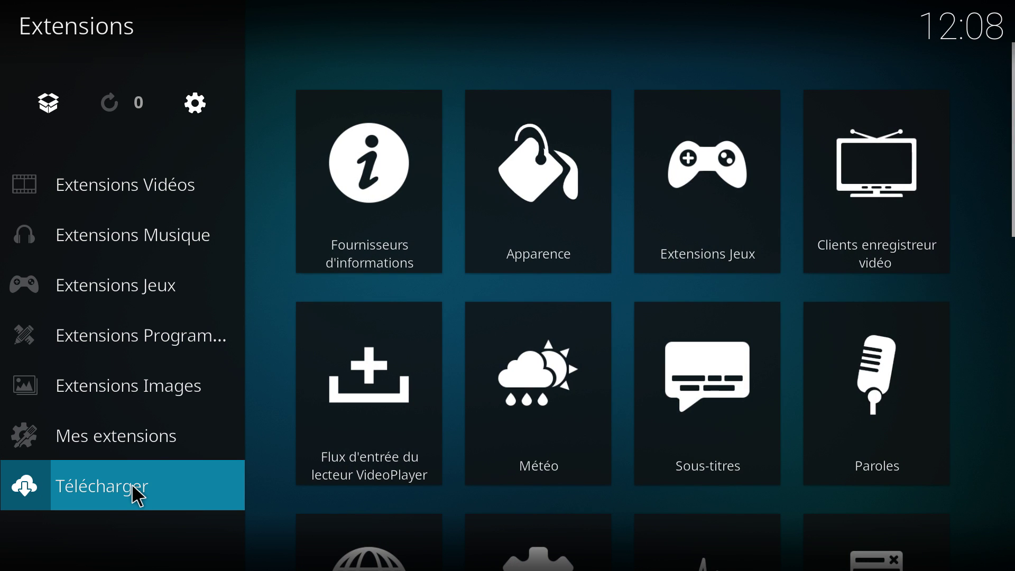
pyautogui.click(167, 493)
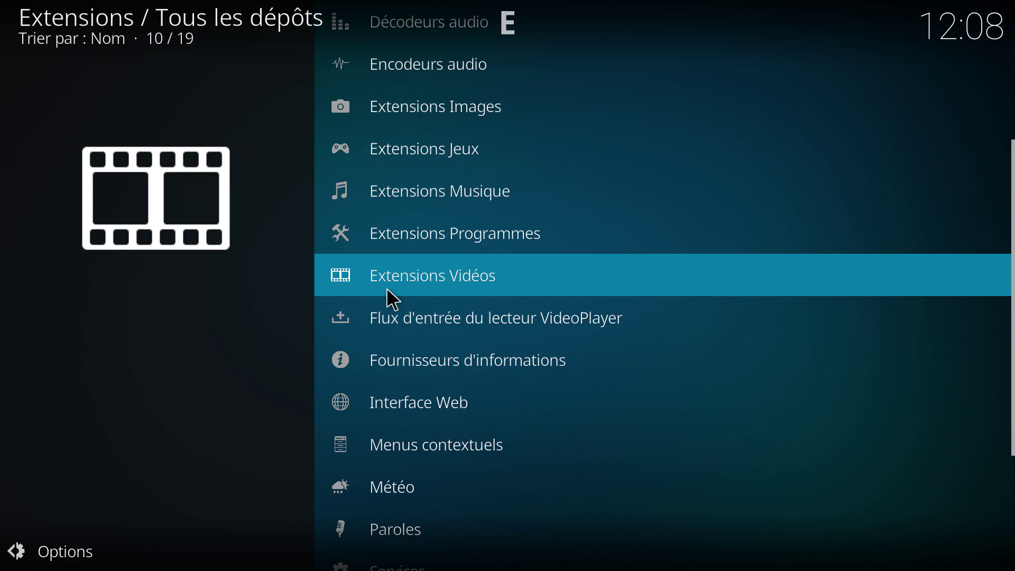
pyautogui.click(407, 286)
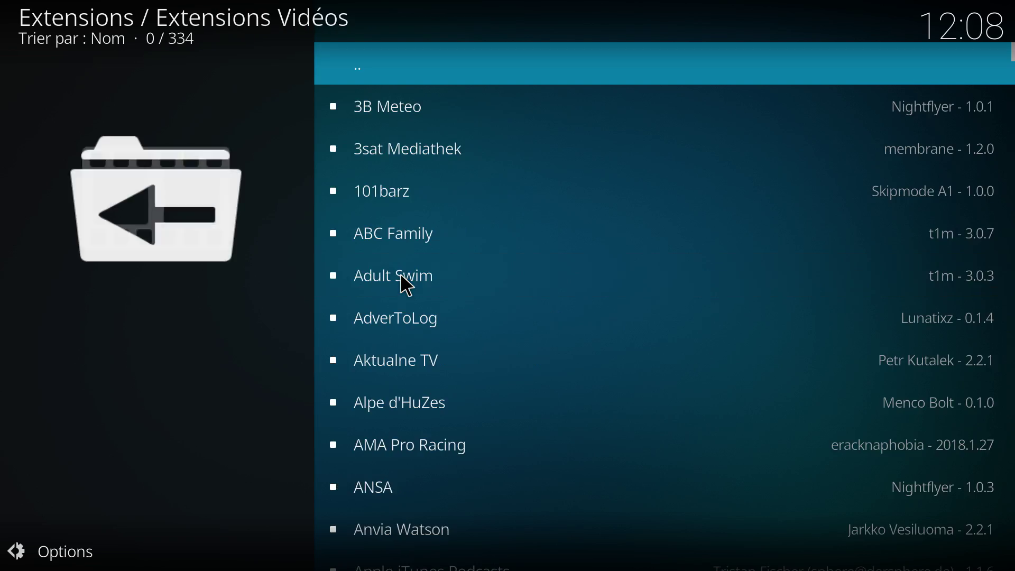
pyautogui.scroll(-5, 369, 244)
pyautogui.scroll(6, 373, 199)
pyautogui.scroll(1, 381, 196)
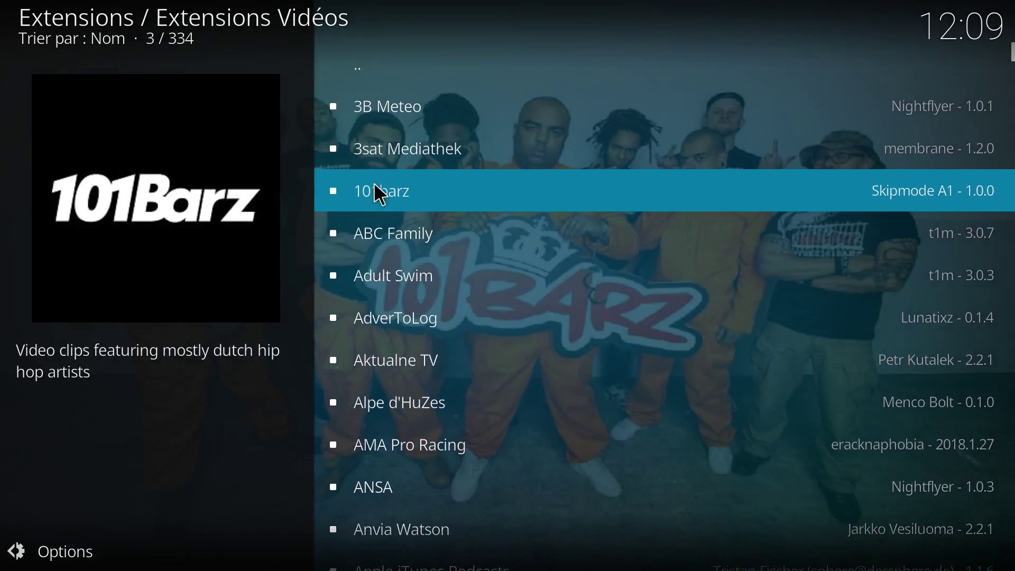
pyautogui.scroll(-13, 381, 197)
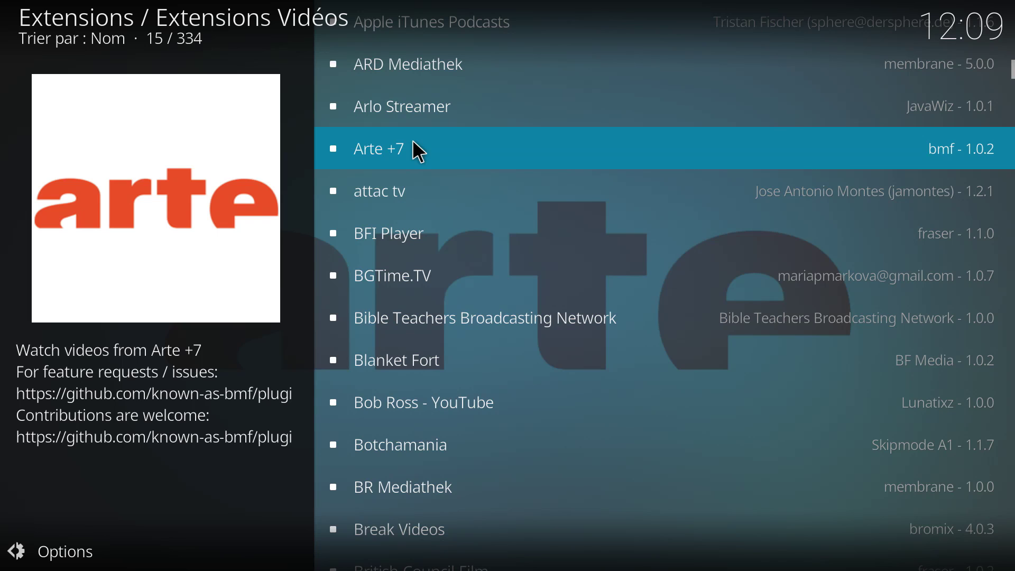
pyautogui.scroll(-14, 433, 190)
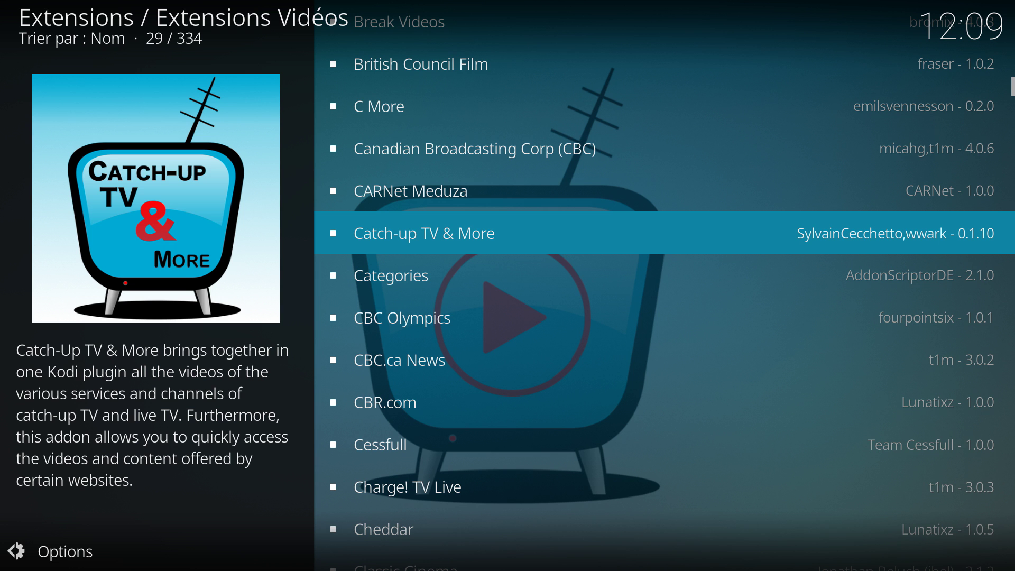
# - View the InputStream Adaptive extension's details in the VideoPlayer input stream category, and go back to the download categories
pyautogui.press('BackSpace')
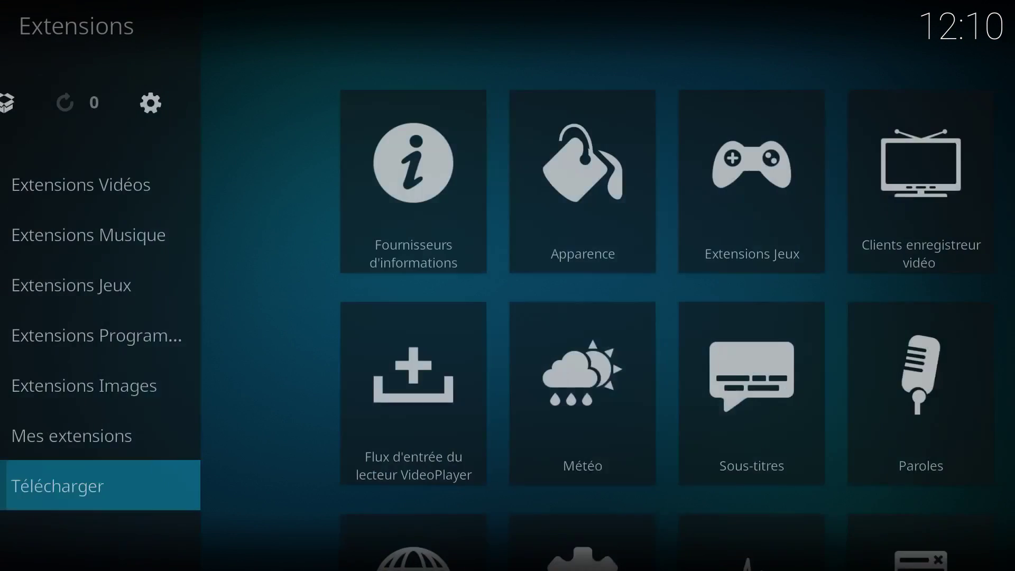
pyautogui.press('Right')
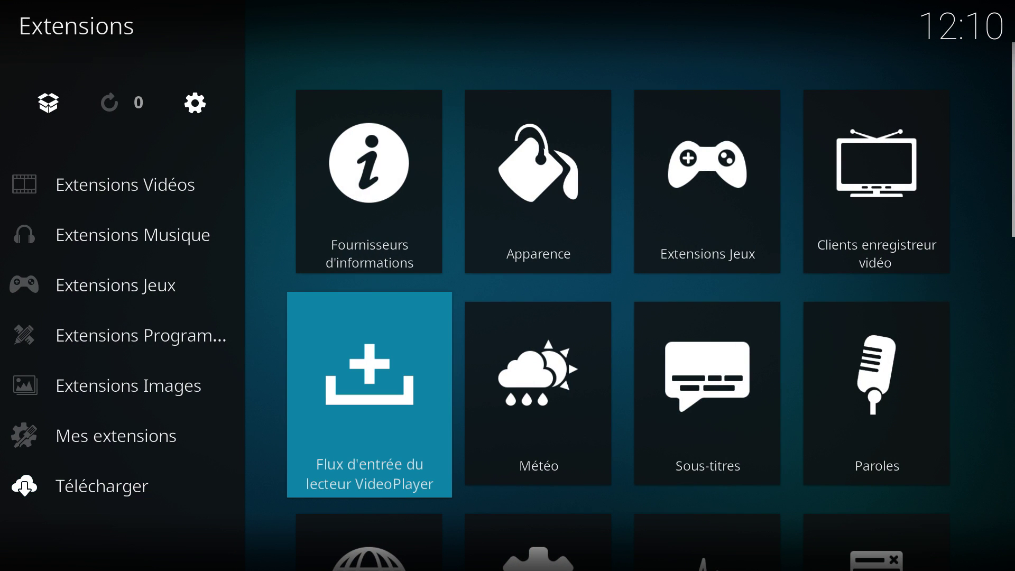
pyautogui.press('Return')
pyautogui.press('Down')
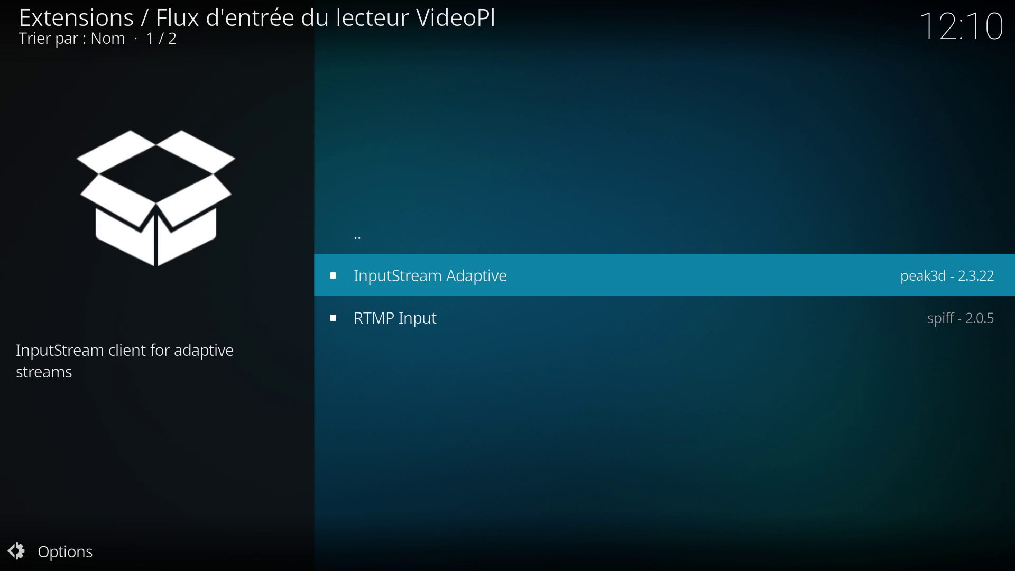
pyautogui.press('Return')
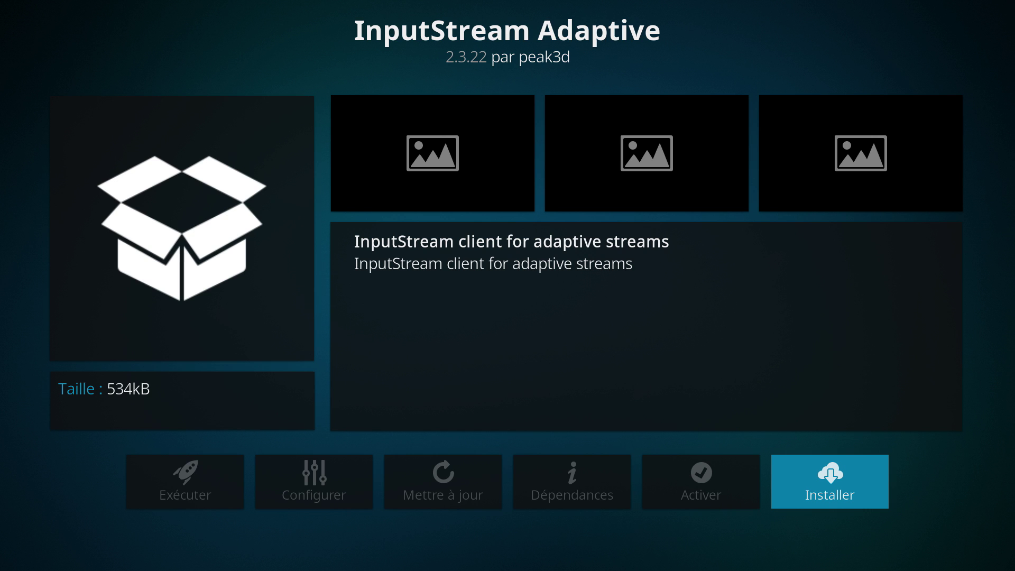
pyautogui.press('BackSpace')
pyautogui.press('BackSpace')
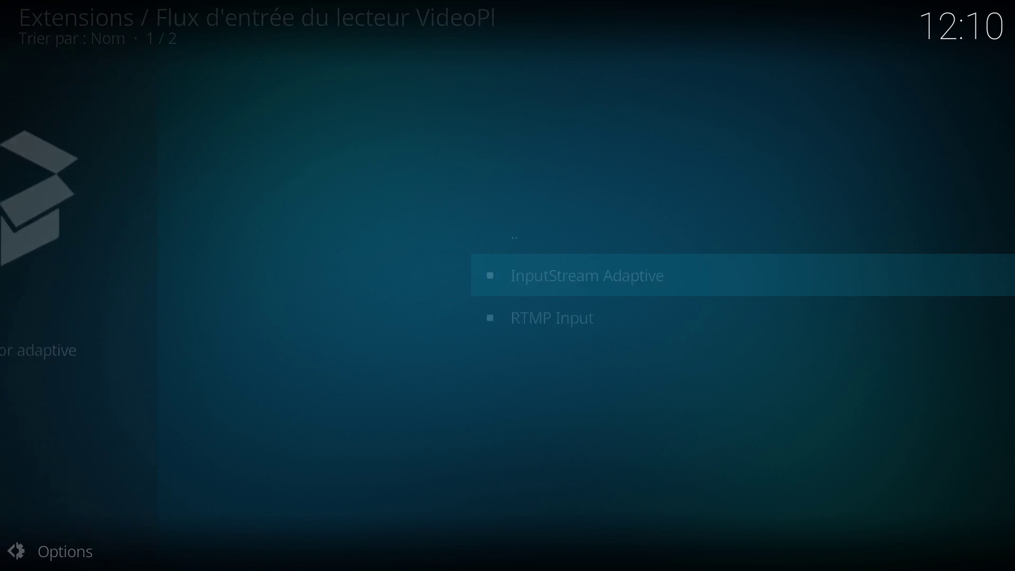
# - Browse the downloadable emulators among the game extensions, as far as Atari - Lynx (Beetle Handy), and return to the game categories
pyautogui.press('Right')
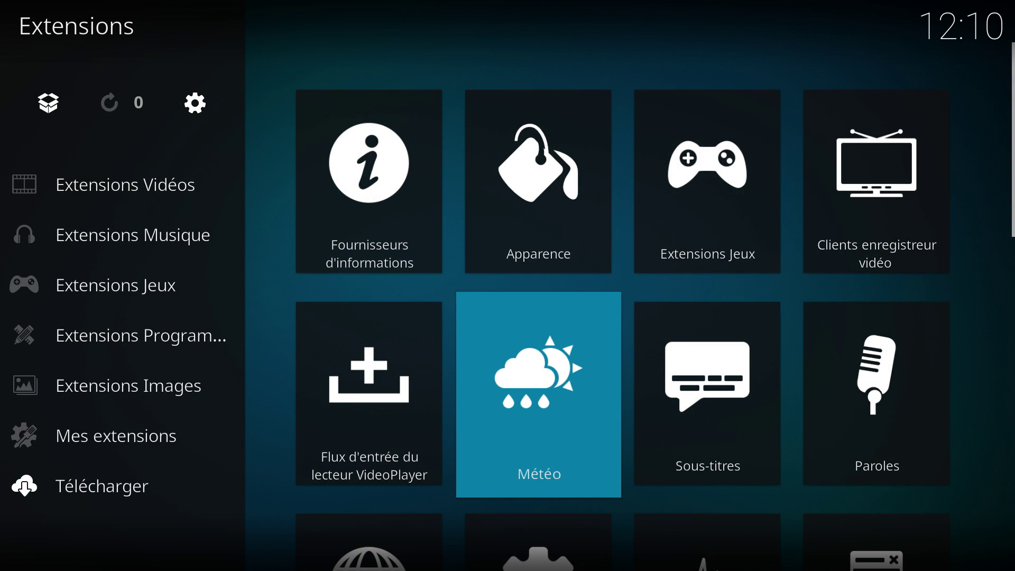
pyautogui.press('Up')
pyautogui.press('Right')
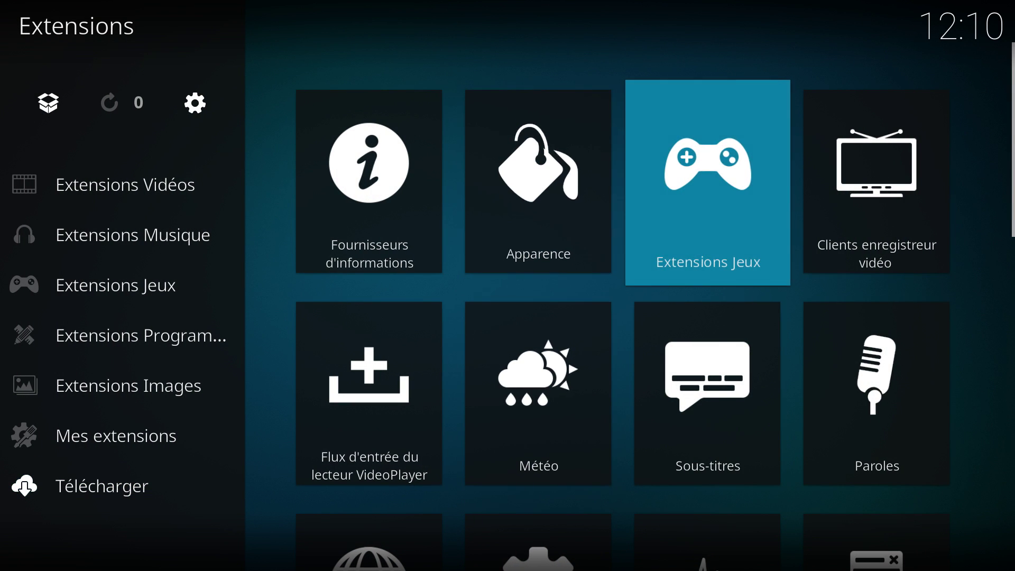
pyautogui.press('Return')
pyautogui.press('Return')
pyautogui.press('Down')
pyautogui.press('Down')
pyautogui.press('Down')
pyautogui.press('Down')
pyautogui.press('Down')
pyautogui.press('Down')
pyautogui.press('Down')
pyautogui.press('Down')
pyautogui.press('Down')
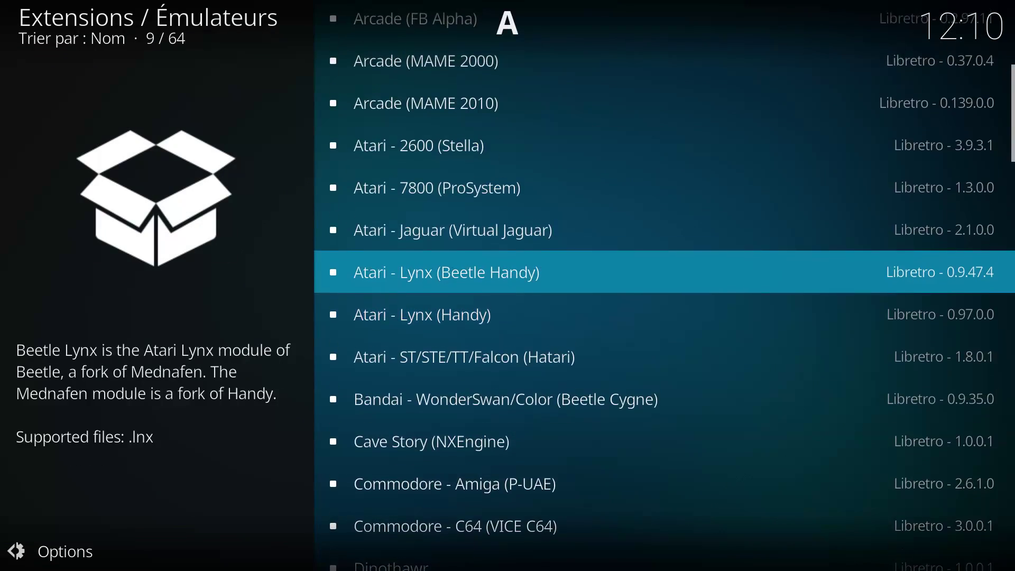
pyautogui.press('Up')
pyautogui.press('Up')
pyautogui.press('Up')
pyautogui.press('Up')
pyautogui.press('Up')
pyautogui.press('Up')
pyautogui.press('Up')
pyautogui.press('Up')
pyautogui.press('Up')
pyautogui.press('Return')
# - View the game providers and the standalone games available for download, and return to the game categories
pyautogui.press('Down')
pyautogui.press('Return')
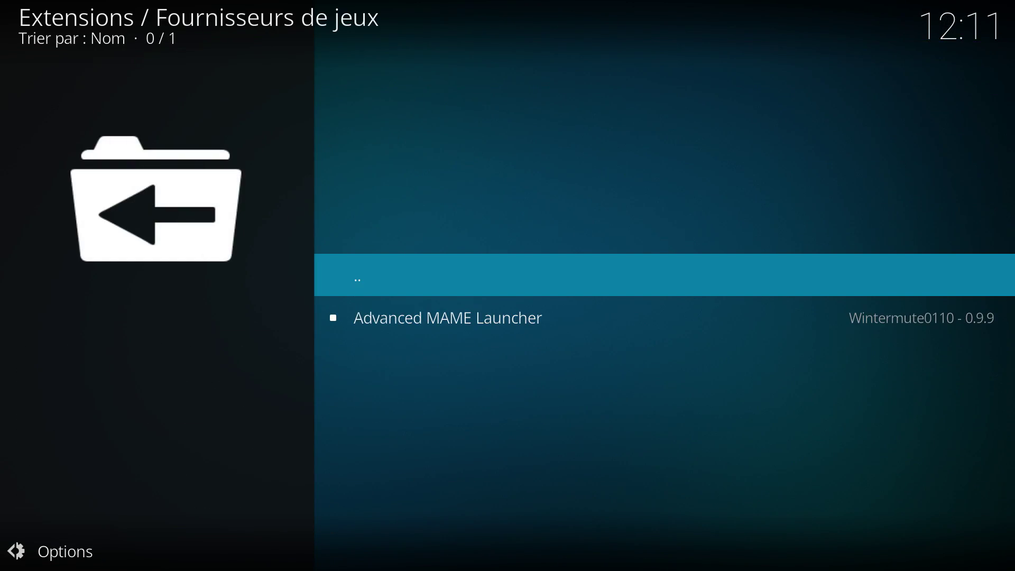
pyautogui.press('Return')
pyautogui.press('Down')
pyautogui.press('Return')
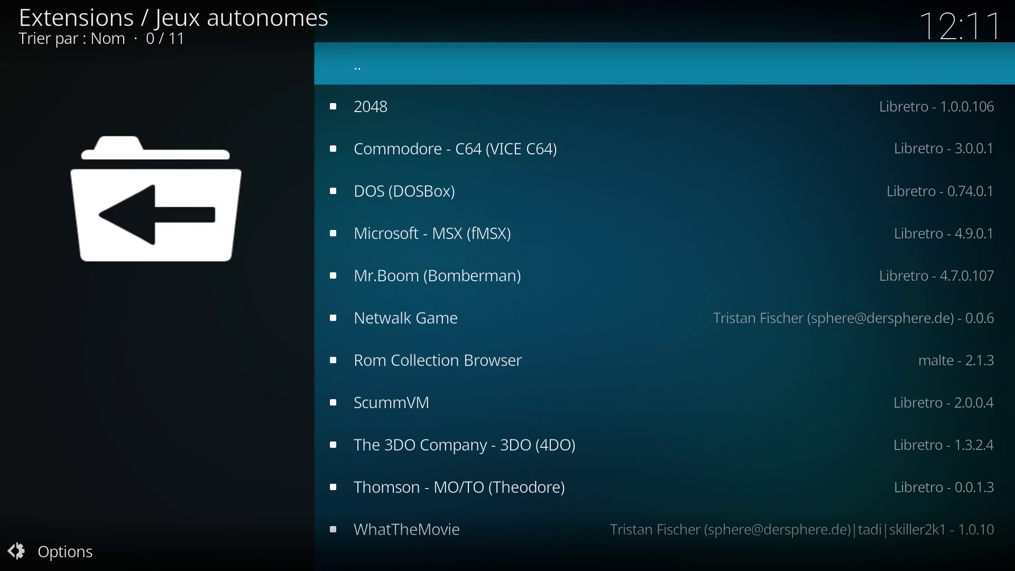
pyautogui.press('Return')
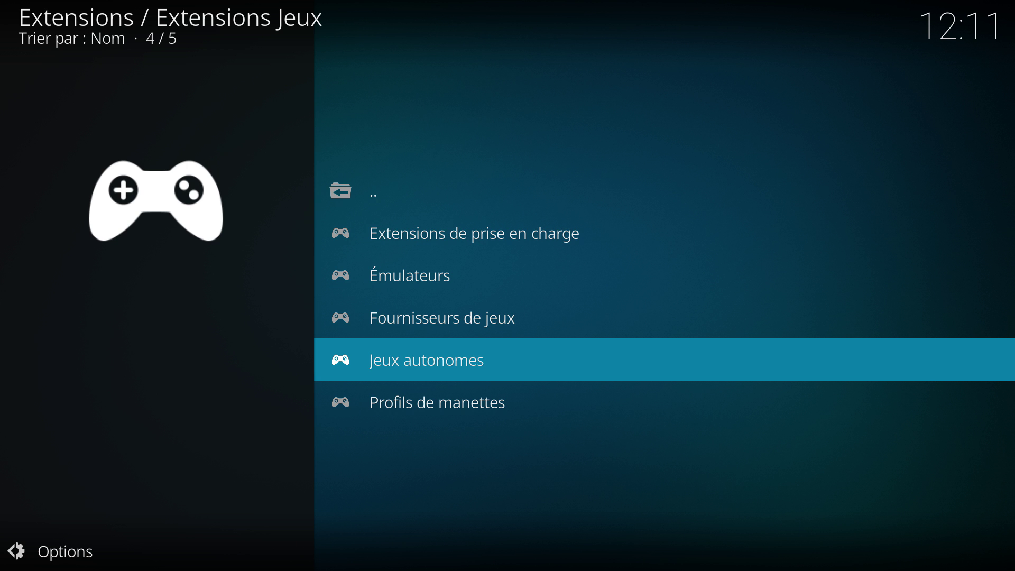
# - Leave the extensions, return to the home screen and select Films in the main menu
pyautogui.press('BackSpace')
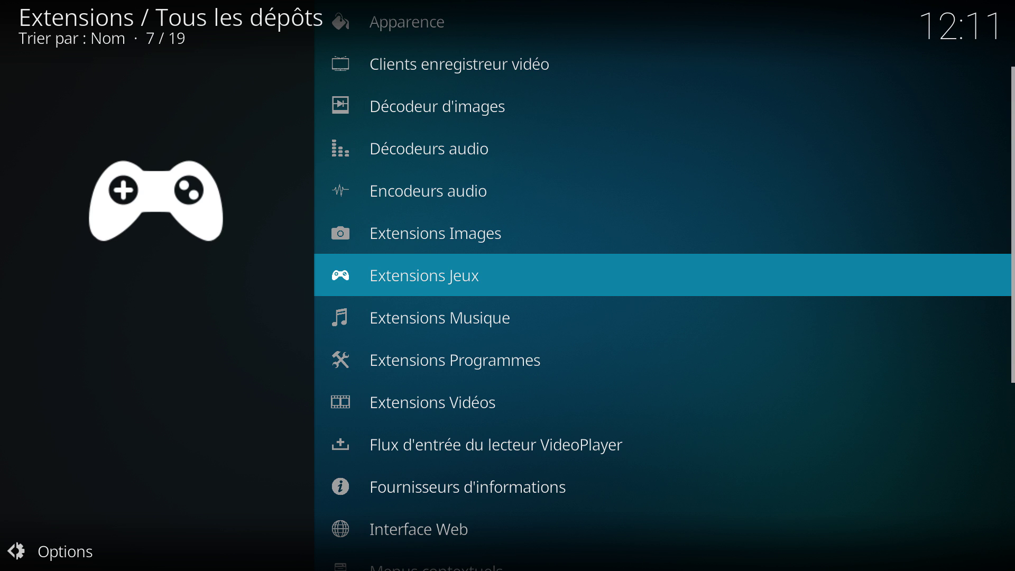
pyautogui.press('BackSpace')
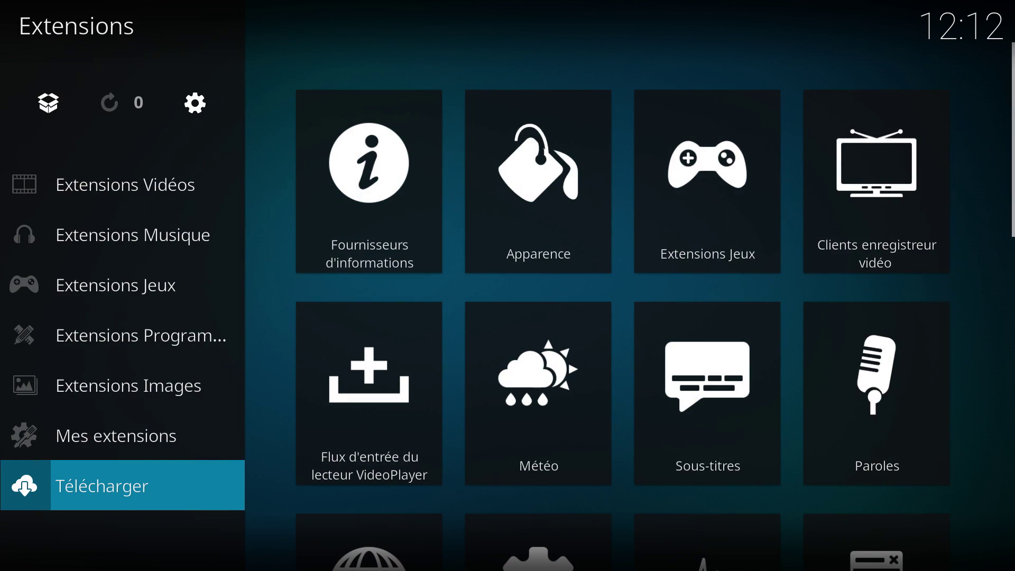
pyautogui.press('BackSpace')
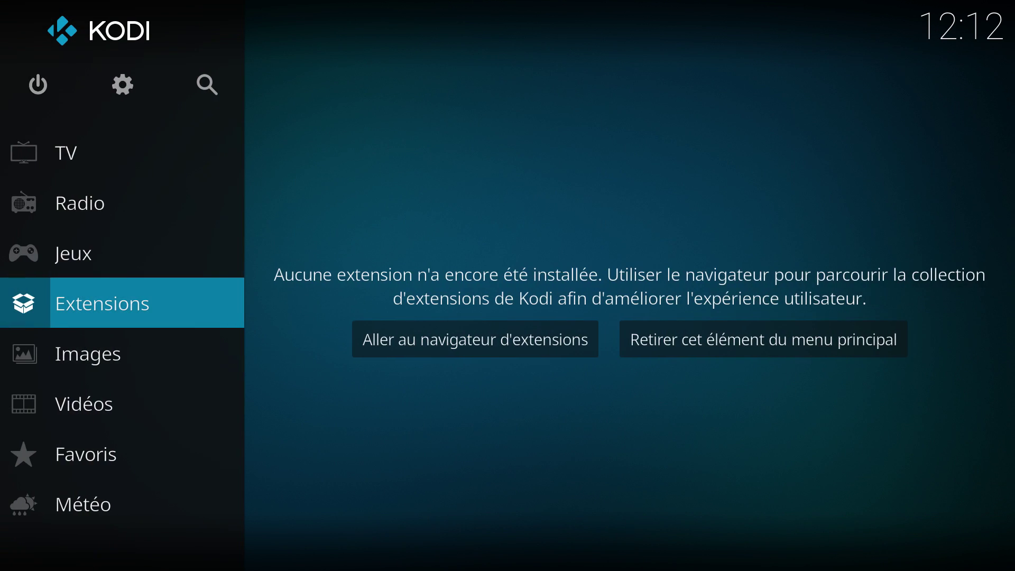
pyautogui.press('Up')
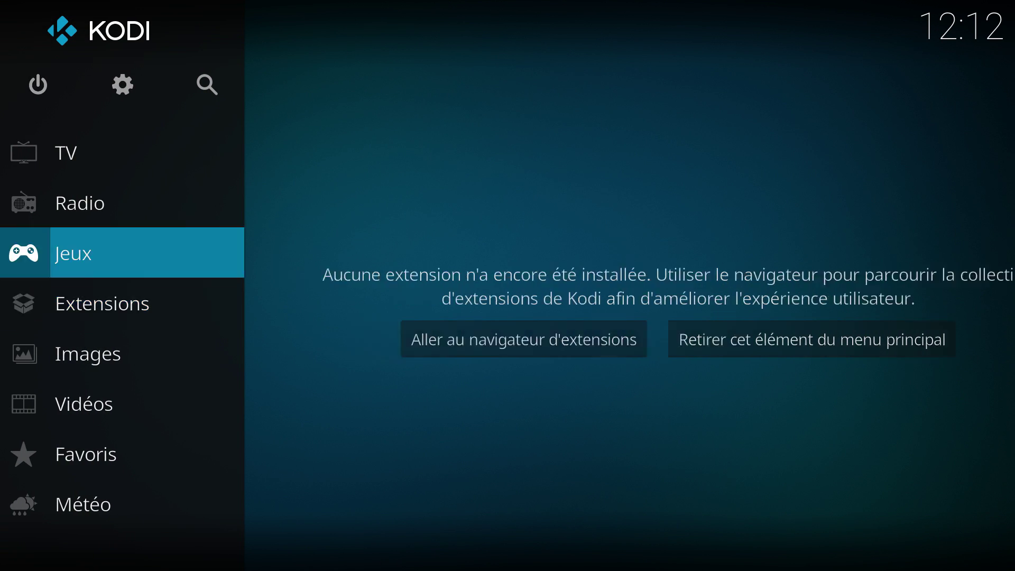
pyautogui.press('Up')
pyautogui.press('Up')
pyautogui.press('Up')
pyautogui.press('Up')
pyautogui.press('Up')
pyautogui.press('Up')
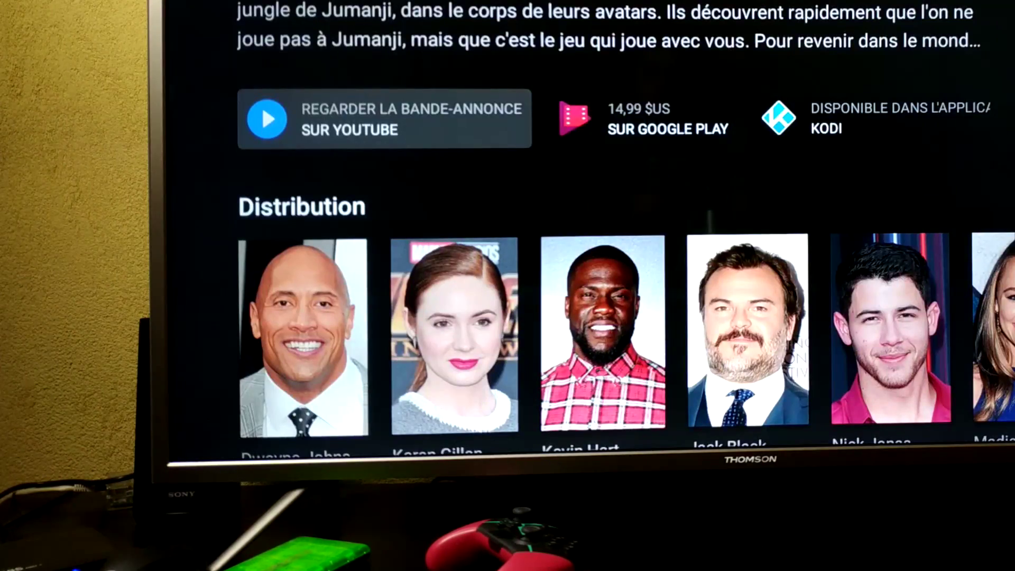
# - Open Jumanji : Bienvenue dans la jungle in Kodi from the TV's film page and look through its playback, trailer and rating options
pyautogui.press('Right')
pyautogui.press('Right')
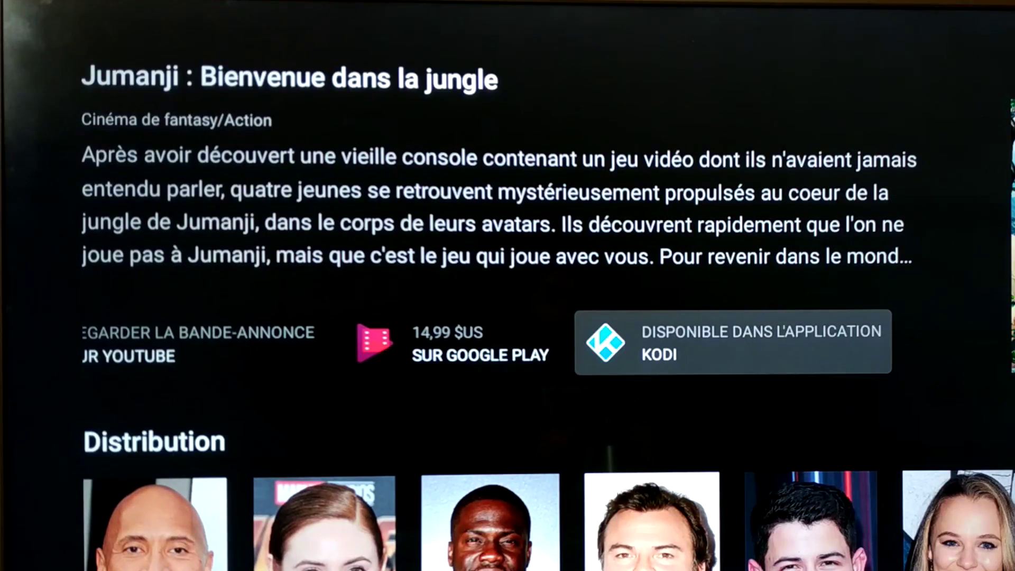
pyautogui.press('Return')
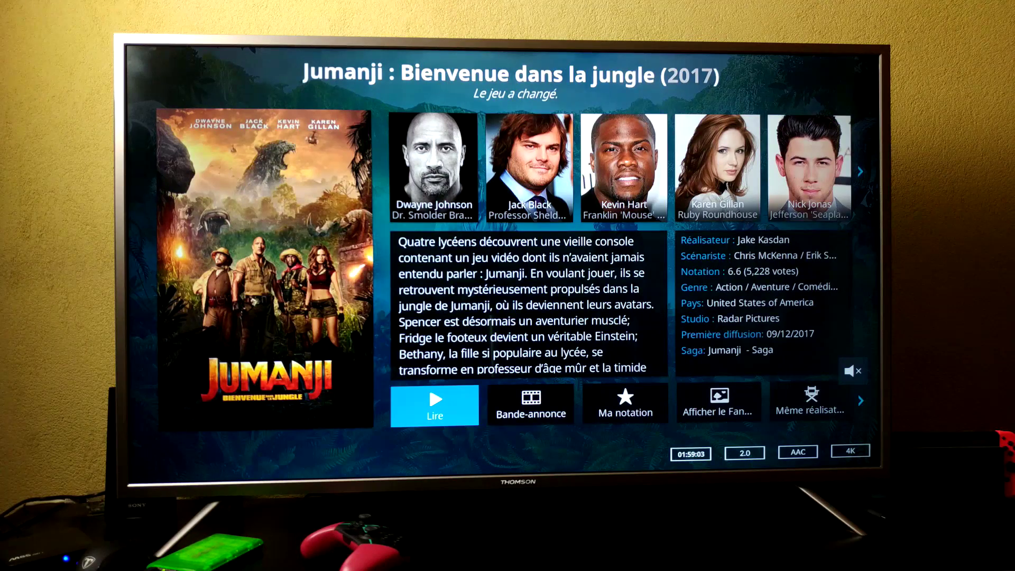
pyautogui.press('Right')
pyautogui.press('Right')
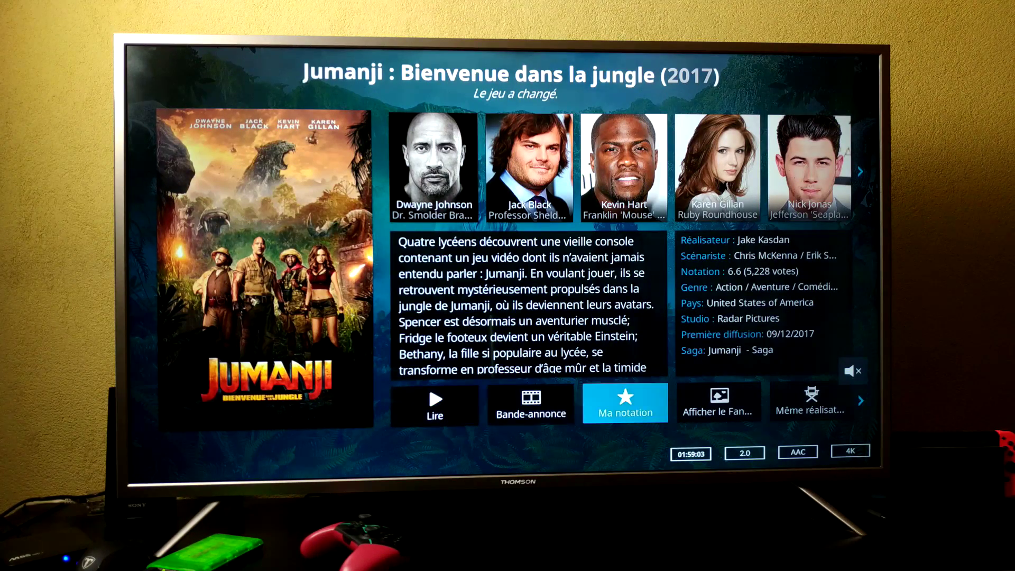
pyautogui.press('Right')
pyautogui.press('Right')
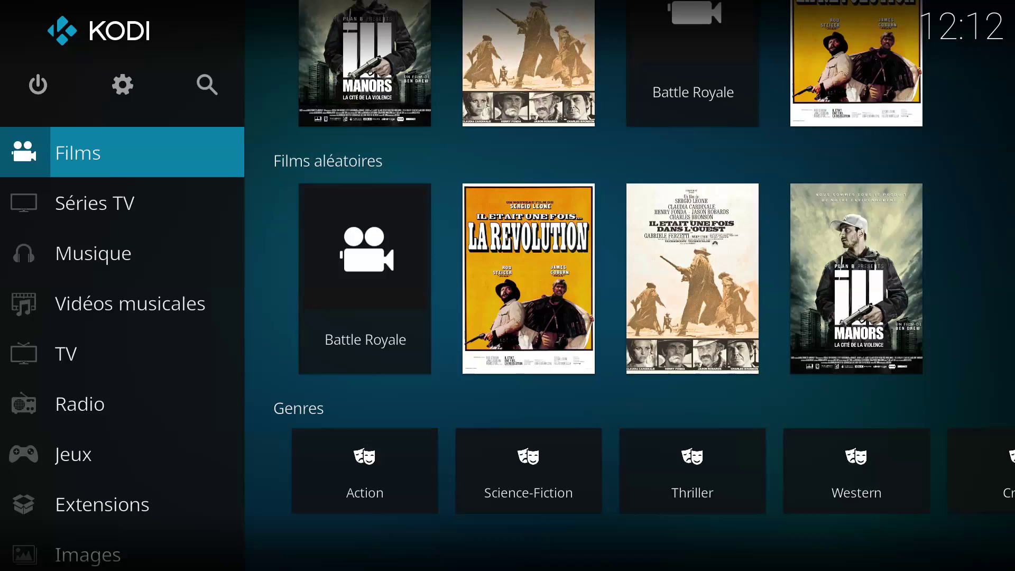
# - Open the file manager from the system settings and select the option to add a source
pyautogui.press('Up')
pyautogui.press('Right')
pyautogui.press('Return')
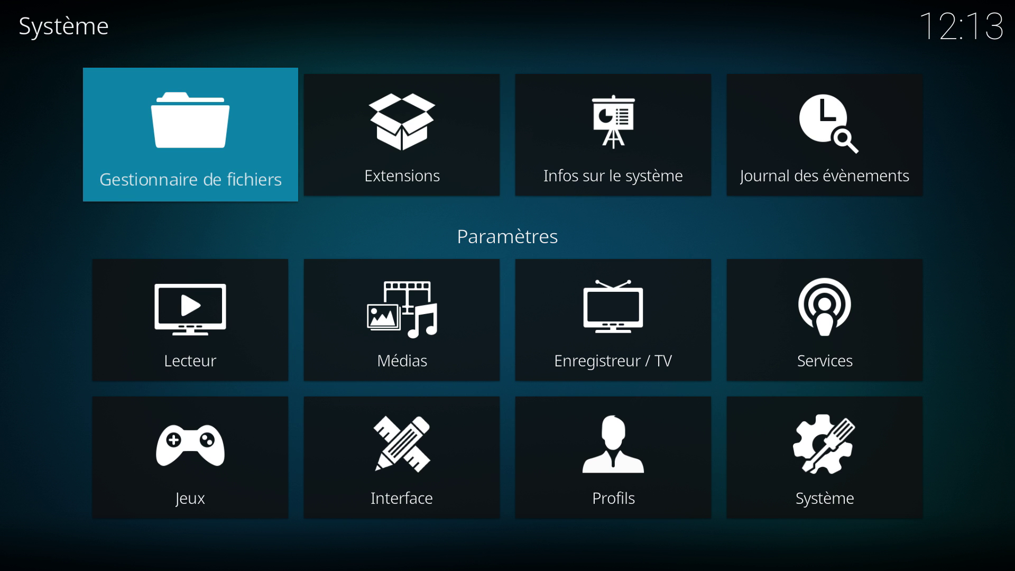
pyautogui.press('Return')
pyautogui.press('Up')
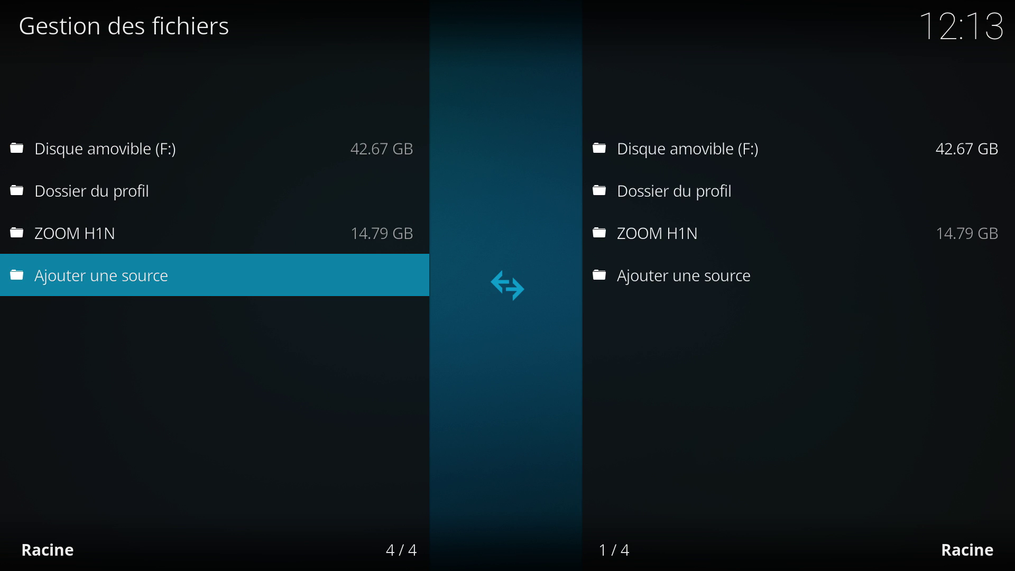
pyautogui.press('Return')
pyautogui.press('Return')
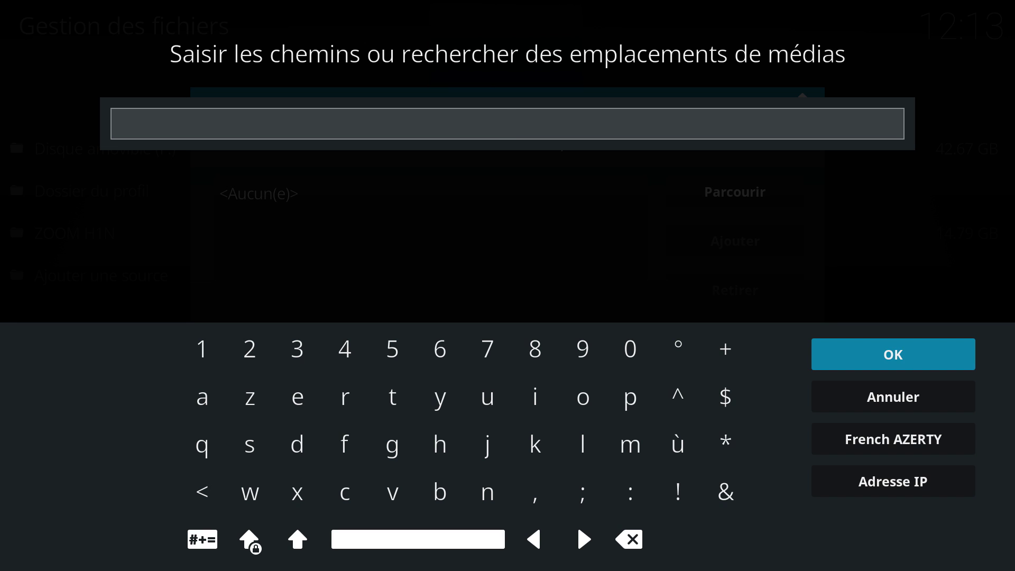
pyautogui.write('http://')
pyautogui.press('Down')
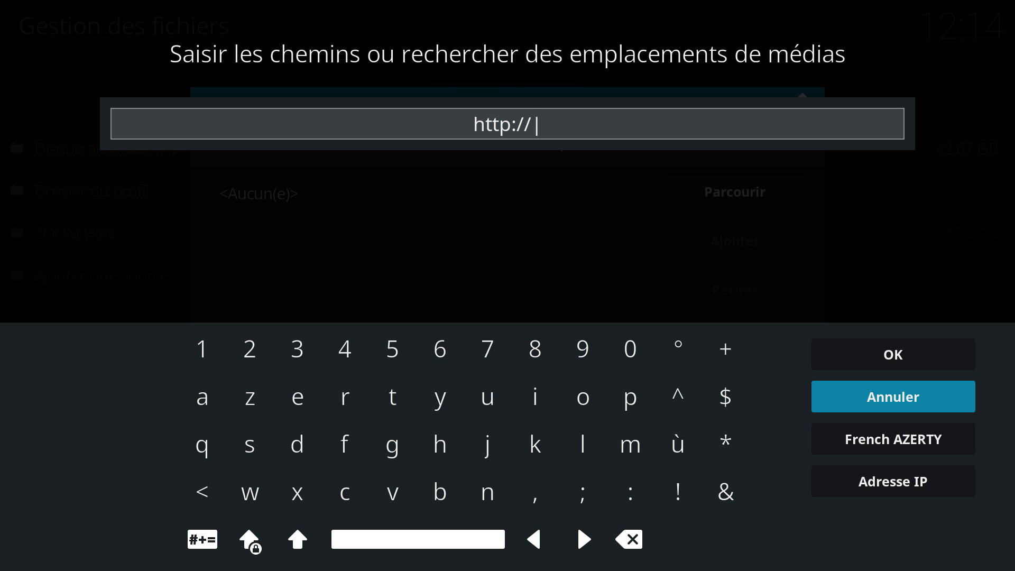
pyautogui.press('Escape')
pyautogui.press('Escape')
pyautogui.press('Escape')
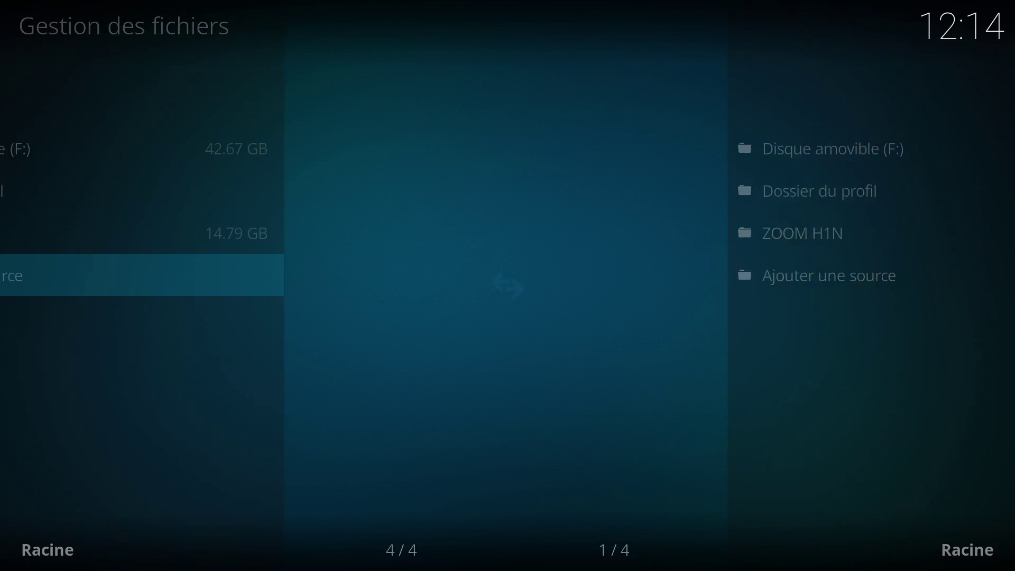
# - Open Extensions from the system page and go up from the list of all repositories to the extension browser
pyautogui.press('Right')
pyautogui.press('Return')
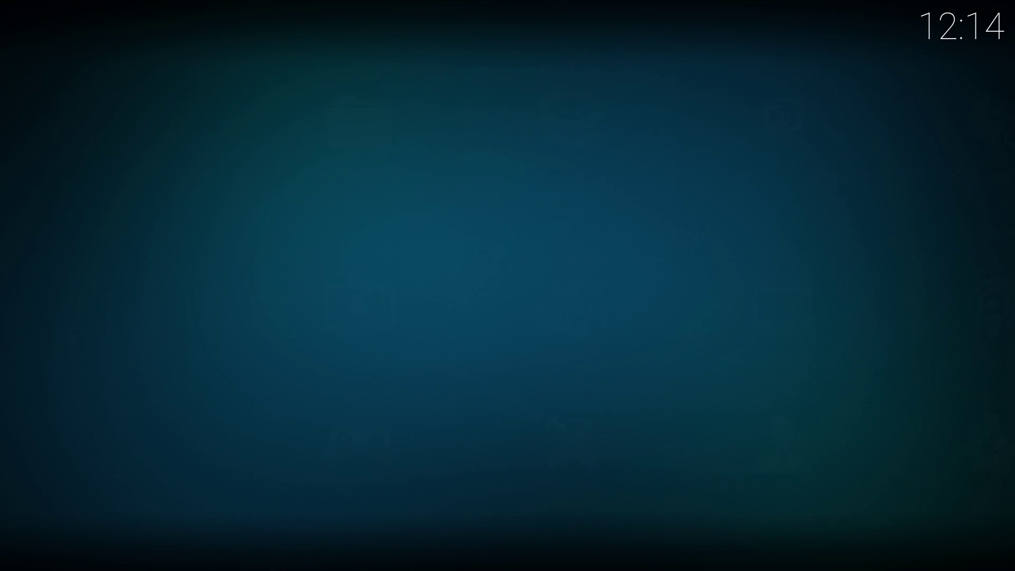
pyautogui.press('Up')
pyautogui.press('Up')
pyautogui.press('Up')
pyautogui.press('Up')
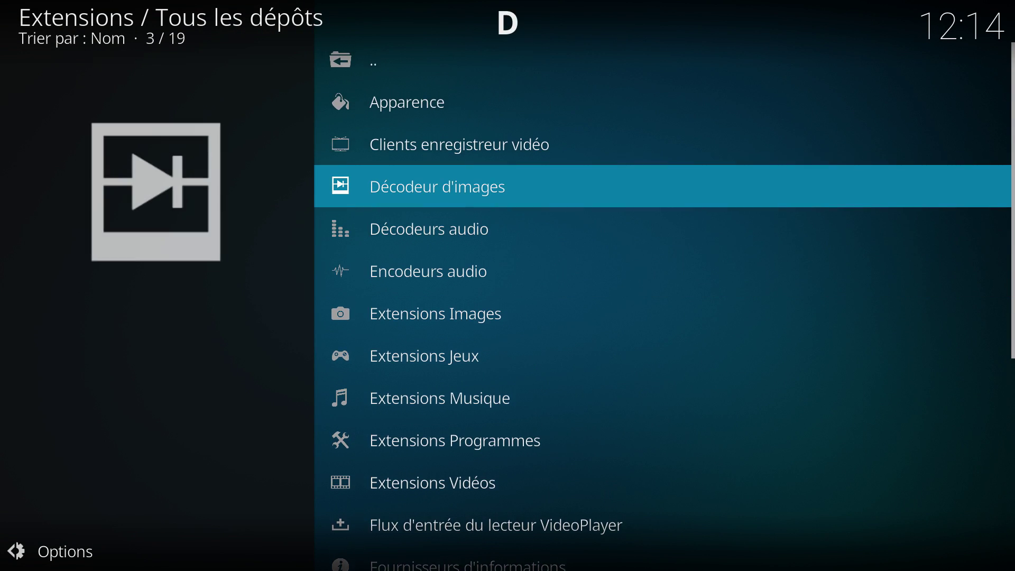
pyautogui.press('Up')
pyautogui.press('Up')
pyautogui.press('Up')
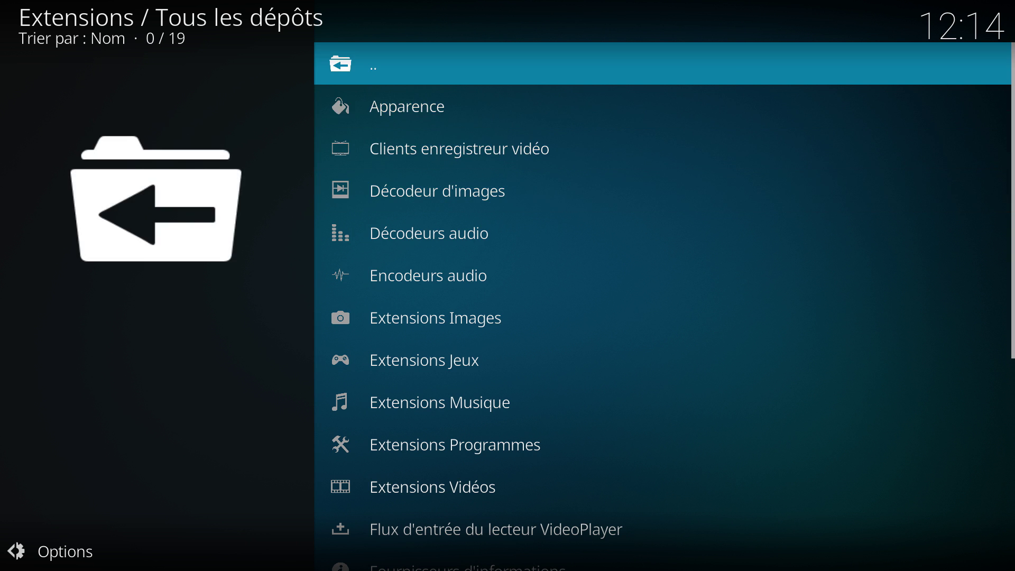
pyautogui.press('Return')
# - Try to install an extension from a Zip file
pyautogui.press('Down')
pyautogui.press('Down')
pyautogui.press('Down')
pyautogui.press('Down')
pyautogui.press('Up')
pyautogui.press('Return')
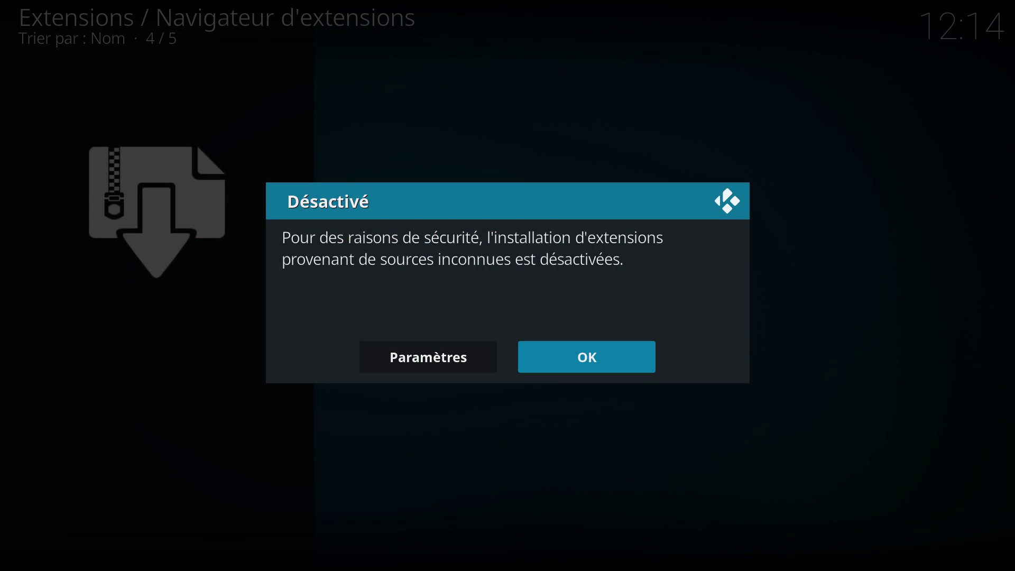
# - Enable unknown sources in the extension settings, accept the risk warning and return to the extension browser
pyautogui.press('Left')
pyautogui.press('Return')
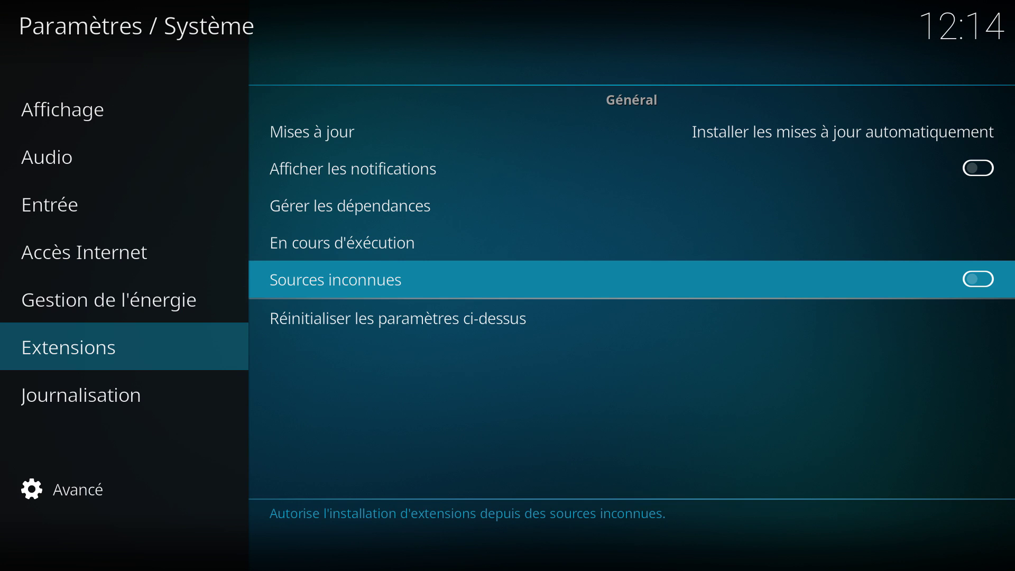
pyautogui.press('Return')
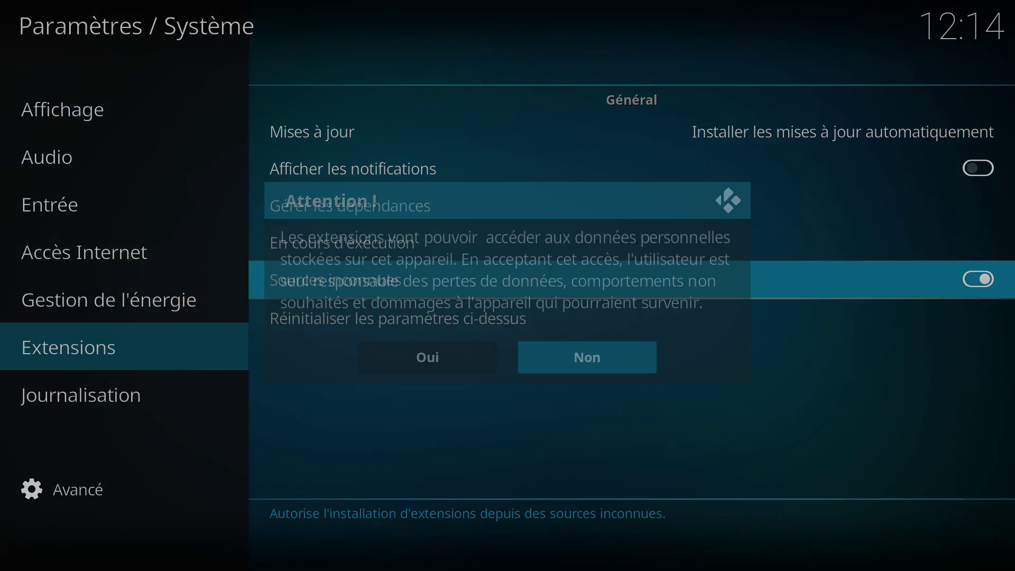
pyautogui.press('Left')
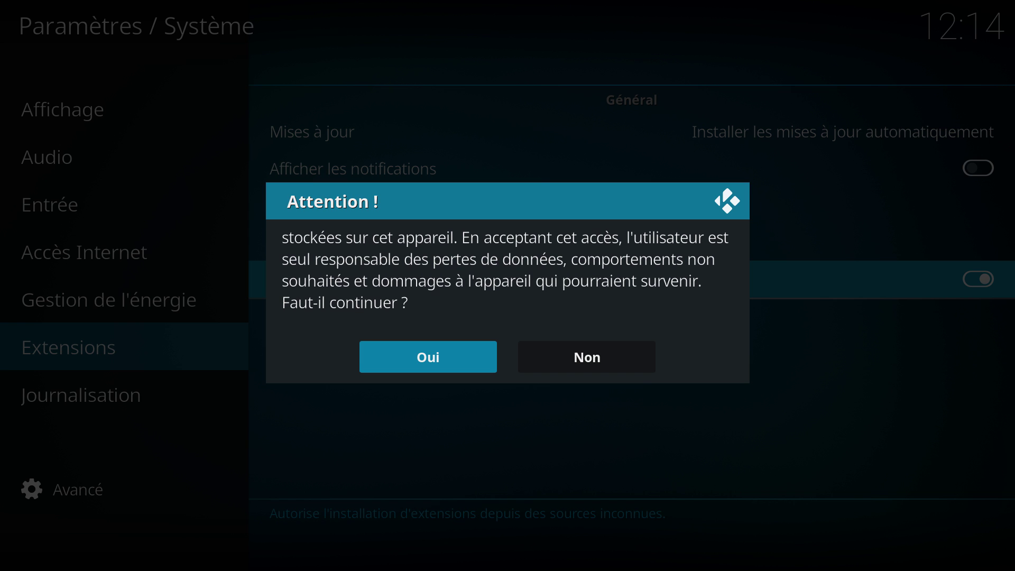
pyautogui.press('Return')
pyautogui.press('Escape')
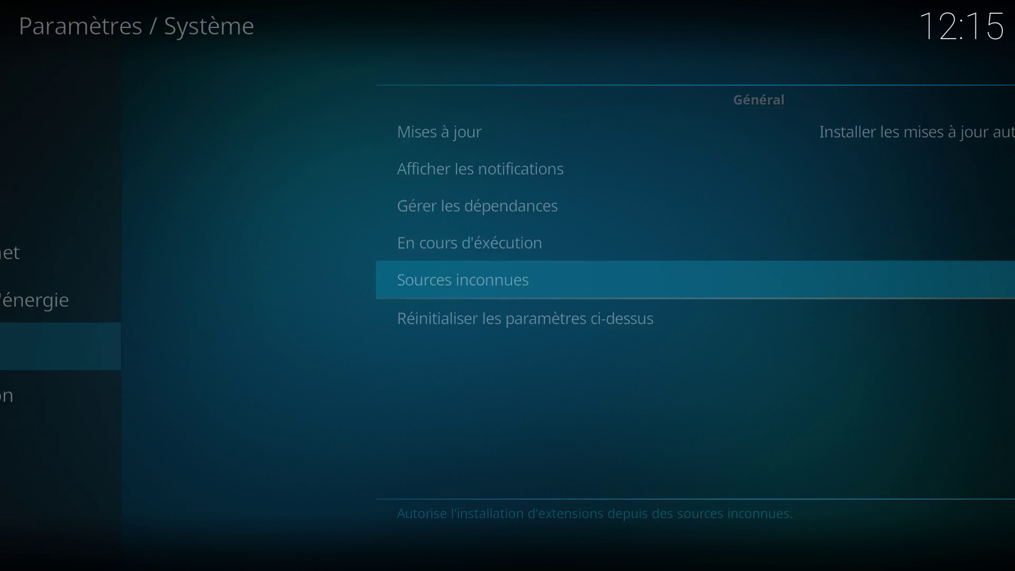
# - Open the Kodi Add-on repository to install extensions from it
pyautogui.press('Up')
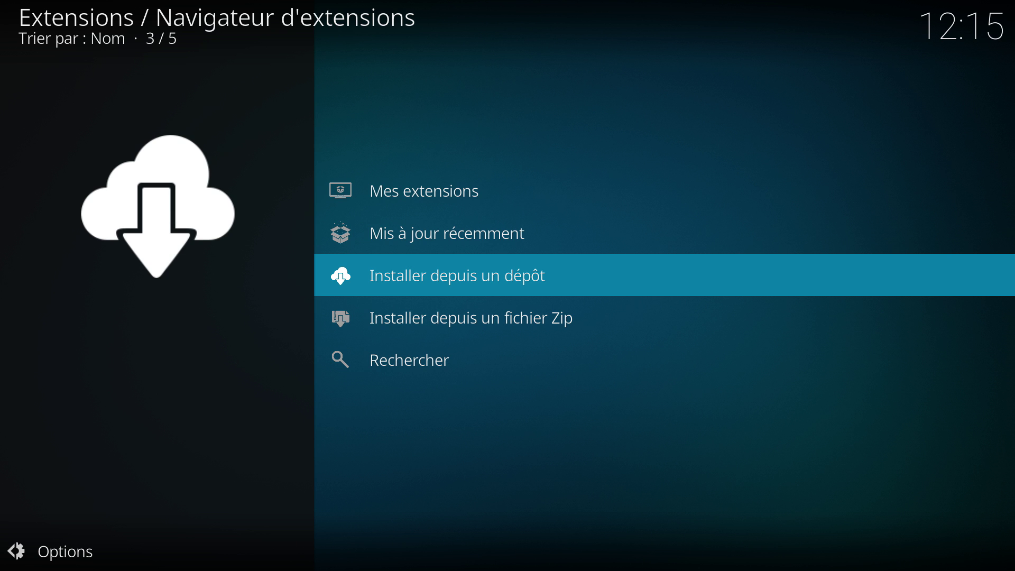
pyautogui.press('Return')
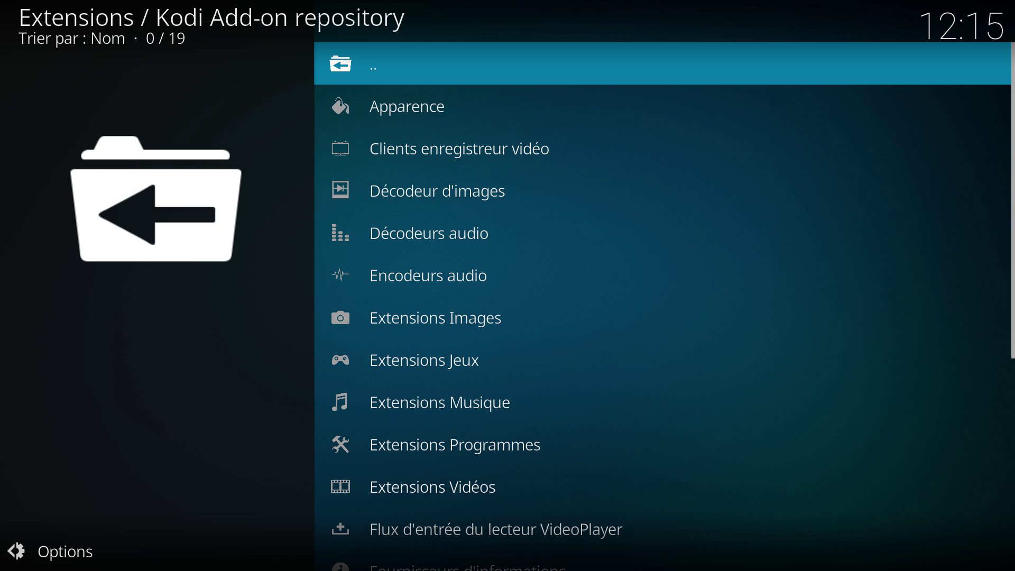
# - Leave the Kodi Add-on repository, return to the system page and open the Vidéos category of the Lecteur settings
pyautogui.press('Escape')
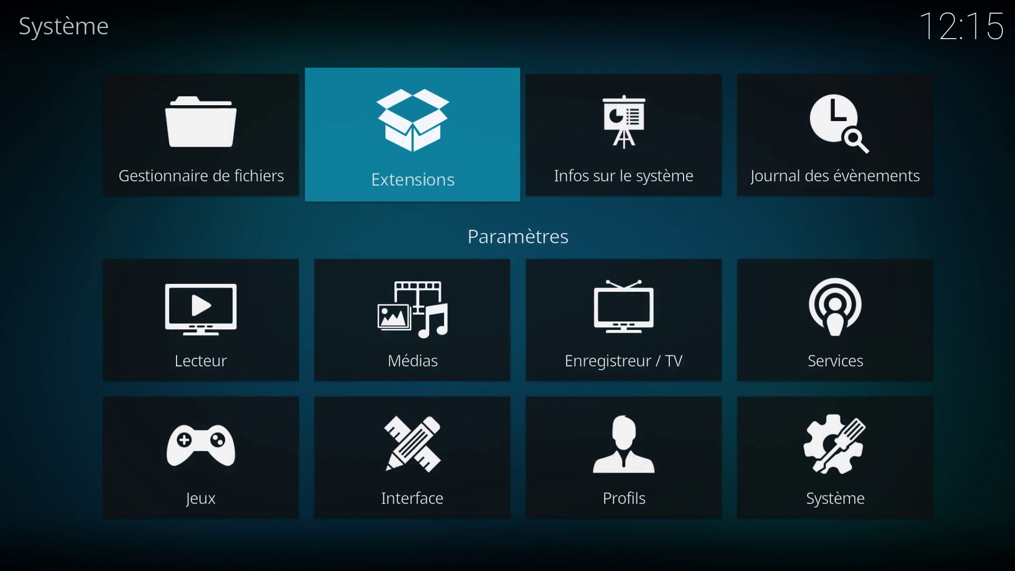
pyautogui.press('Right')
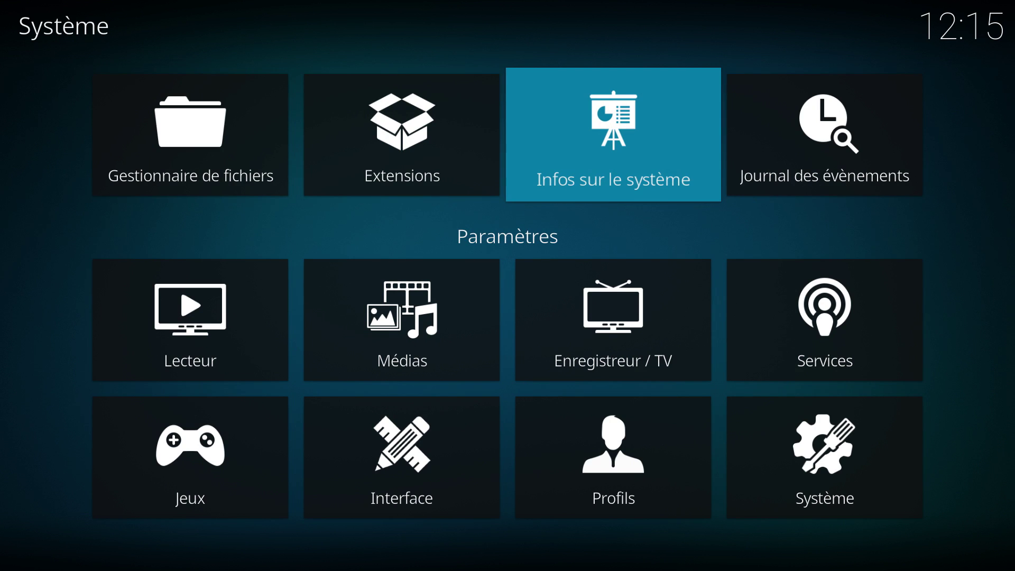
pyautogui.press('Right')
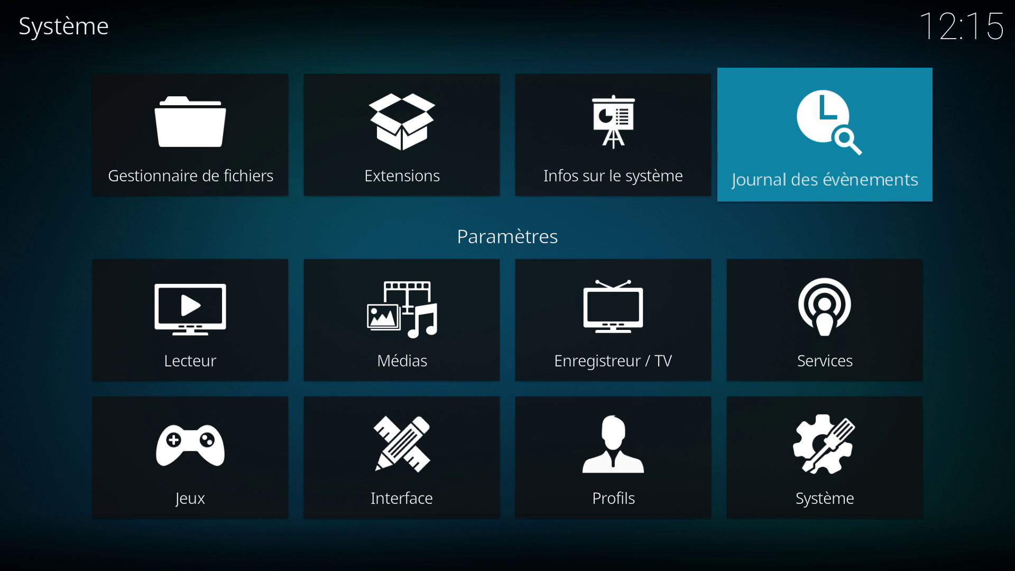
pyautogui.press('Down')
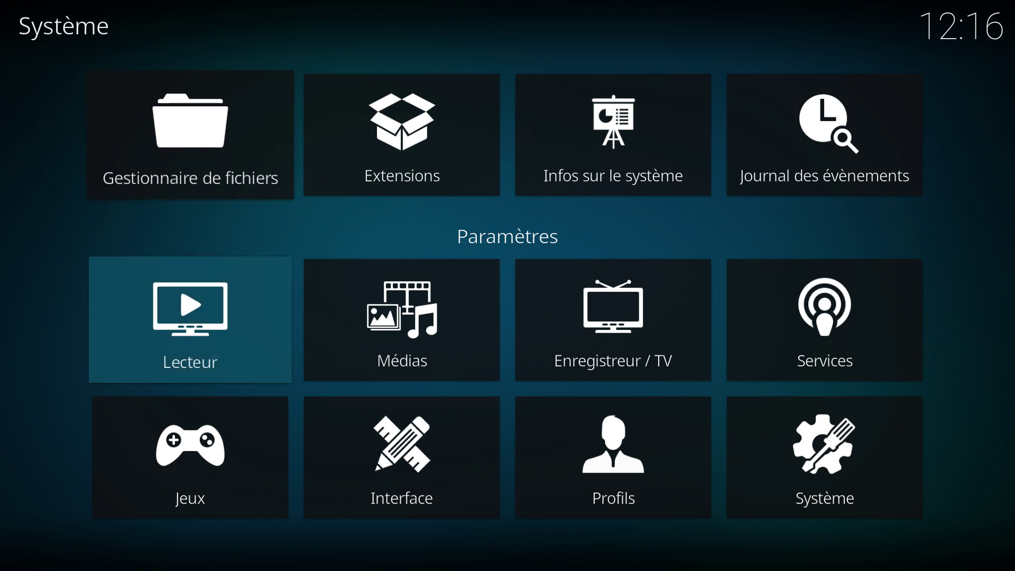
pyautogui.press('Return')
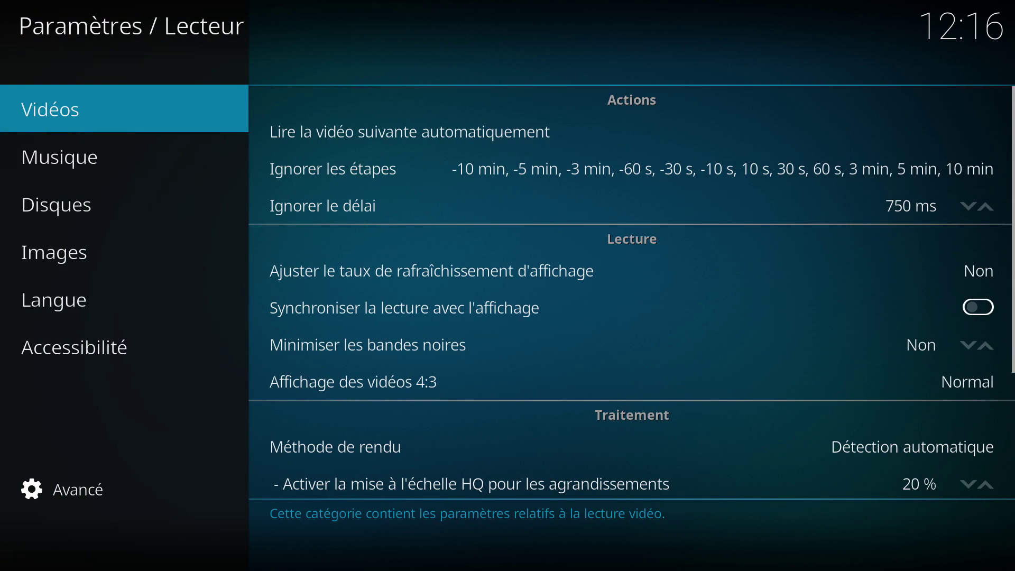
pyautogui.press('Right')
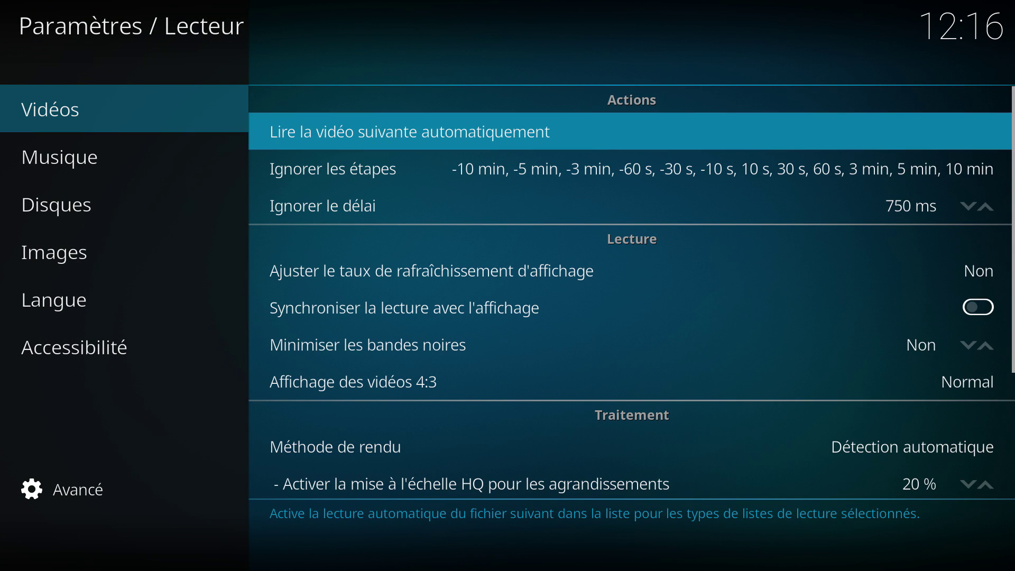
# - Change the settings level from within the Lecteur settings to Expert
pyautogui.press('Down')
pyautogui.press('Down')
pyautogui.press('Left')
pyautogui.press('Down')
pyautogui.press('Down')
pyautogui.press('Down')
pyautogui.press('Down')
pyautogui.press('Down')
pyautogui.press('Down')
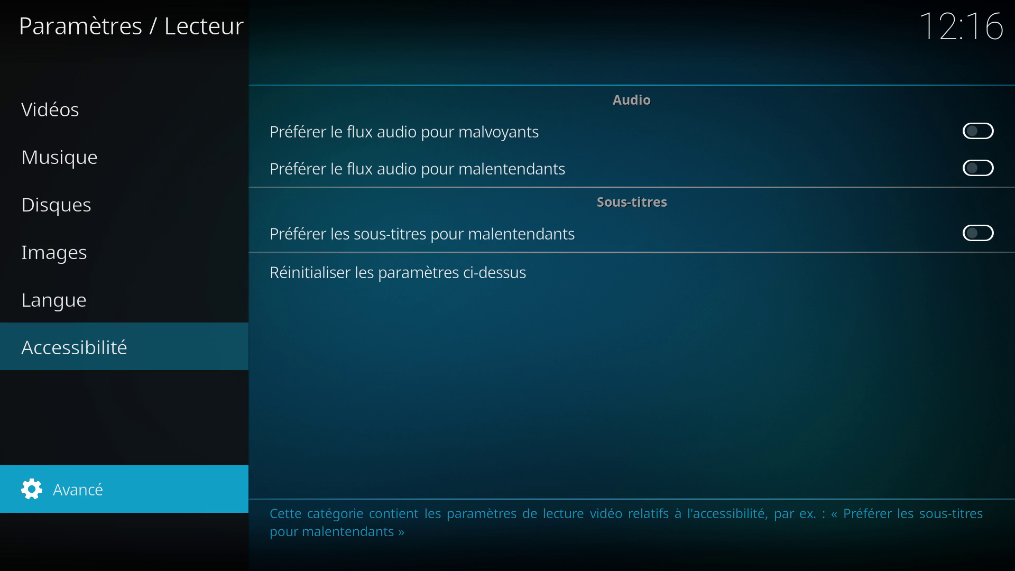
pyautogui.press('Return')
pyautogui.press('Return')
pyautogui.press('Return')
pyautogui.press('Return')
pyautogui.press('Return')
# - Review the Vidéos options in the Lecteur settings down to the teletext section, and look over the Musique options
pyautogui.press('Right')
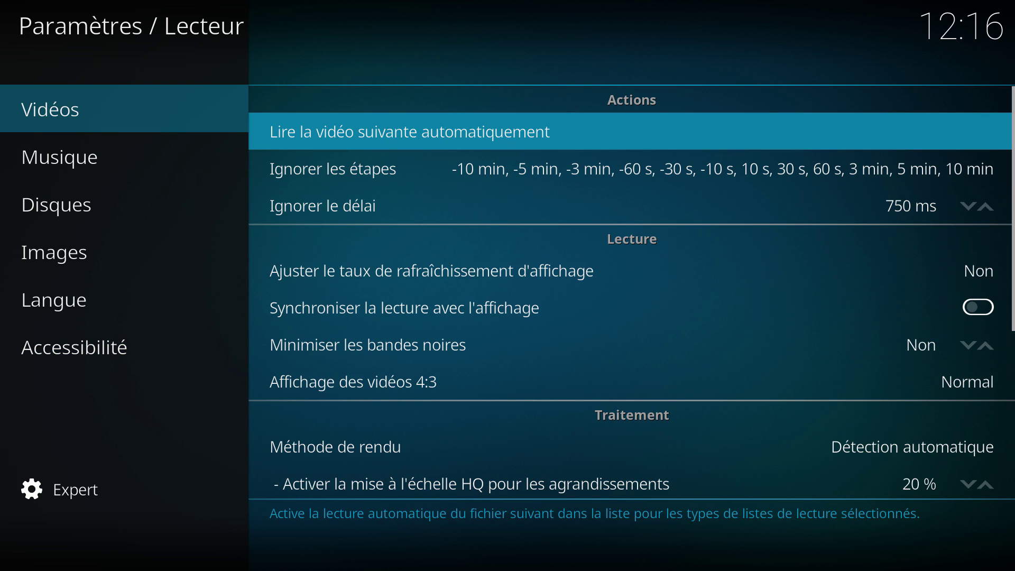
pyautogui.press('Down')
pyautogui.press('Down')
pyautogui.press('Down')
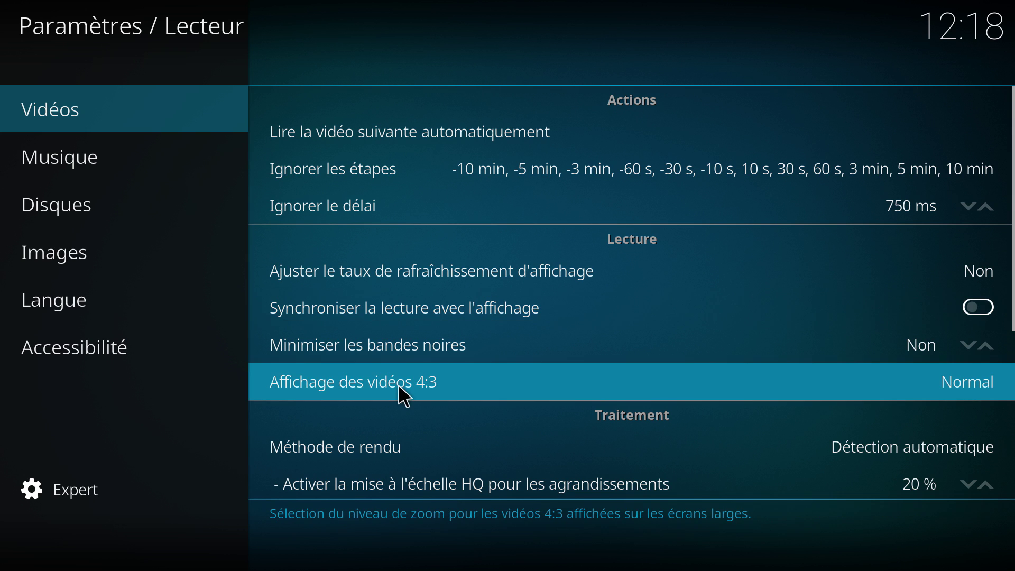
pyautogui.scroll(-3, 459, 391)
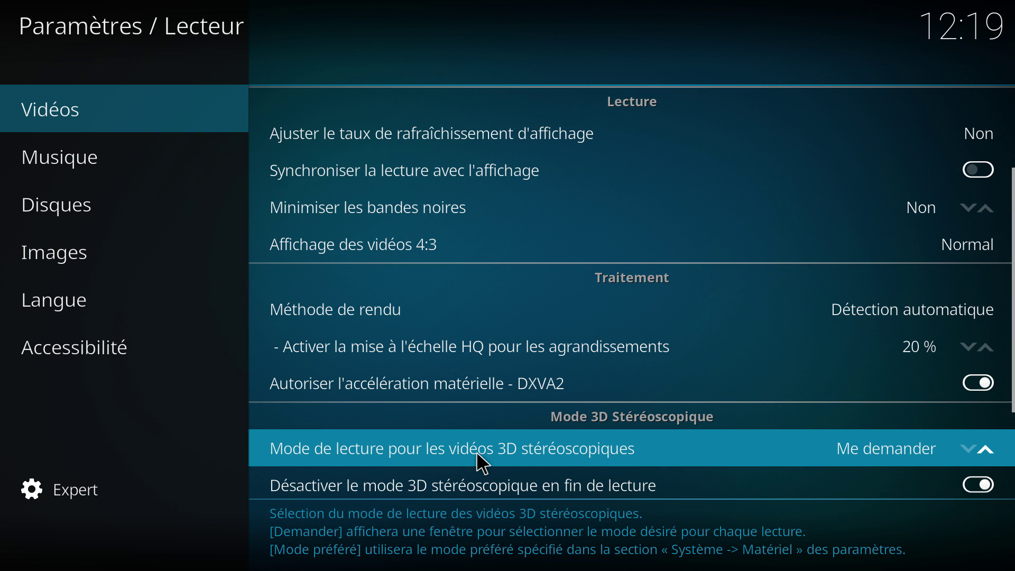
pyautogui.scroll(-4, 365, 434)
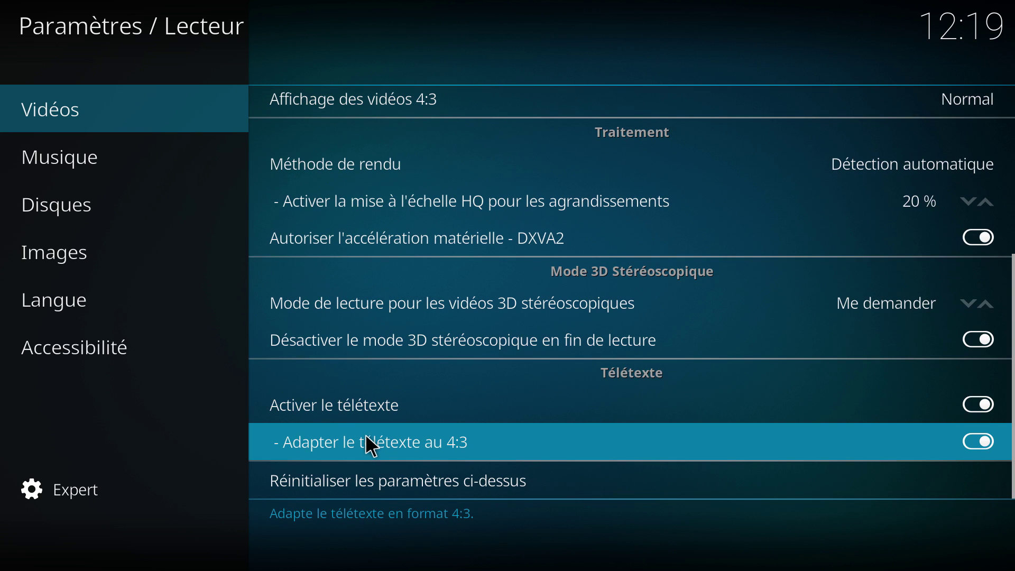
pyautogui.moveTo(67, 181)
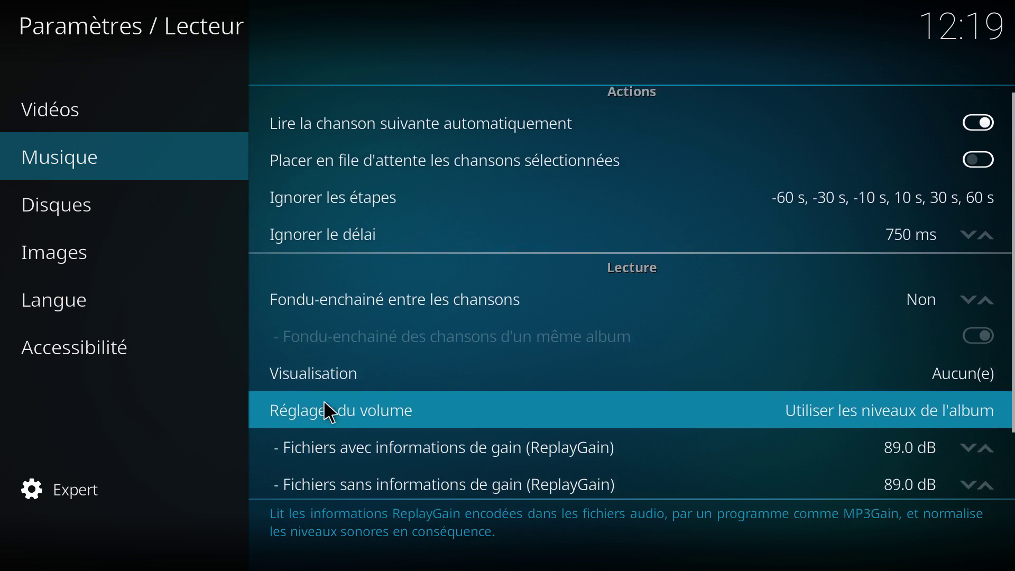
# - Set the preferred subtitle language to Arabic in the Langue category, and leave the Lecteur settings
pyautogui.moveTo(161, 314)
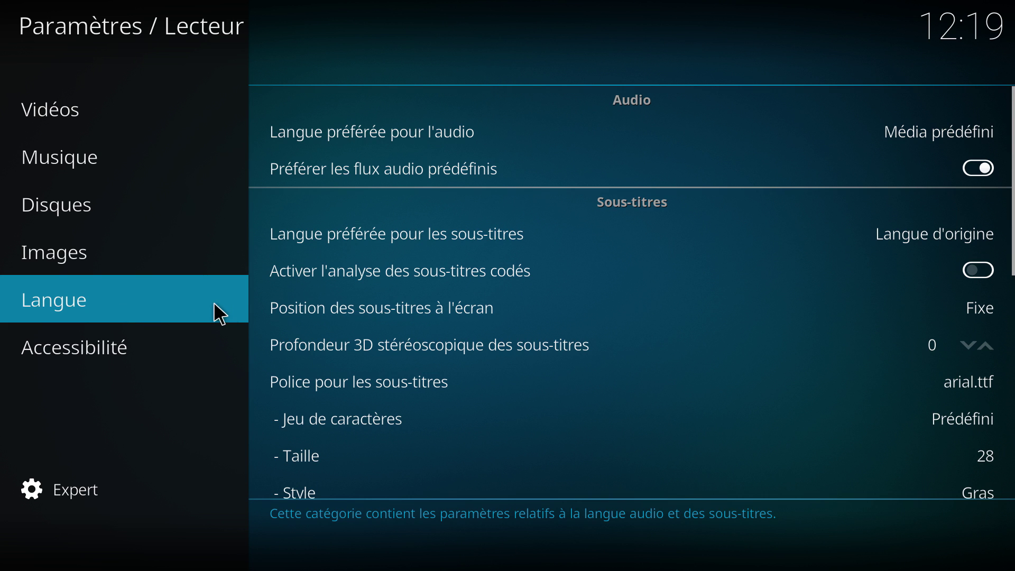
pyautogui.click(416, 219)
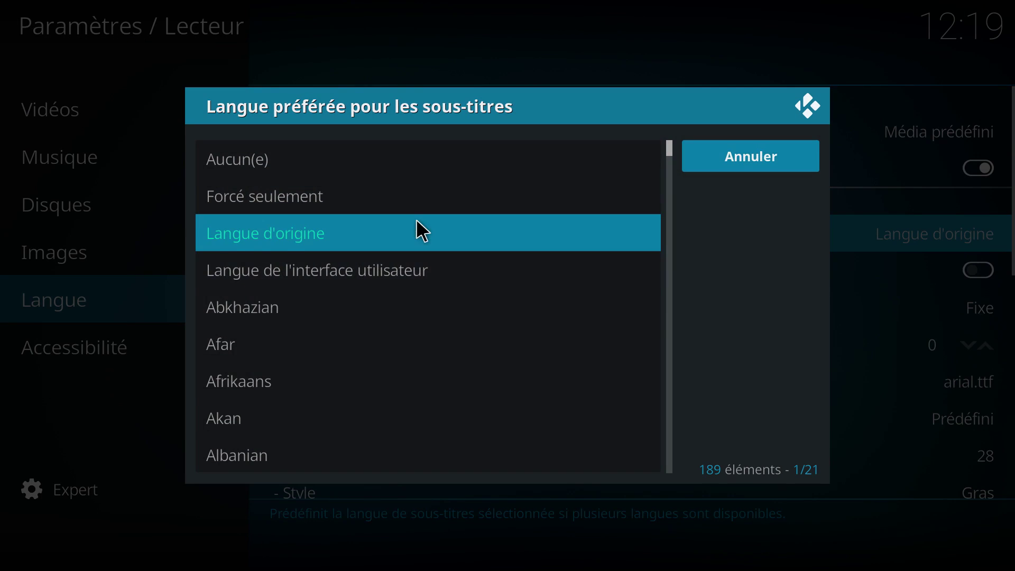
pyautogui.scroll(-6, 204, 396)
pyautogui.click(249, 319)
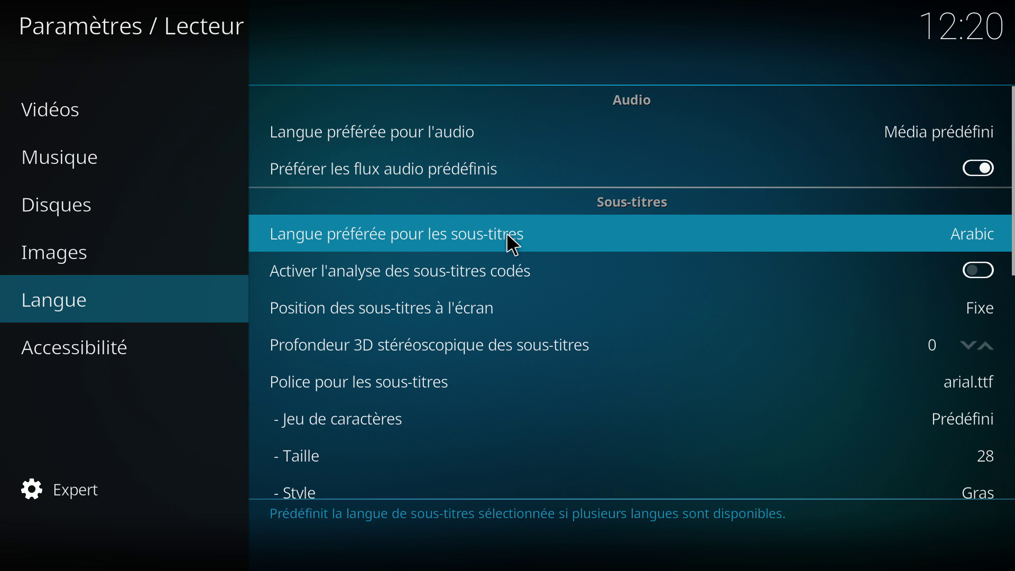
pyautogui.moveTo(158, 353)
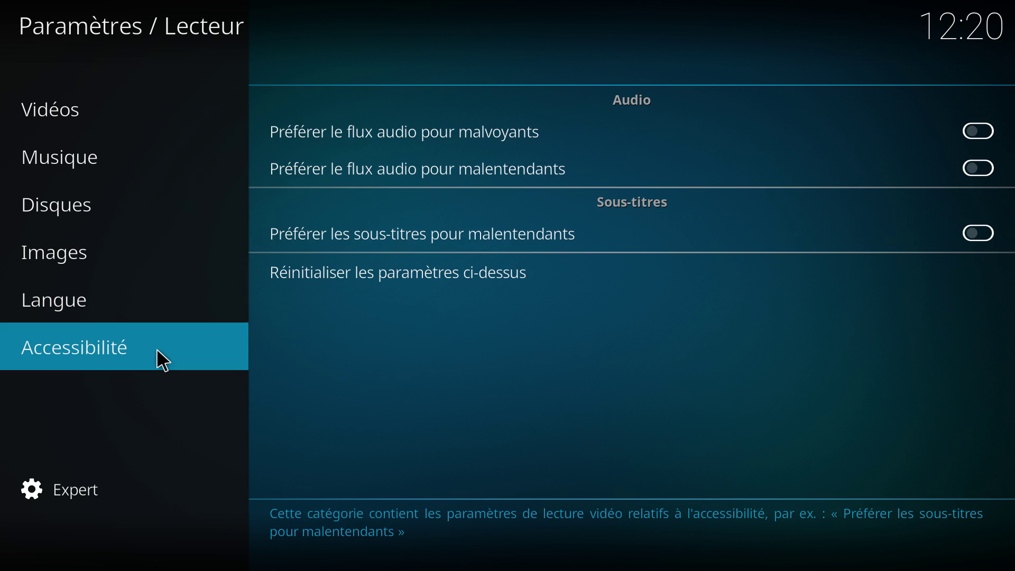
pyautogui.rightClick(162, 361)
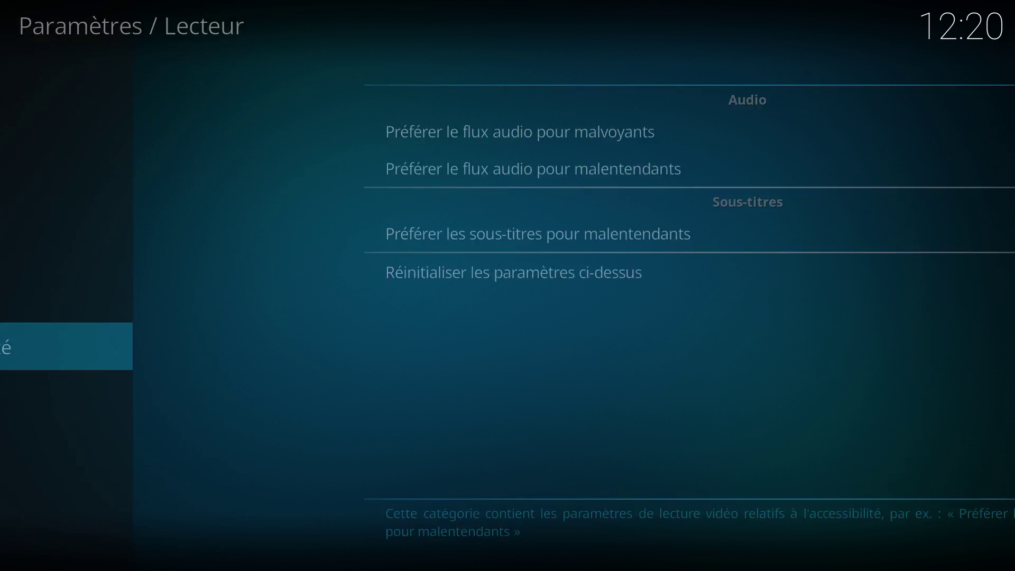
# - Open the Médias settings and review the Médiathèque, Général, Vidéos and Images categories
pyautogui.click(430, 299)
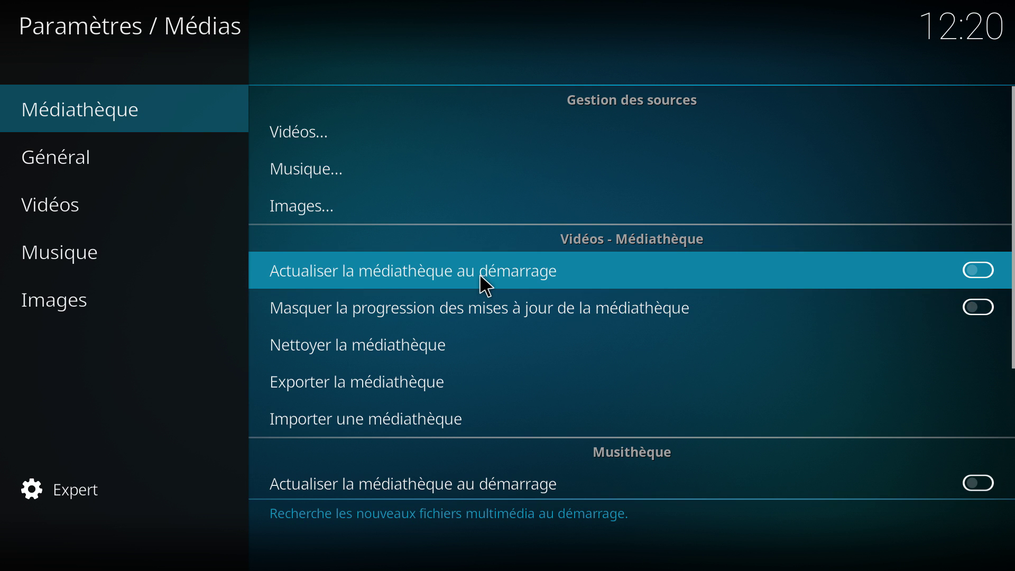
pyautogui.moveTo(116, 154)
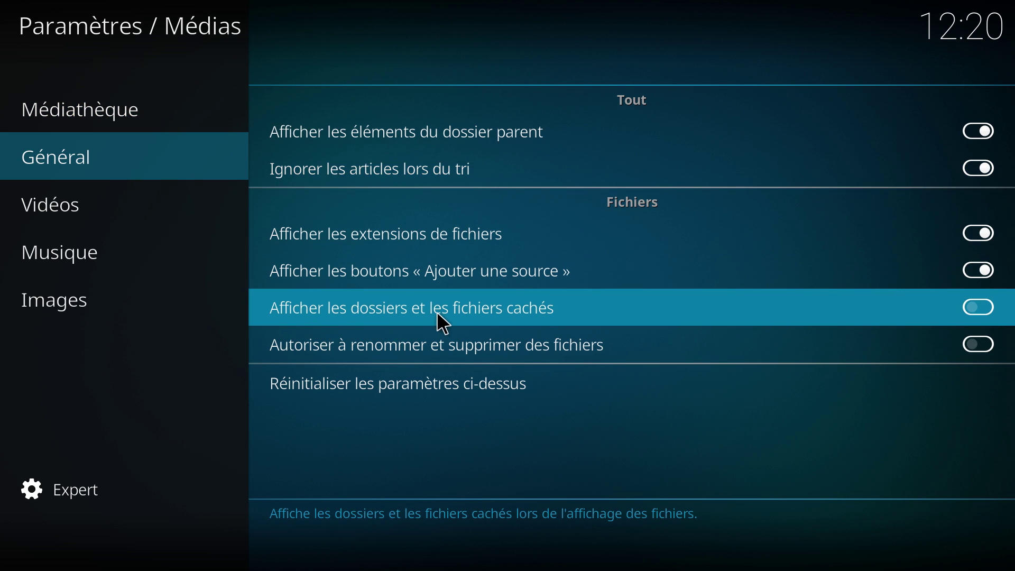
pyautogui.moveTo(123, 216)
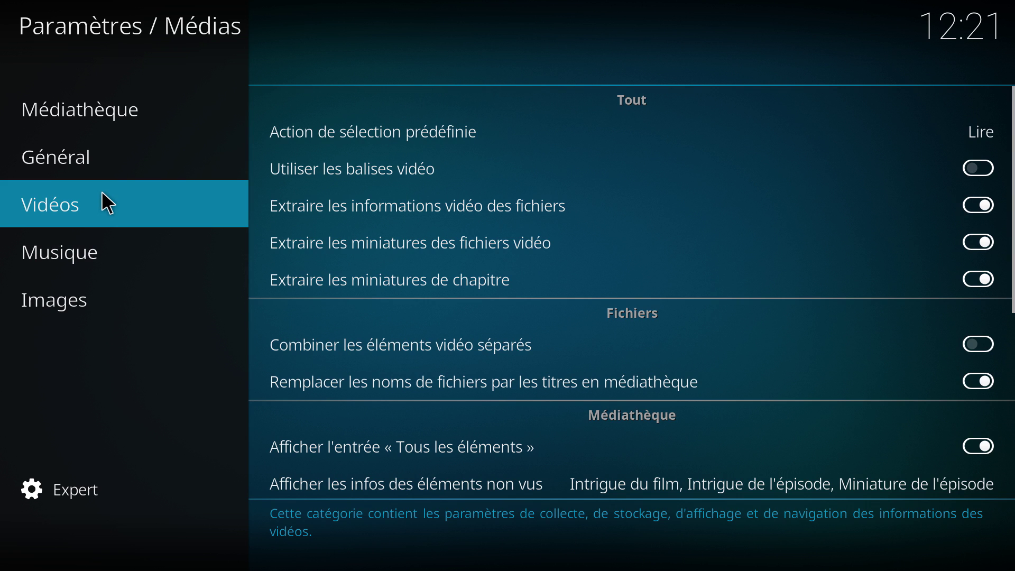
pyautogui.scroll(-5, 342, 353)
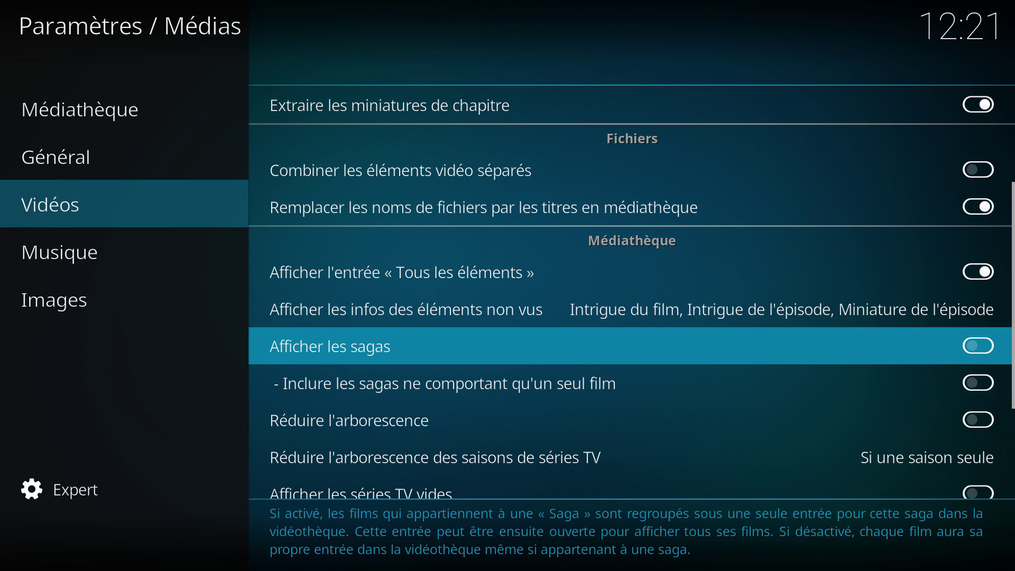
pyautogui.scroll(-3, 395, 370)
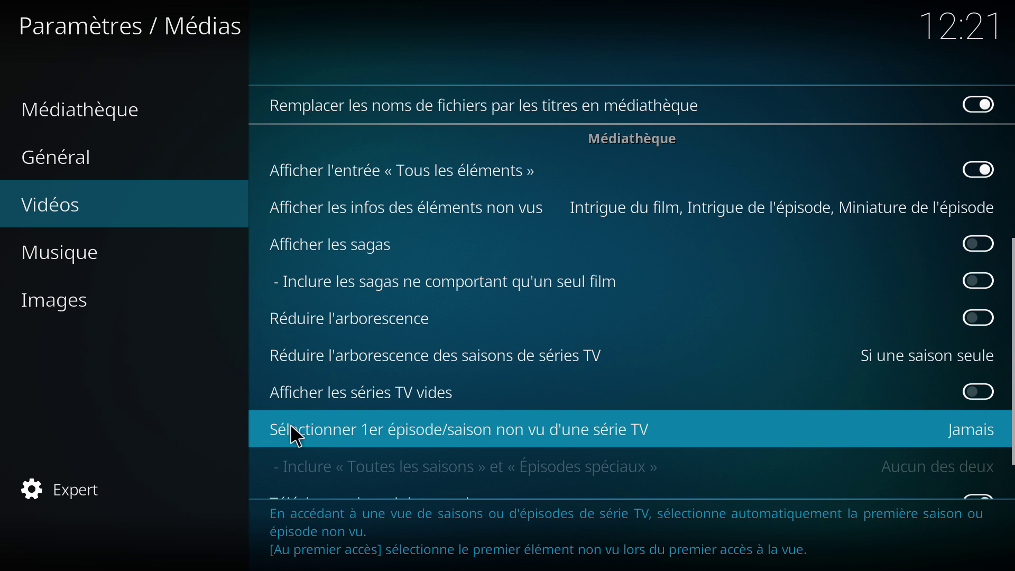
pyautogui.scroll(-1, 522, 433)
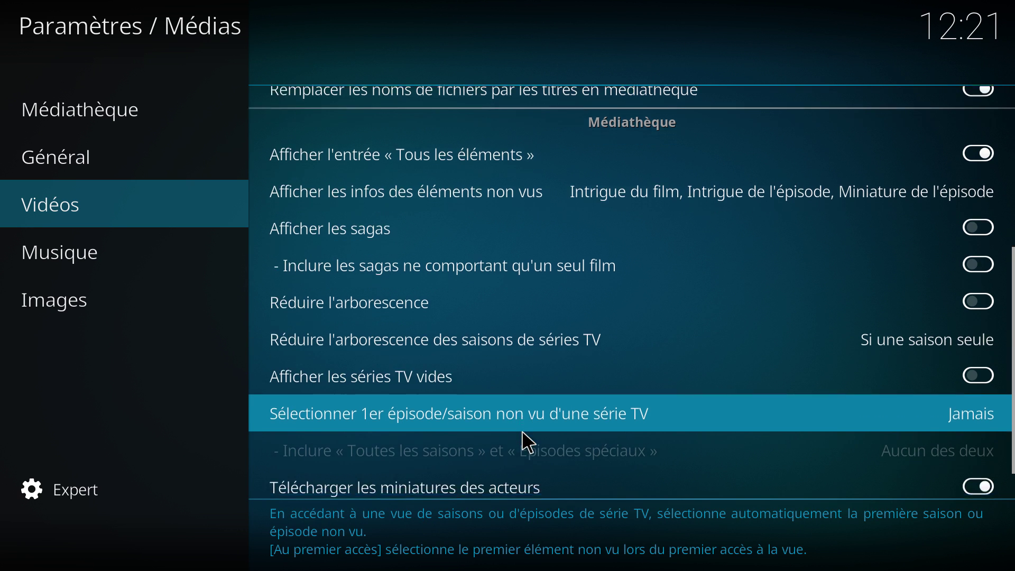
pyautogui.click(108, 311)
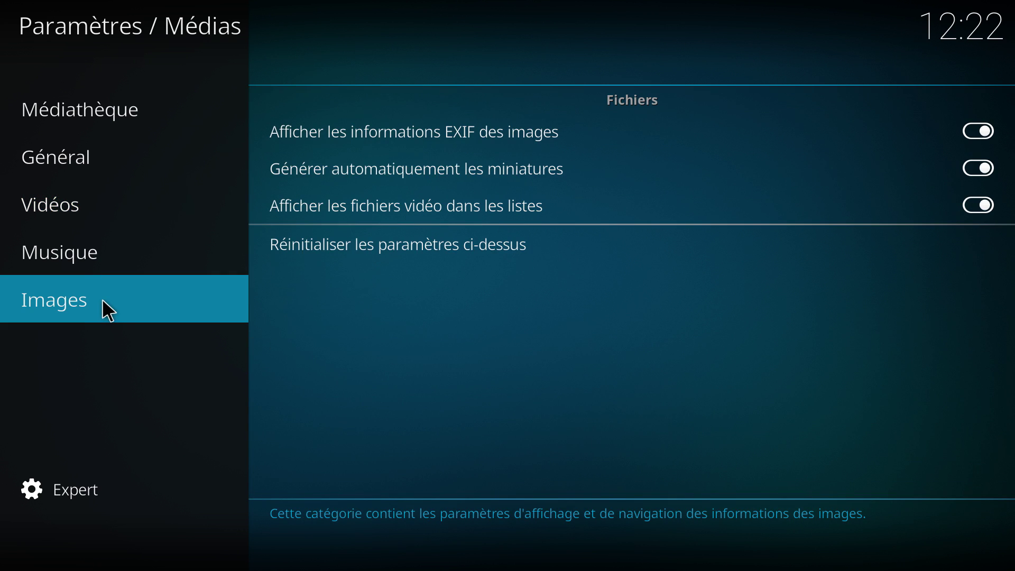
# - Leave the Médias settings and view the Contrôle category of the Services settings
pyautogui.press('Escape')
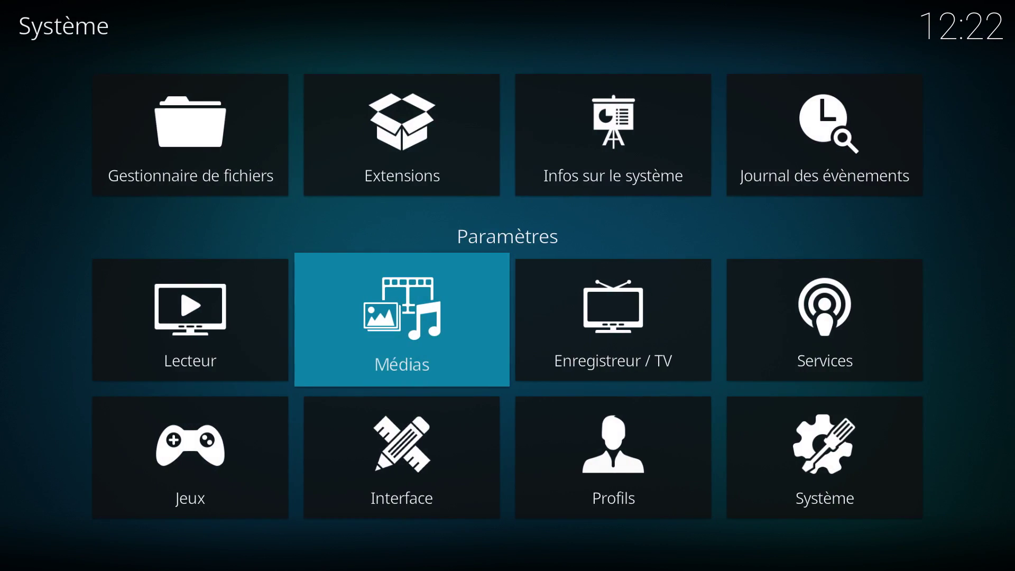
pyautogui.press('Right')
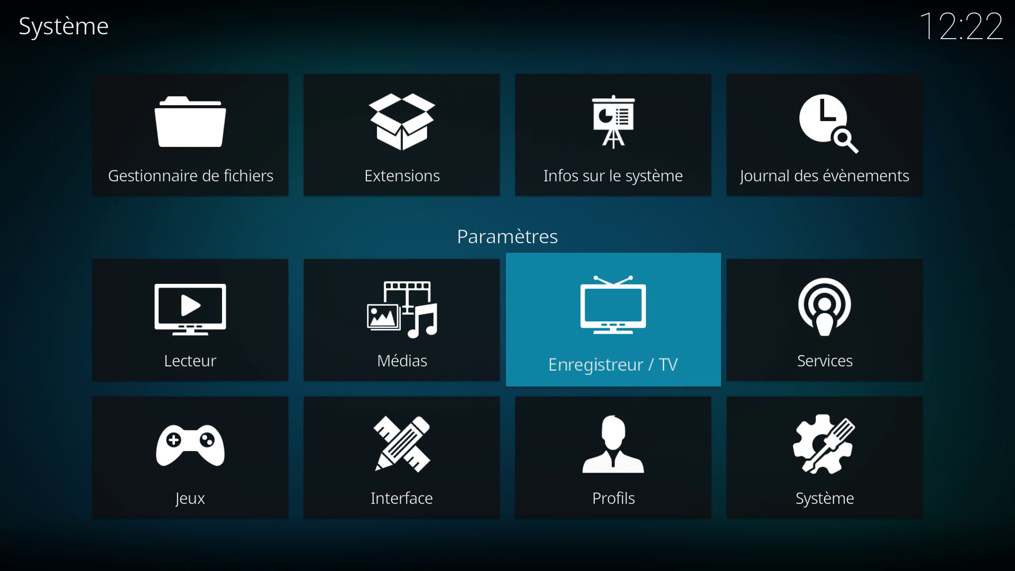
pyautogui.press('Right')
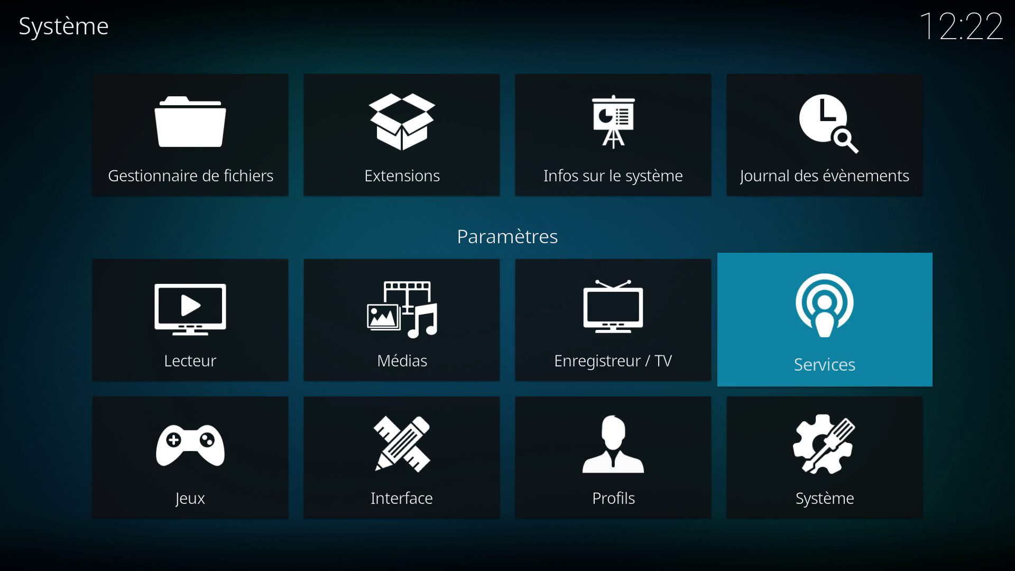
pyautogui.press('Return')
pyautogui.press('Down')
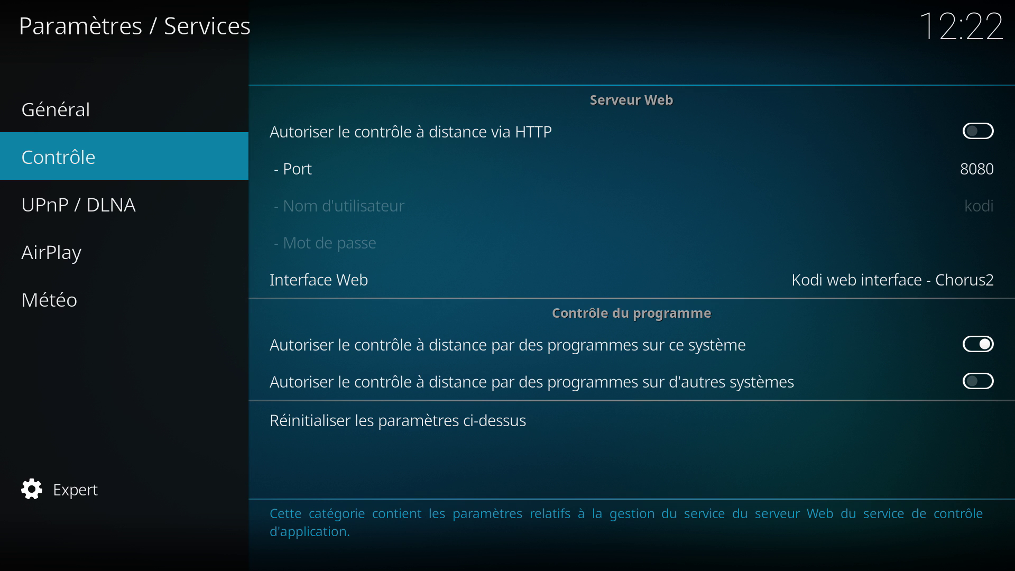
# - Return to the system page from the Services settings and view the Jeux settings
pyautogui.press('Escape')
pyautogui.press('Left')
pyautogui.press('Left')
pyautogui.press('Left')
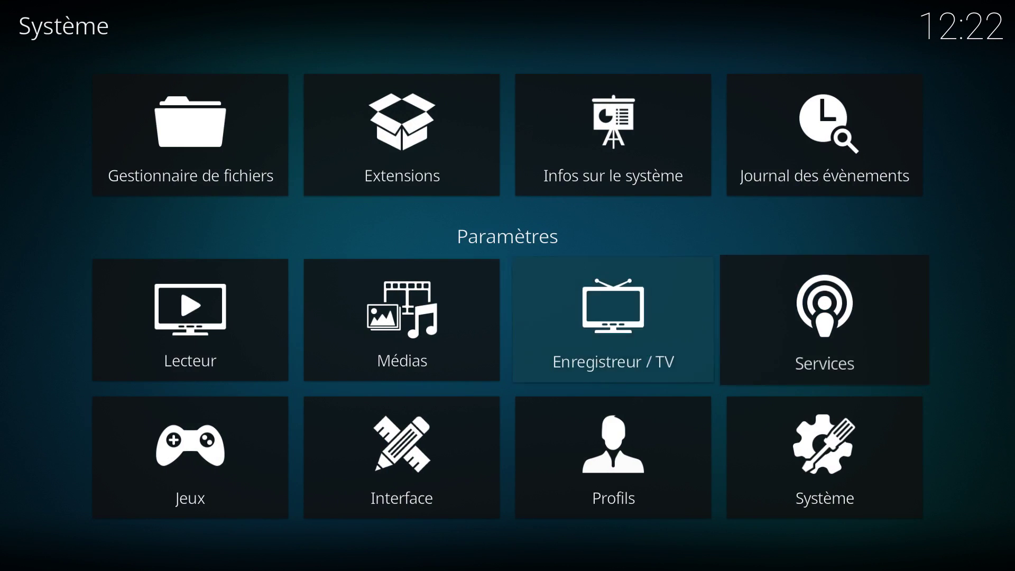
pyautogui.press('Down')
pyautogui.press('Return')
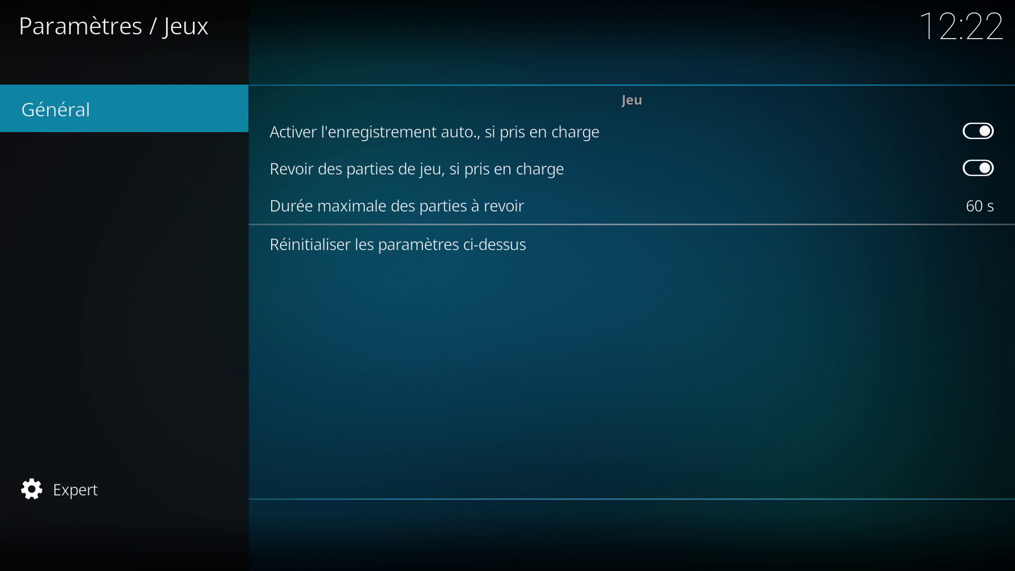
# - Leave the Jeux settings, look briefly at the Interface settings, and view the Général options of the Profils settings
pyautogui.press('Escape')
pyautogui.press('Right')
pyautogui.press('Return')
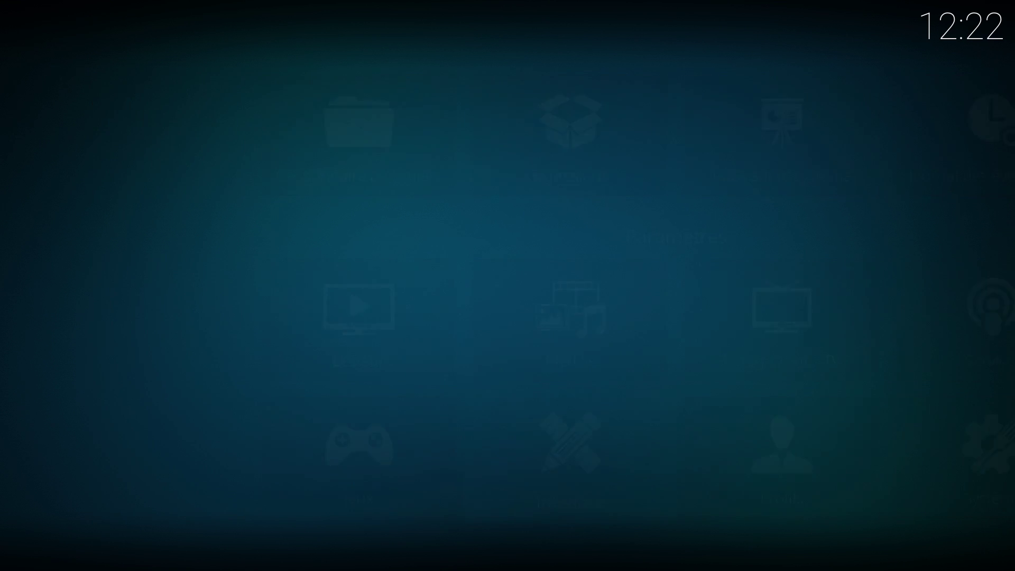
pyautogui.press('Escape')
pyautogui.press('Right')
pyautogui.press('Return')
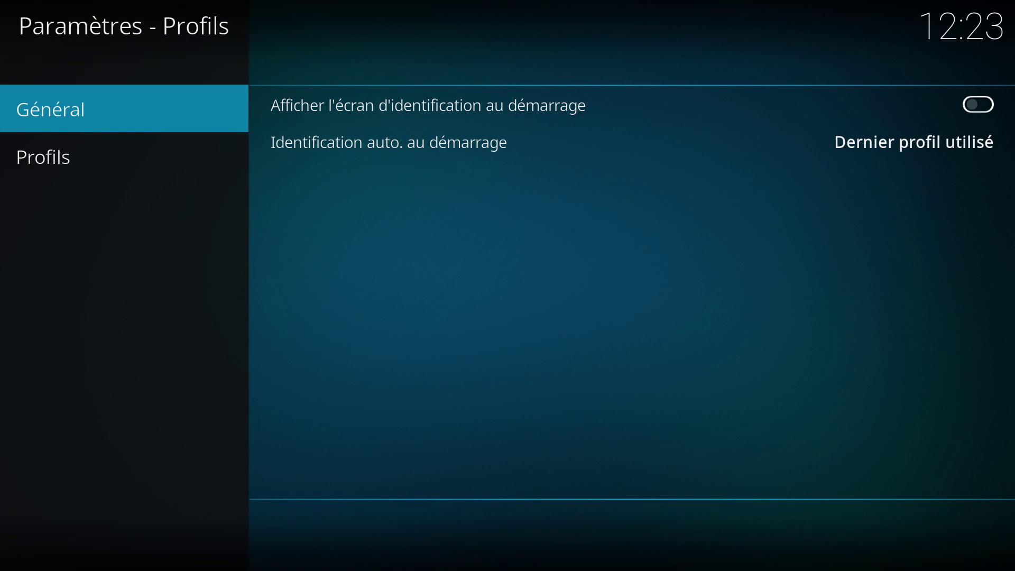
# - Leave the Profils settings, open the Affichage category of the Système settings and go to the display mode option
pyautogui.press('Escape')
pyautogui.press('Right')
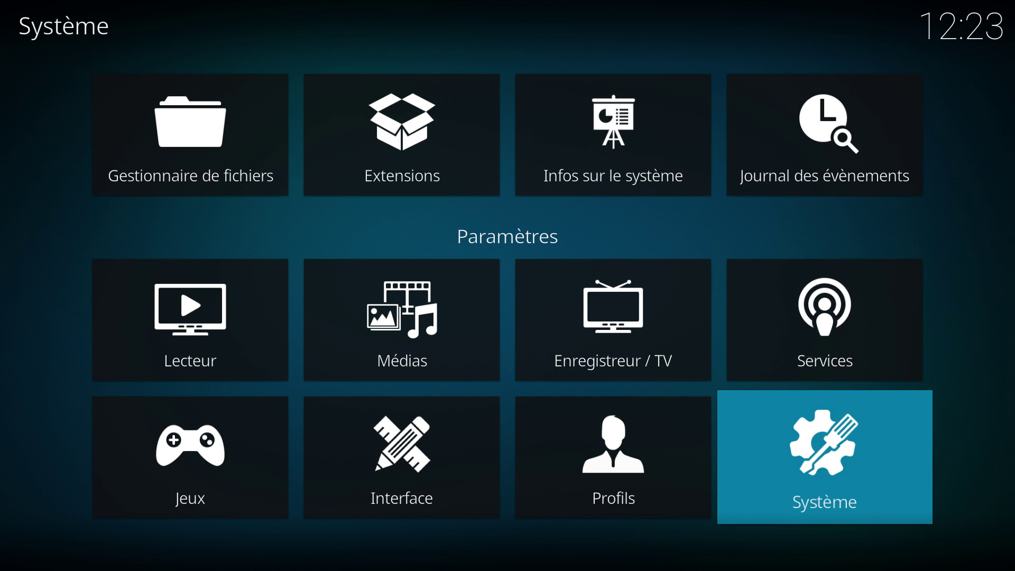
pyautogui.press('Return')
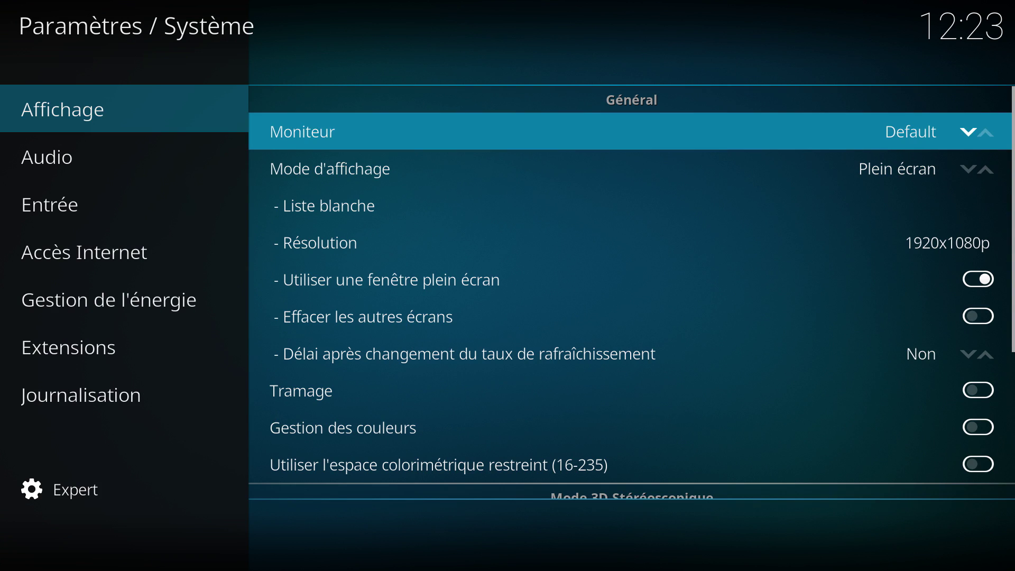
pyautogui.press('Down')
pyautogui.press('Left')
pyautogui.press('Right')
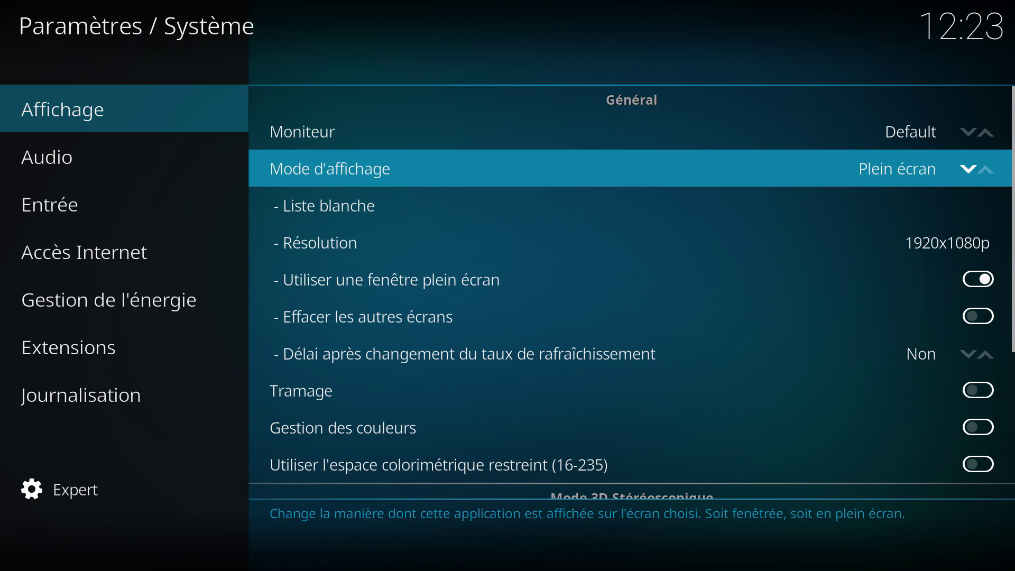
# - Go to the display resolution option, then view the Dispositif de sortie audio choices in the Audio category and leave them without choosing
pyautogui.press('Down')
pyautogui.press('Down')
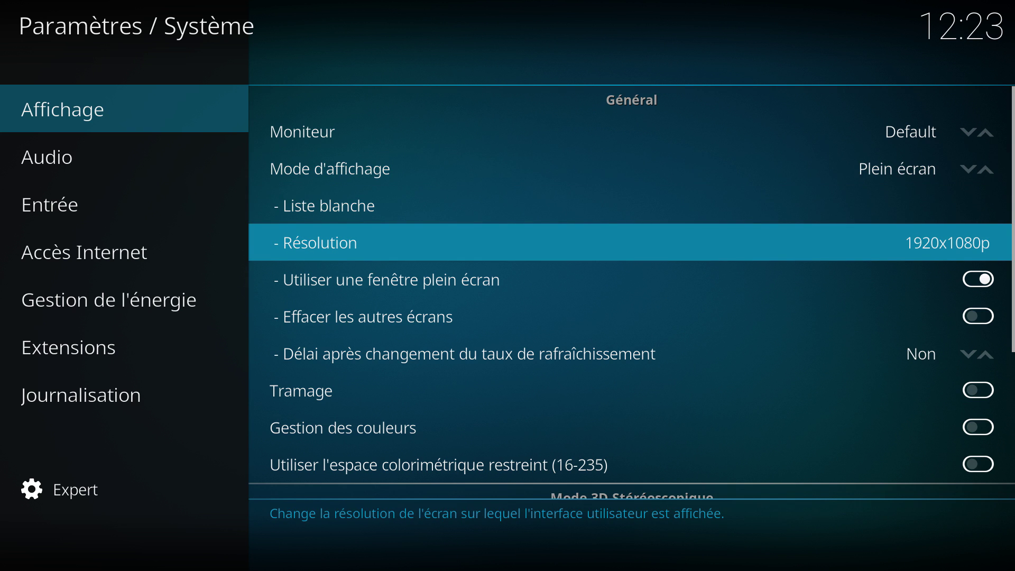
pyautogui.press('Left')
pyautogui.press('Down')
pyautogui.press('Right')
pyautogui.press('Return')
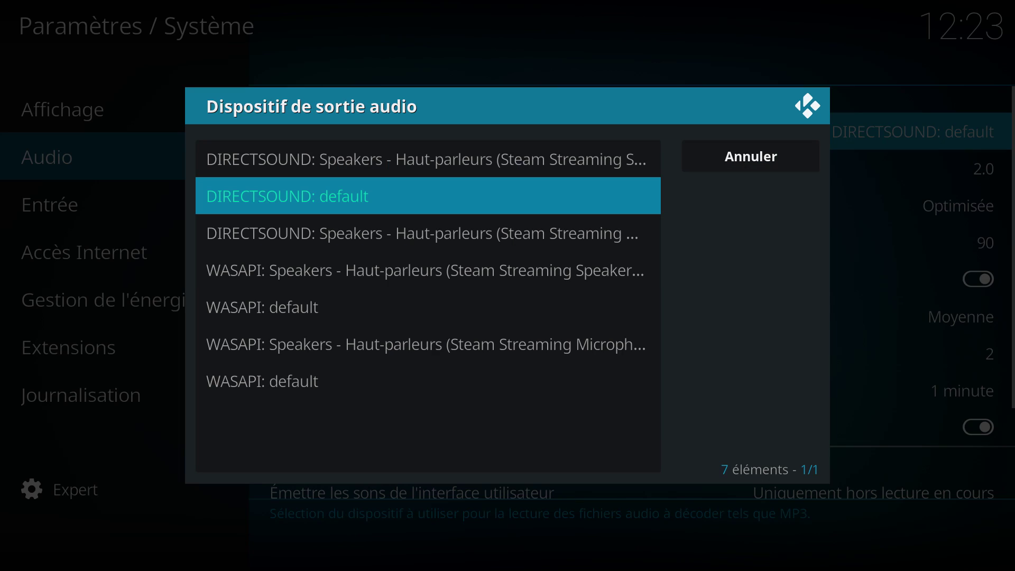
pyautogui.press('Up')
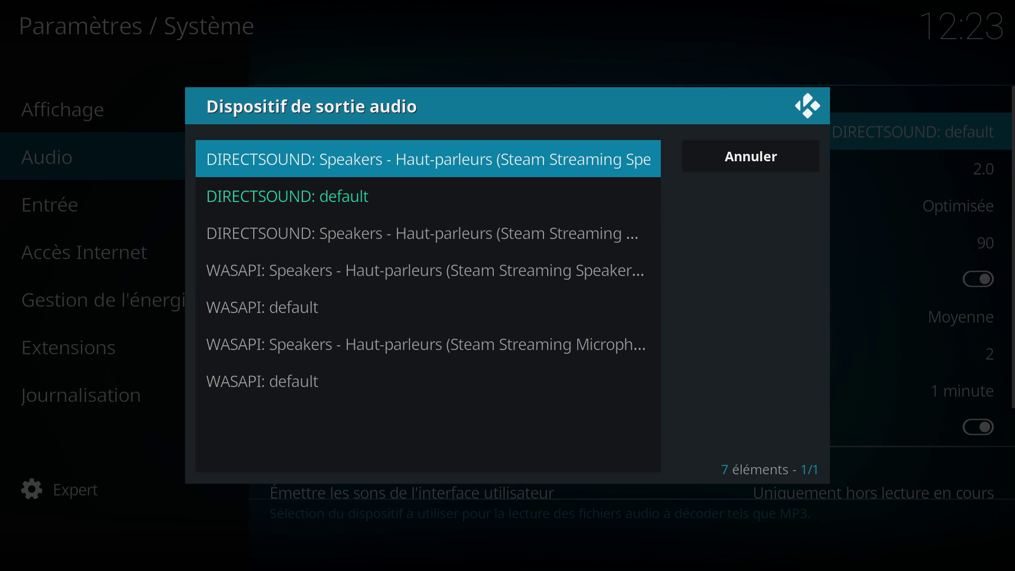
pyautogui.press('Escape')
# - Set the number of audio channels (Nombre de canaux) to 5.1
pyautogui.press('Down')
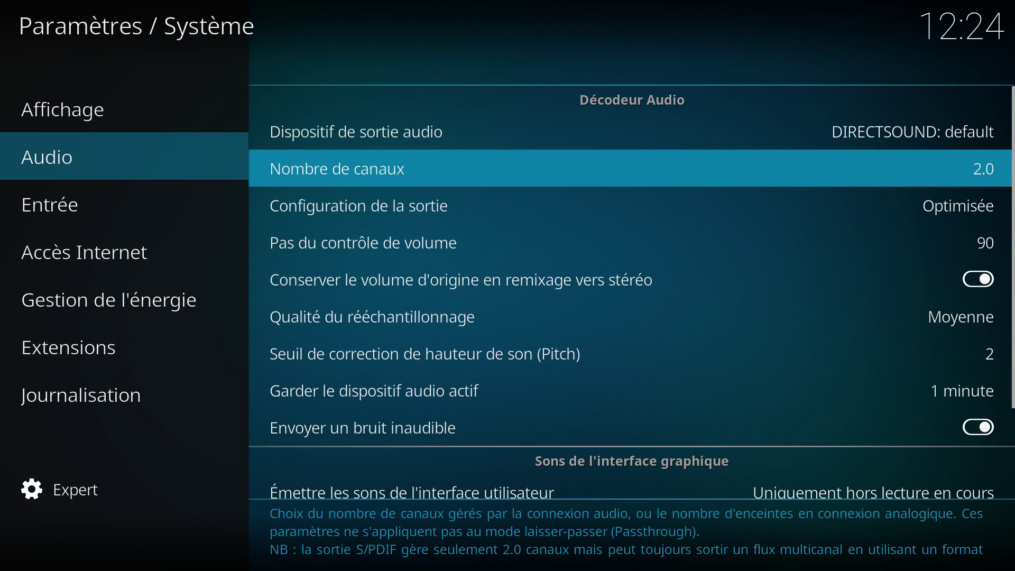
pyautogui.press('Return')
pyautogui.press('Down')
pyautogui.press('Down')
pyautogui.press('Down')
pyautogui.press('Down')
pyautogui.press('Down')
pyautogui.press('Down')
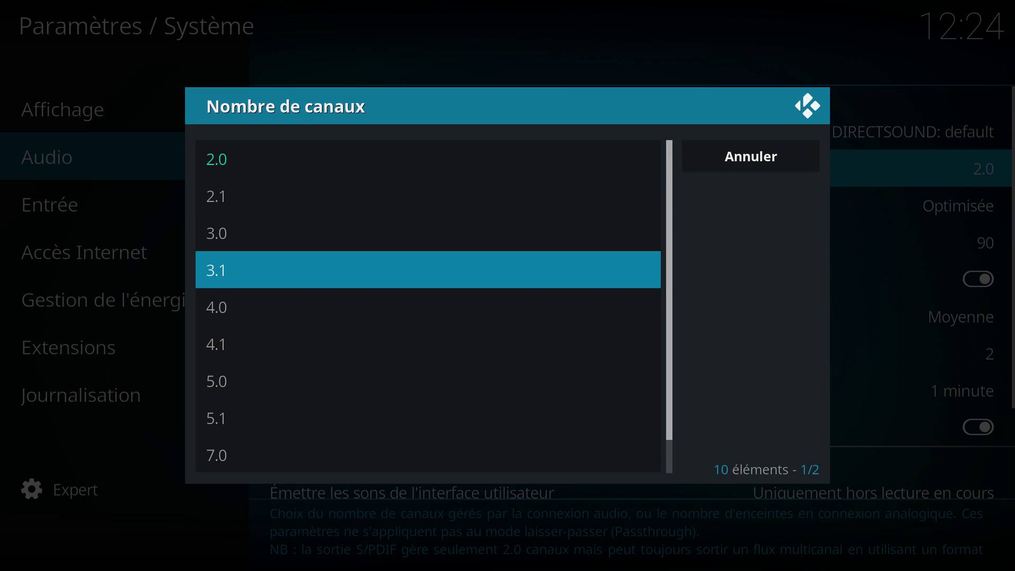
pyautogui.press('Down')
pyautogui.press('Return')
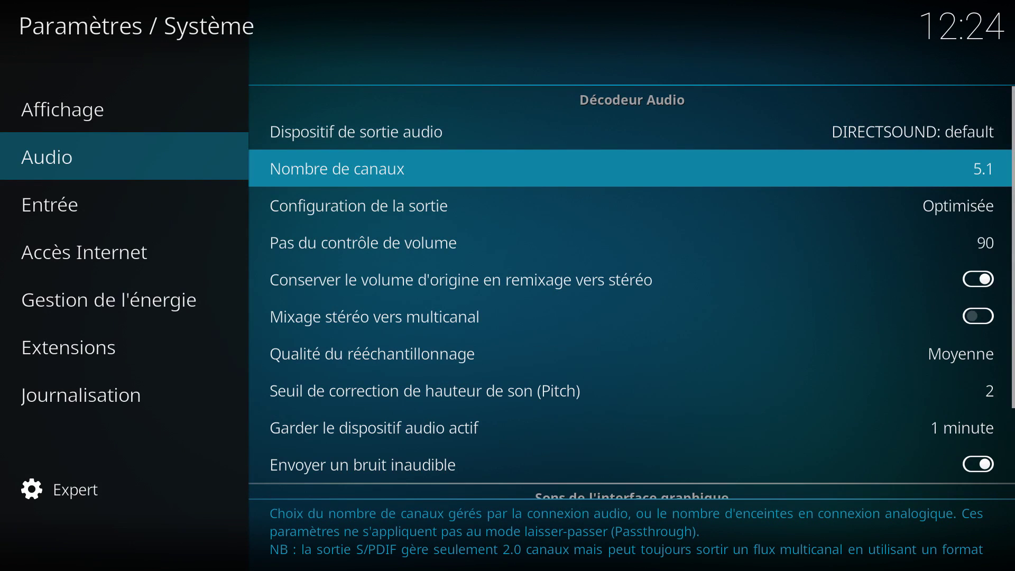
# - View the choices for Configuration de la sortie and cancel without changing the option
pyautogui.press('Down')
pyautogui.press('Return')
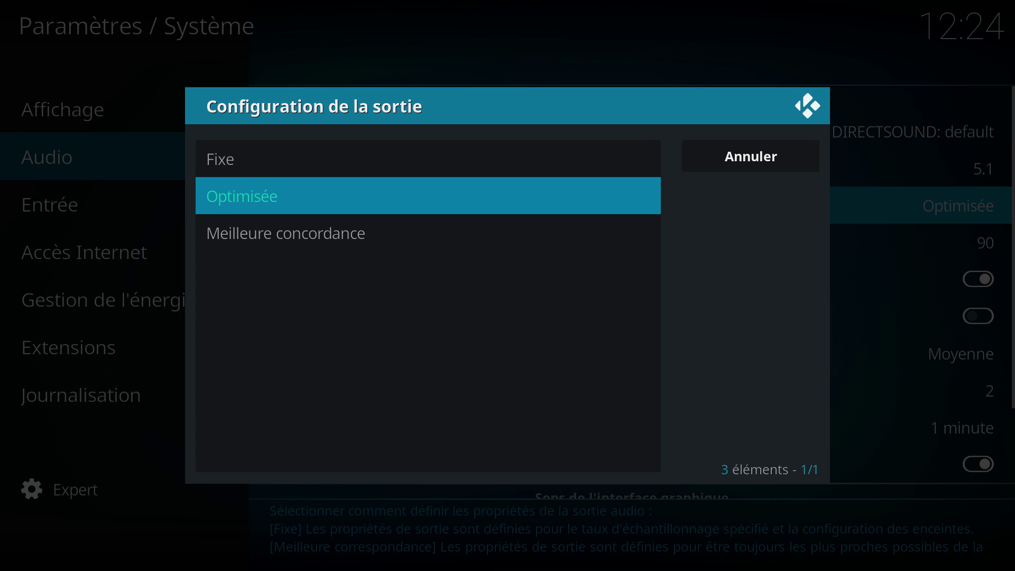
pyautogui.press('Right')
pyautogui.press('Return')
# - View the choices for Qualité du rééchantillonnage and cancel without changing the option
pyautogui.press('Down')
pyautogui.press('Down')
pyautogui.press('Down')
pyautogui.press('Down')
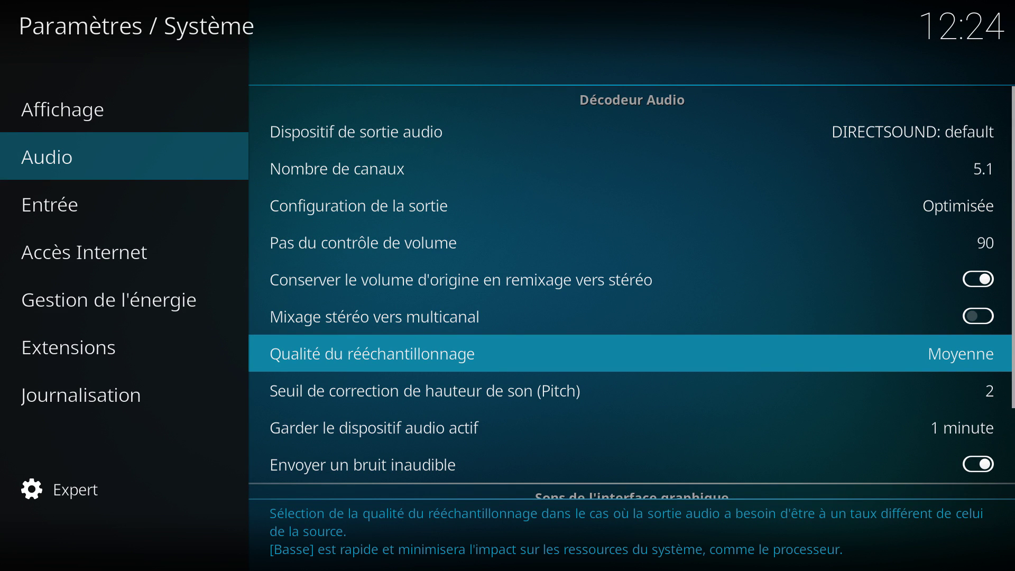
pyautogui.press('Return')
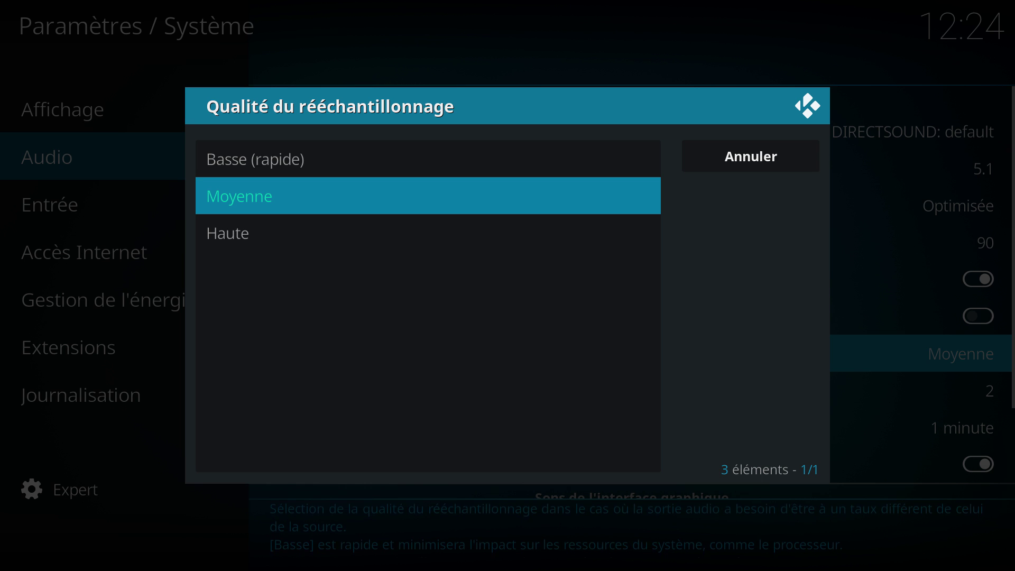
pyautogui.press('Right')
pyautogui.press('Return')
# - Go to the interface sounds option in the Audio category, then view the Accès Internet and Gestion de l'énergie categories
pyautogui.press('Down')
pyautogui.press('Down')
pyautogui.press('Down')
pyautogui.press('Down')
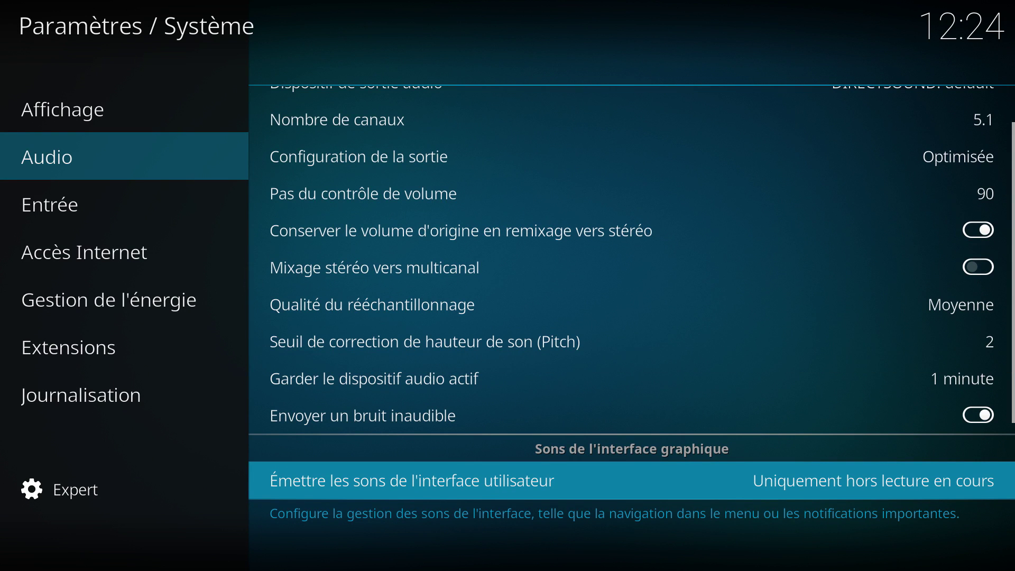
pyautogui.press('Down')
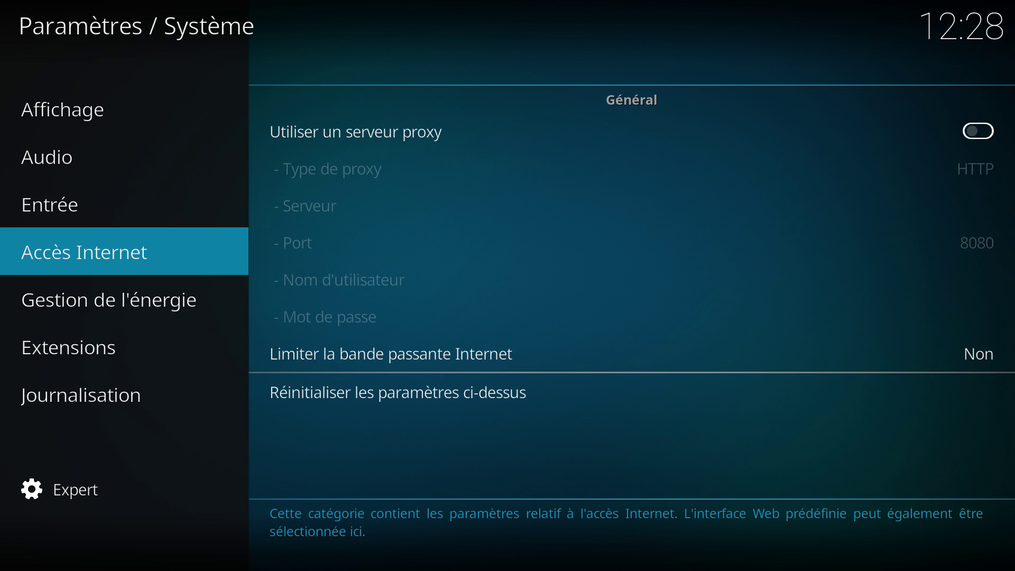
pyautogui.press('Down')
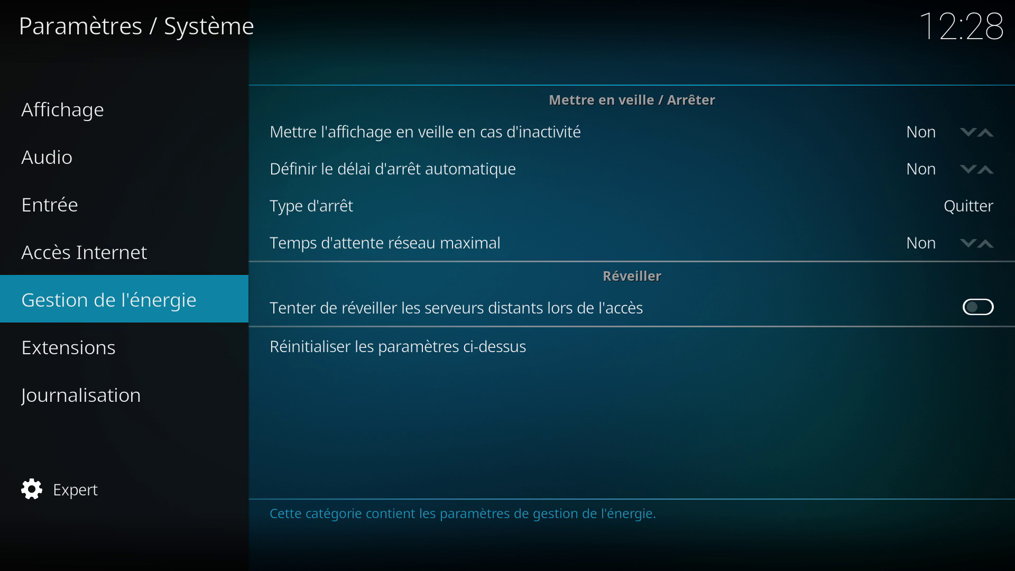
# - View the Extensions category of the Système settings, going through its options from Mises à jour to Sources inconnues and back
pyautogui.press('Down')
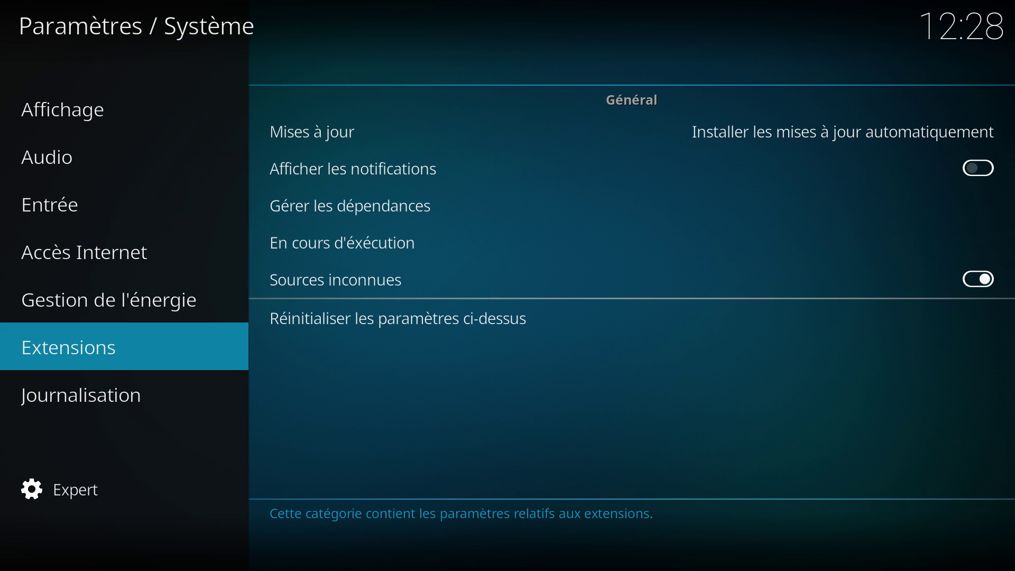
pyautogui.press('Right')
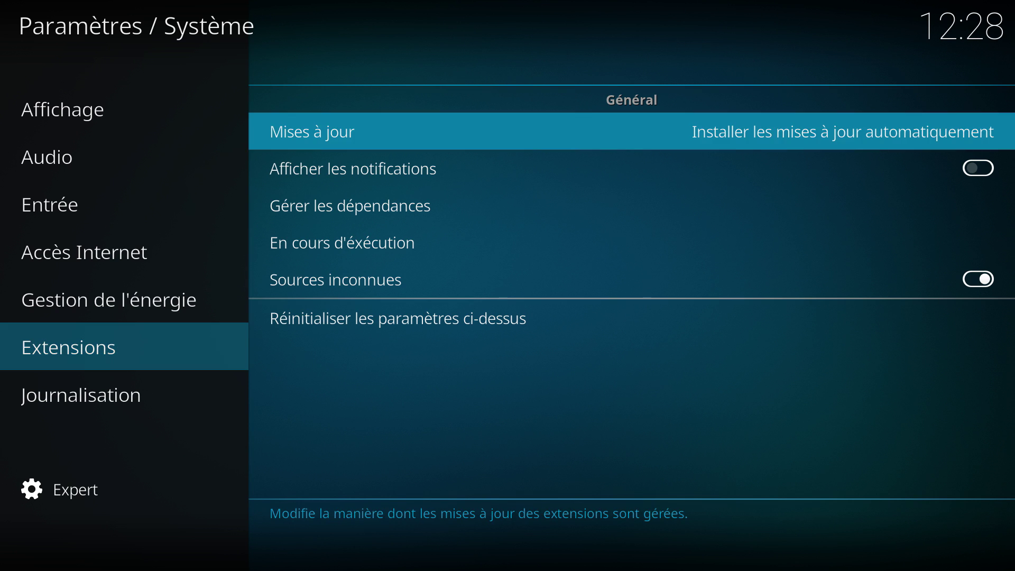
pyautogui.press('Down')
pyautogui.press('Down')
pyautogui.press('Down')
pyautogui.press('Down')
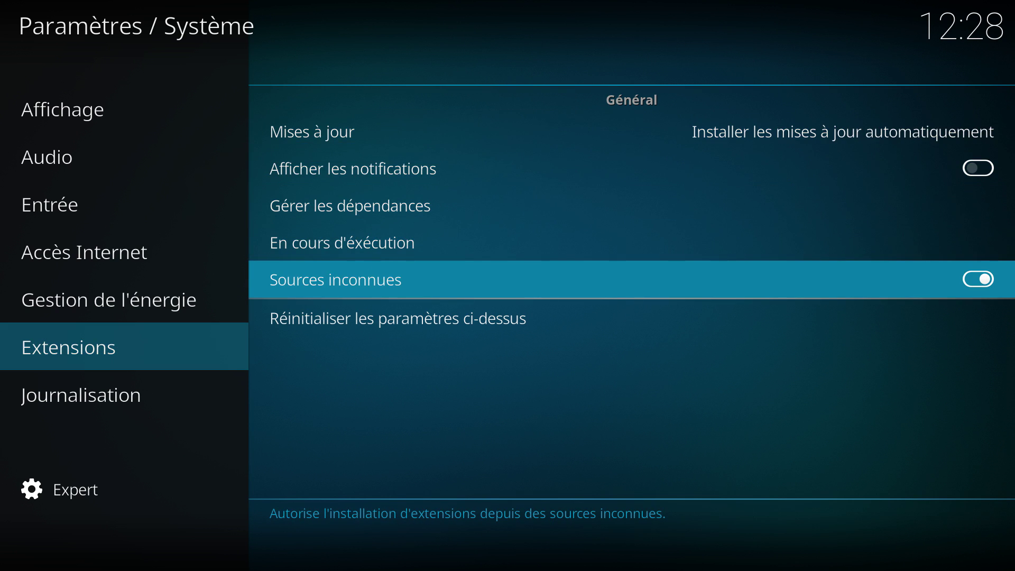
pyautogui.press('Up')
pyautogui.press('Up')
pyautogui.press('Up')
pyautogui.press('Up')
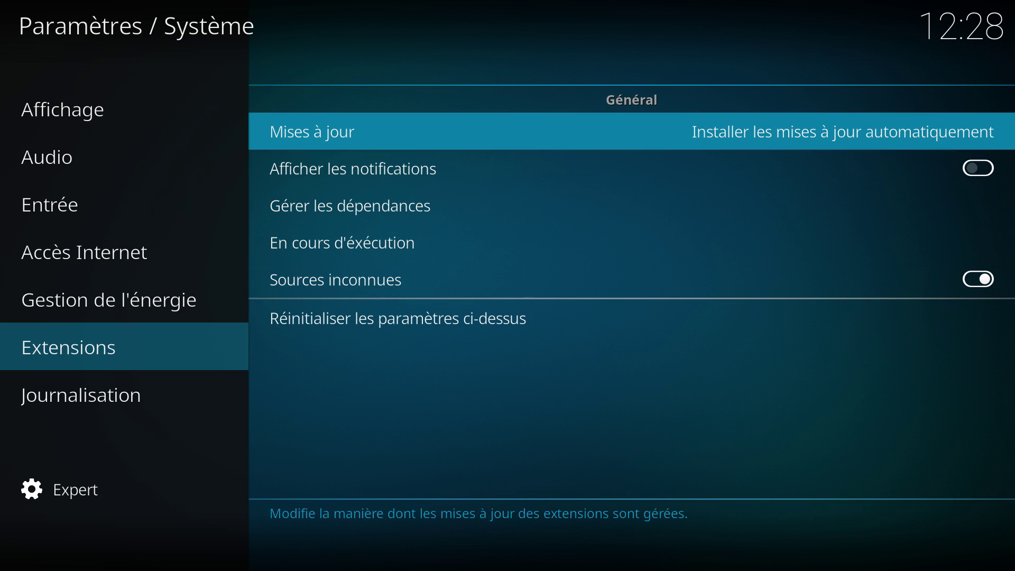
# - View the Journalisation category of the Système settings and return to the home screen
pyautogui.press('Left')
pyautogui.press('Down')
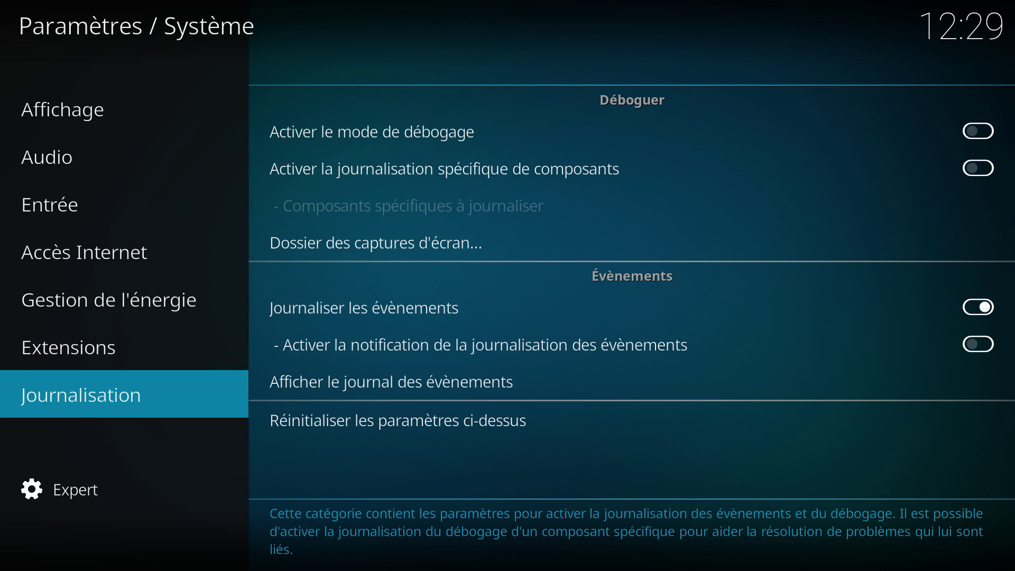
pyautogui.press('Escape')
pyautogui.press('Escape')
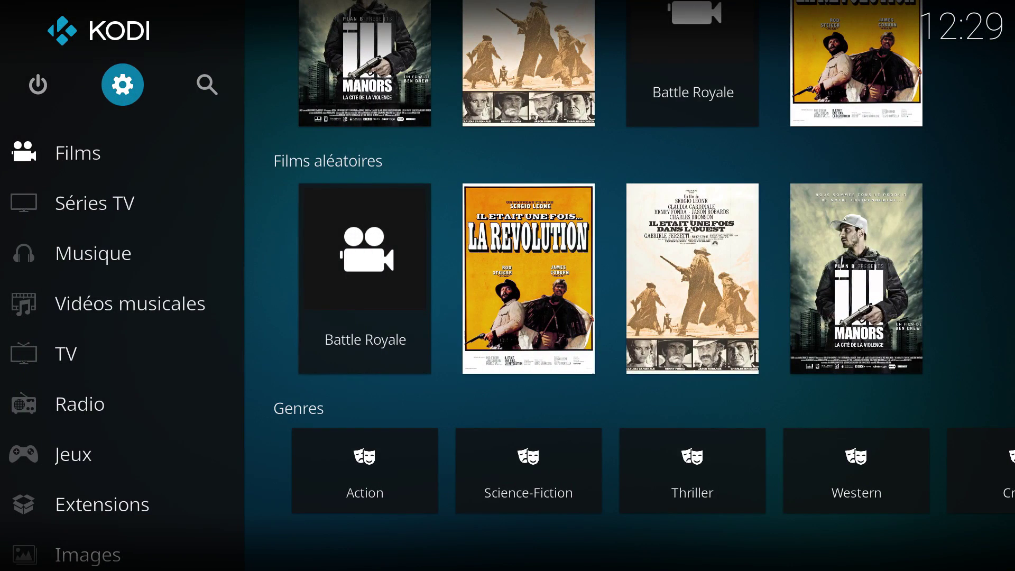
# - Go through the home menu sections from Films to TV
pyautogui.press('Down')
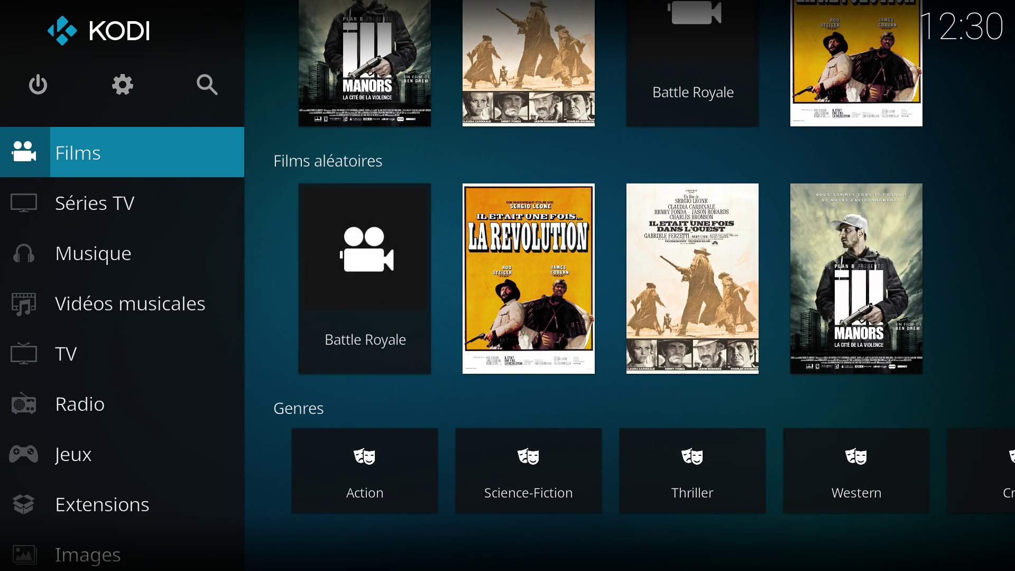
pyautogui.press('Down')
pyautogui.press('Down')
pyautogui.press('Down')
pyautogui.press('Down')
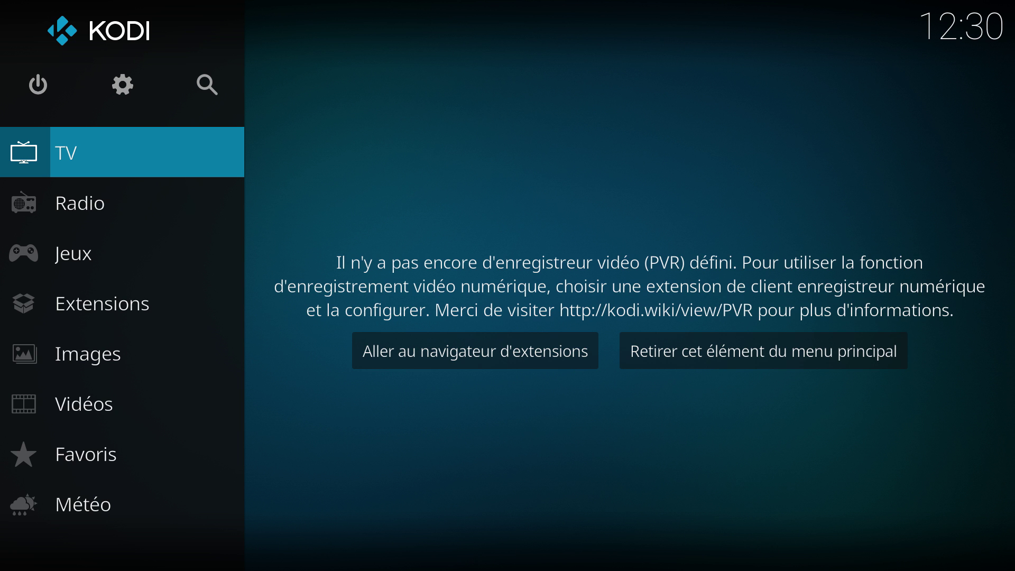
pyautogui.press('Down')
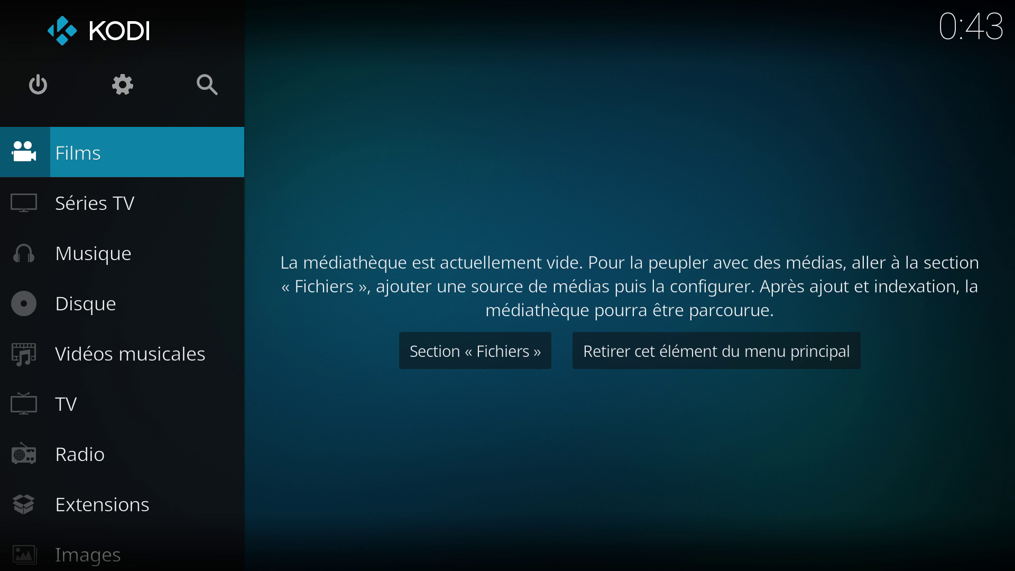
# - Open the Extensions section from the home menu and enter the extension browser
pyautogui.press('Down')
pyautogui.press('Down')
pyautogui.press('Down')
pyautogui.press('Down')
pyautogui.press('Down')
pyautogui.press('Down')
pyautogui.press('Down')
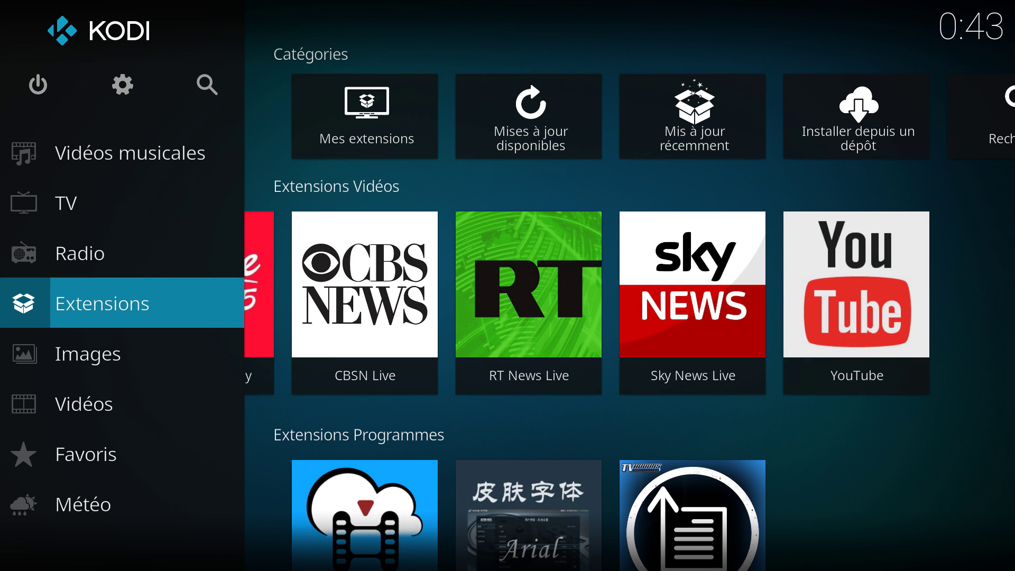
pyautogui.press('Return')
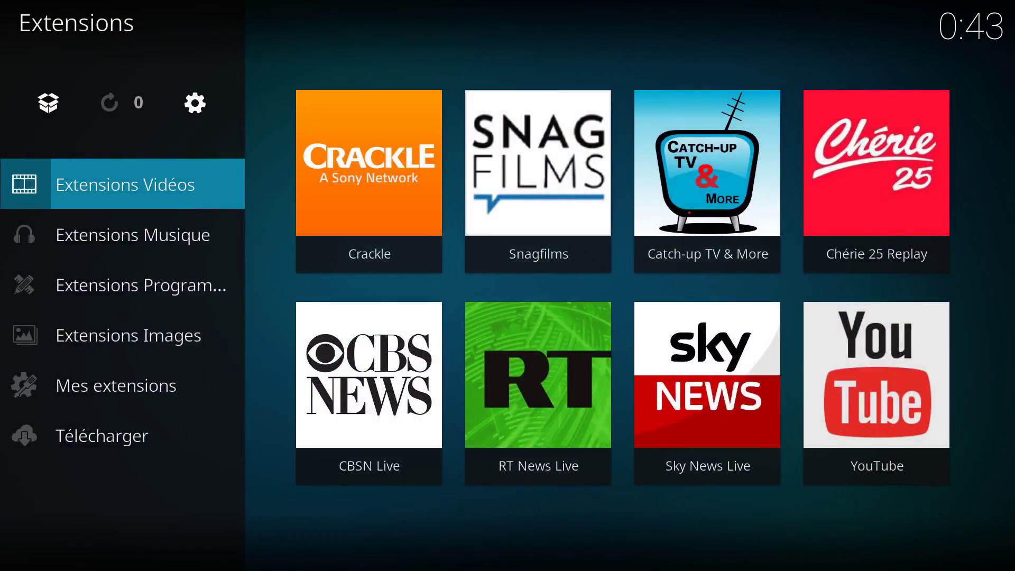
pyautogui.press('Up')
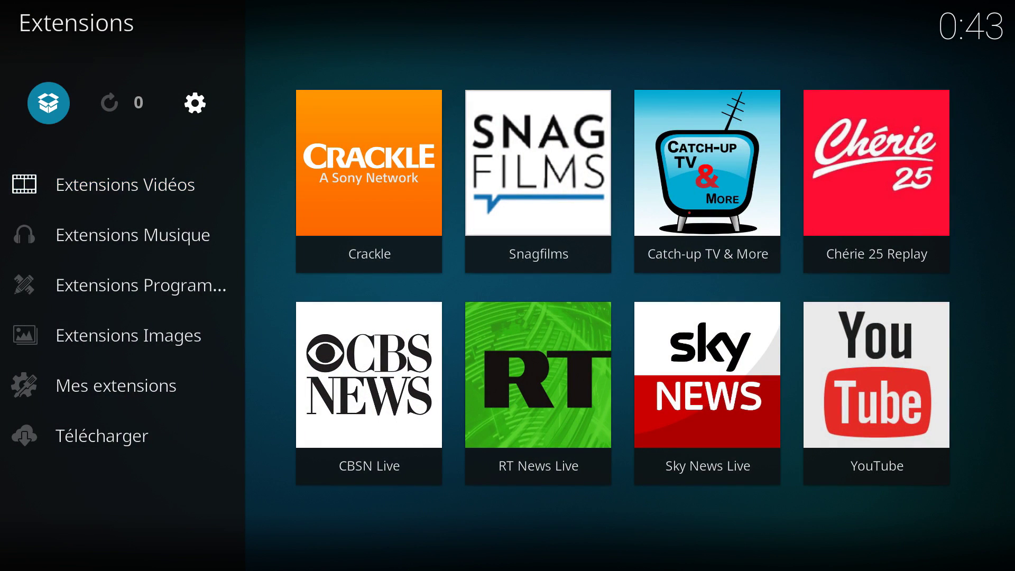
pyautogui.press('Return')
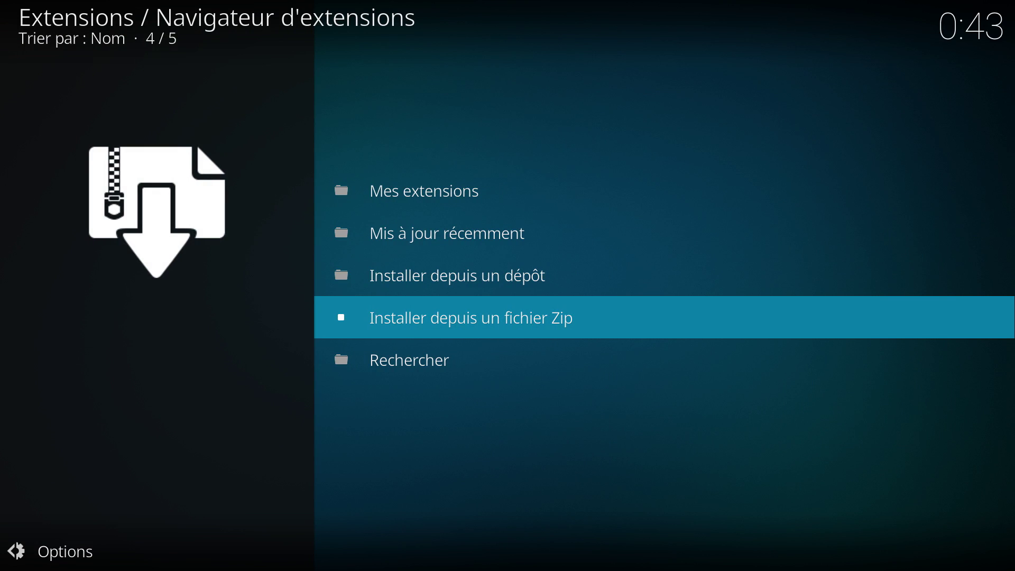
# - Start an extension installation from a Zip file and open the fusion source
pyautogui.press('Return')
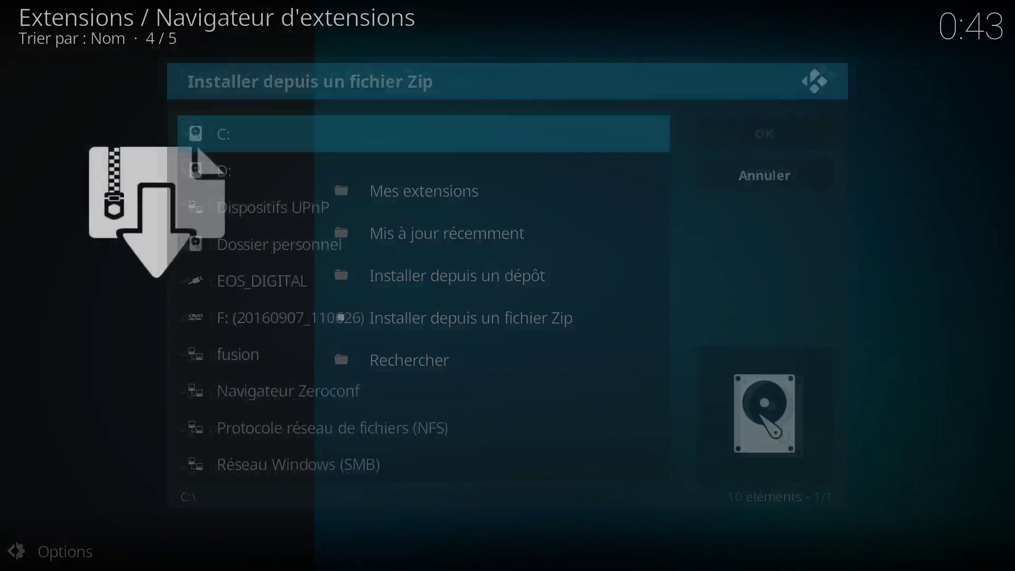
pyautogui.press('Down')
pyautogui.press('Down')
pyautogui.press('Down')
pyautogui.press('Down')
pyautogui.press('Down')
pyautogui.press('Down')
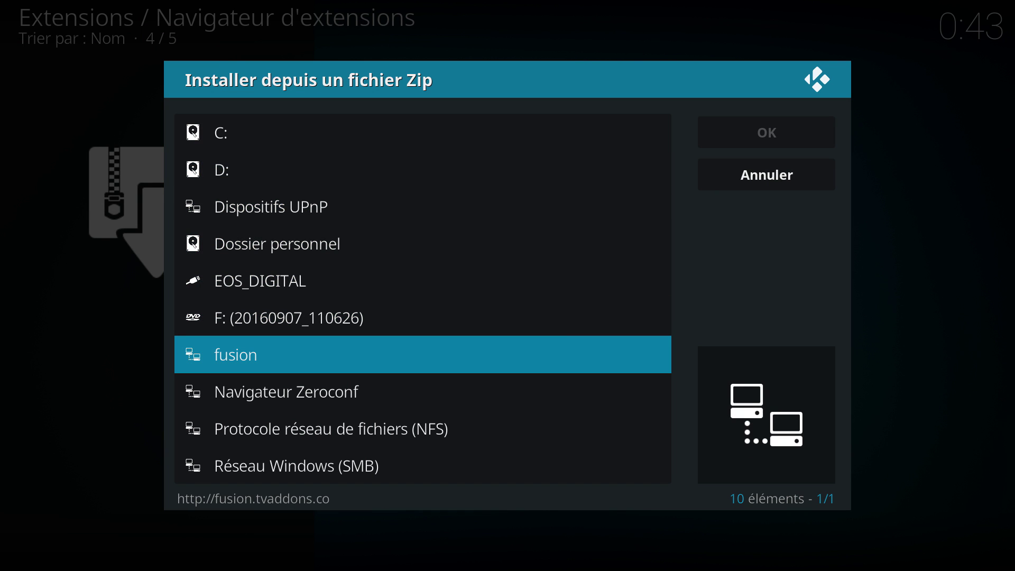
pyautogui.press('Return')
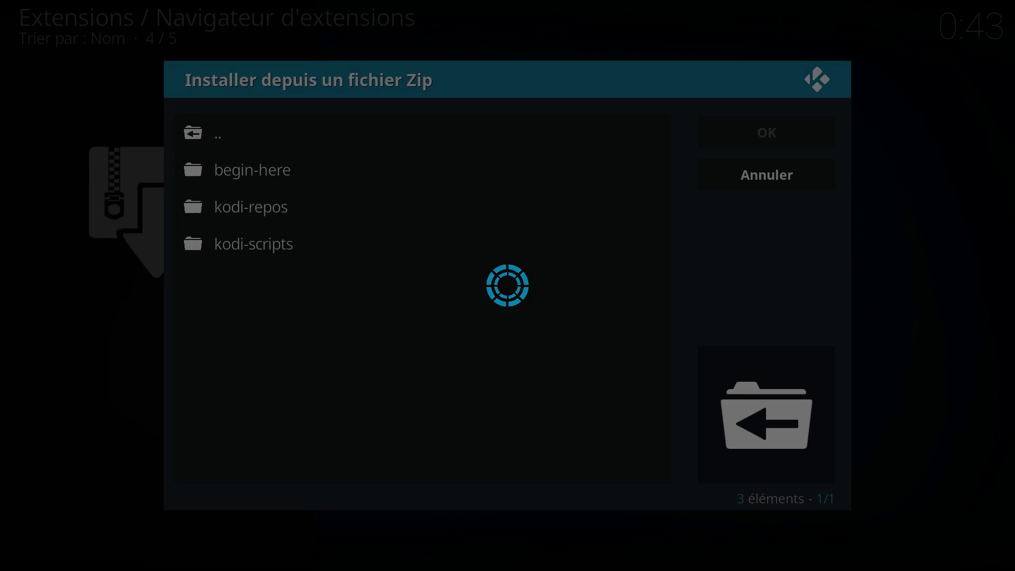
# - Install plugin.program.indigo-4.0.4.2.zip from the begin-here folder
pyautogui.press('Down')
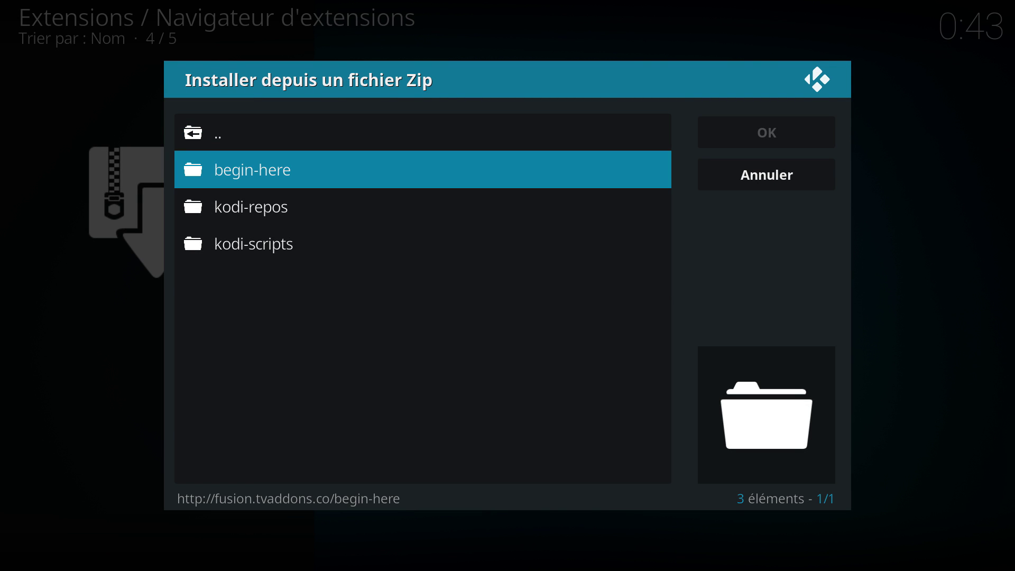
pyautogui.press('Return')
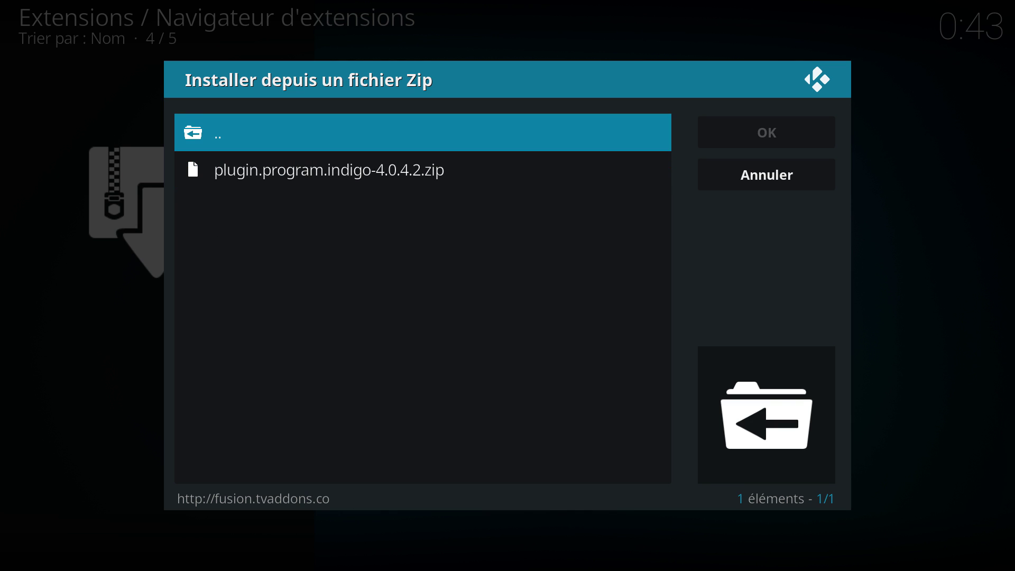
pyautogui.press('Down')
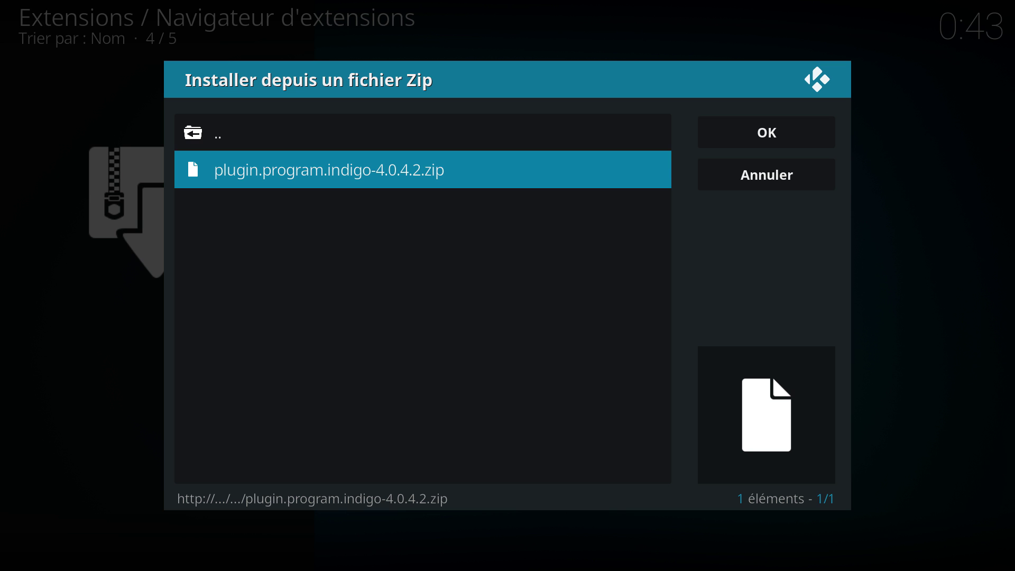
pyautogui.press('Return')
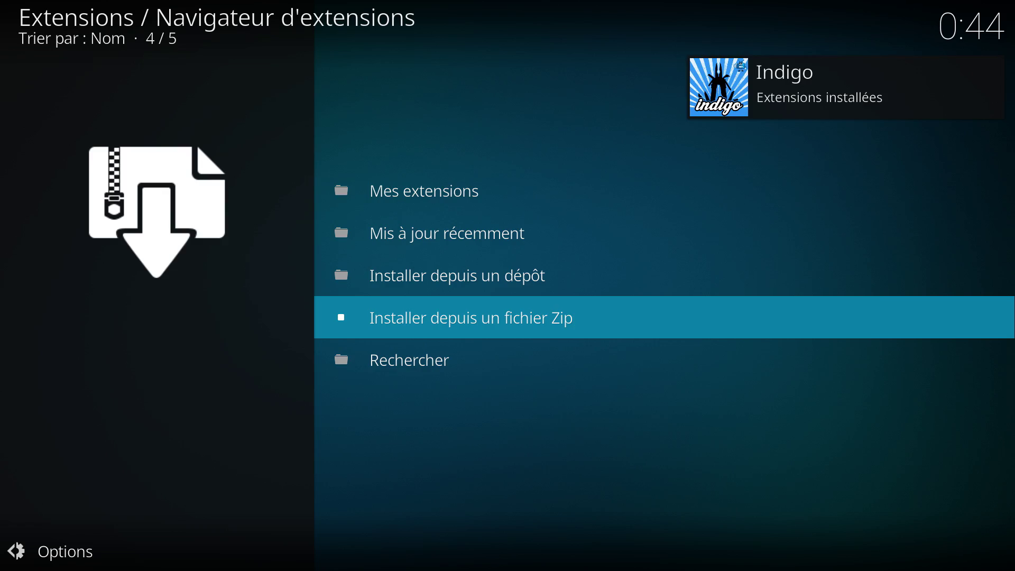
# - Return to the home screen from the extension browser and go to the Vidéos section
pyautogui.press('BackSpace')
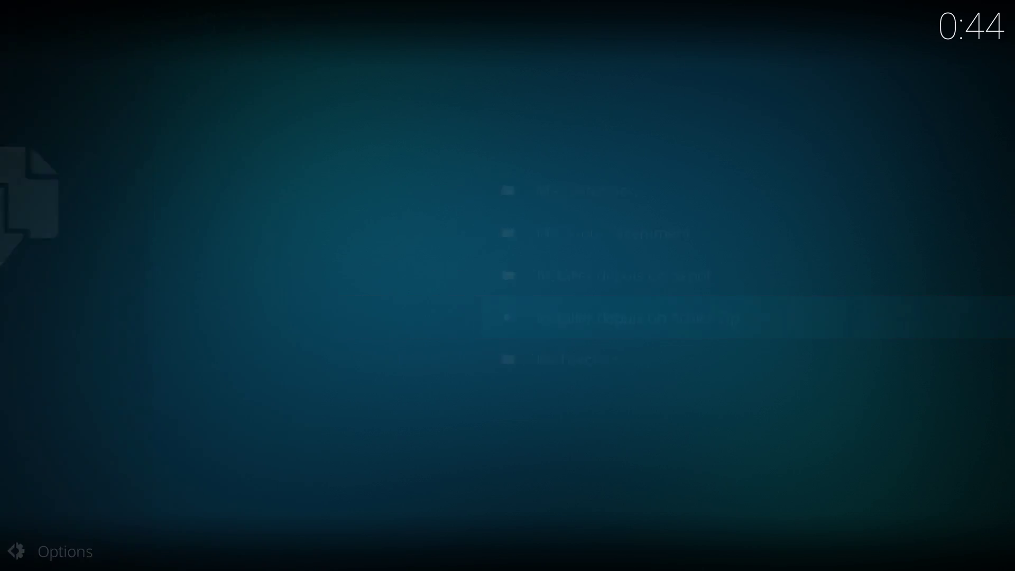
pyautogui.press('BackSpace')
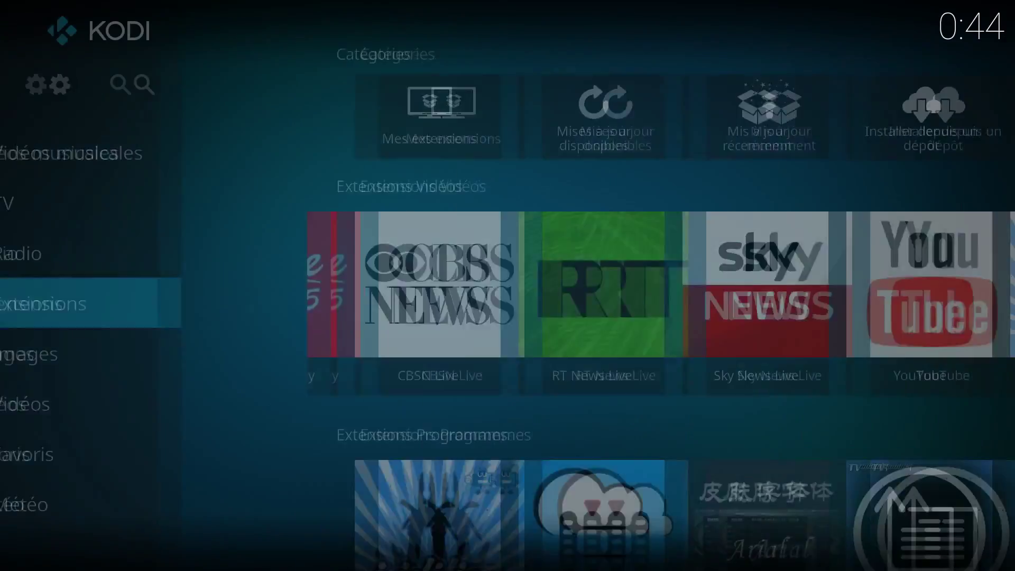
pyautogui.press('Down')
pyautogui.press('Down')
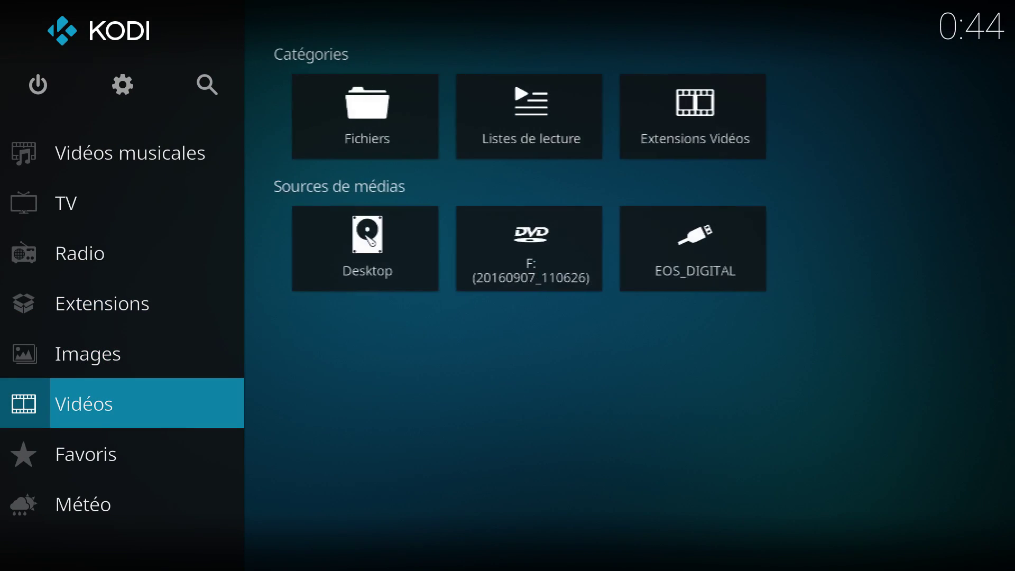
# - Open the Indigo extension from the Extensions Vidéos list in the Vidéos section
pyautogui.press('Return')
pyautogui.press('Down')
pyautogui.press('Down')
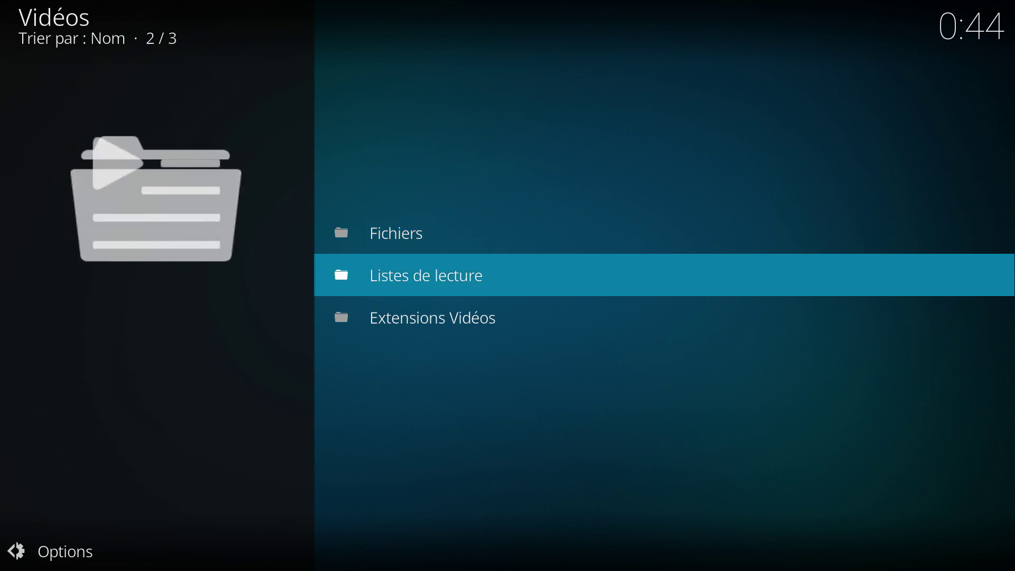
pyautogui.press('Return')
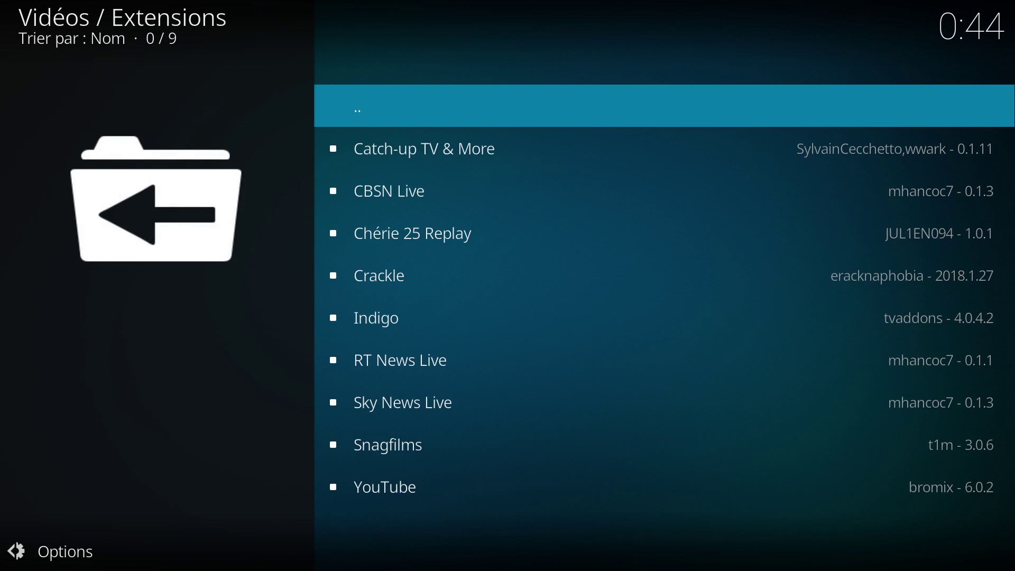
pyautogui.press('Down')
pyautogui.press('Down')
pyautogui.press('Down')
pyautogui.press('Down')
pyautogui.press('Down')
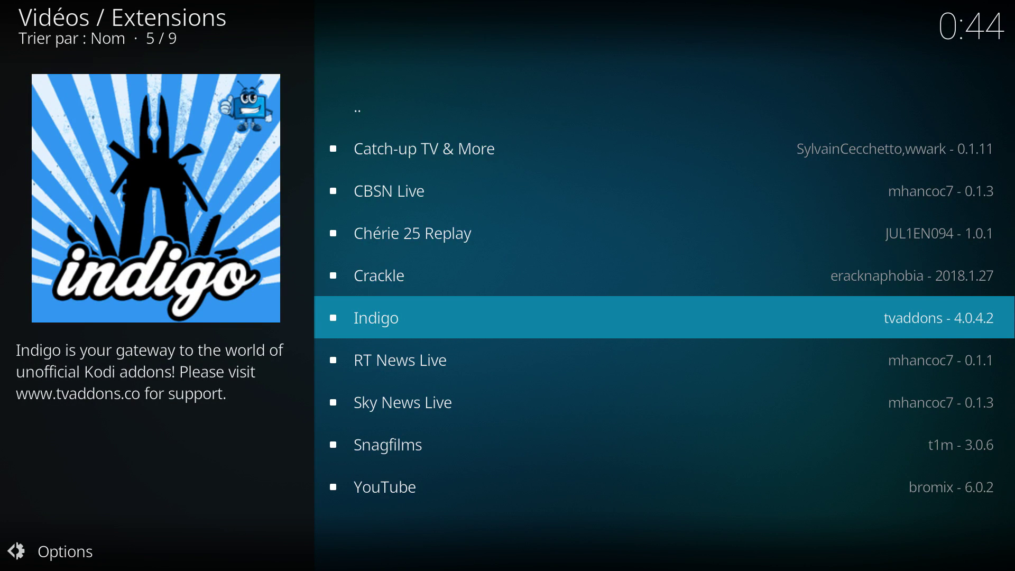
pyautogui.press('Return')
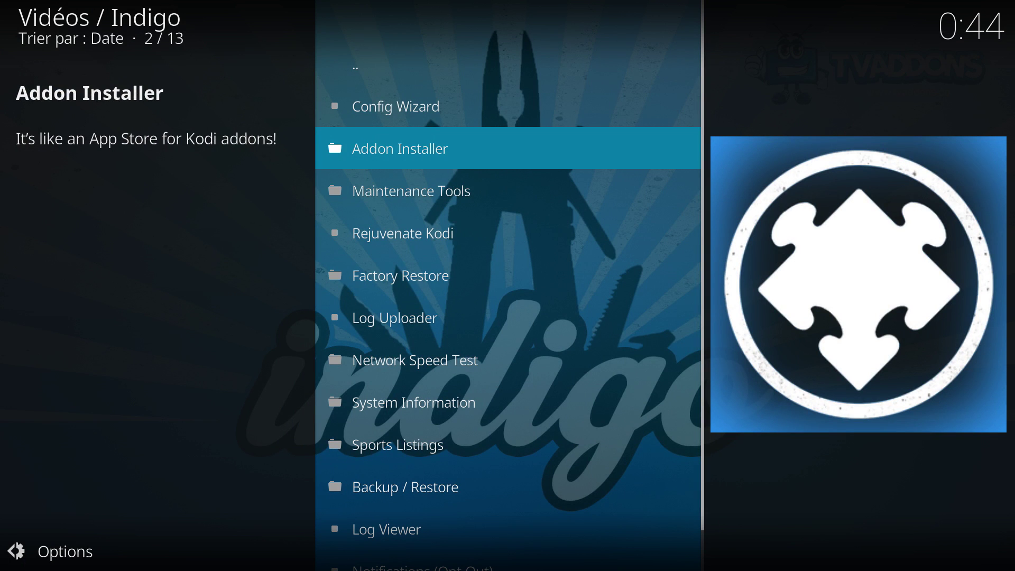
# - Look through Indigo's list of tools from Config Wizard down to Show Notification
pyautogui.press('Up')
pyautogui.press('Down')
pyautogui.press('Down')
pyautogui.press('Down')
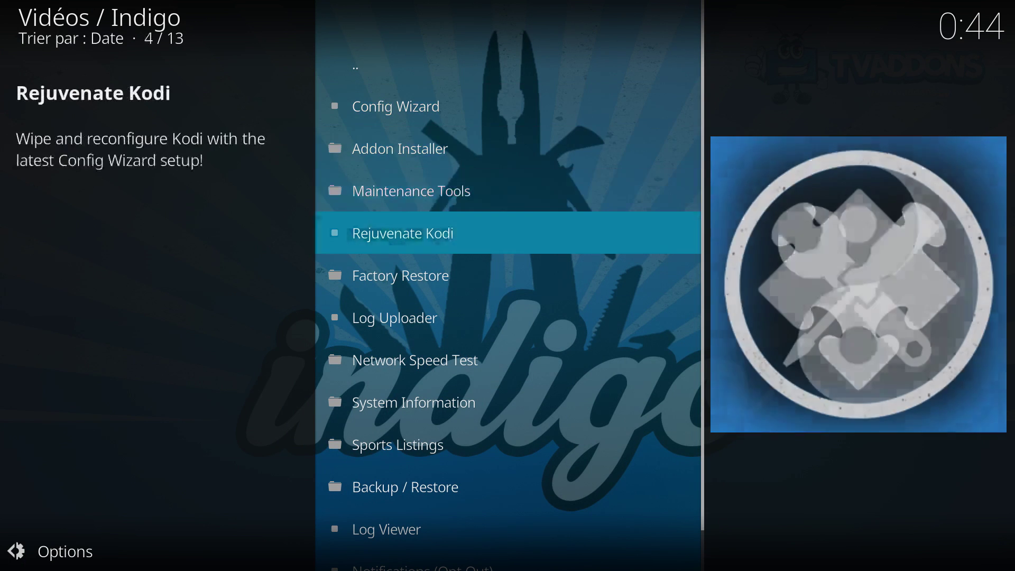
pyautogui.press('Down')
pyautogui.press('Down')
pyautogui.press('Down')
pyautogui.press('Down')
pyautogui.press('Down')
pyautogui.press('Down')
pyautogui.press('Down')
pyautogui.press('Down')
pyautogui.press('Down')
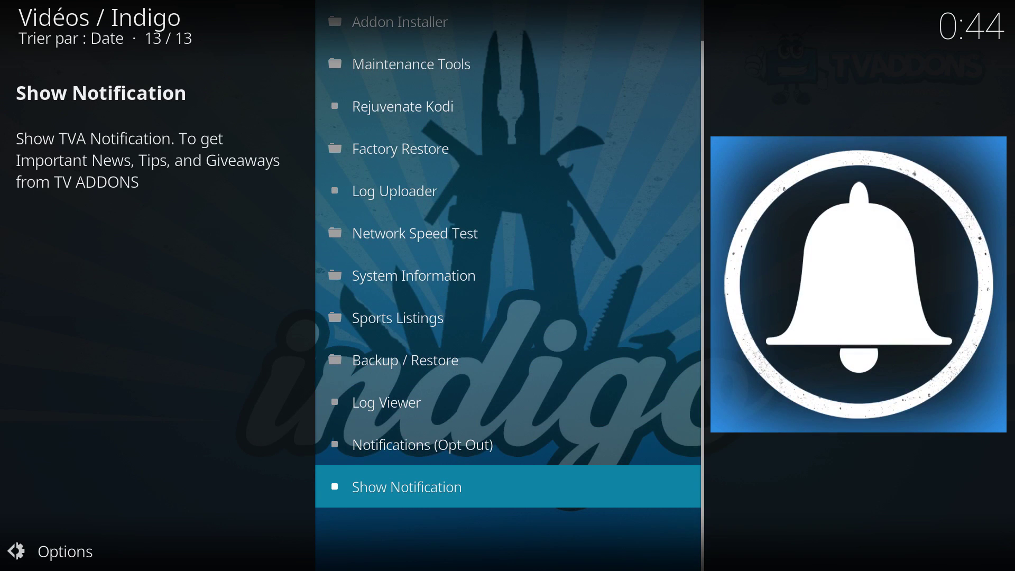
# - Open Indigo's Network Speed Test
pyautogui.press('Up')
pyautogui.press('Up')
pyautogui.press('Up')
pyautogui.press('Up')
pyautogui.press('Up')
pyautogui.press('Up')
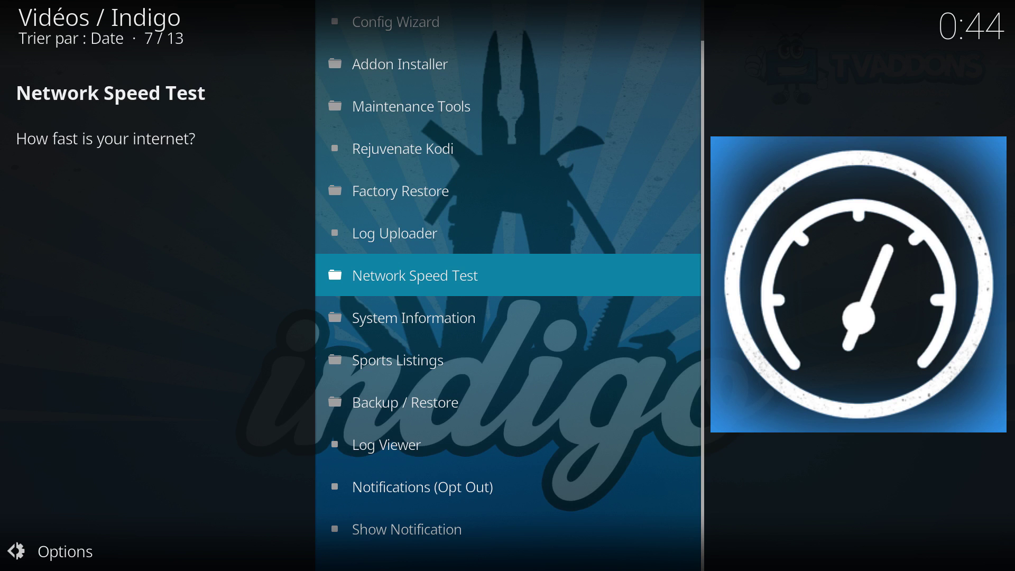
pyautogui.press('Return')
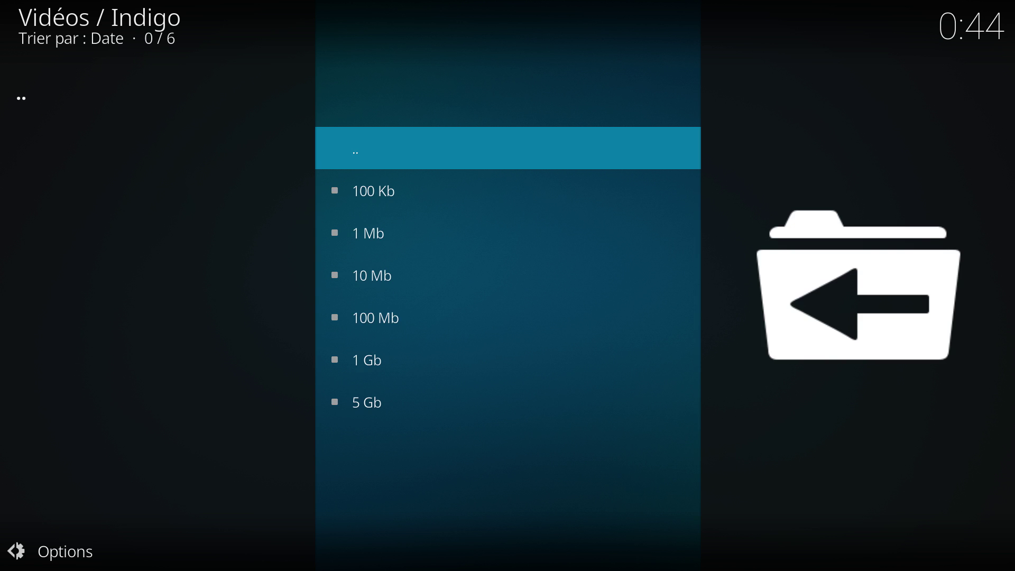
# - Review the available test file sizes, run the network speed test with the 100 Mb file and dismiss the result
pyautogui.press('Down')
pyautogui.press('Down')
pyautogui.press('Down')
pyautogui.press('Down')
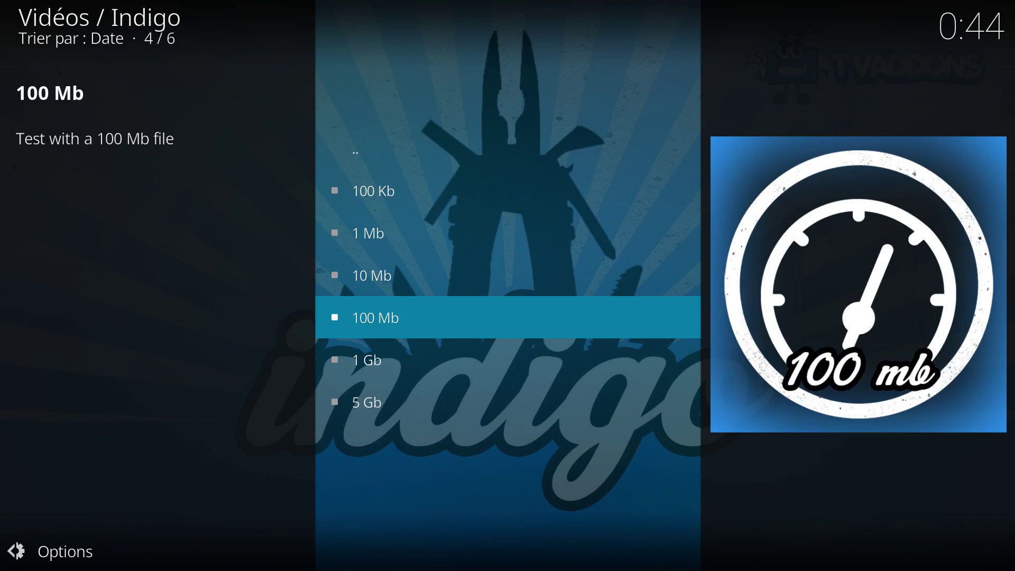
pyautogui.press('Up')
pyautogui.press('Up')
pyautogui.press('Up')
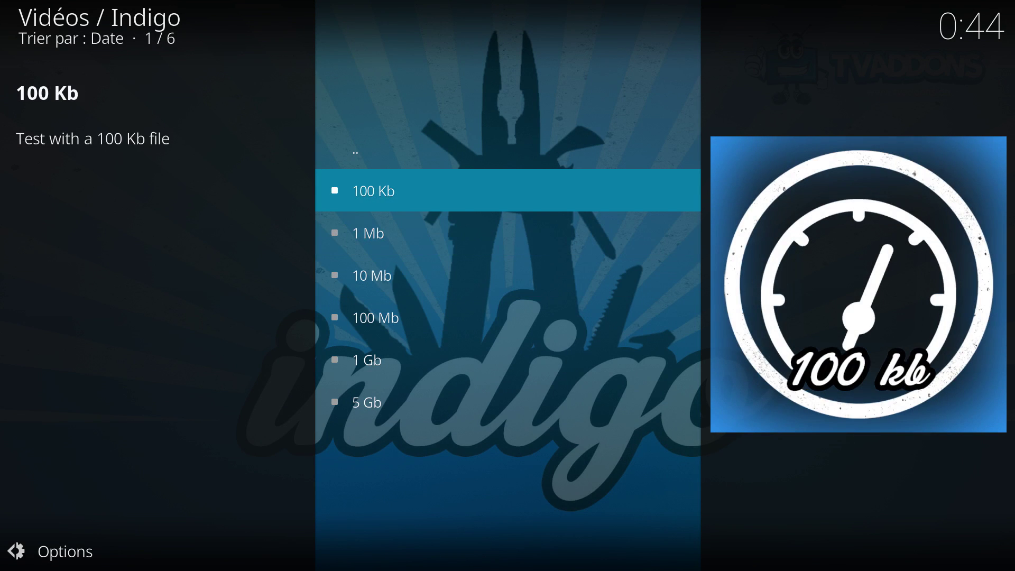
pyautogui.press('Down')
pyautogui.press('Down')
pyautogui.press('Down')
pyautogui.press('Down')
pyautogui.press('Down')
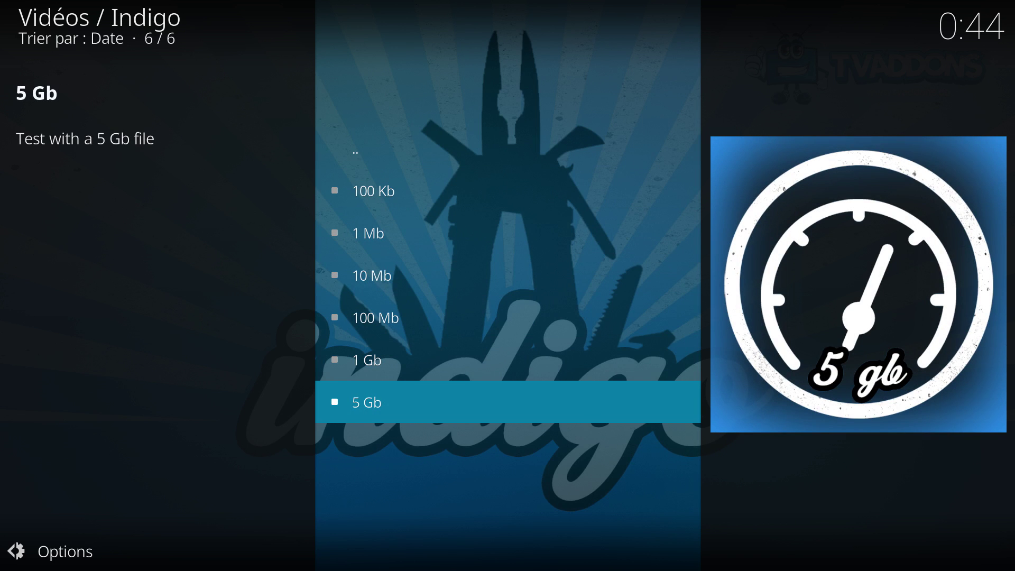
pyautogui.press('Up')
pyautogui.press('Up')
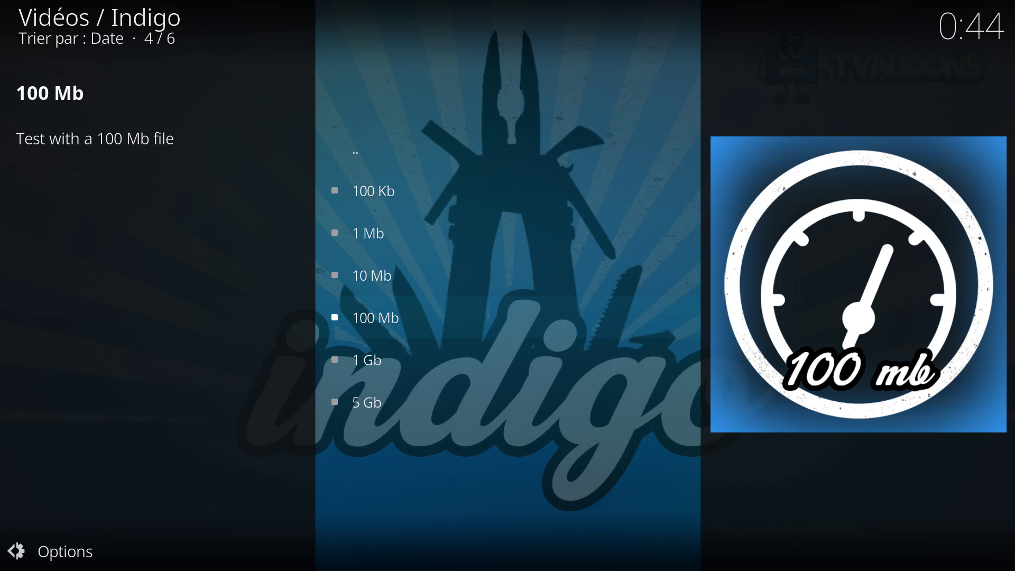
pyautogui.press('Return')
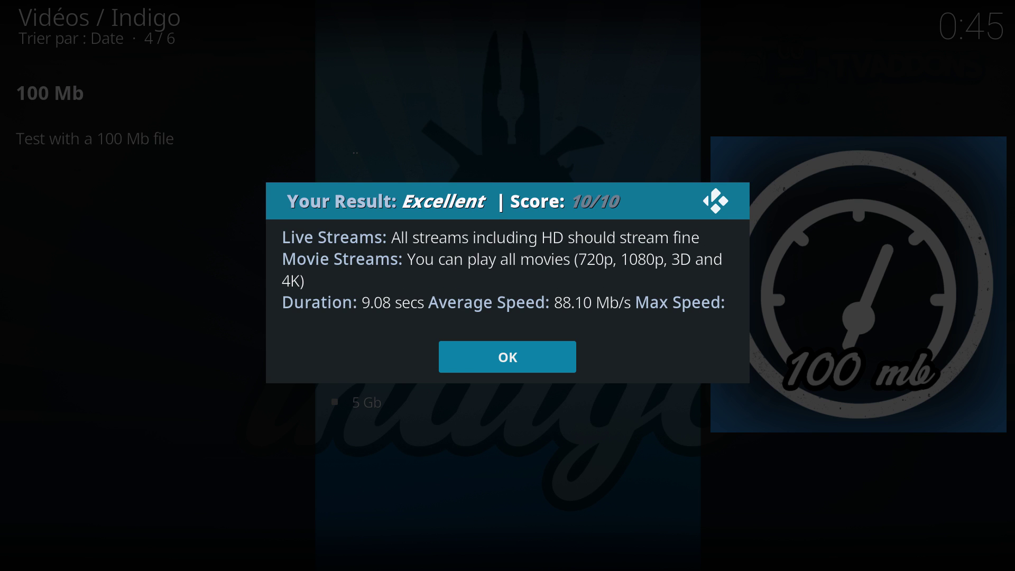
pyautogui.press('Return')
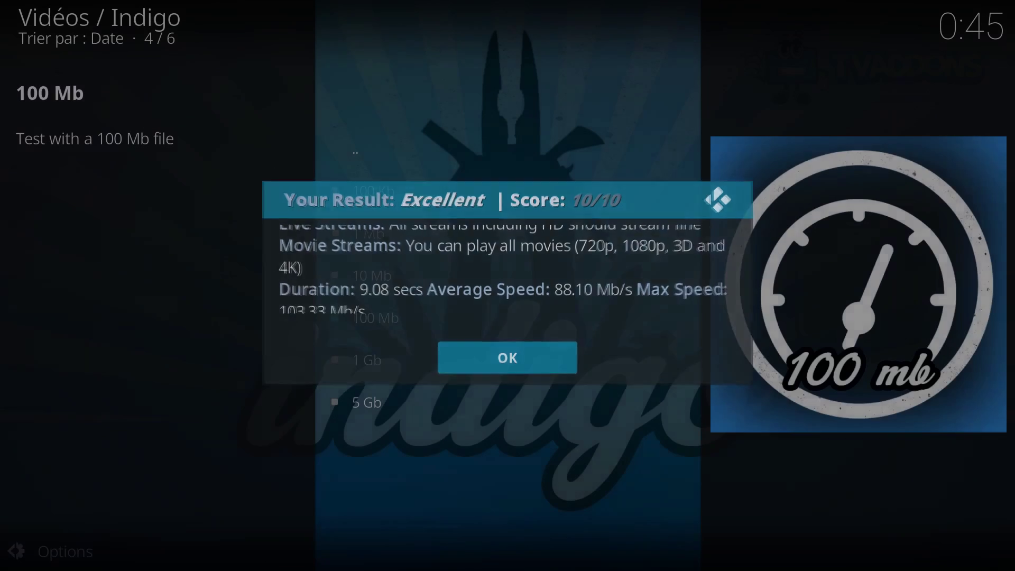
# - Return from the speed test to Indigo's main list and look over the entries from System Information to Log Viewer
pyautogui.press('Up')
pyautogui.press('Up')
pyautogui.press('Up')
pyautogui.press('Up')
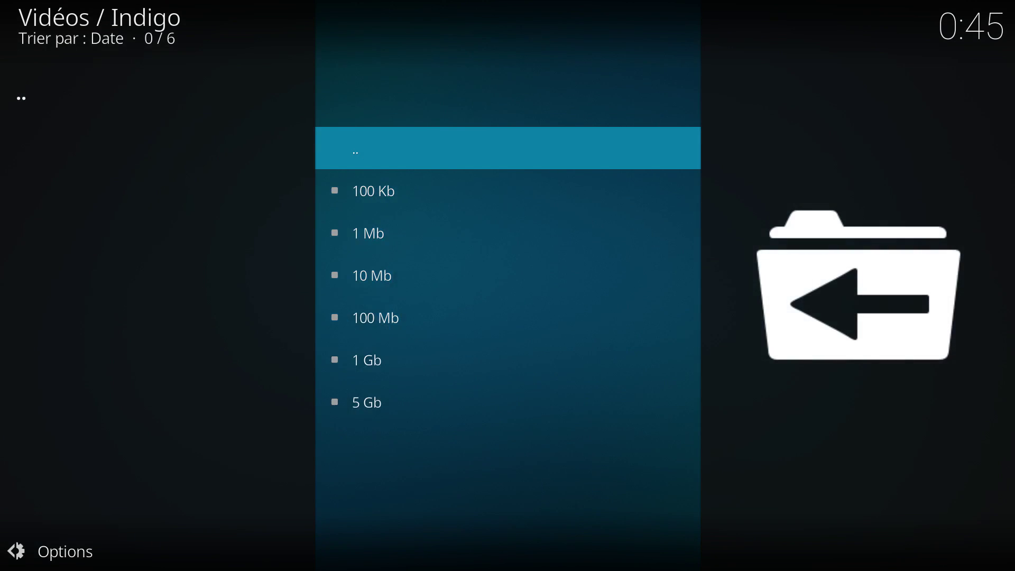
pyautogui.press('Return')
pyautogui.press('Down')
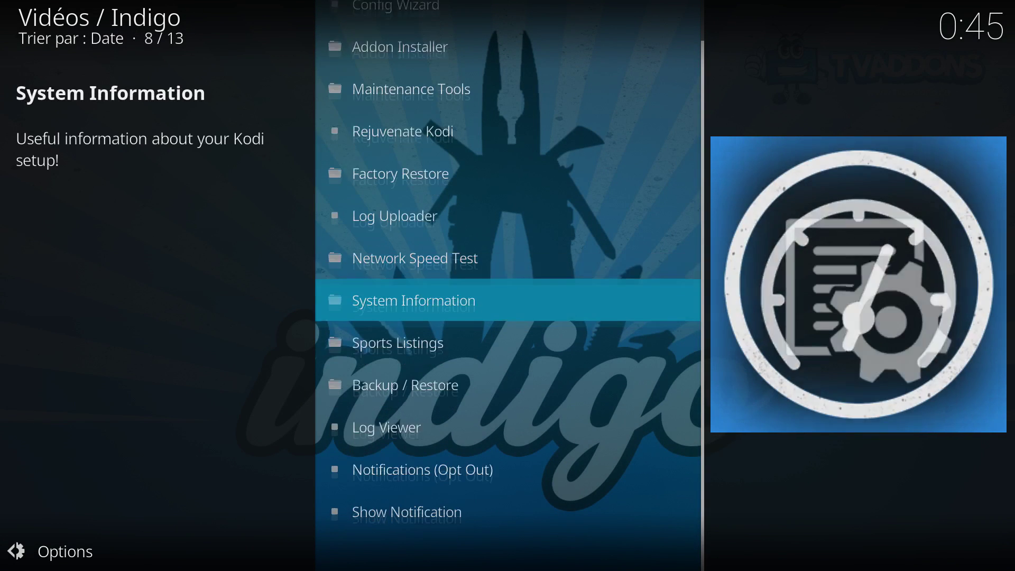
pyautogui.press('Down')
pyautogui.press('Down')
pyautogui.press('Down')
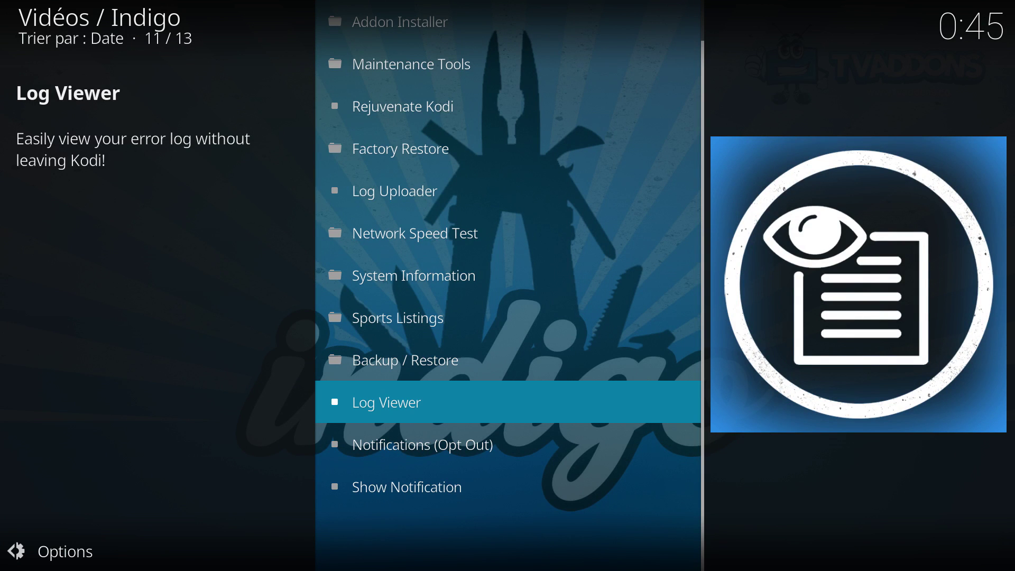
# - Open Maintenance Tools from Indigo's main list
pyautogui.press('Up')
pyautogui.press('Up')
pyautogui.press('Up')
pyautogui.press('Up')
pyautogui.press('Up')
pyautogui.press('Up')
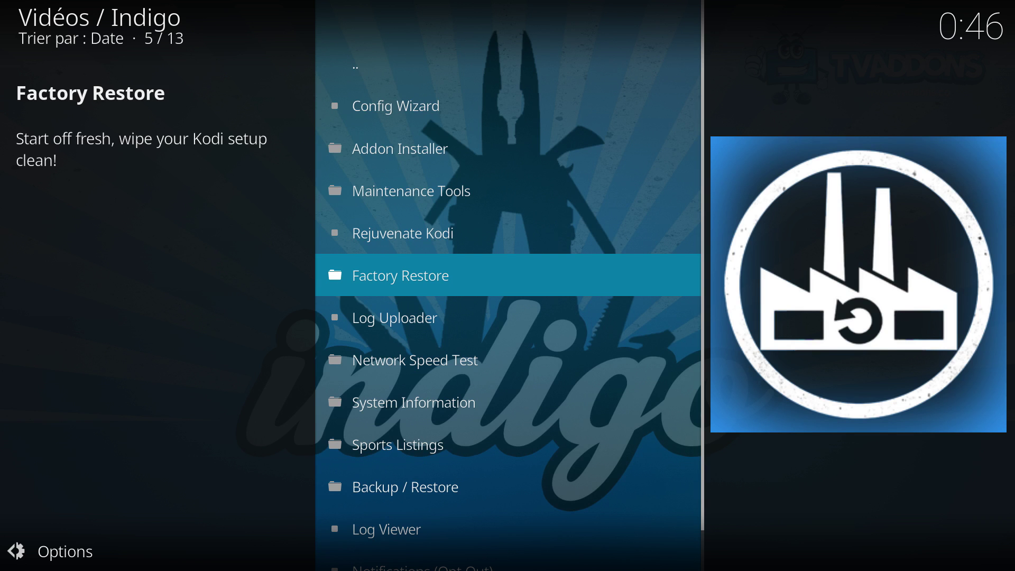
pyautogui.press('Up')
pyautogui.press('Up')
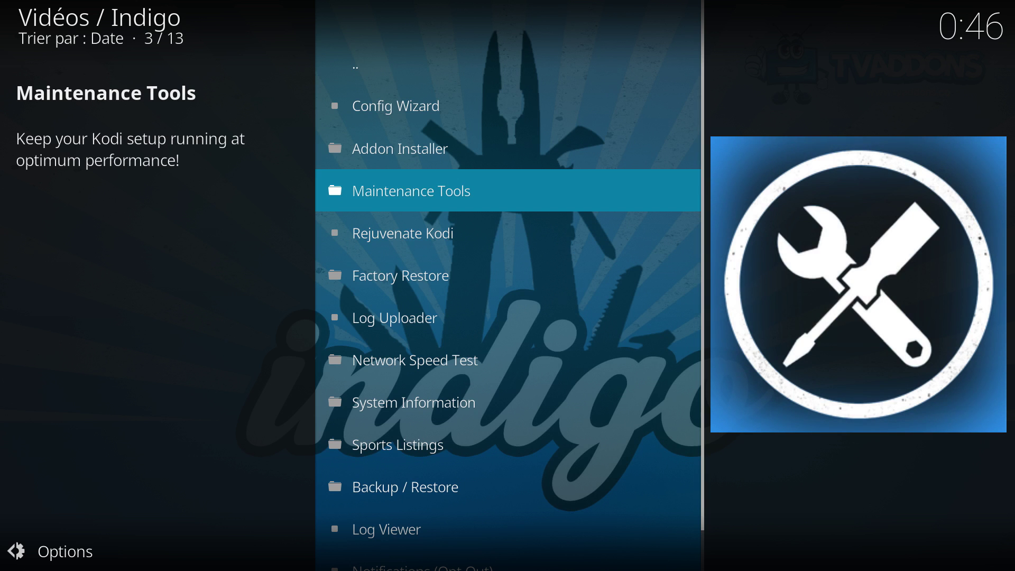
pyautogui.press('Return')
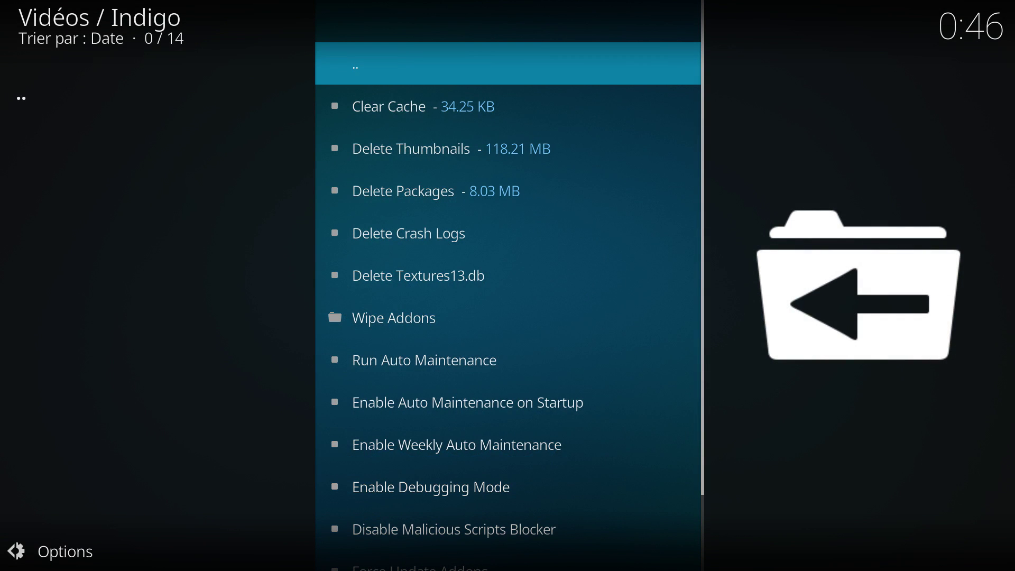
# - Examine the maintenance options, from clearing the cache and thumbnails to wiping addons, auto maintenance, custom keymaps and skin reload
pyautogui.press('Down')
pyautogui.press('Down')
pyautogui.press('Down')
pyautogui.press('Down')
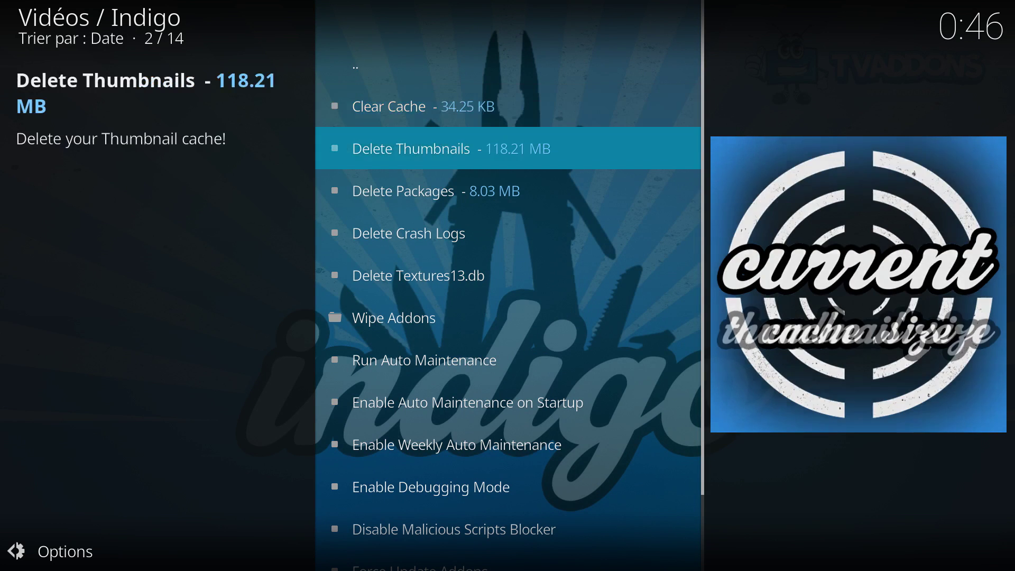
pyautogui.press('Down')
pyautogui.press('Up')
pyautogui.press('Down')
pyautogui.press('Down')
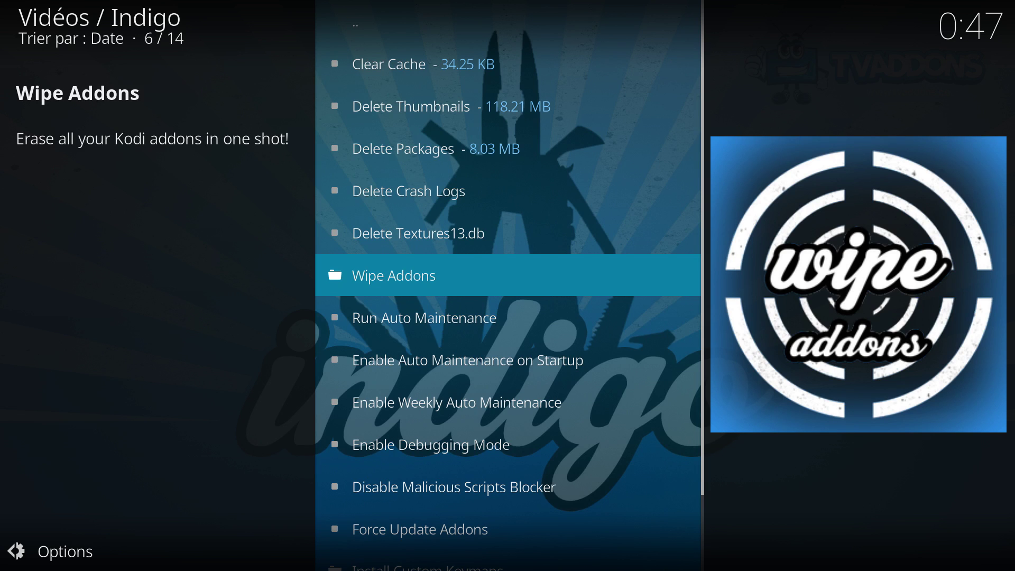
pyautogui.press('Down')
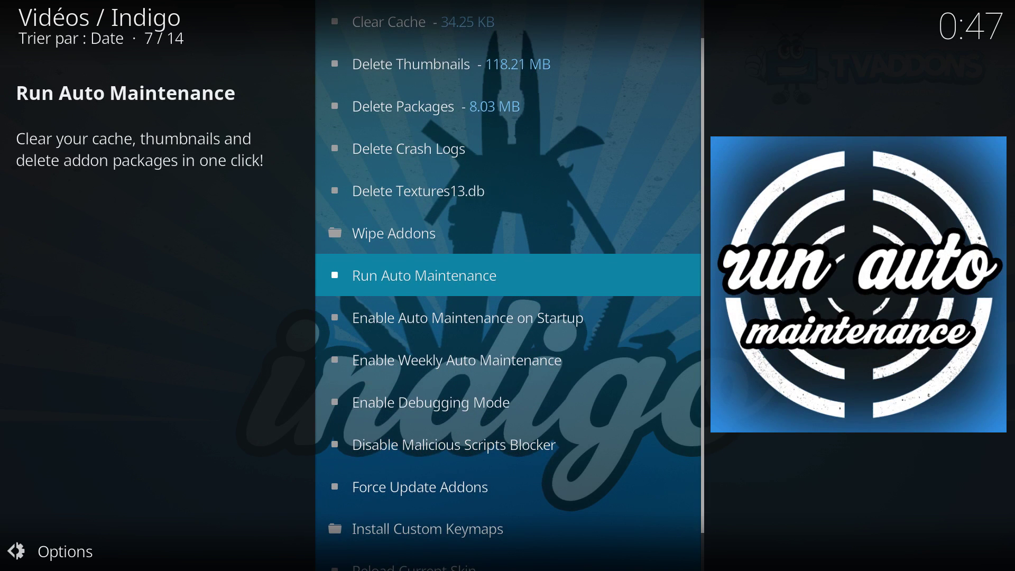
pyautogui.press('Down')
pyautogui.press('Down')
pyautogui.press('Down')
pyautogui.press('Down')
pyautogui.press('Down')
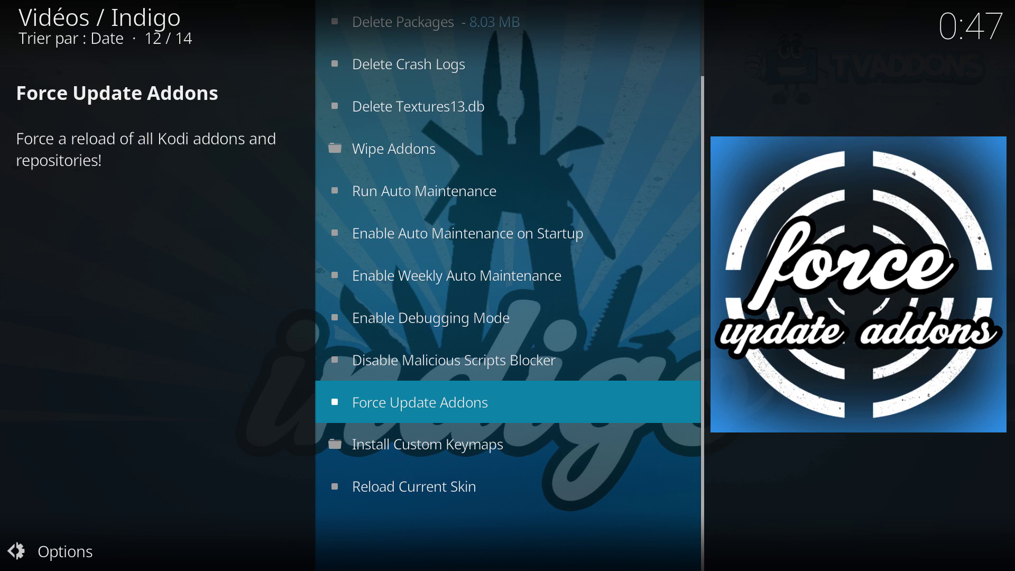
pyautogui.press('Down')
pyautogui.press('Down')
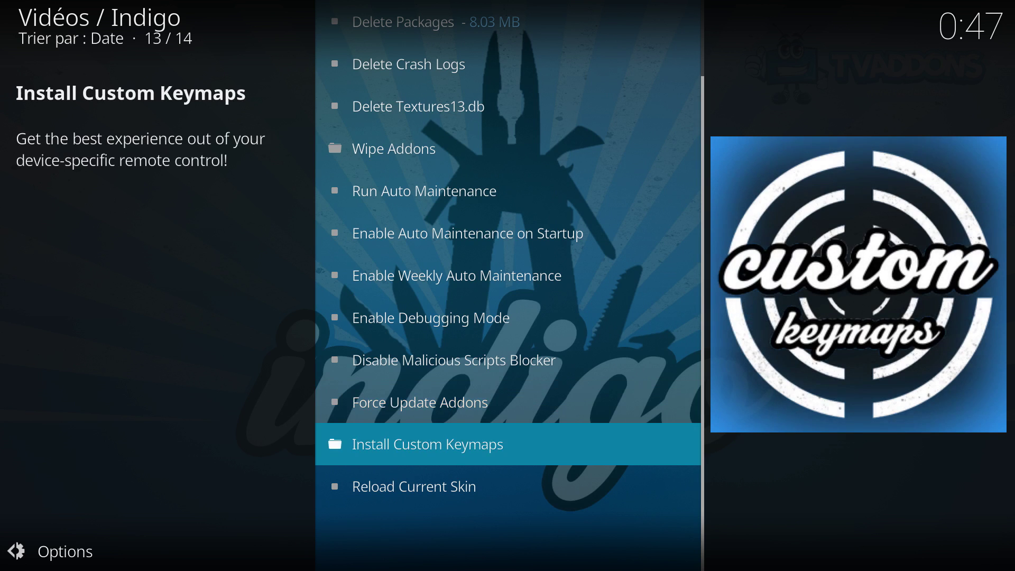
pyautogui.press('Down')
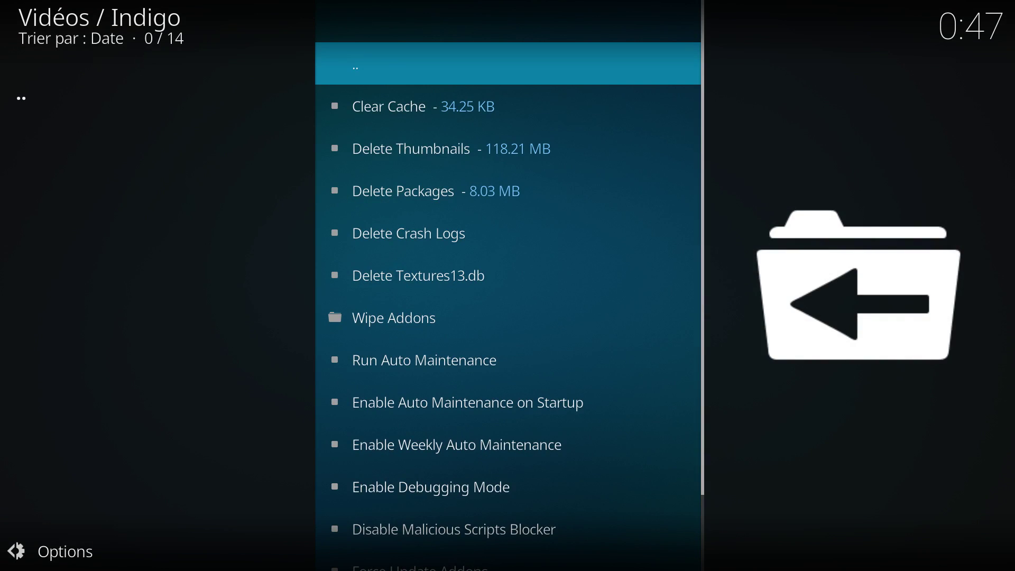
# - Leave the maintenance tools and open the Video Addons category in Indigo's Addon Installer
pyautogui.press('Return')
pyautogui.press('Up')
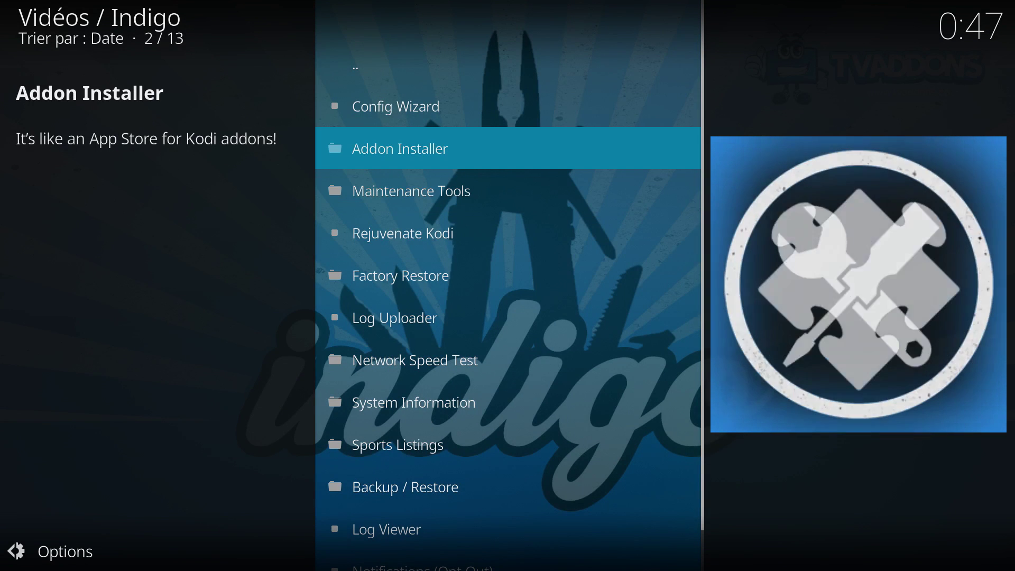
pyautogui.press('Return')
pyautogui.press('Down')
pyautogui.press('Down')
pyautogui.press('Down')
pyautogui.press('Down')
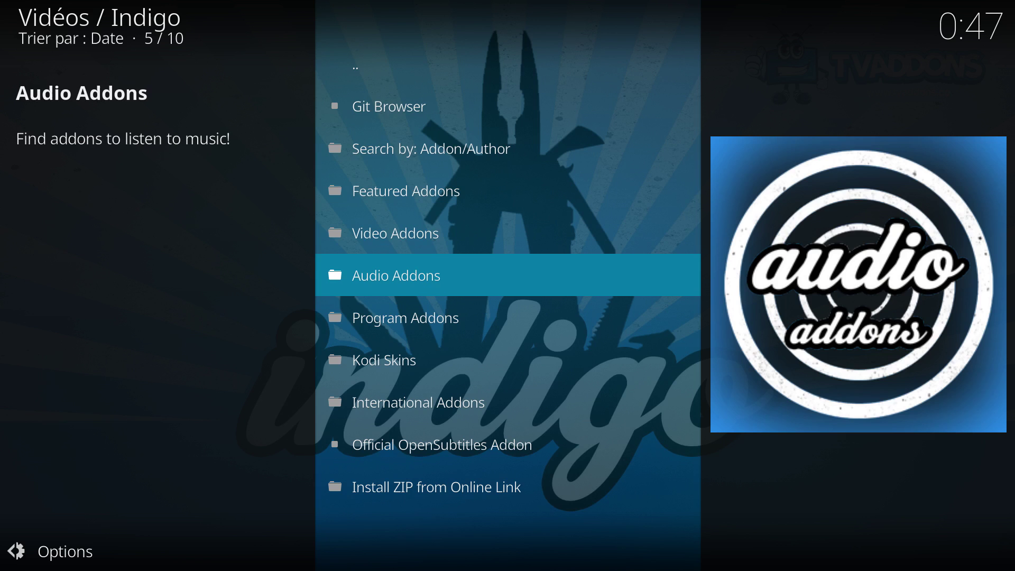
pyautogui.press('Up')
pyautogui.press('Return')
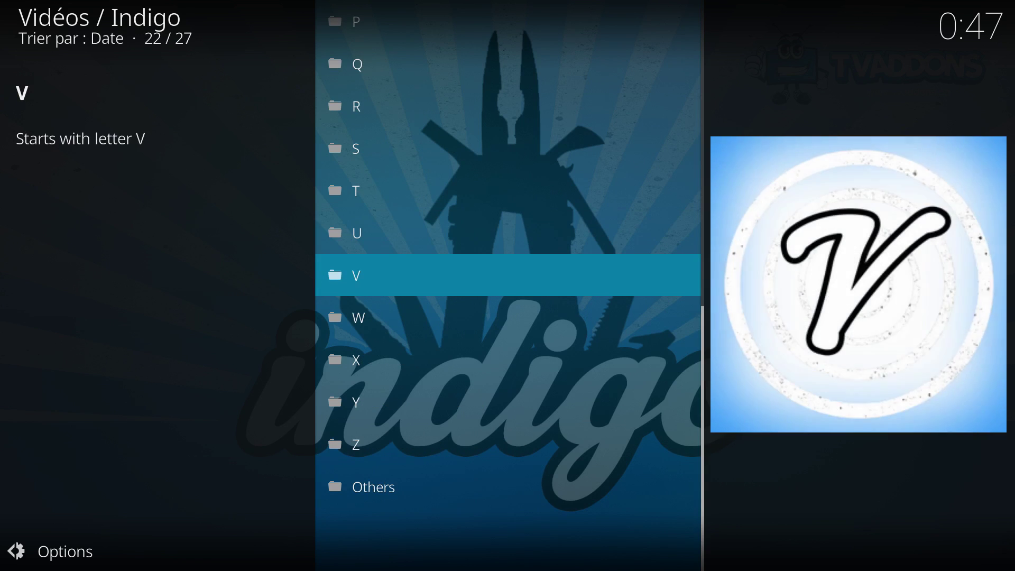
# - Look through the alphabetical index of video addons and return to the Addon Installer categories
pyautogui.press('Up')
pyautogui.press('Up')
pyautogui.press('Up')
pyautogui.press('Up')
pyautogui.press('Up')
pyautogui.press('Up')
pyautogui.press('Up')
pyautogui.press('Up')
pyautogui.press('Up')
pyautogui.press('Up')
pyautogui.press('Up')
pyautogui.press('Up')
pyautogui.press('Up')
pyautogui.press('Up')
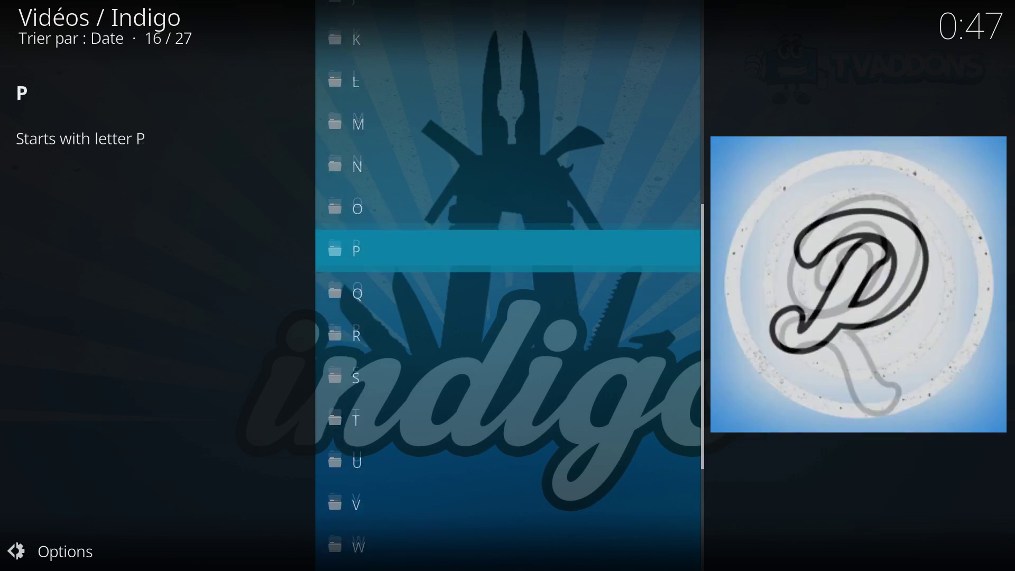
pyautogui.press('Up')
pyautogui.press('Up')
pyautogui.press('Up')
pyautogui.press('Up')
pyautogui.press('Up')
pyautogui.press('Up')
pyautogui.press('Up')
pyautogui.press('Up')
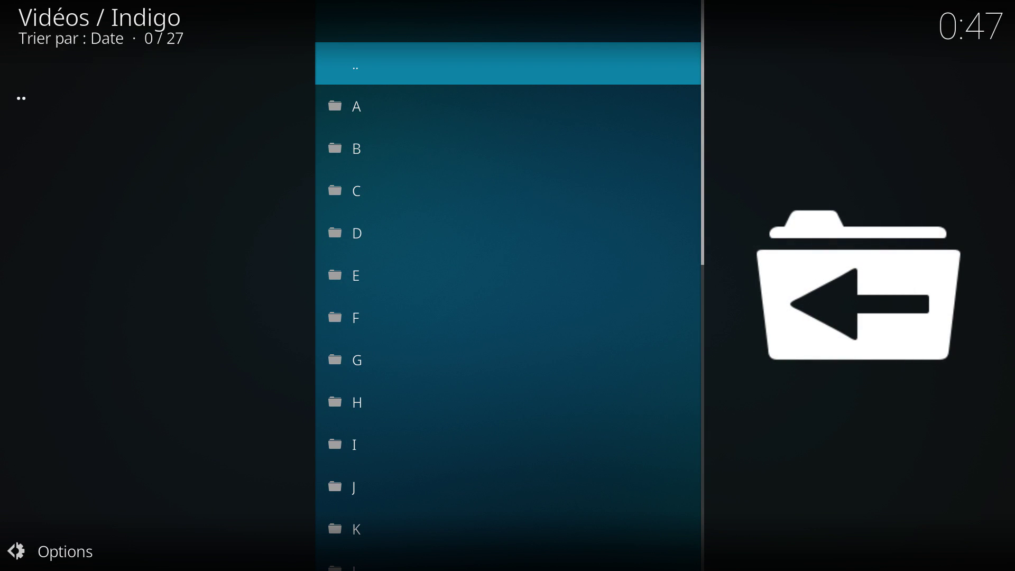
pyautogui.press('Return')
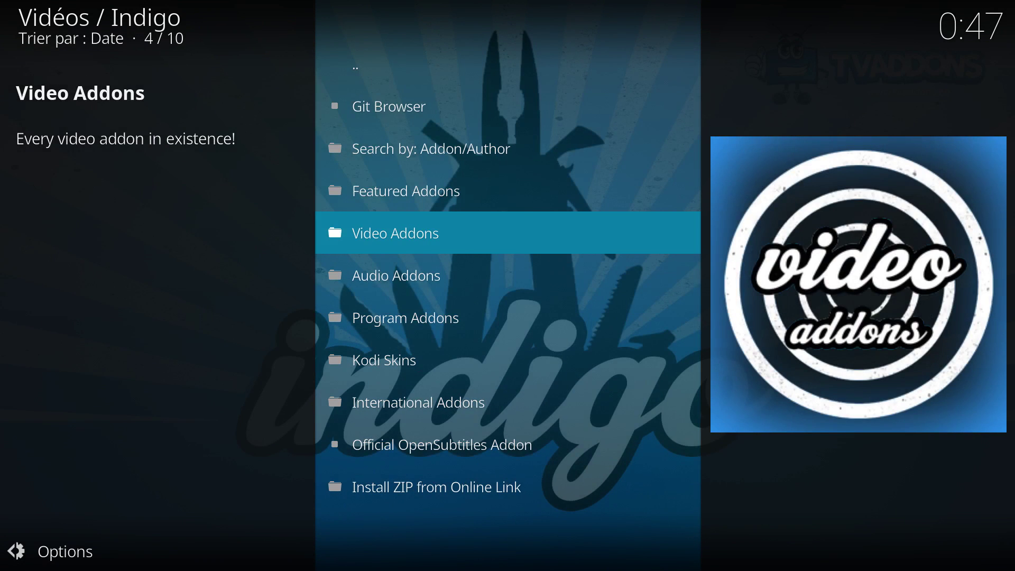
# - Look through Indigo's add-on categories from Video Addons to International Addons, ending on Git Browser
pyautogui.press('Down')
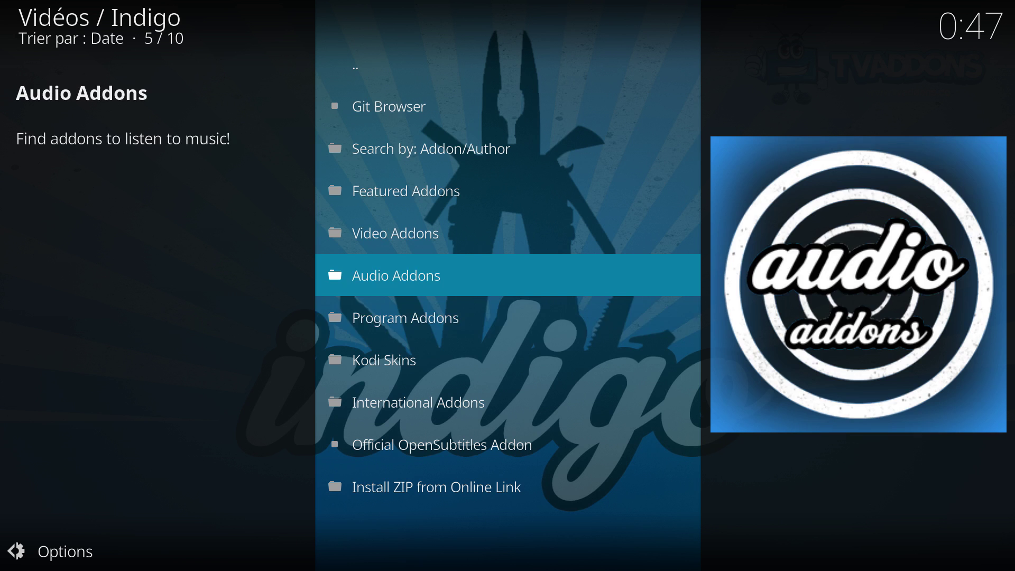
pyautogui.press('Down')
pyautogui.press('Down')
pyautogui.press('Down')
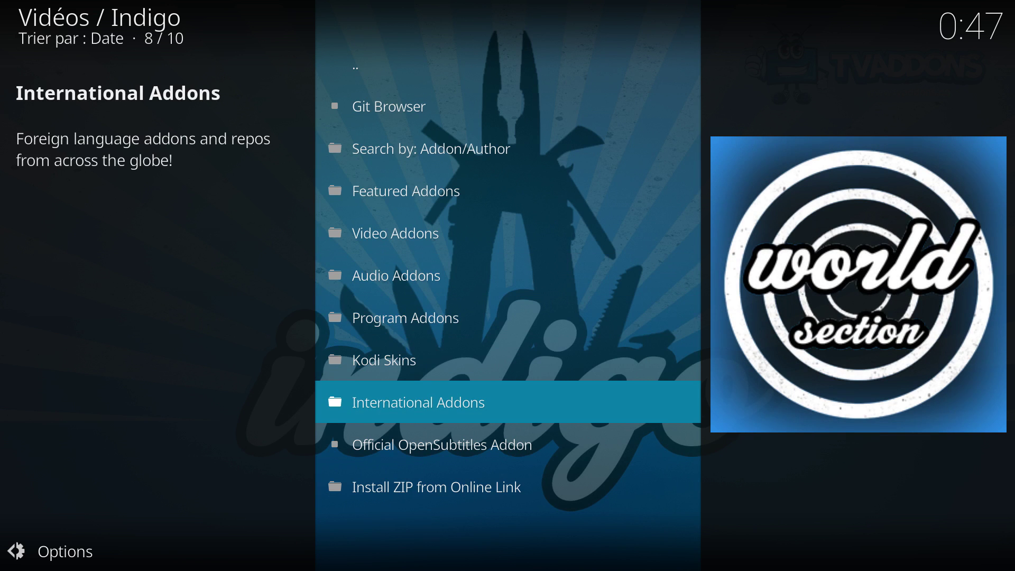
pyautogui.press('Up')
pyautogui.press('Up')
pyautogui.press('Up')
pyautogui.press('Up')
pyautogui.press('Up')
pyautogui.press('Up')
pyautogui.press('Up')
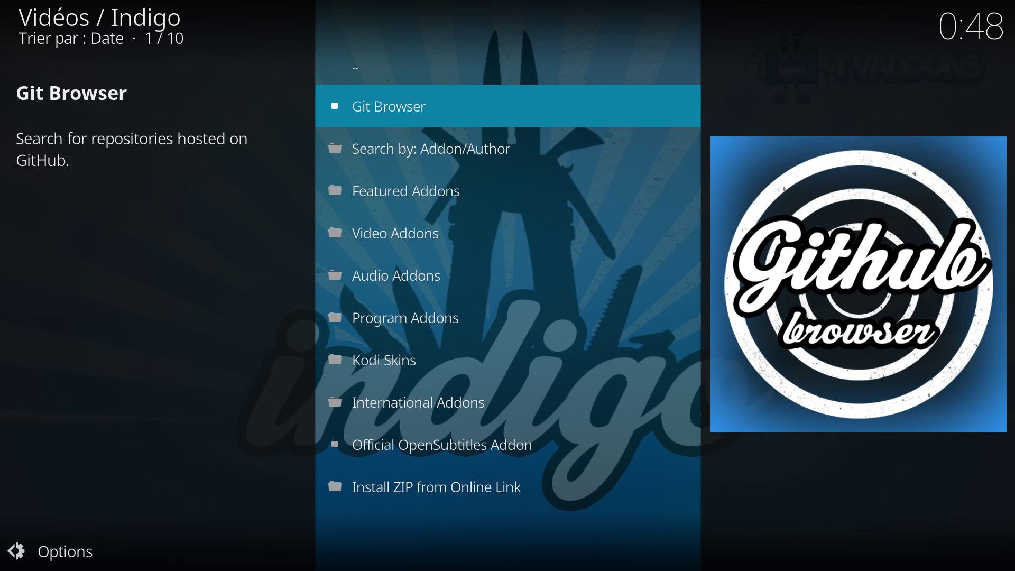
pyautogui.press('Down')
pyautogui.press('Down')
pyautogui.press('Up')
pyautogui.press('Up')
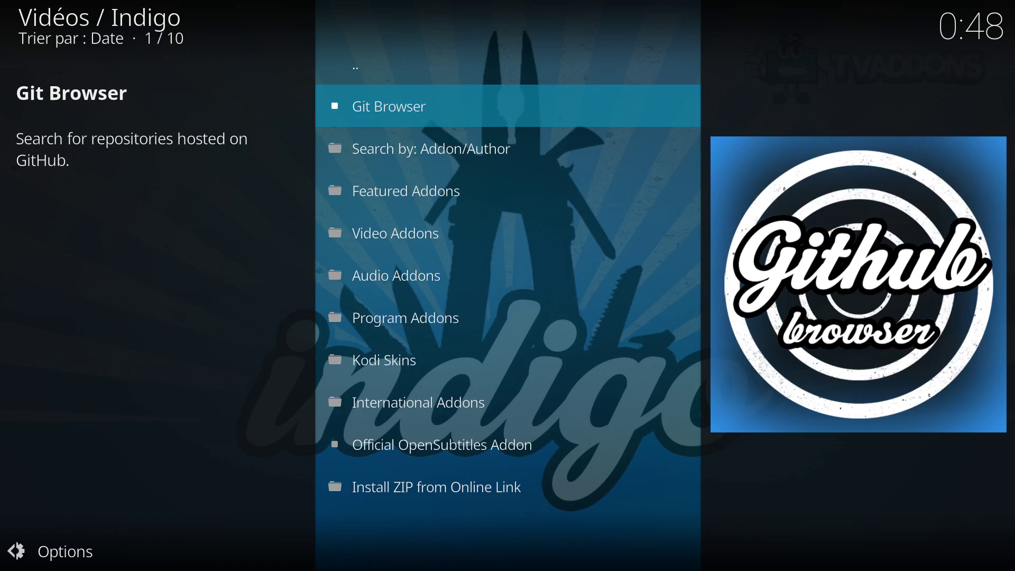
# - Install the Git Browser extension from Indigo, accepting its download
pyautogui.press('Return')
pyautogui.press('Left')
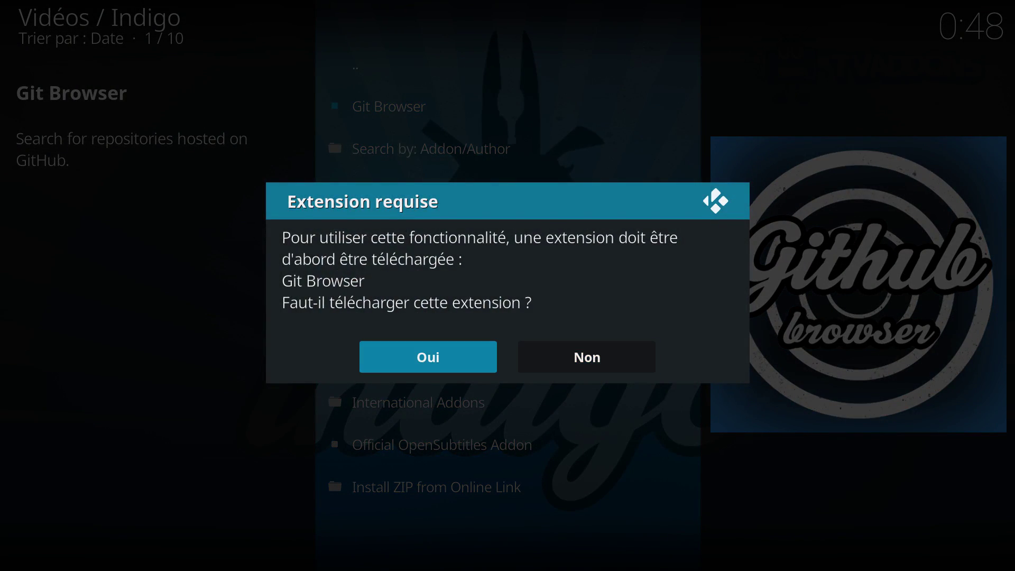
pyautogui.press('Return')
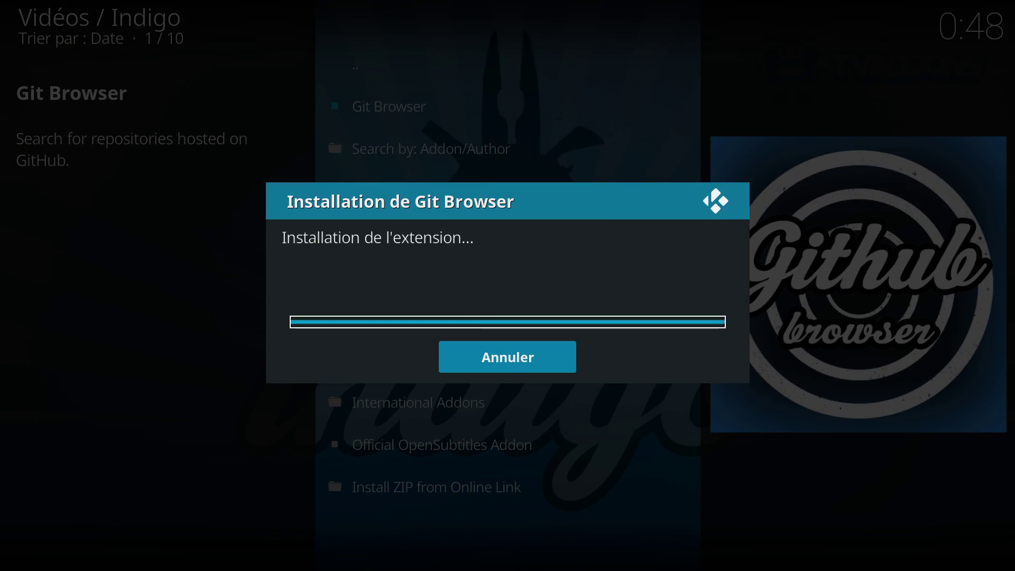
# - Open Git Browser to view its GitHub Browser Instructions, and return to the Indigo add-on list
pyautogui.press('Down')
pyautogui.press('Up')
pyautogui.press('Return')
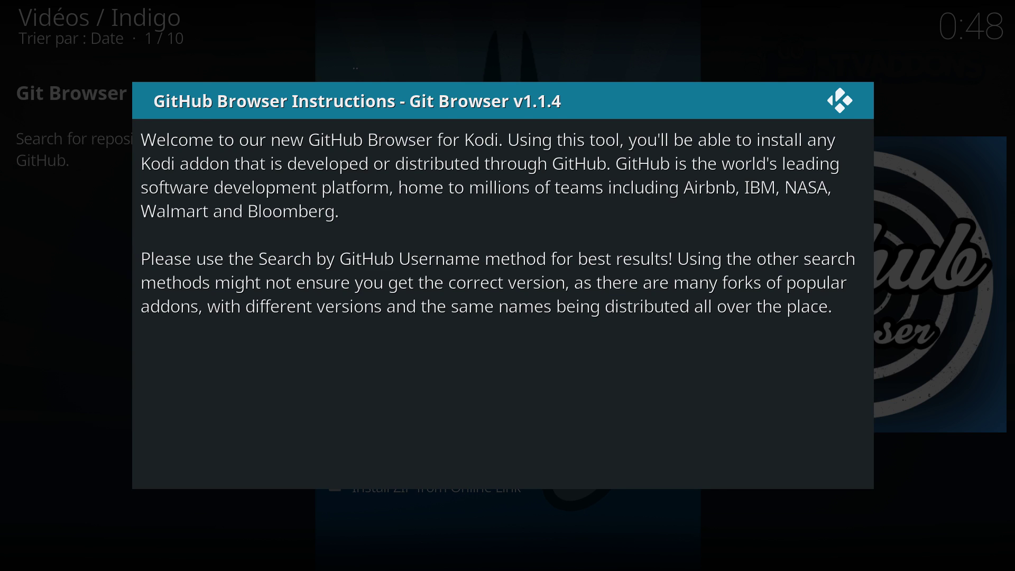
pyautogui.press('Escape')
pyautogui.press('Up')
pyautogui.press('Return')
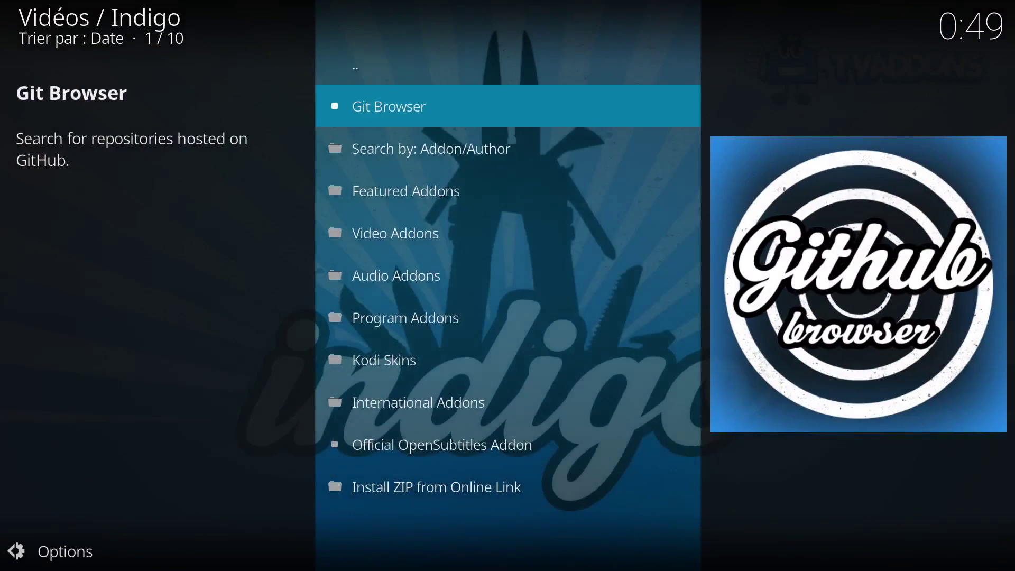
# - Open Indigo's add-on search by name or author and leave the search text empty
pyautogui.press('Down')
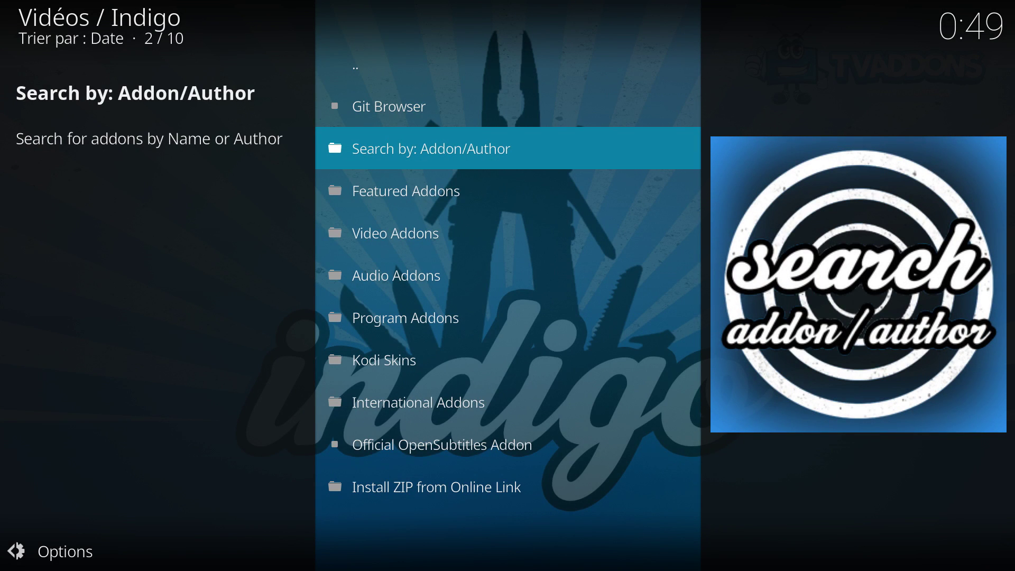
pyautogui.press('Return')
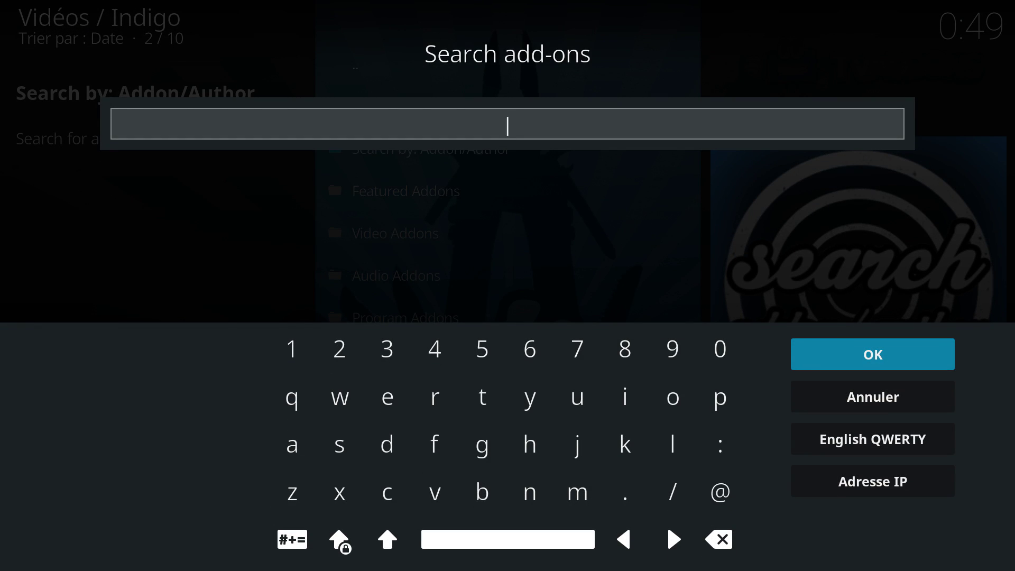
pyautogui.press('Return')
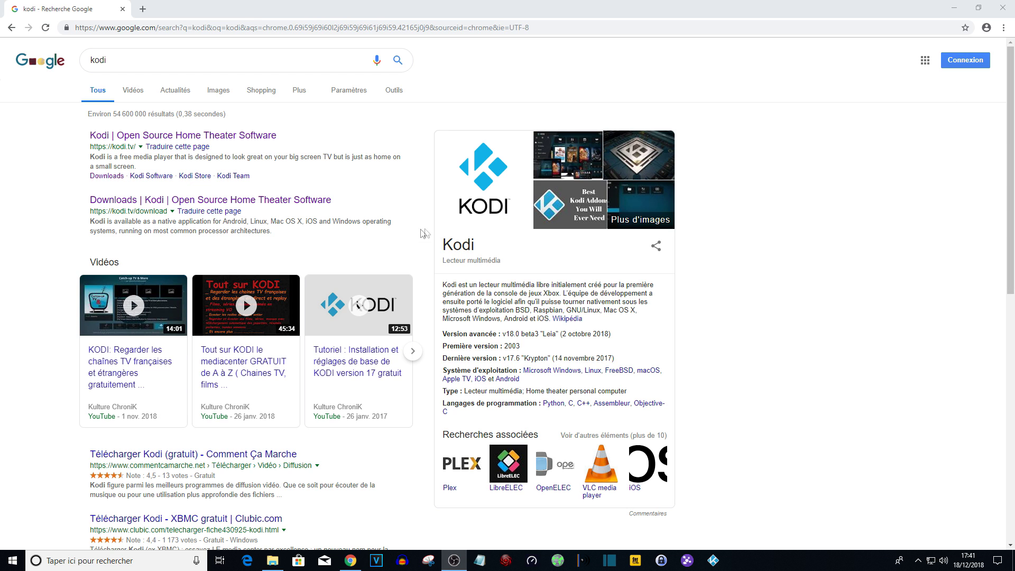
# - Open the Kodi Downloads page, dismiss the translation offer, and show the pre-release builds for Windows
pyautogui.click(163, 209)
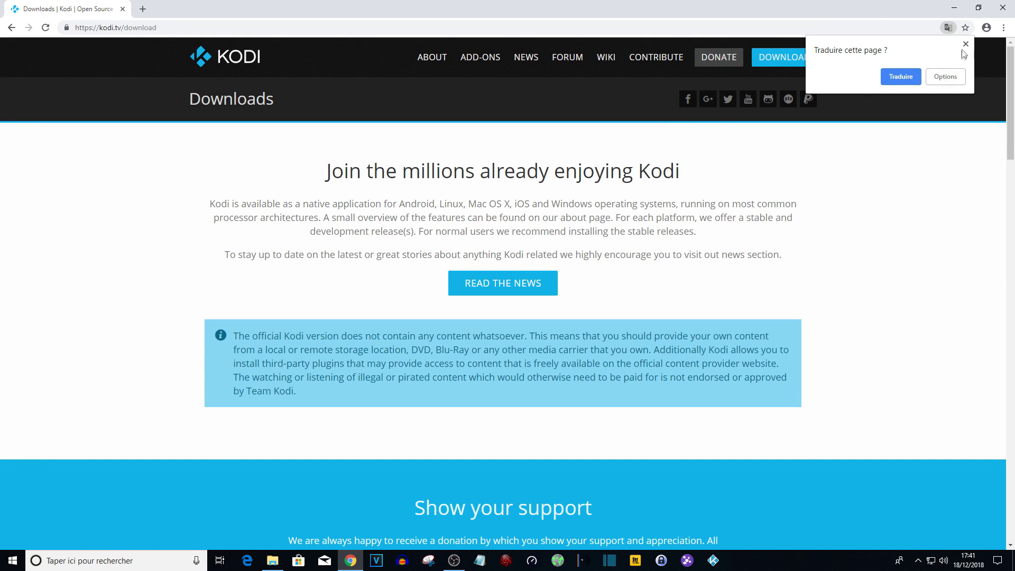
pyautogui.click(964, 44)
pyautogui.scroll(-12, 526, 268)
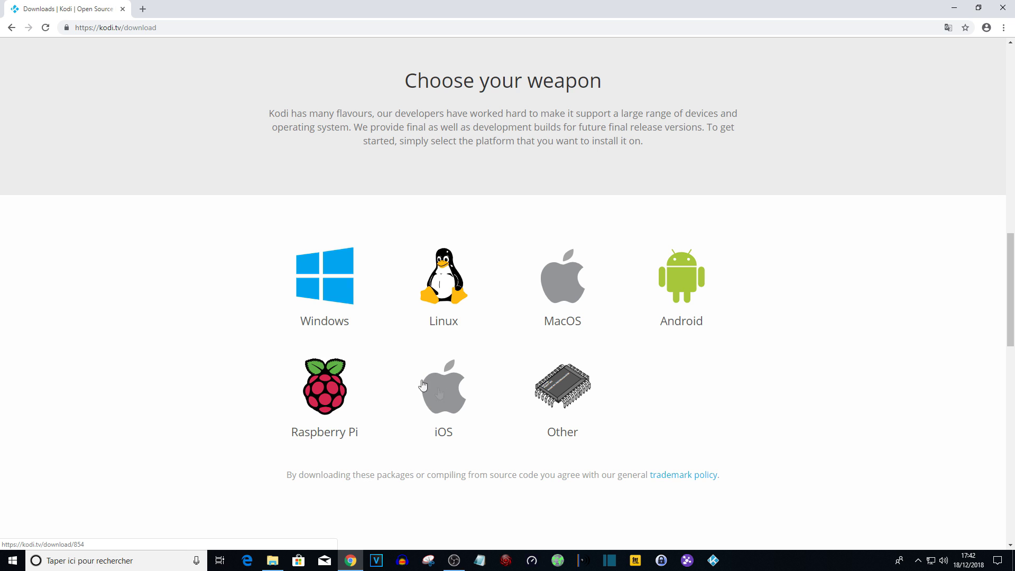
pyautogui.click(337, 303)
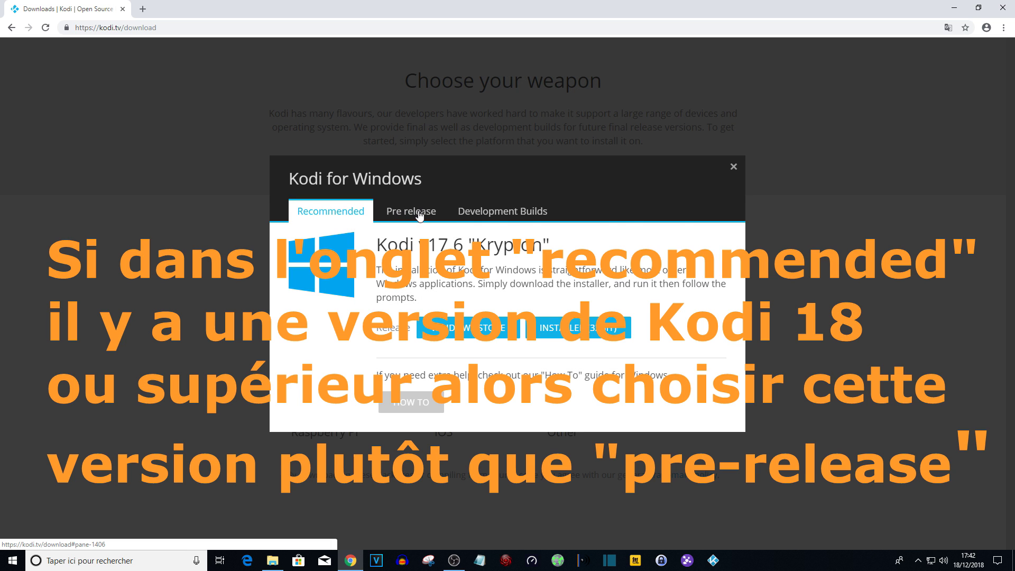
pyautogui.click(408, 212)
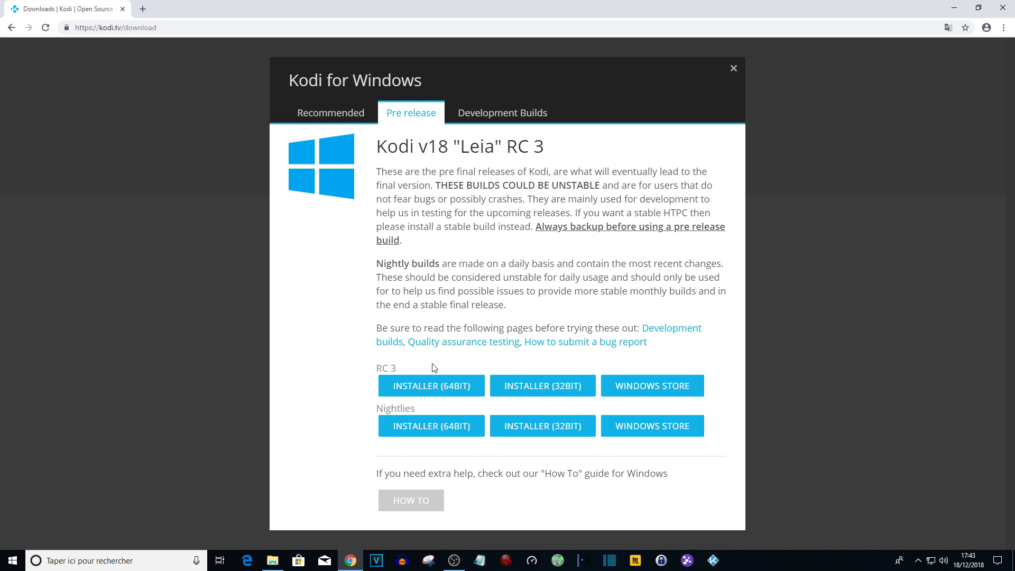
# - Run the kodi-18.0-Leia_rc3-x64 installer, accept the licence, and install Kodi to C:\Program Files\Kodi
pyautogui.click(272, 560)
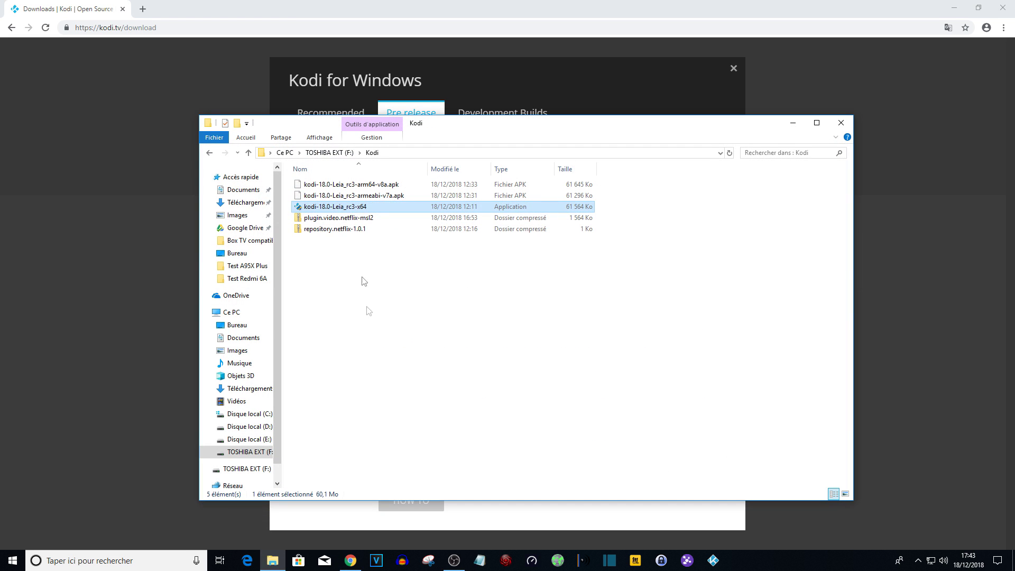
pyautogui.doubleClick(352, 206)
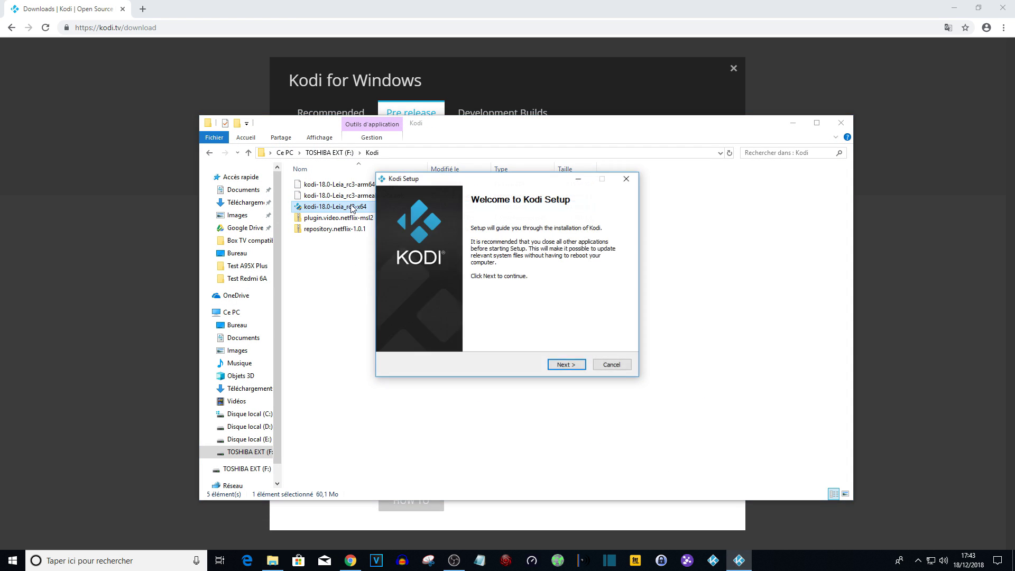
pyautogui.click(565, 365)
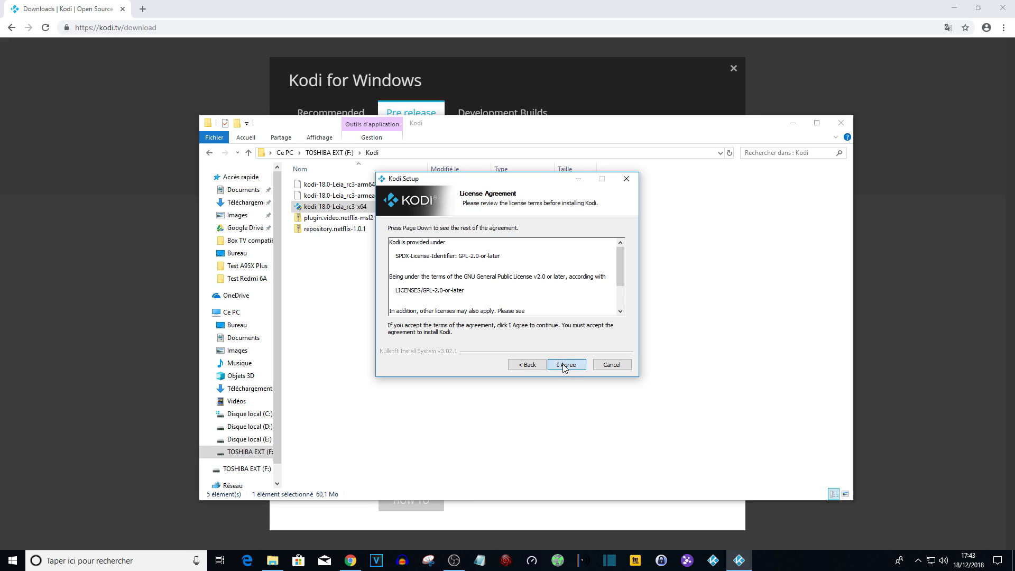
pyautogui.click(564, 364)
pyautogui.click(564, 364)
pyautogui.click(564, 364)
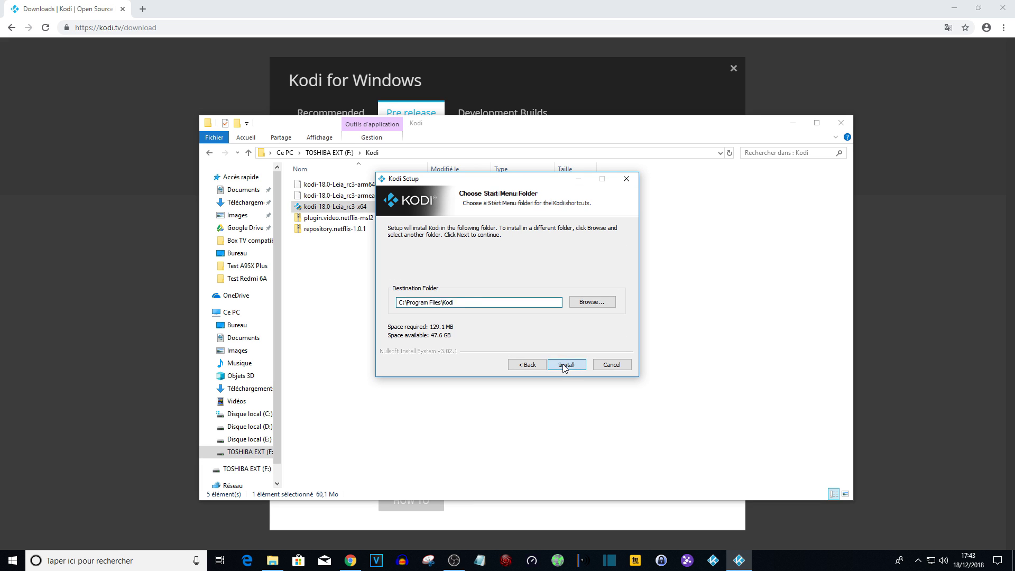
pyautogui.click(564, 364)
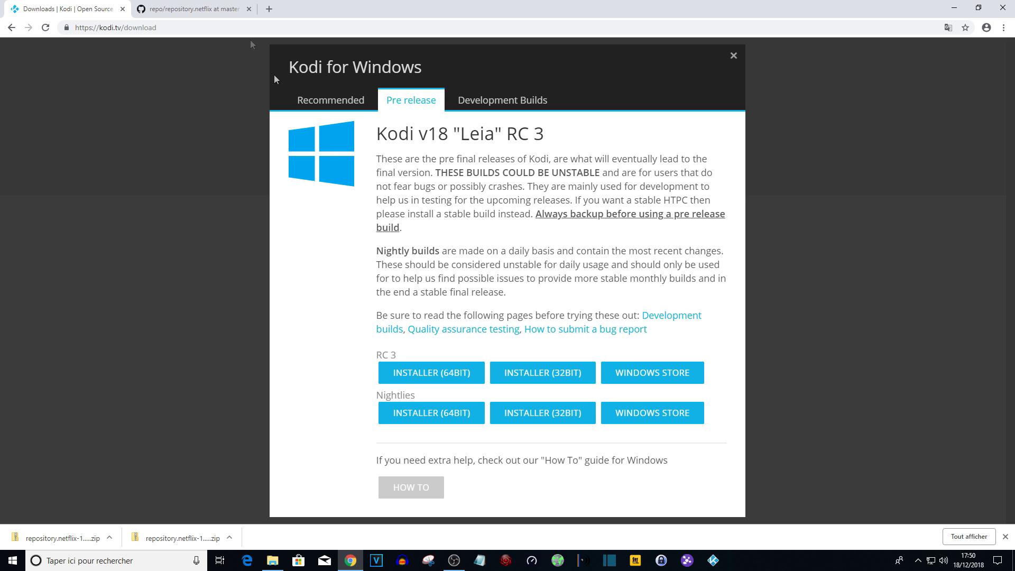
# - Download repository.netflix-1.0.1.zip from the repository.netflix folder of the kodinerds GitHub repo
pyautogui.click(205, 4)
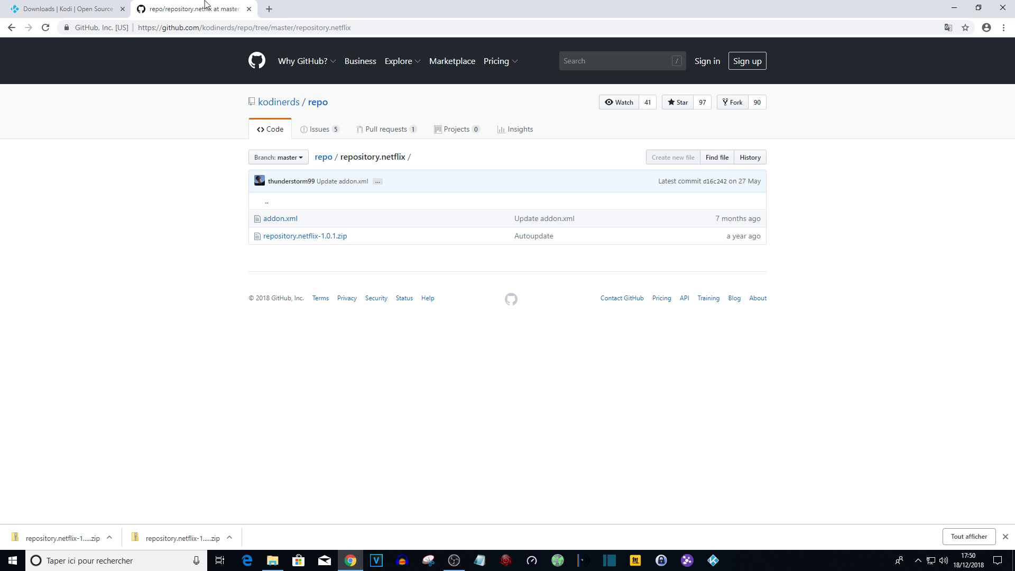
pyautogui.click(312, 243)
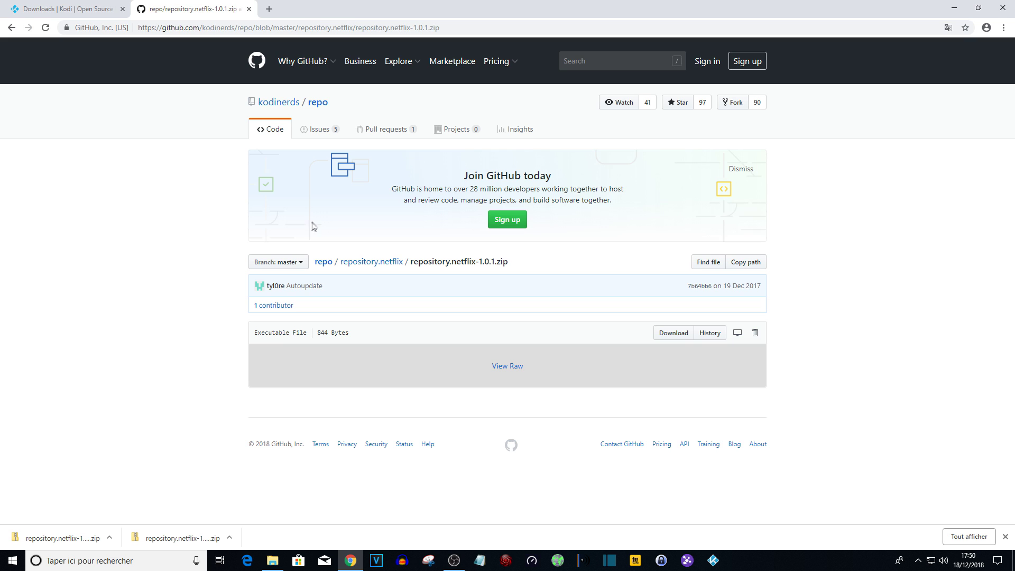
pyautogui.click(677, 340)
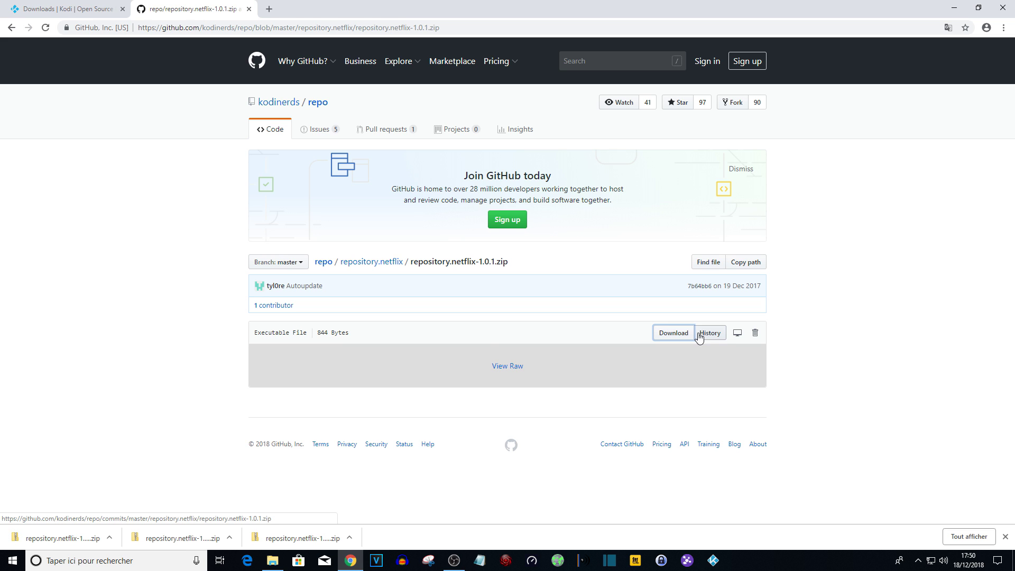
# - Switch to Kodi by searching Windows for "ko", and open Kodi's add-on browser
pyautogui.click(140, 561)
pyautogui.write('ko')
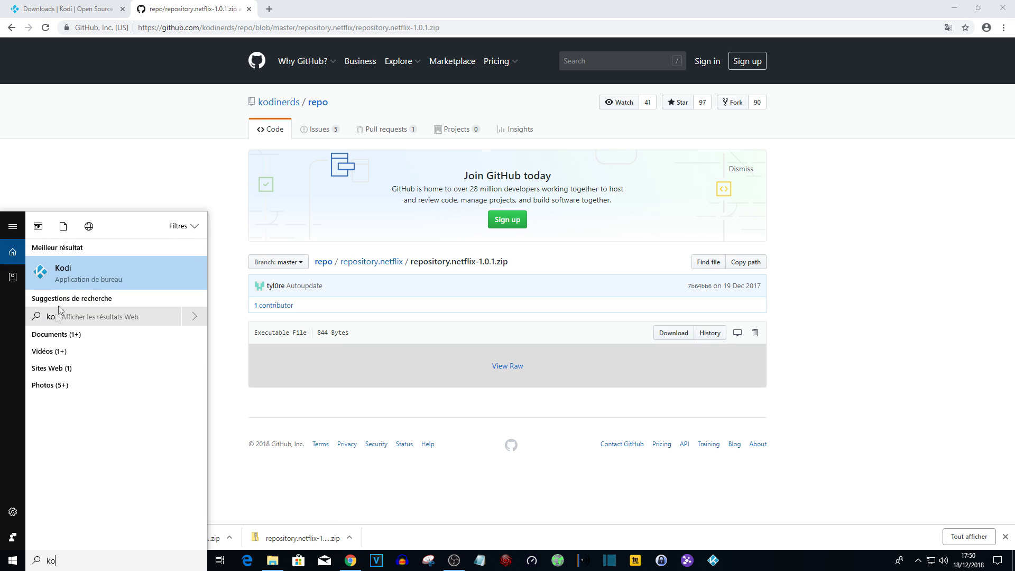
pyautogui.click(72, 275)
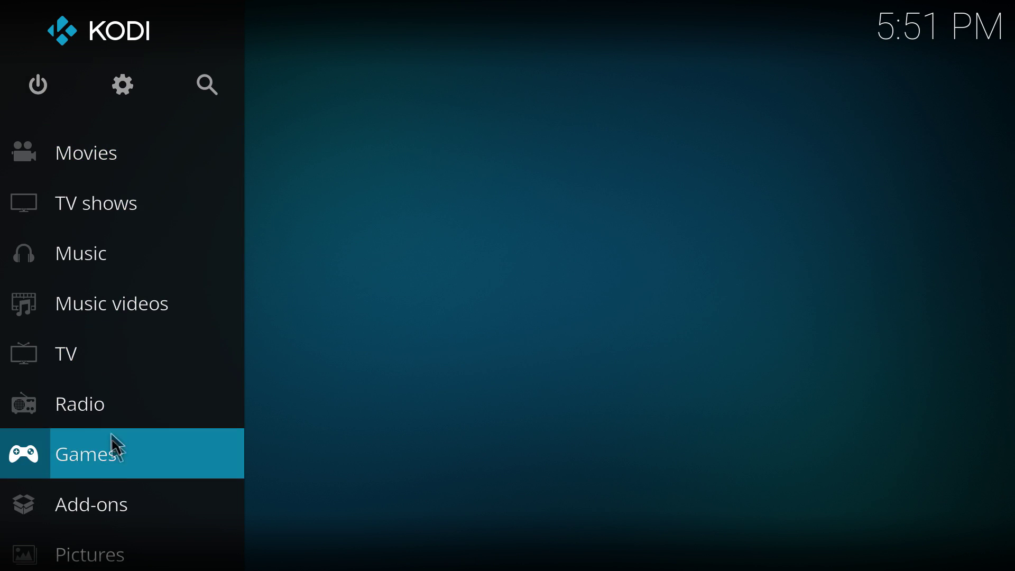
pyautogui.click(120, 510)
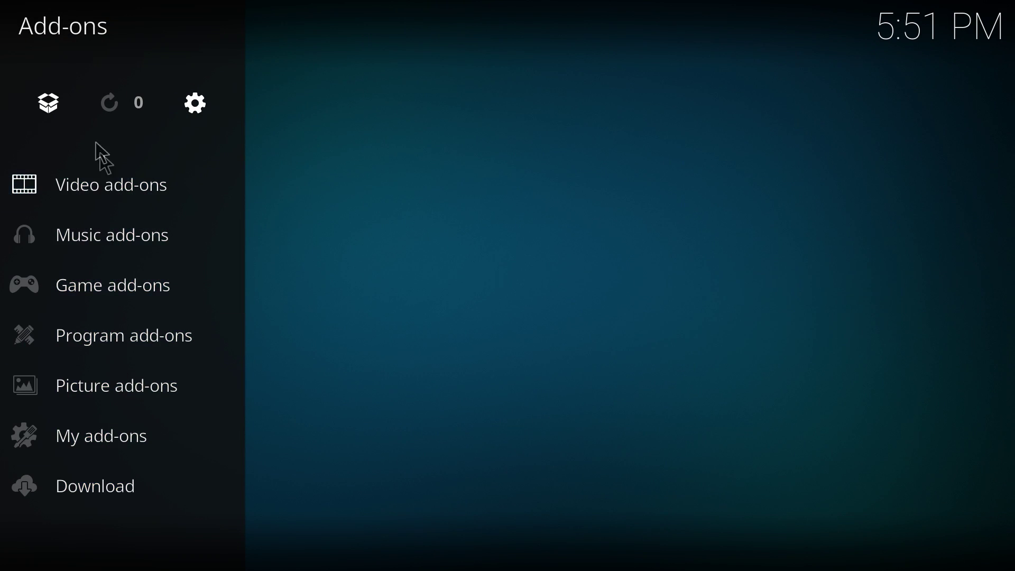
pyautogui.click(43, 109)
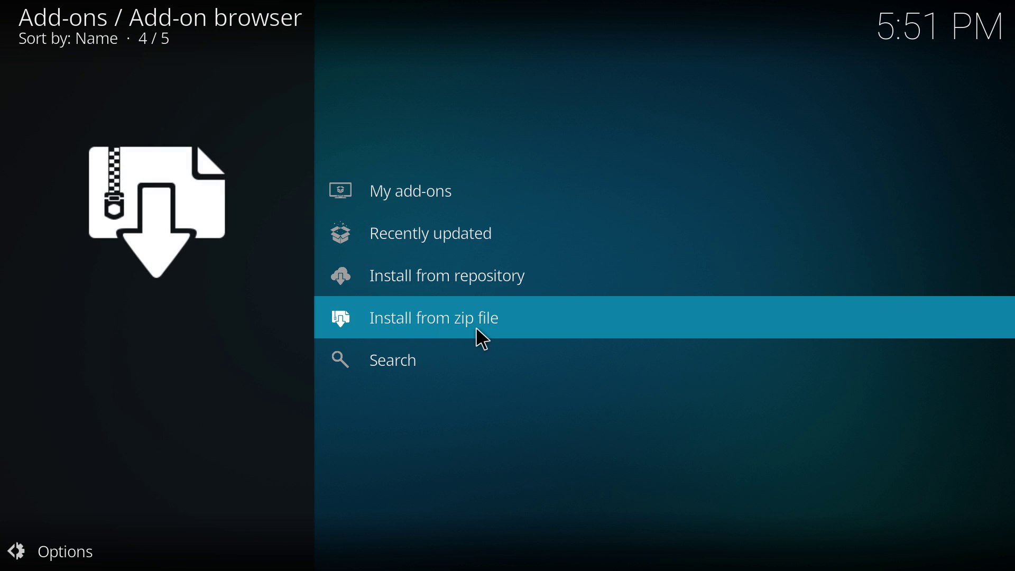
# - Enable add-on installation from unknown sources, accept the warning, and return to the add-on browser
pyautogui.click(476, 328)
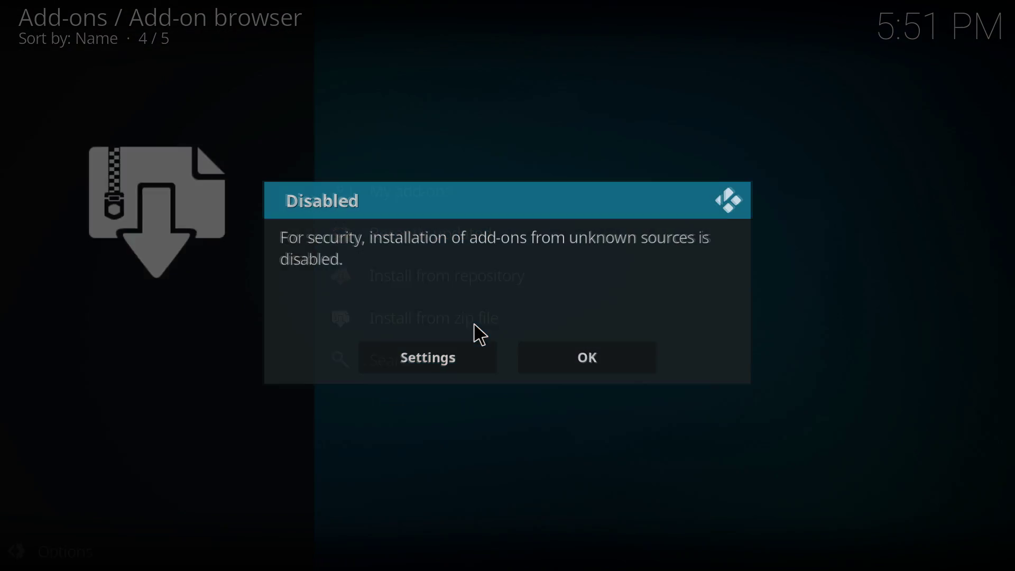
pyautogui.click(443, 370)
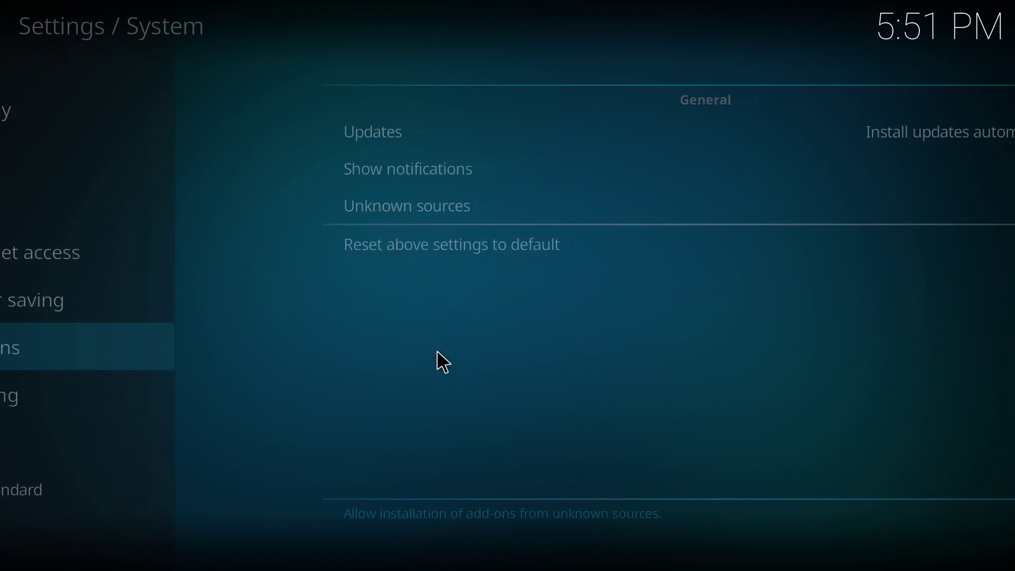
pyautogui.click(483, 208)
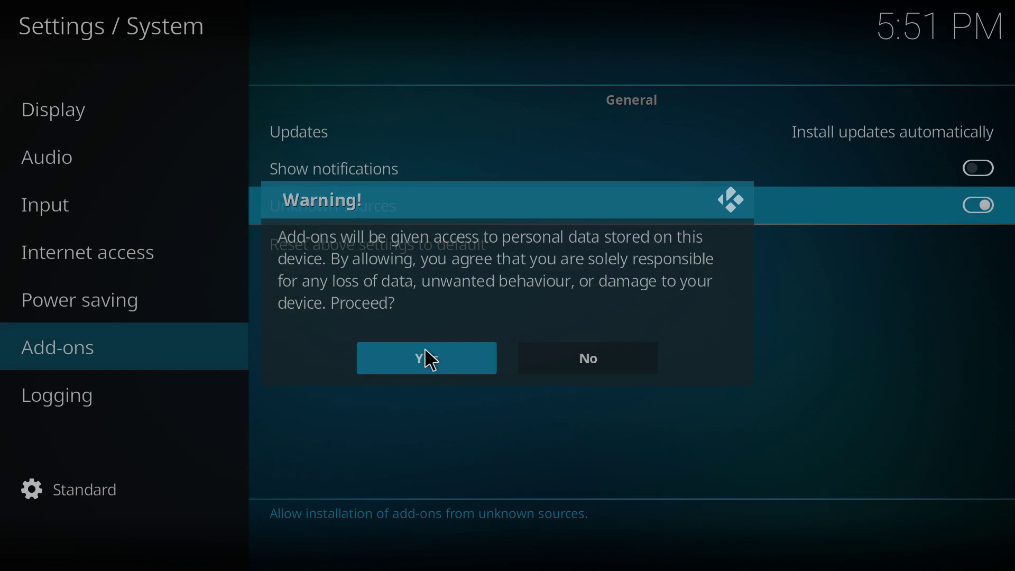
pyautogui.click(425, 350)
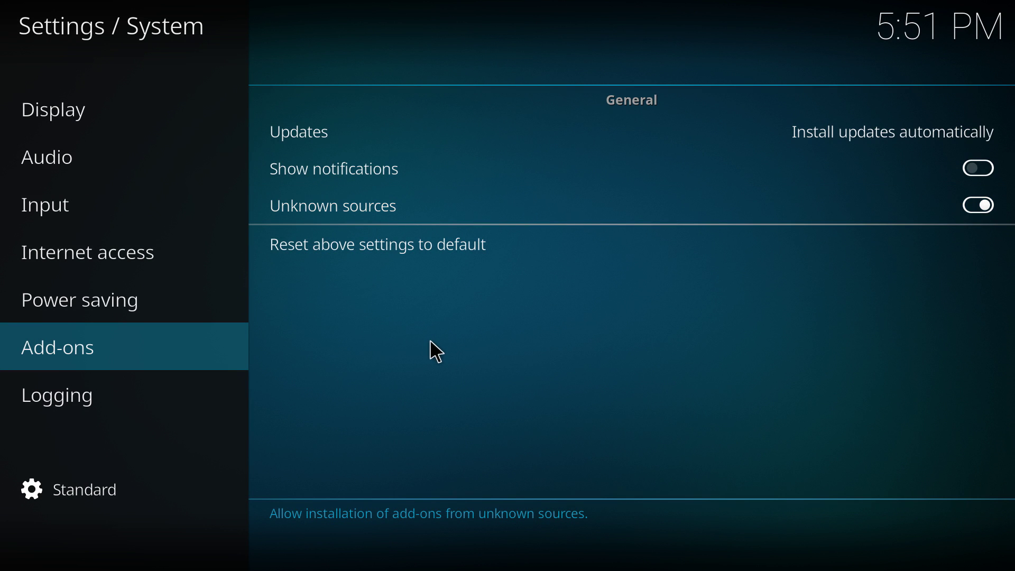
pyautogui.press('Escape')
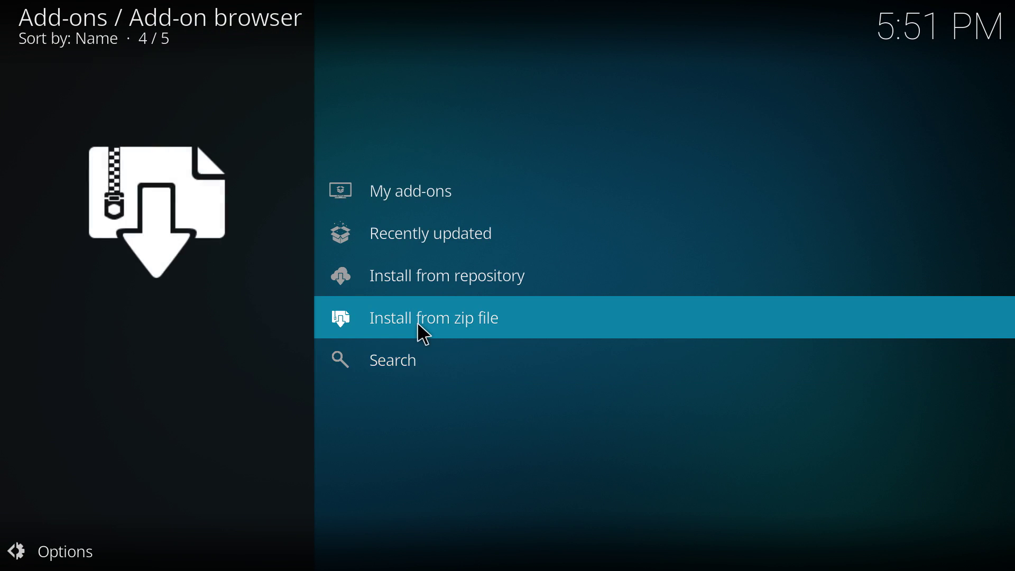
# - Install the Netflix Addon Repository from the zip file F:\Kodi\repository.netflix-1.0.1.zip
pyautogui.click(447, 317)
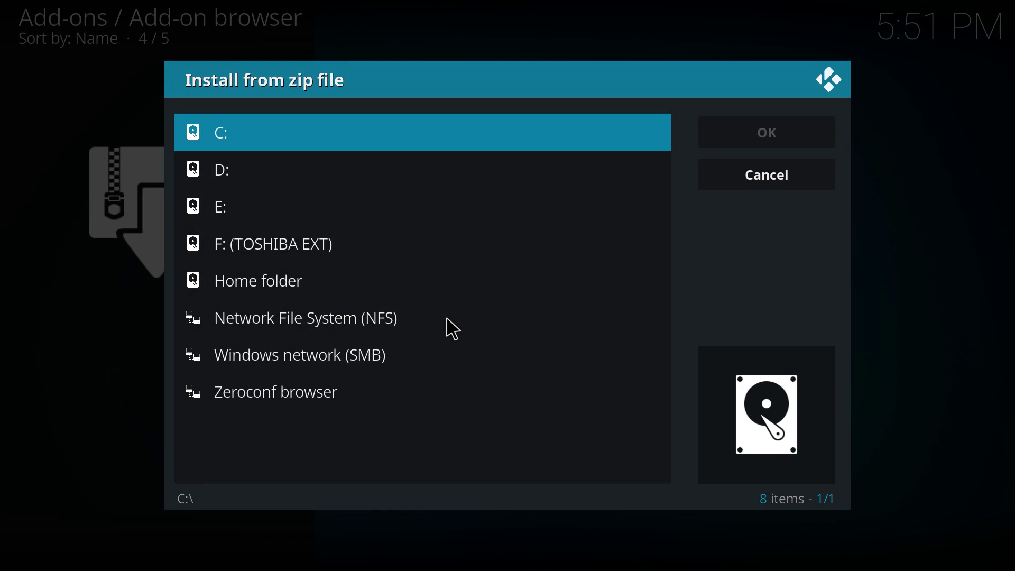
pyautogui.click(288, 252)
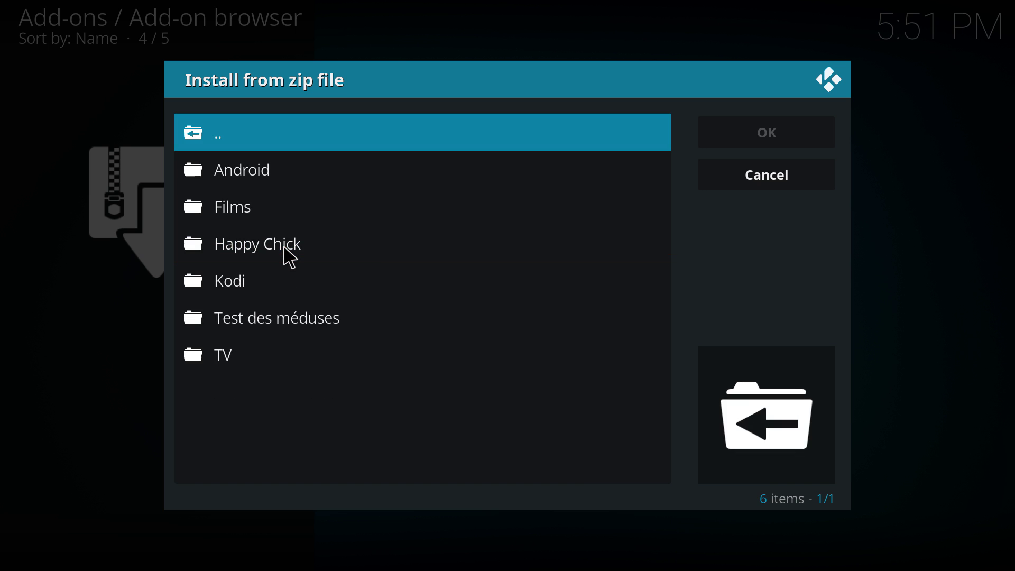
pyautogui.click(279, 288)
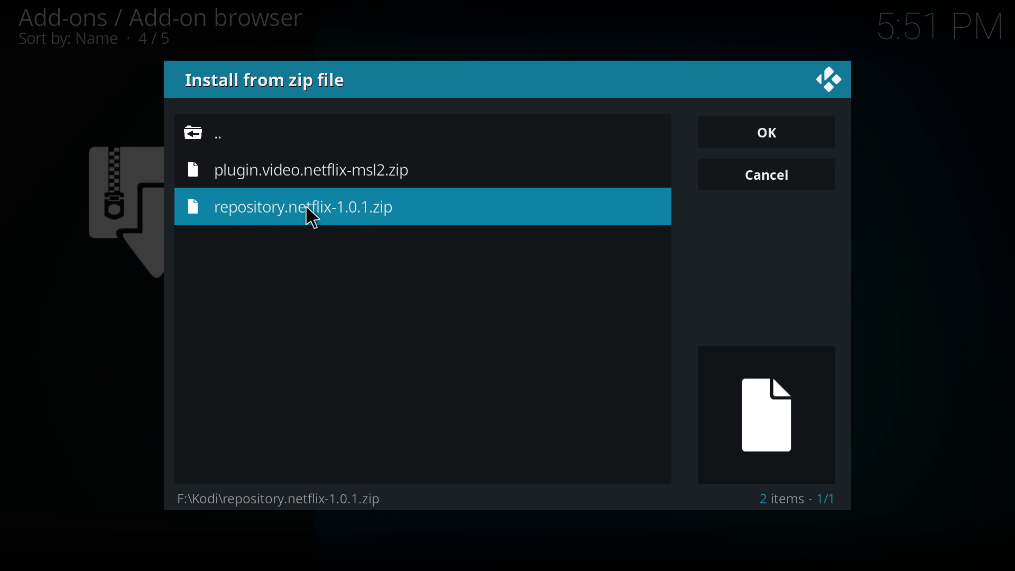
pyautogui.click(313, 217)
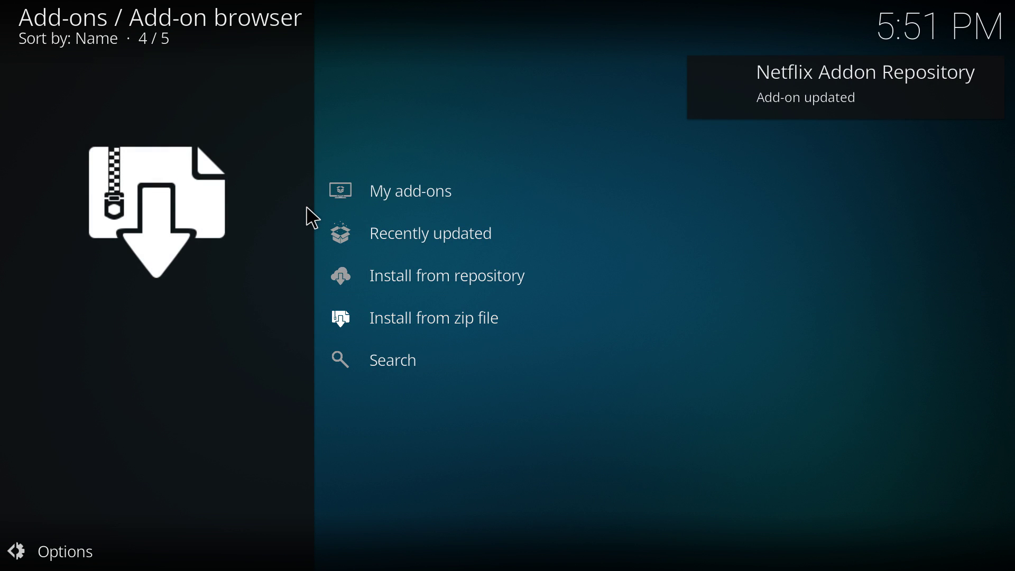
# - Install version 0.13.21 of the Netflix video add-on from the Netflix Addon Repository, accepting its additional add-ons
pyautogui.click(448, 277)
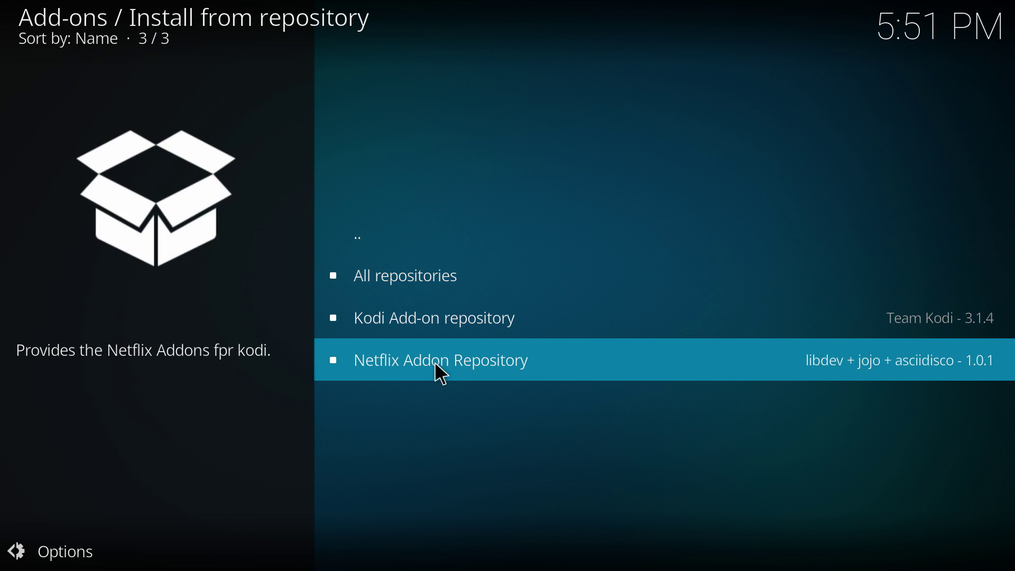
pyautogui.click(449, 373)
pyautogui.click(400, 318)
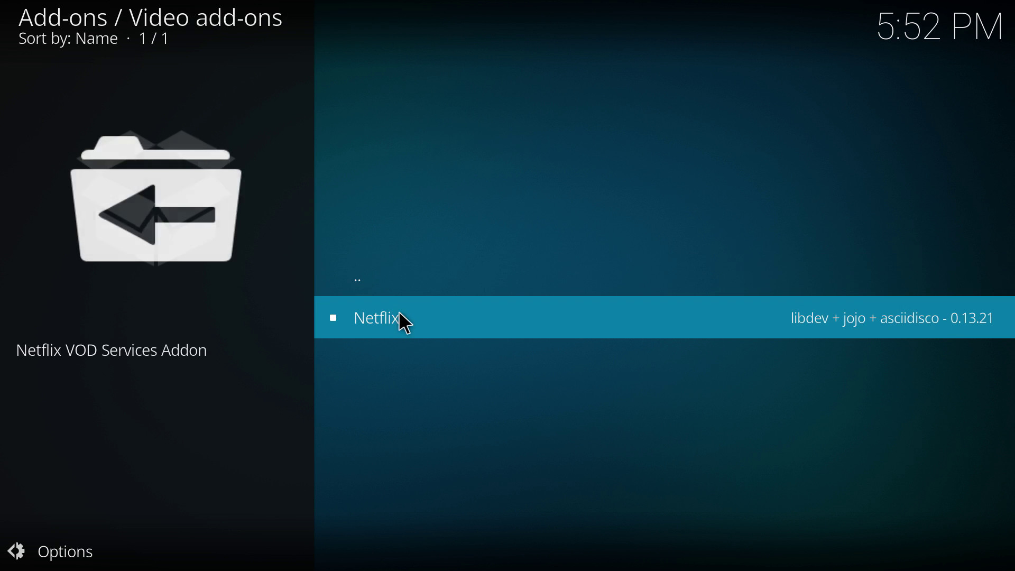
pyautogui.click(397, 327)
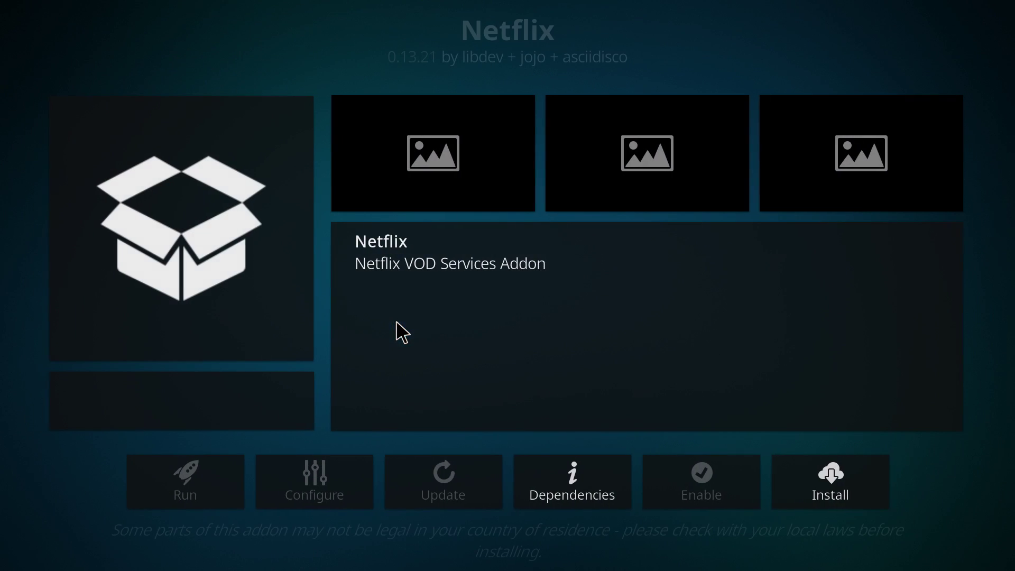
pyautogui.click(801, 478)
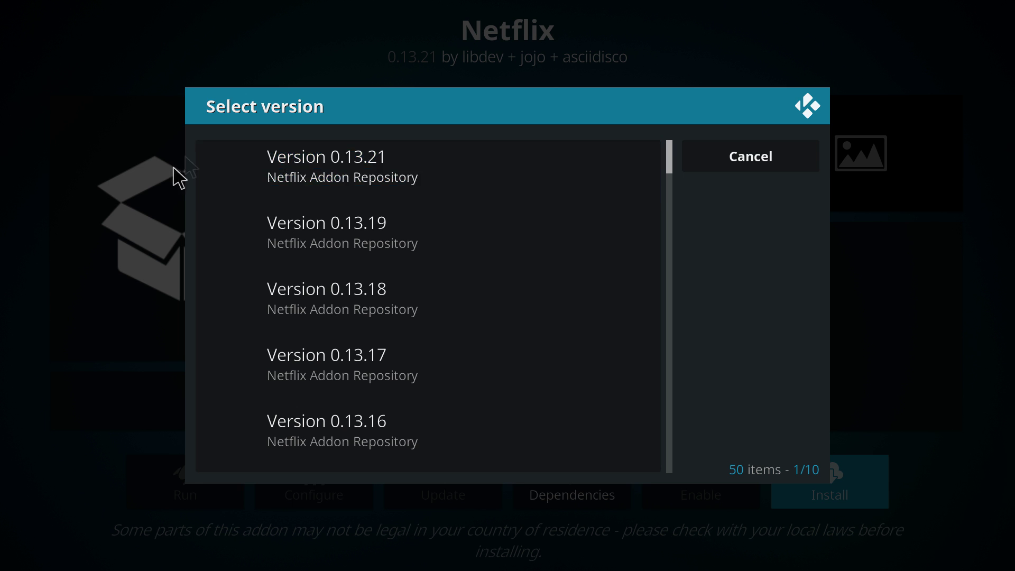
pyautogui.click(362, 168)
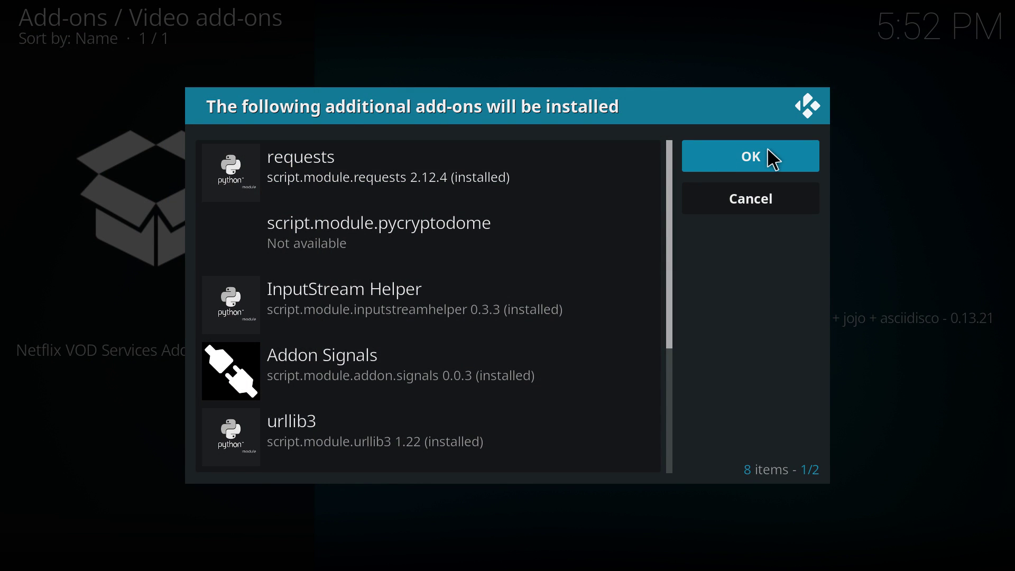
pyautogui.click(773, 159)
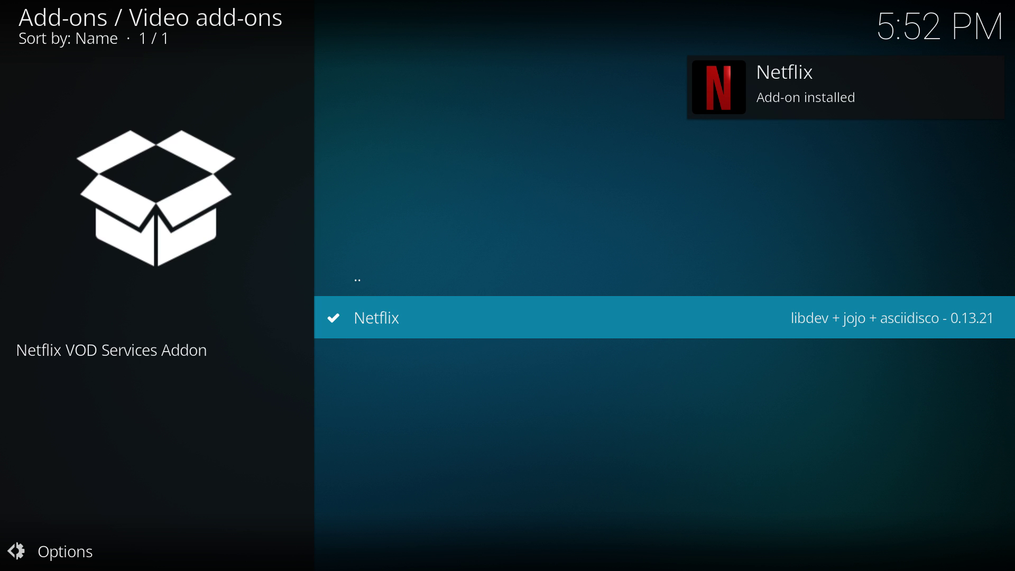
# - Install InputStream Adaptive from the downloadable VideoPlayer InputStream add-ons and return to the home screen
pyautogui.press('Escape')
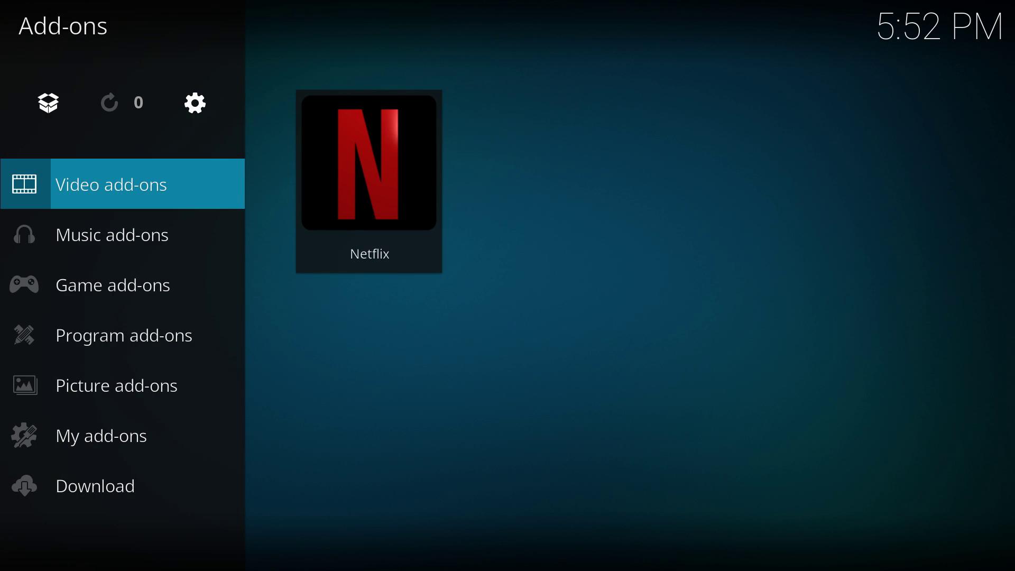
pyautogui.moveTo(80, 499)
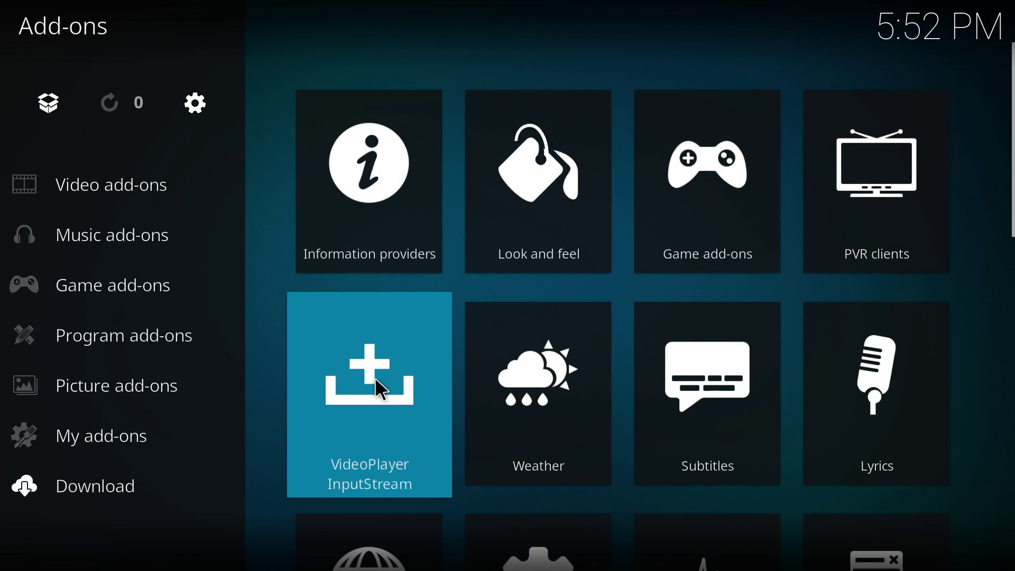
pyautogui.click(376, 380)
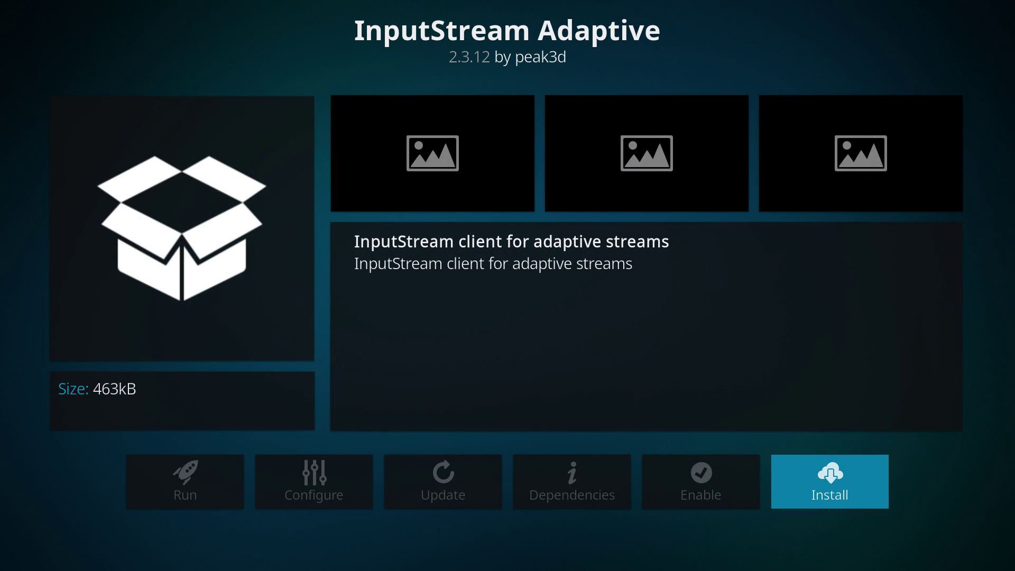
pyautogui.click(810, 480)
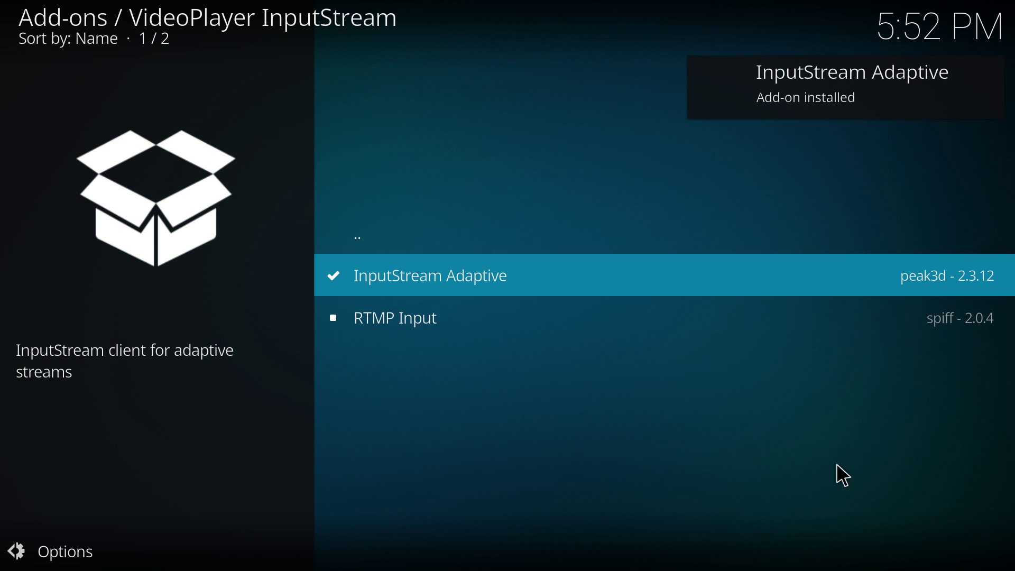
pyautogui.press('BackSpace')
pyautogui.press('BackSpace')
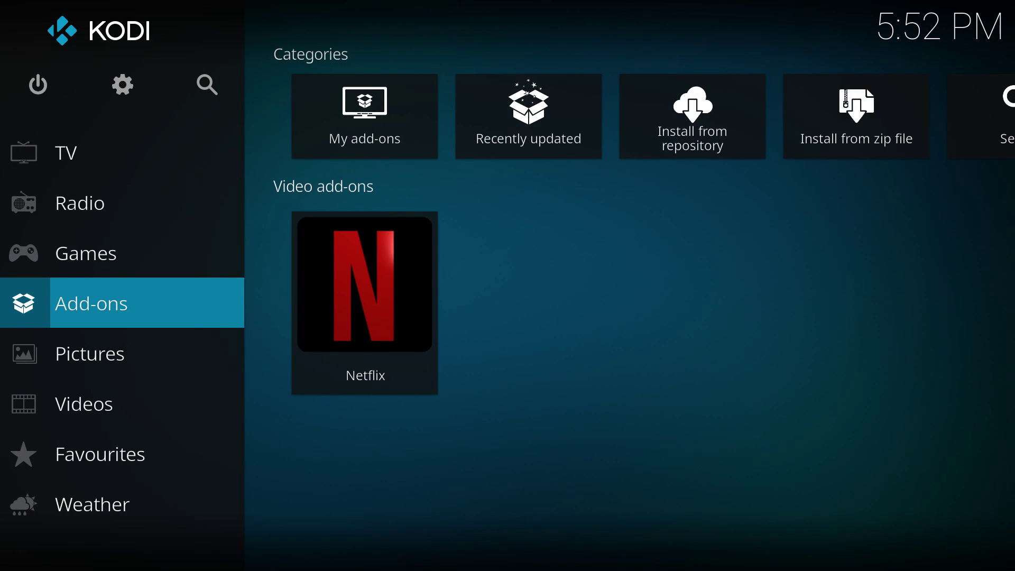
# - Switch accounts in the Netflix add-on's settings and enter the account password
pyautogui.rightClick(387, 302)
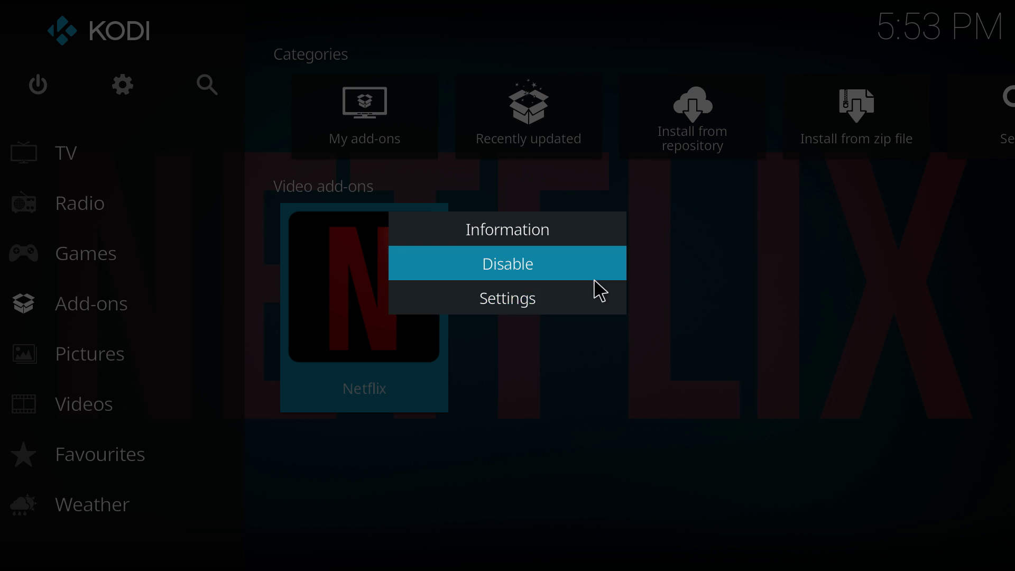
pyautogui.click(503, 299)
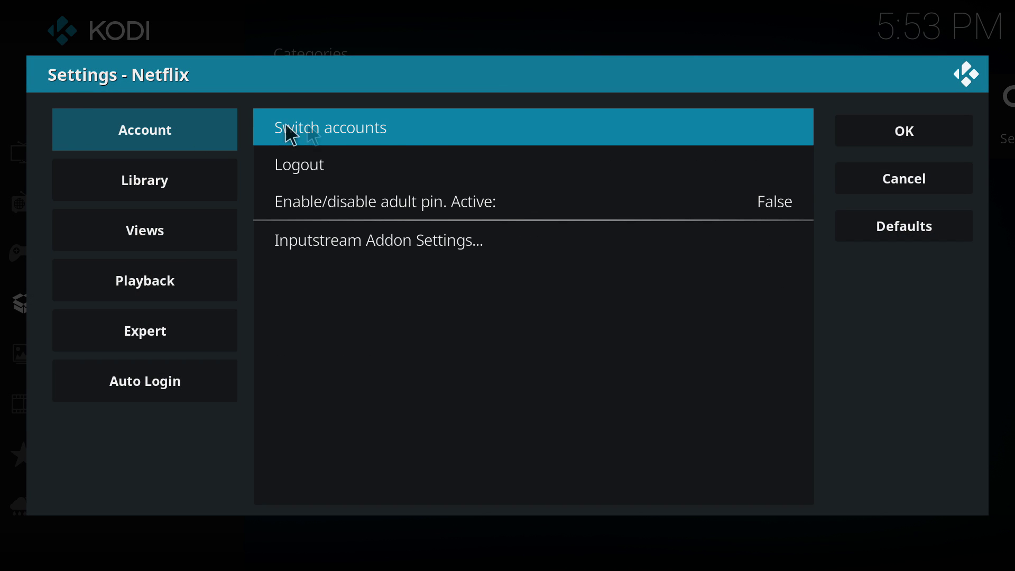
pyautogui.click(431, 127)
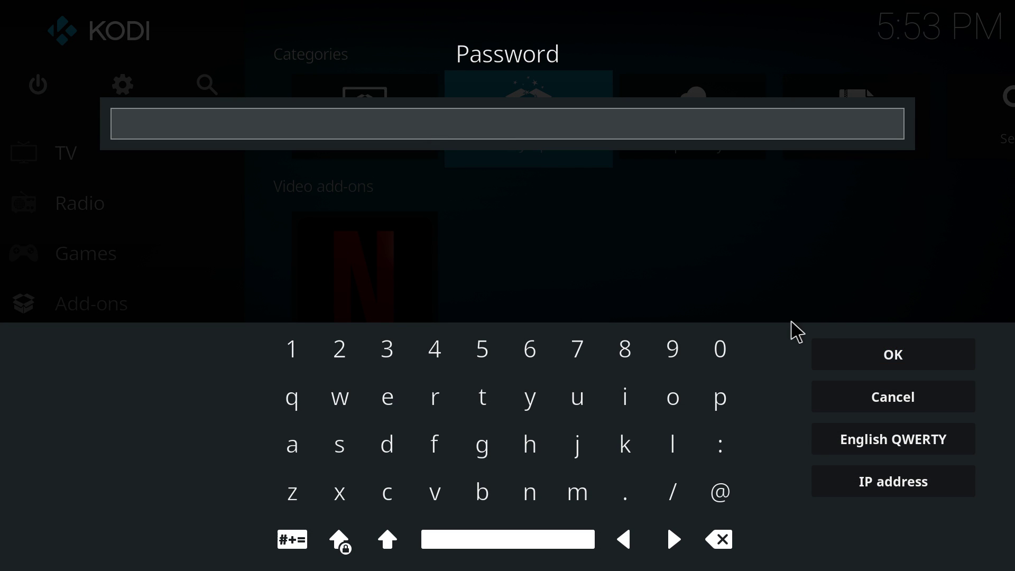
pyautogui.hotkey('ctrl', 'v')
pyautogui.click(893, 362)
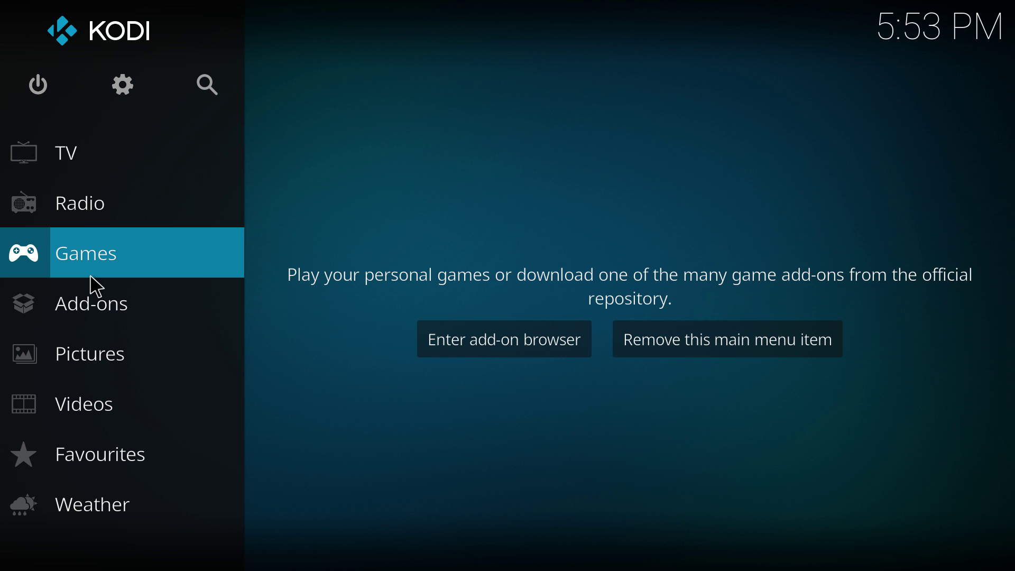
# - Exit Kodi and start it again by searching Windows for "ko"
pyautogui.click(46, 100)
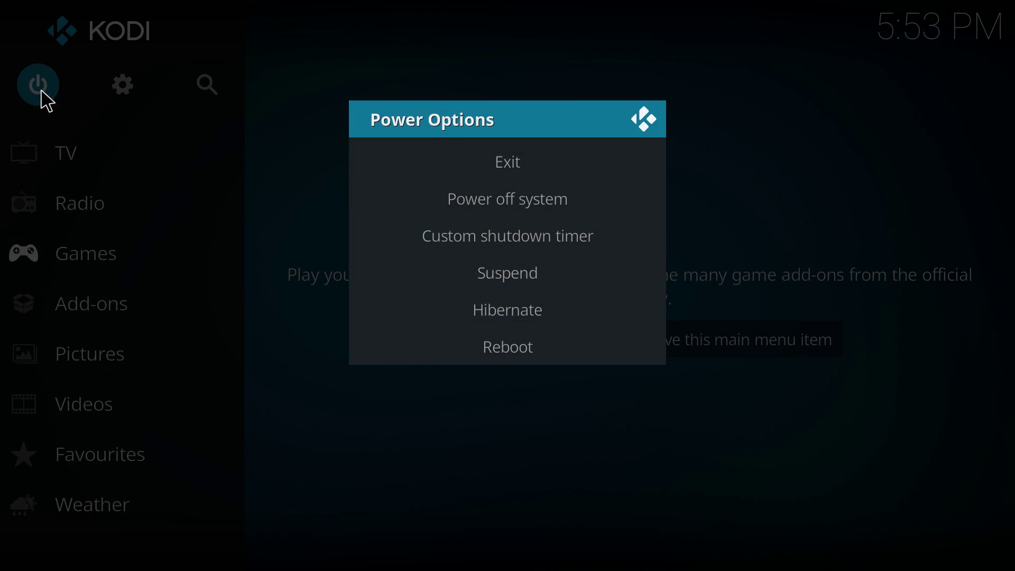
pyautogui.click(515, 166)
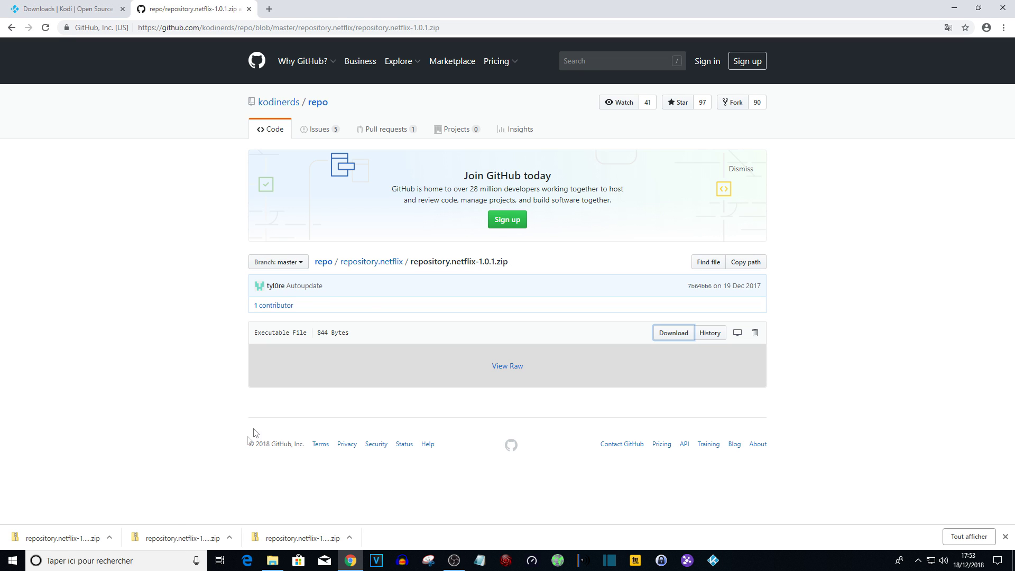
pyautogui.click(89, 566)
pyautogui.write('ko')
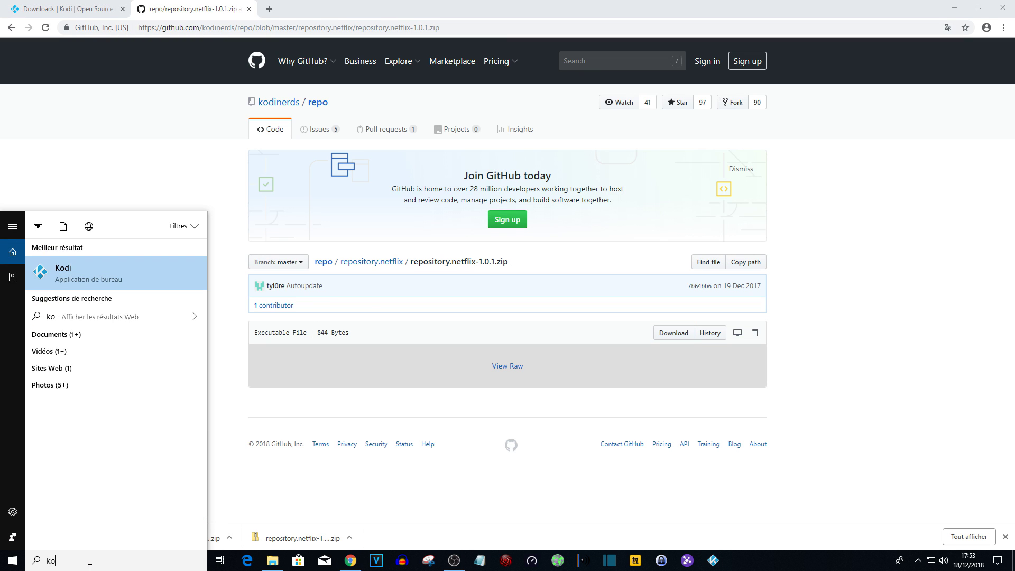
pyautogui.click(84, 275)
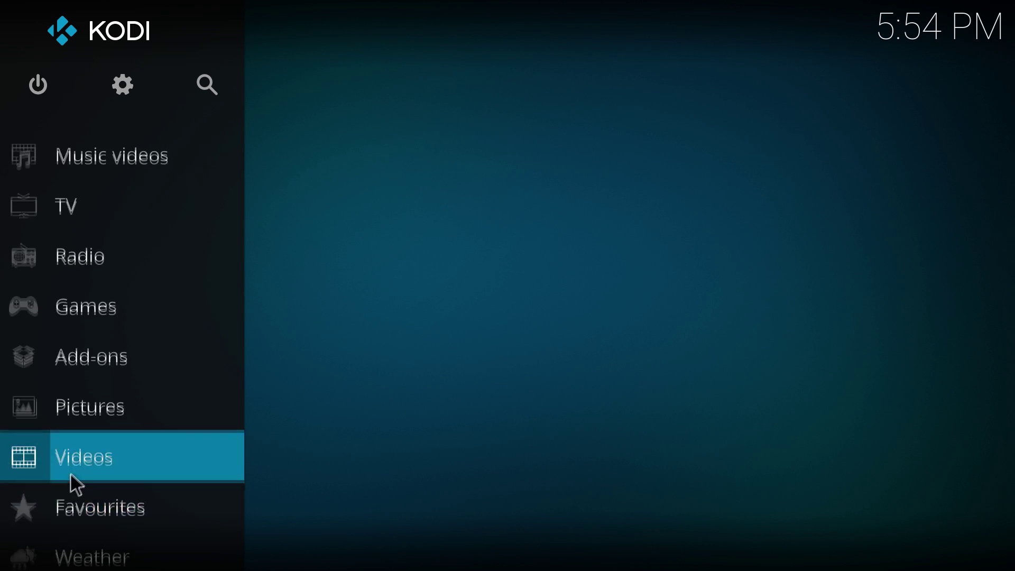
# - Open the Netflix add-on from the video add-ons and browse its Tendances actuelles list
pyautogui.click(94, 397)
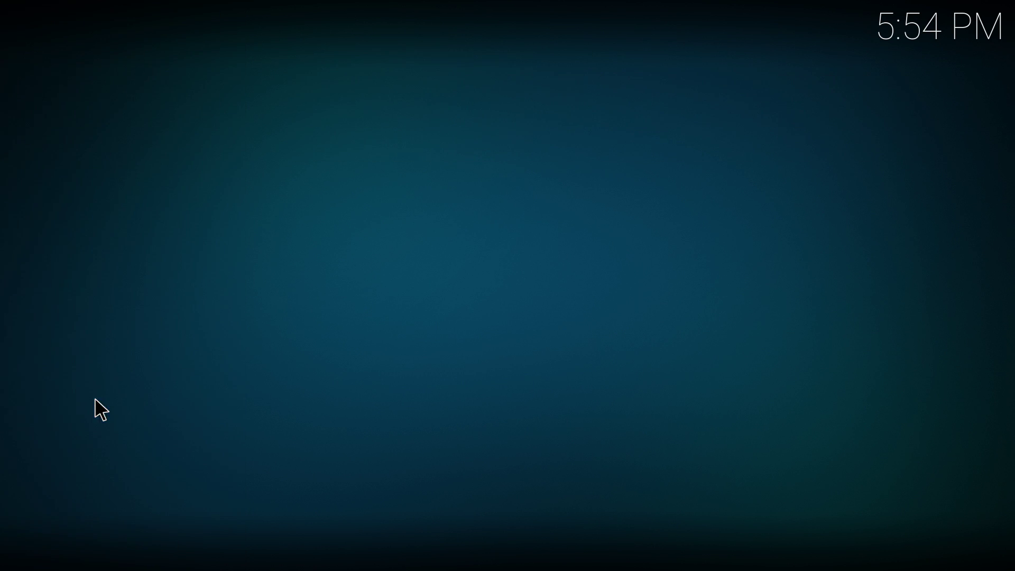
pyautogui.click(449, 312)
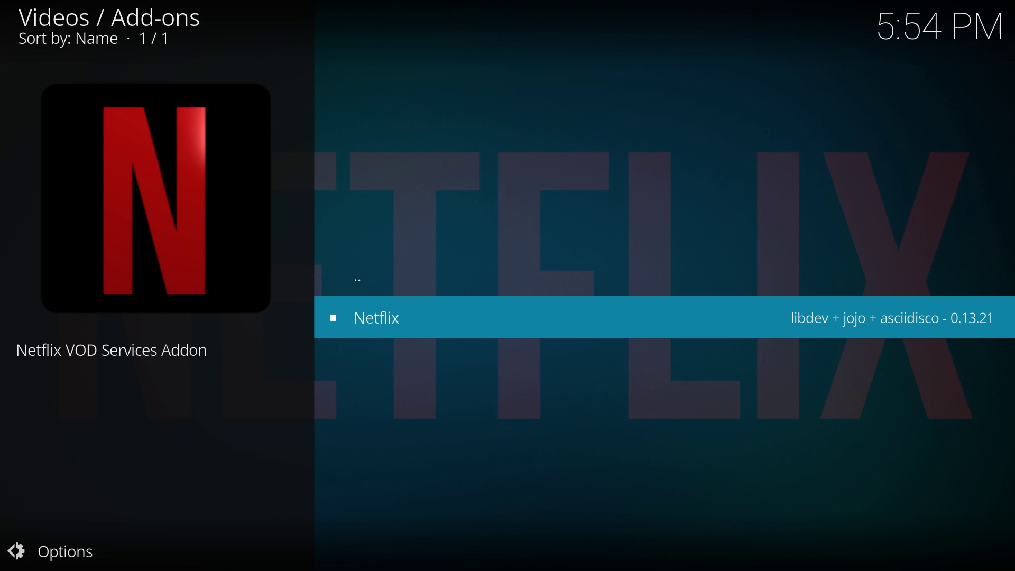
pyautogui.click(403, 326)
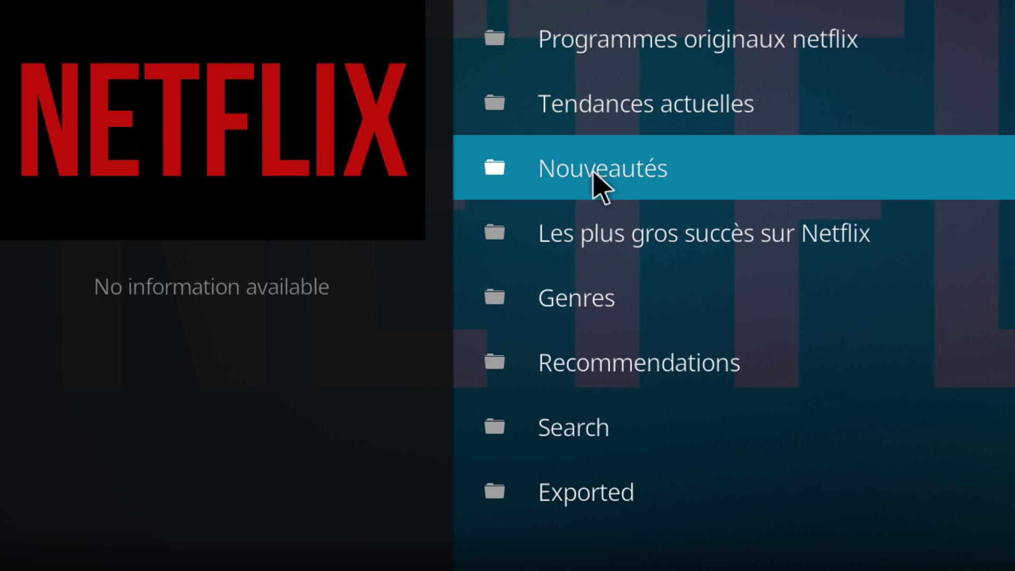
pyautogui.click(630, 108)
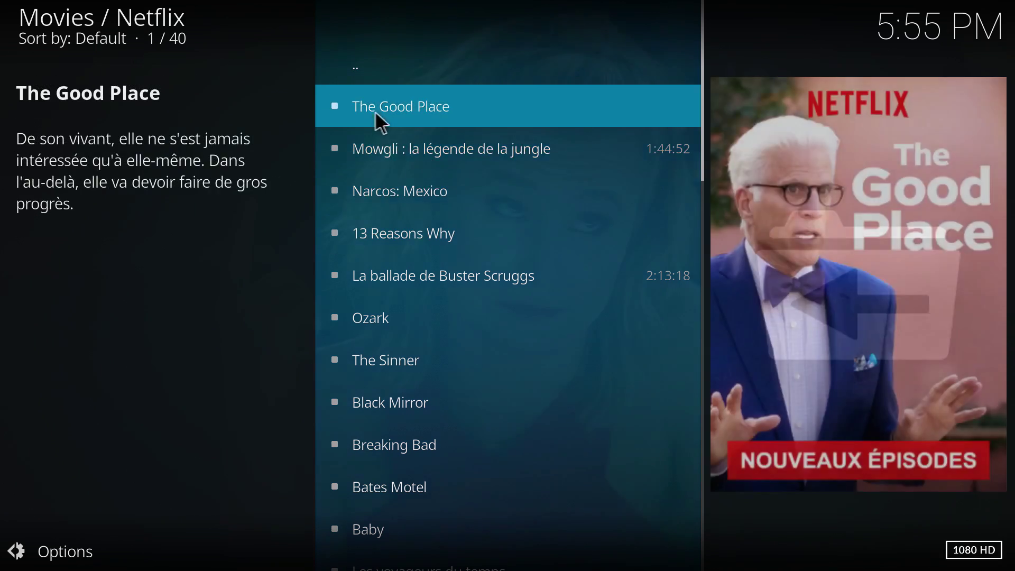
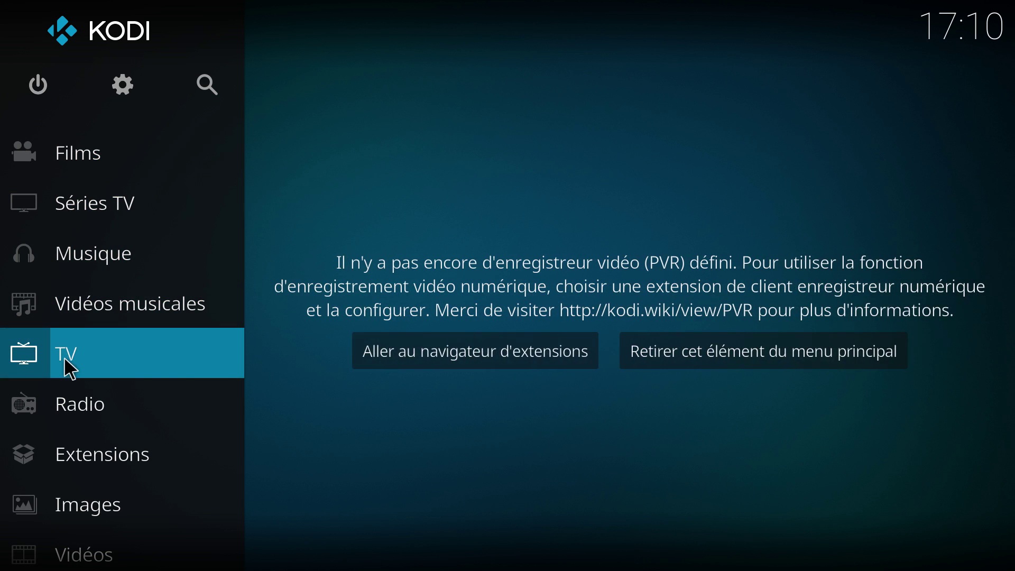
# - Open the settings of PVR IPTV Simple Client from the video recorder client add-ons offered in the TV section
pyautogui.click(435, 356)
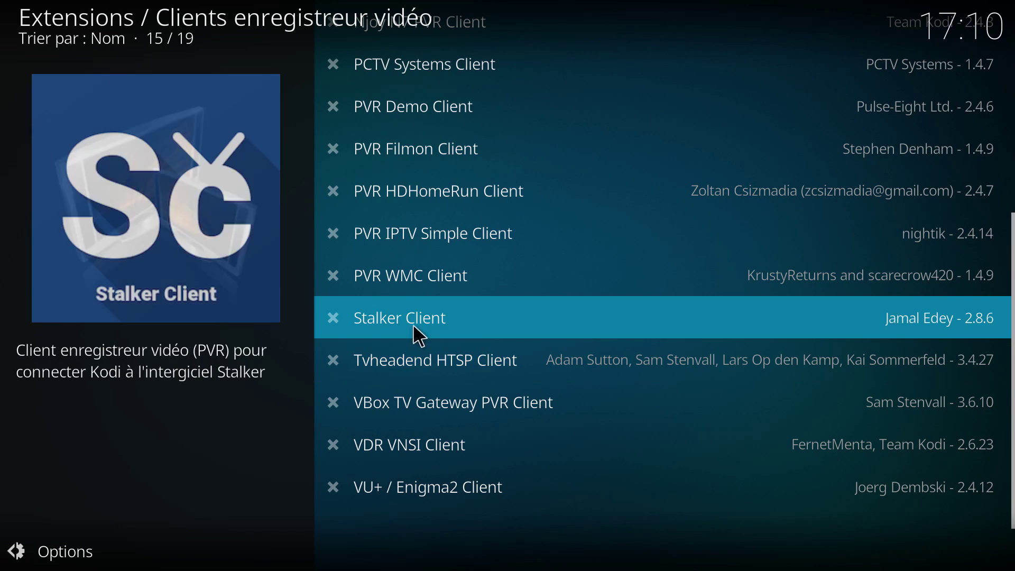
pyautogui.rightClick(449, 247)
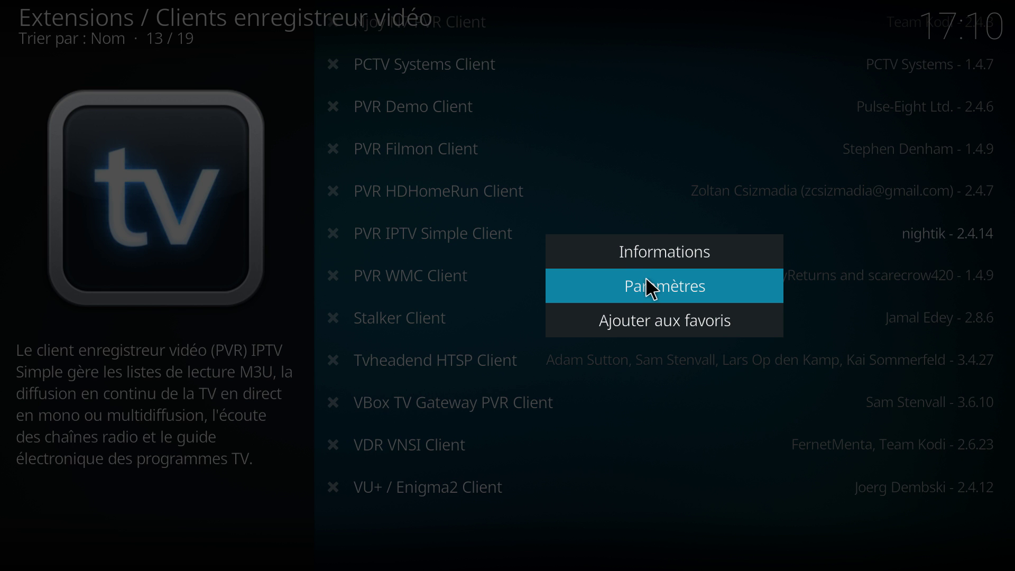
pyautogui.click(651, 289)
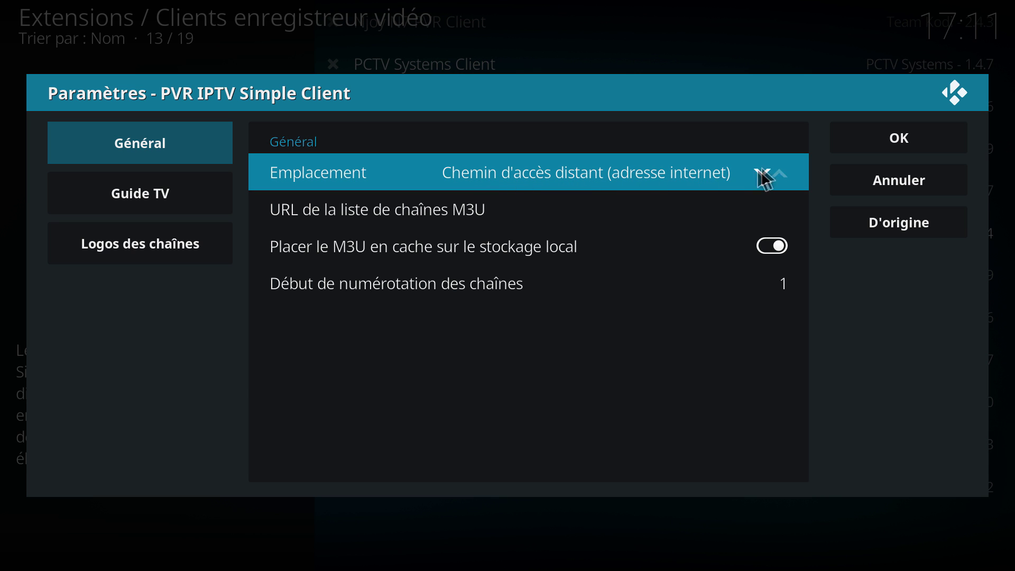
pyautogui.click(778, 173)
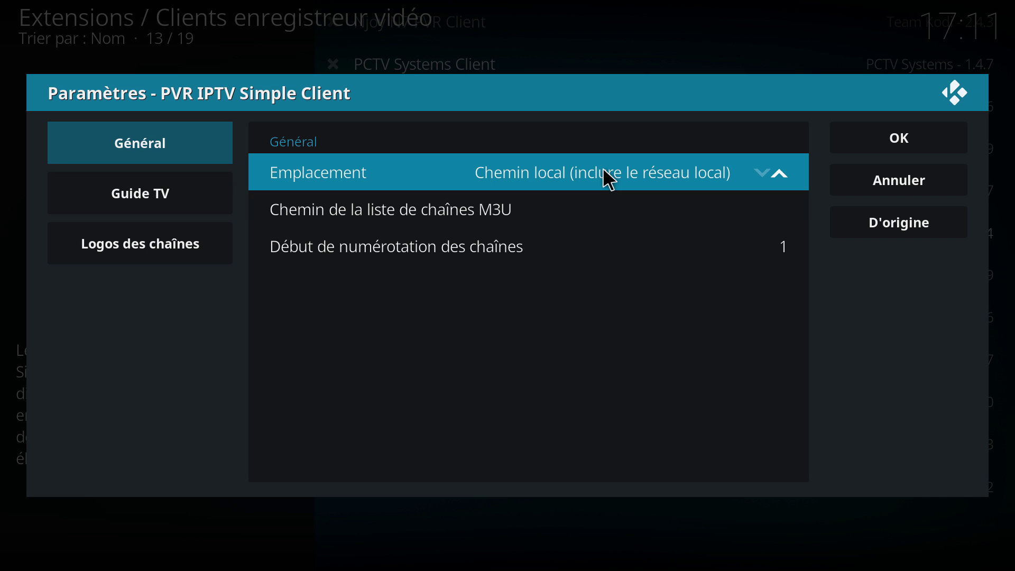
pyautogui.click(762, 174)
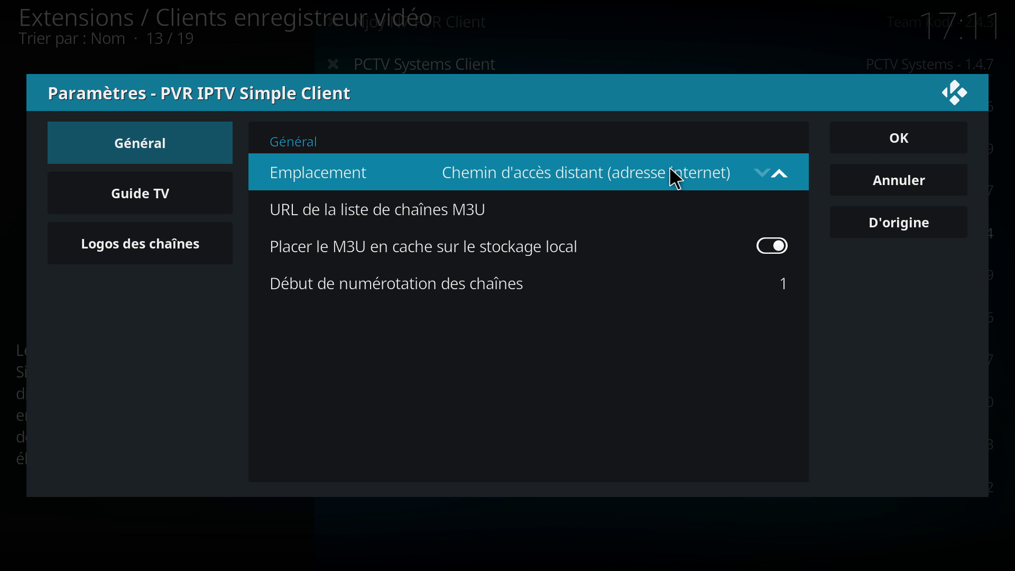
pyautogui.click(592, 211)
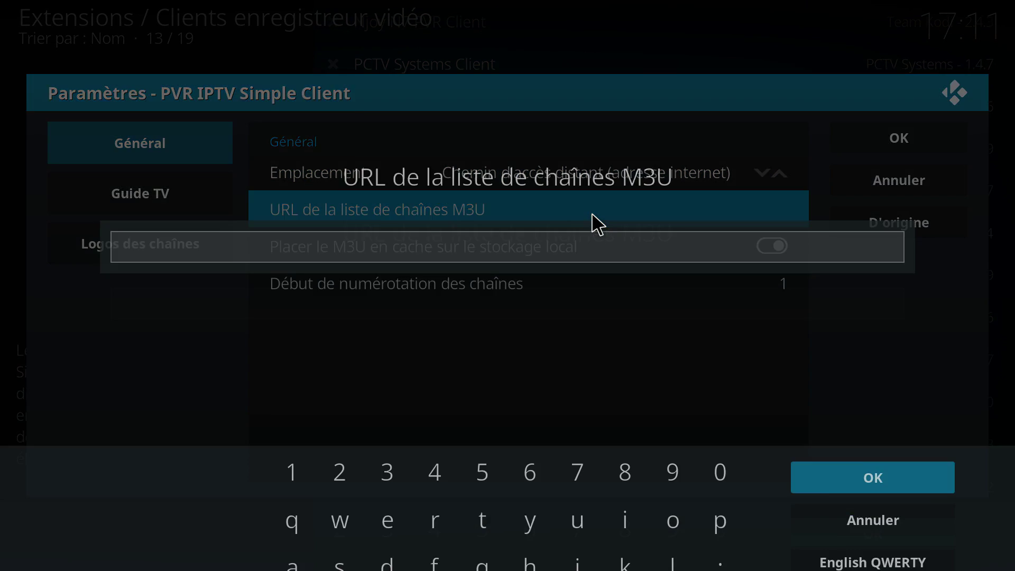
pyautogui.write('http://mafreebox.freebox.fr/freeboxtv/playlist.m3u')
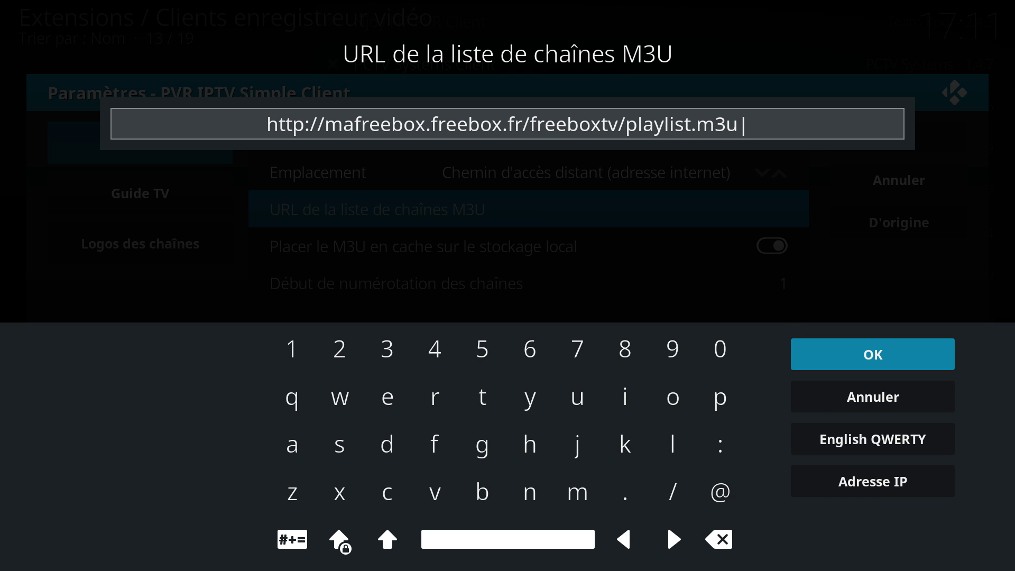
pyautogui.click(872, 354)
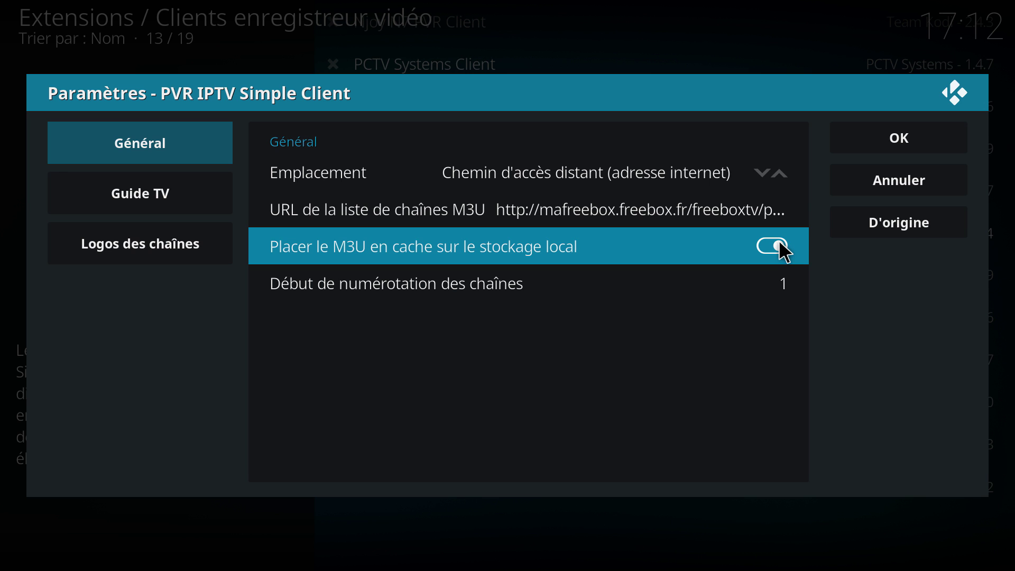
# - Switch the playlist location to a local path, choose TV.m3u from the Windows account's Desktop folder, and save the client settings
pyautogui.click(779, 174)
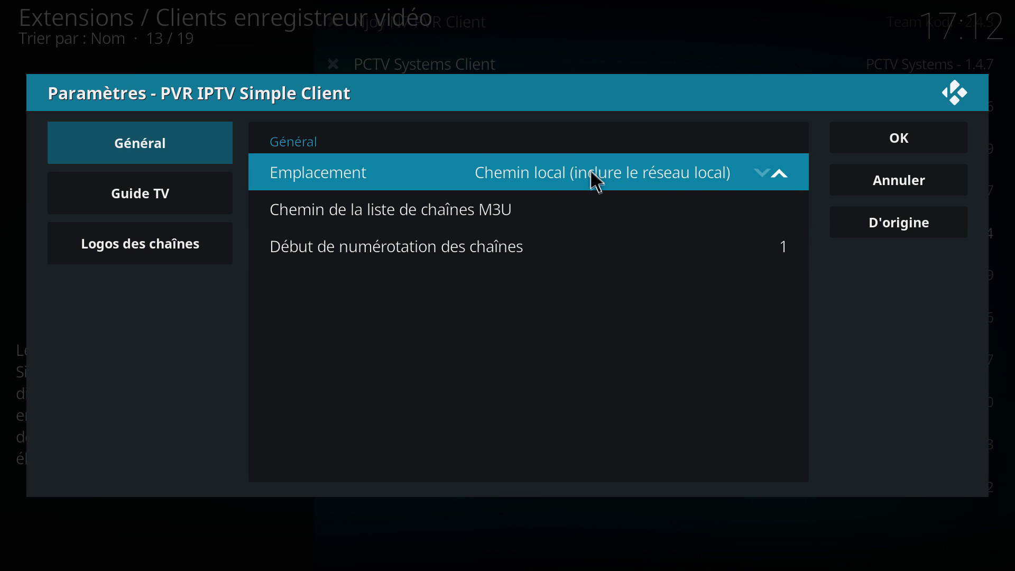
pyautogui.click(623, 214)
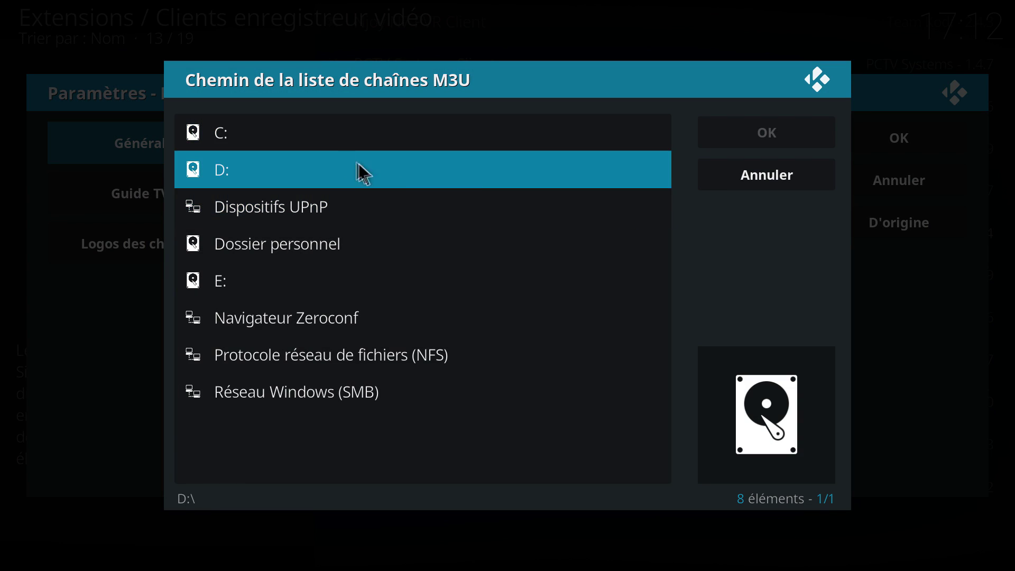
pyautogui.click(320, 138)
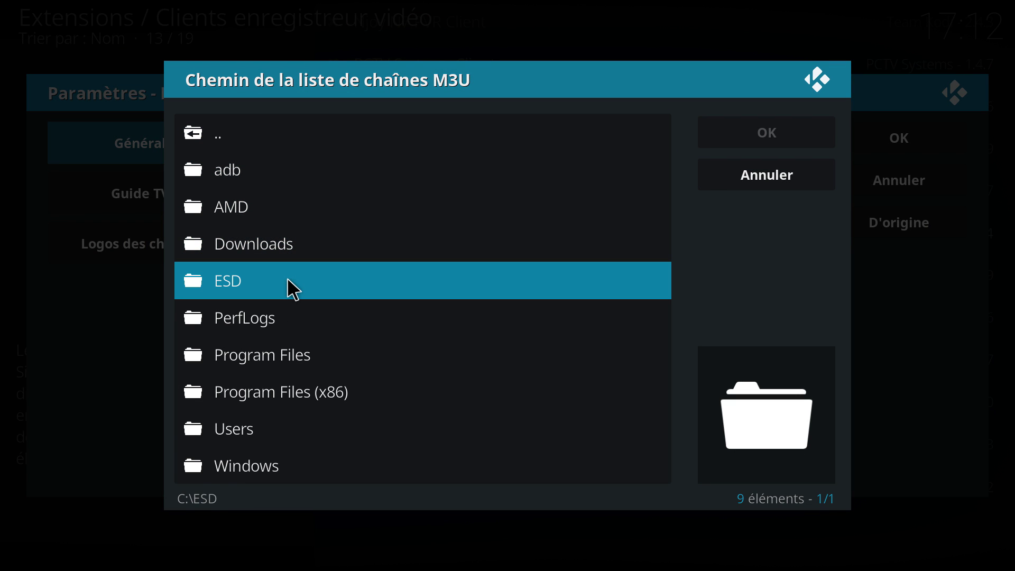
pyautogui.click(224, 426)
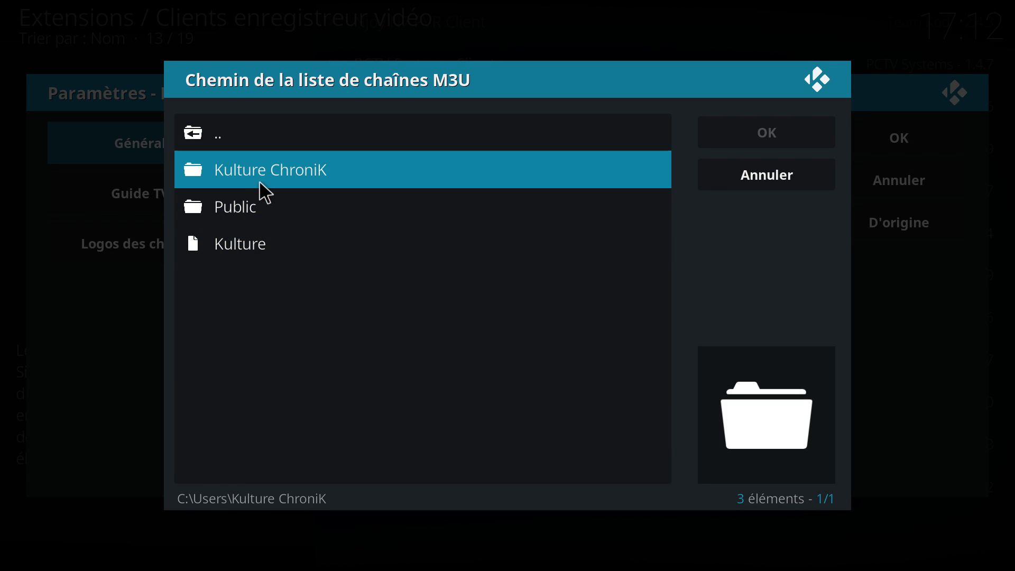
pyautogui.click(262, 182)
pyautogui.scroll(-5, 273, 339)
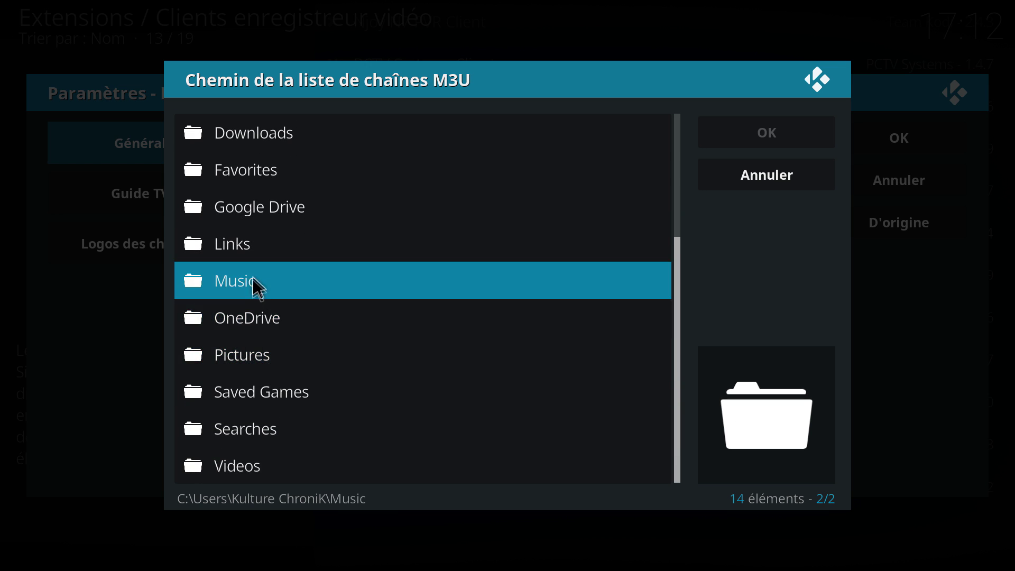
pyautogui.scroll(3, 249, 280)
pyautogui.click(245, 168)
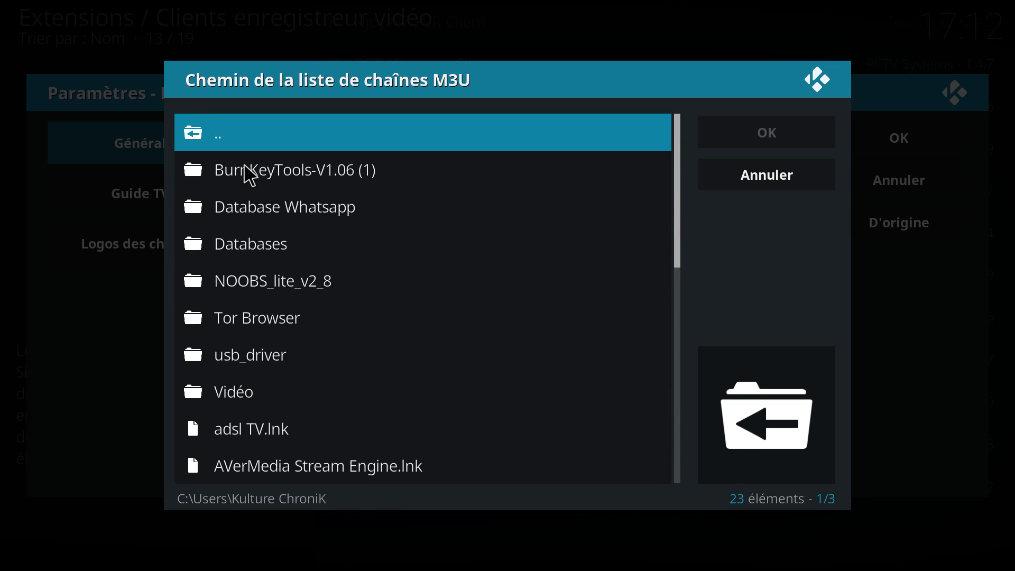
pyautogui.scroll(-14, 267, 402)
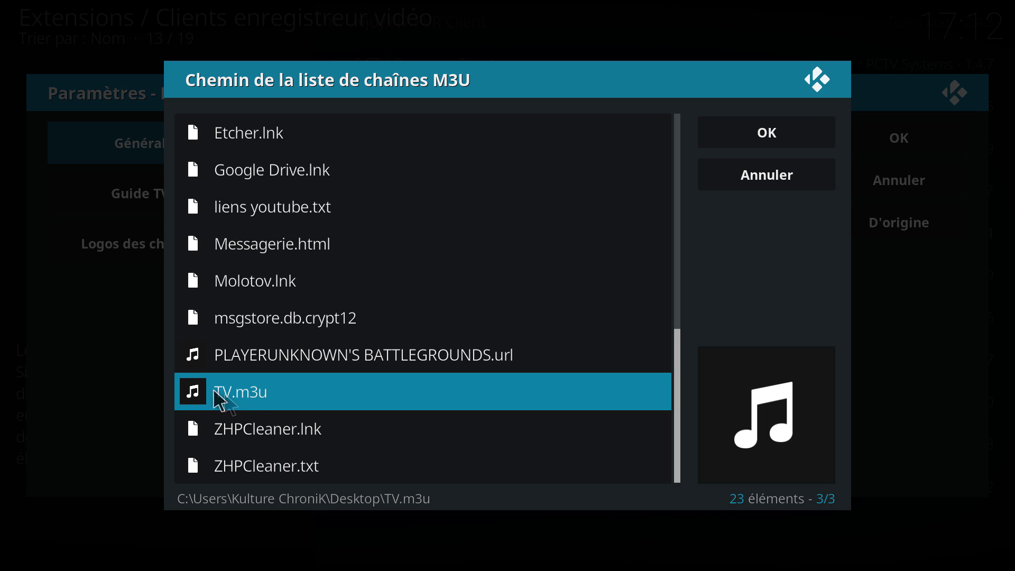
pyautogui.click(257, 397)
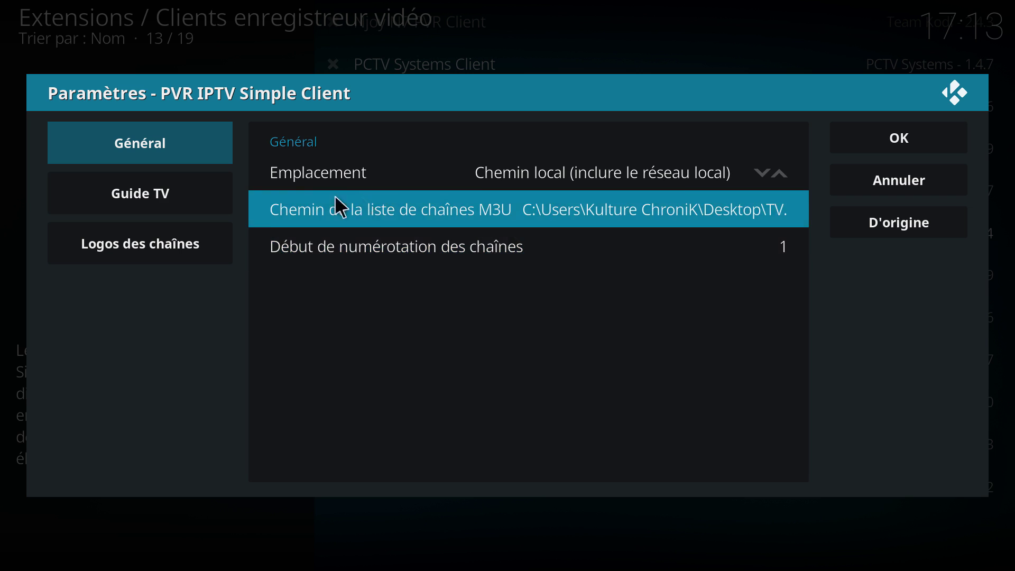
pyautogui.moveTo(143, 198)
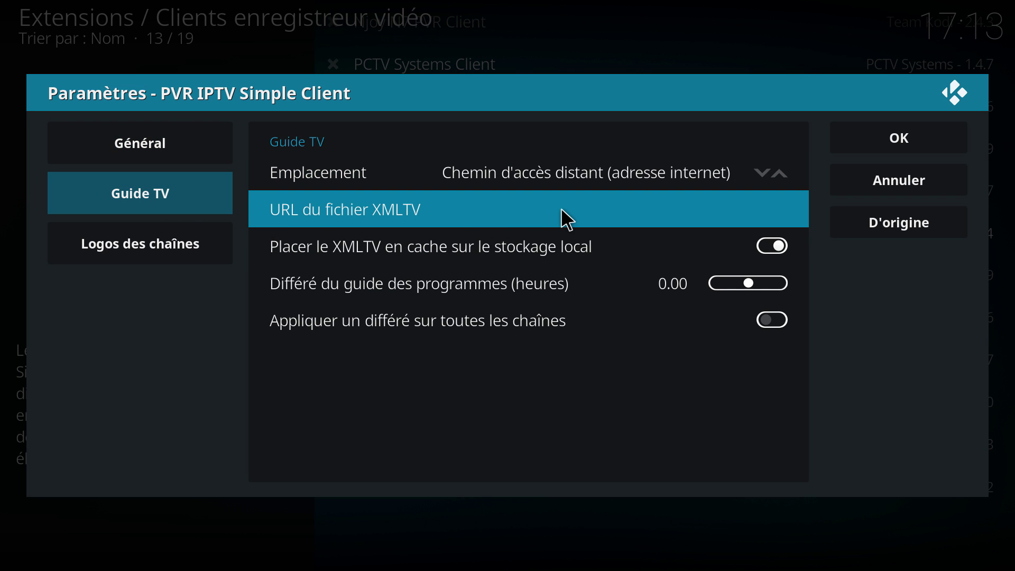
pyautogui.moveTo(158, 245)
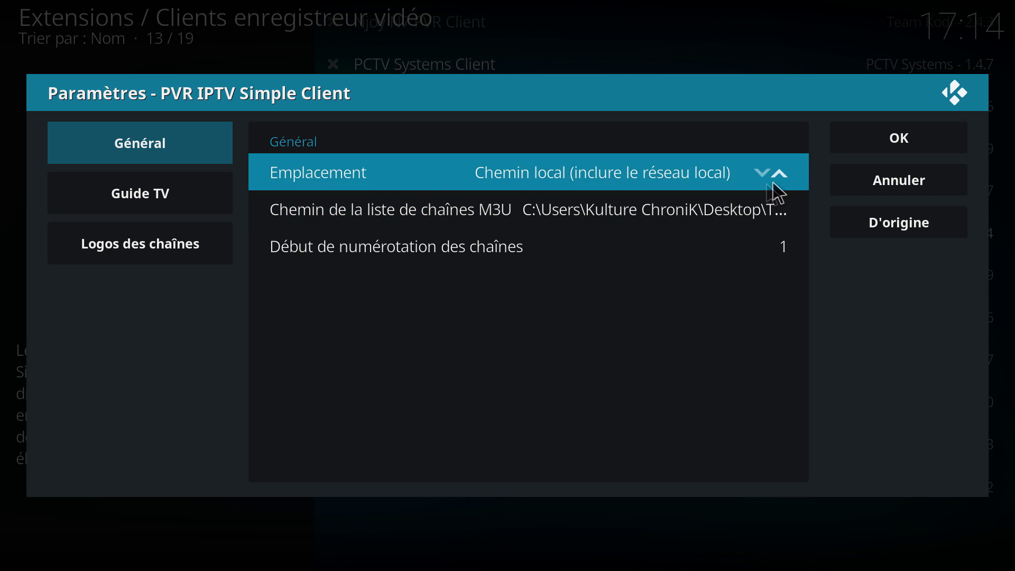
pyautogui.click(891, 148)
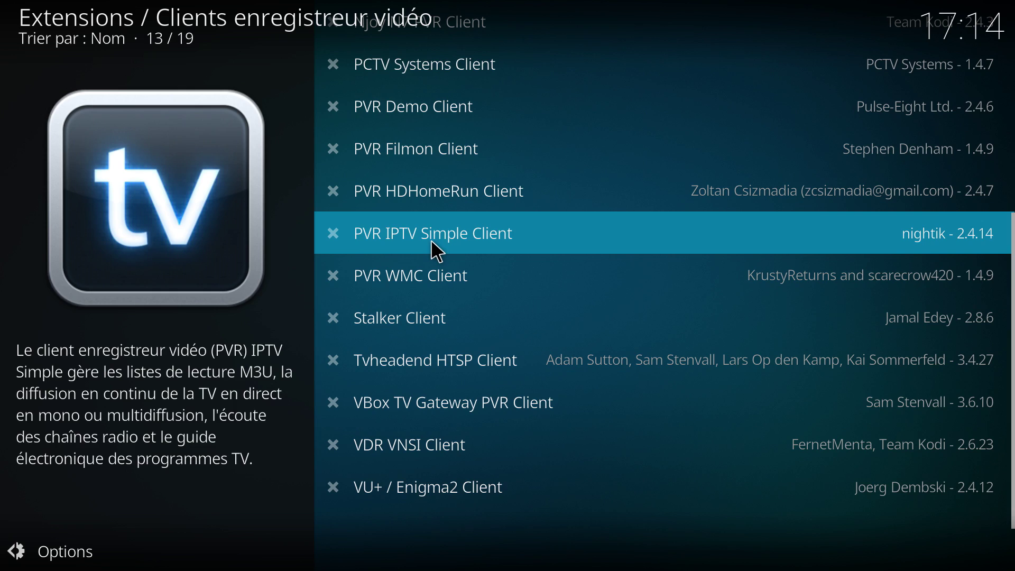
# - Enable PVR IPTV Simple Client from its information page and return to the home screen
pyautogui.rightClick(432, 242)
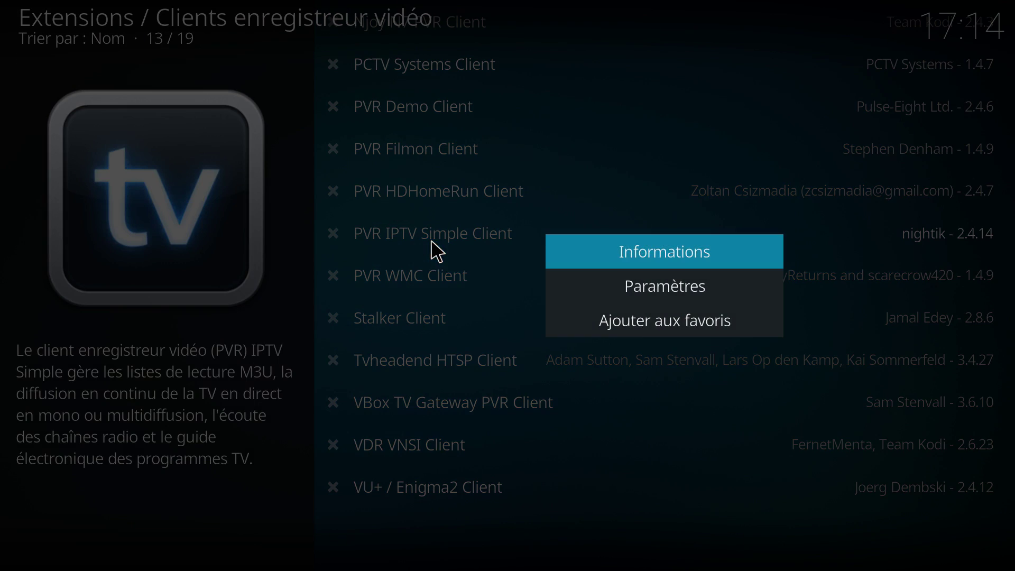
pyautogui.click(646, 252)
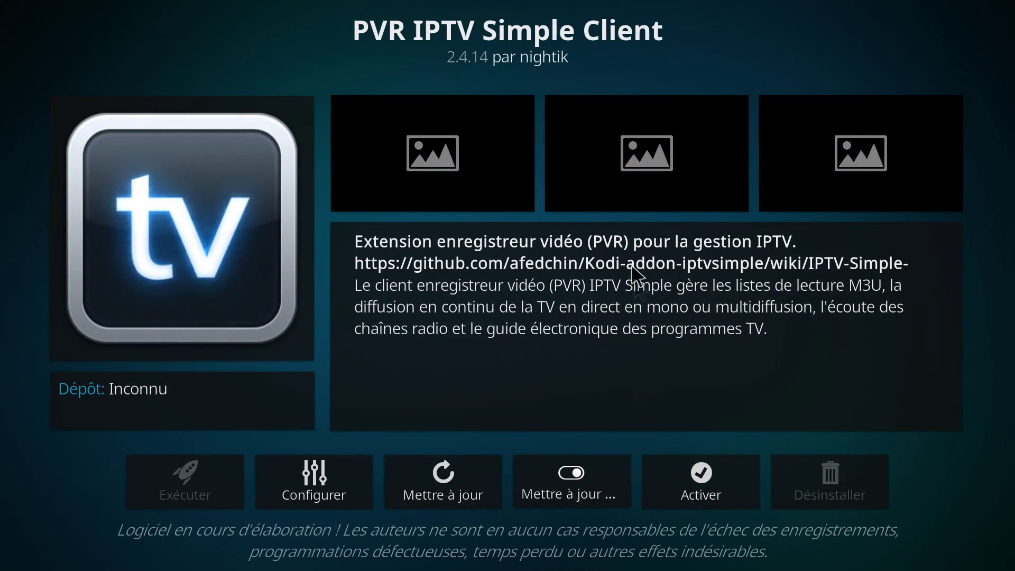
pyautogui.click(693, 468)
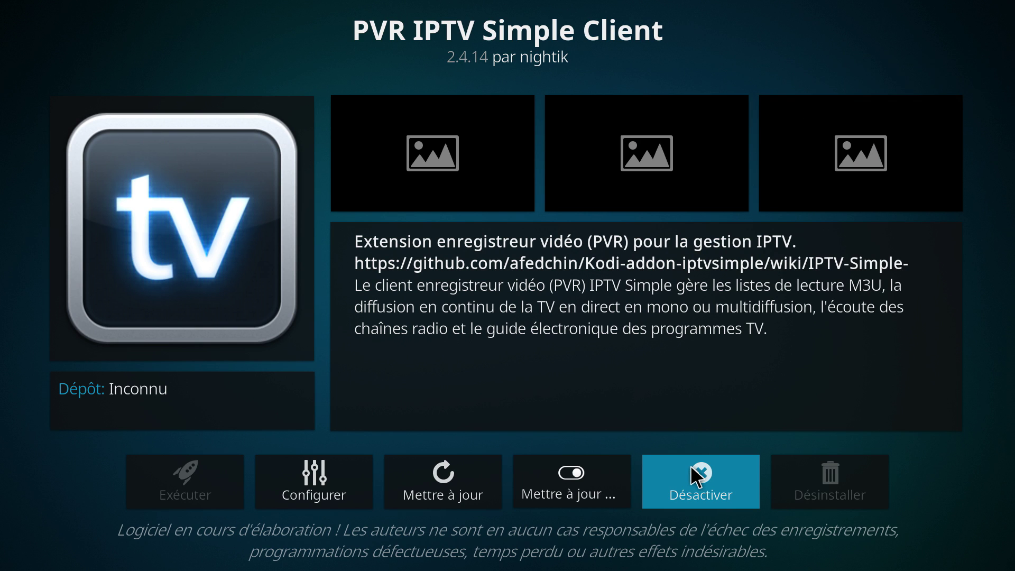
pyautogui.press('Escape')
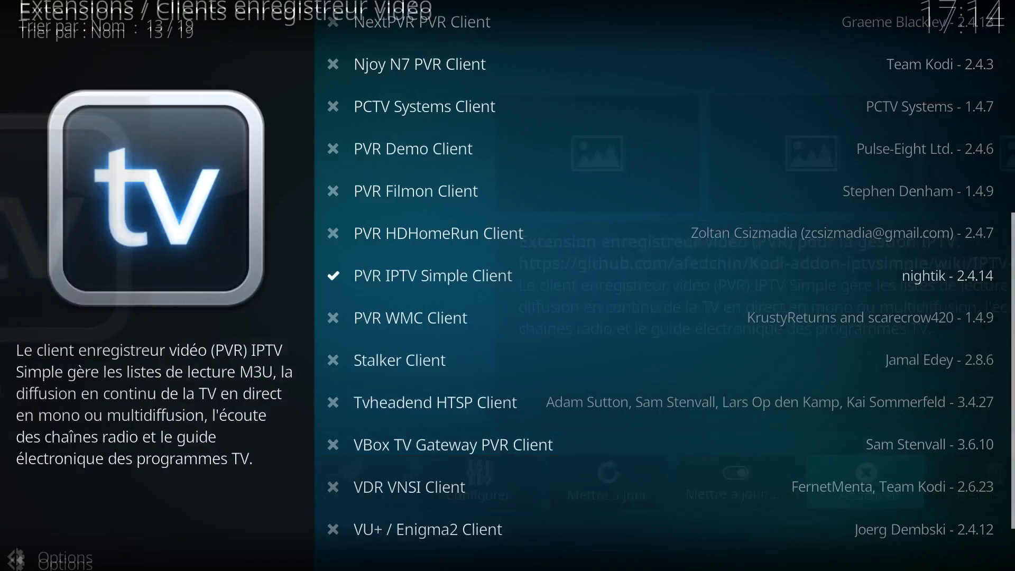
pyautogui.press('Escape')
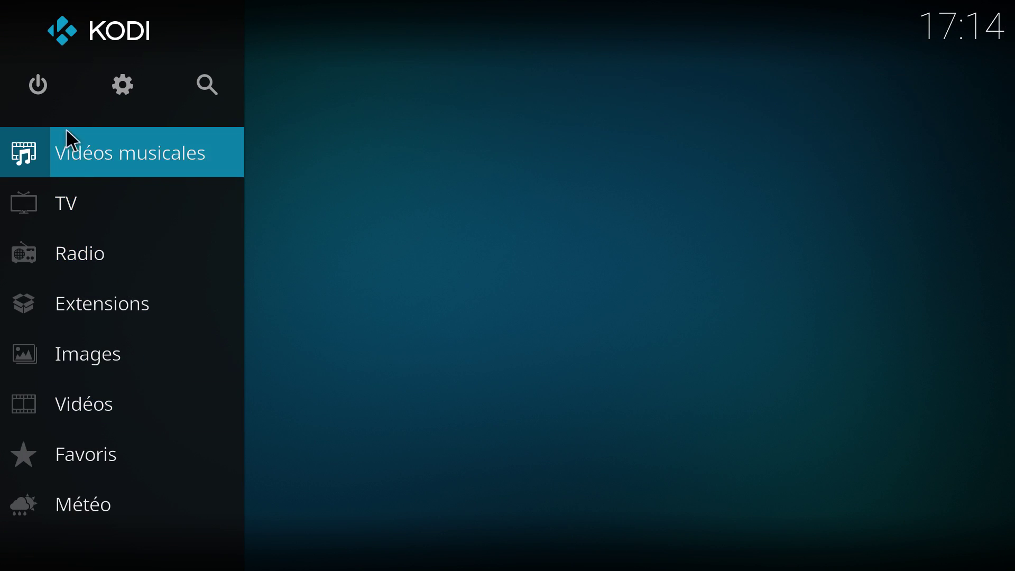
# - Quit Kodi and restart it by searching Windows for "kodi"
pyautogui.click(38, 93)
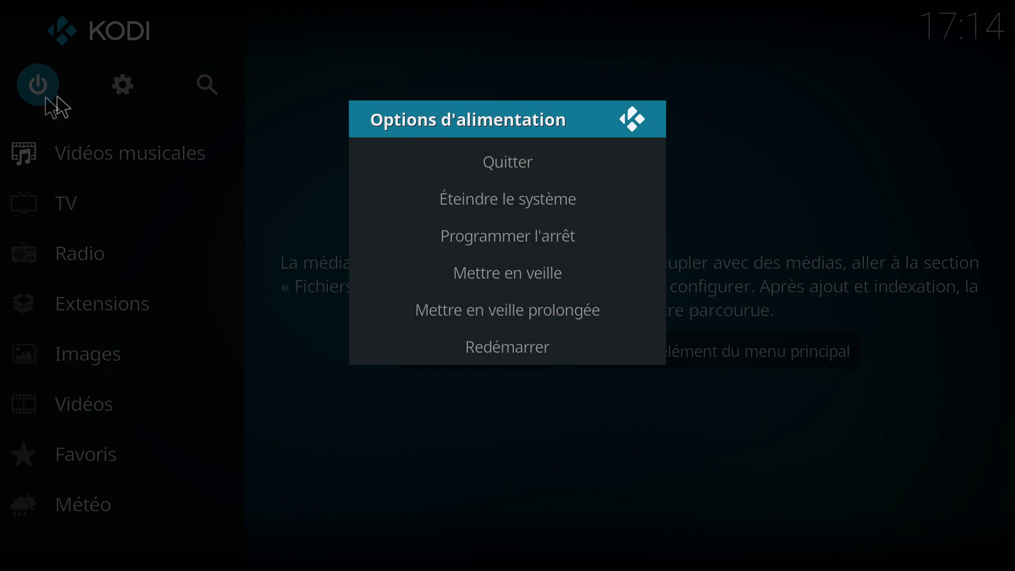
pyautogui.click(530, 164)
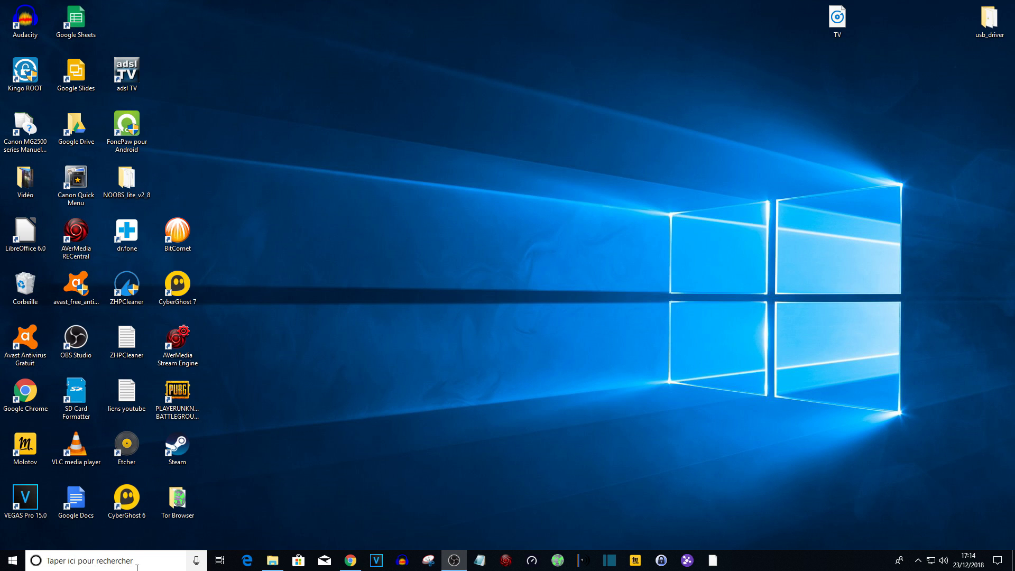
pyautogui.click(136, 562)
pyautogui.write('kodi')
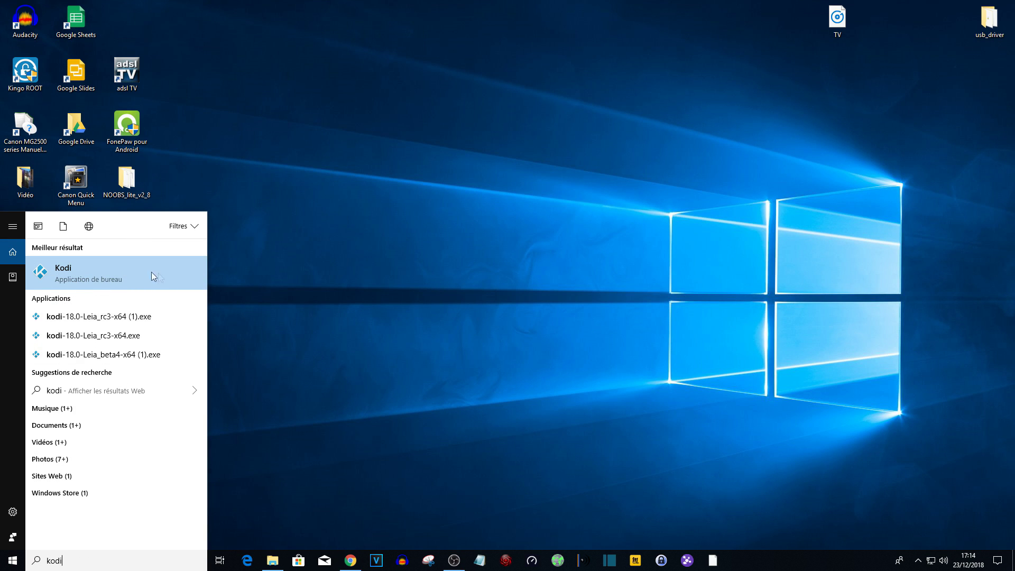
pyautogui.click(151, 272)
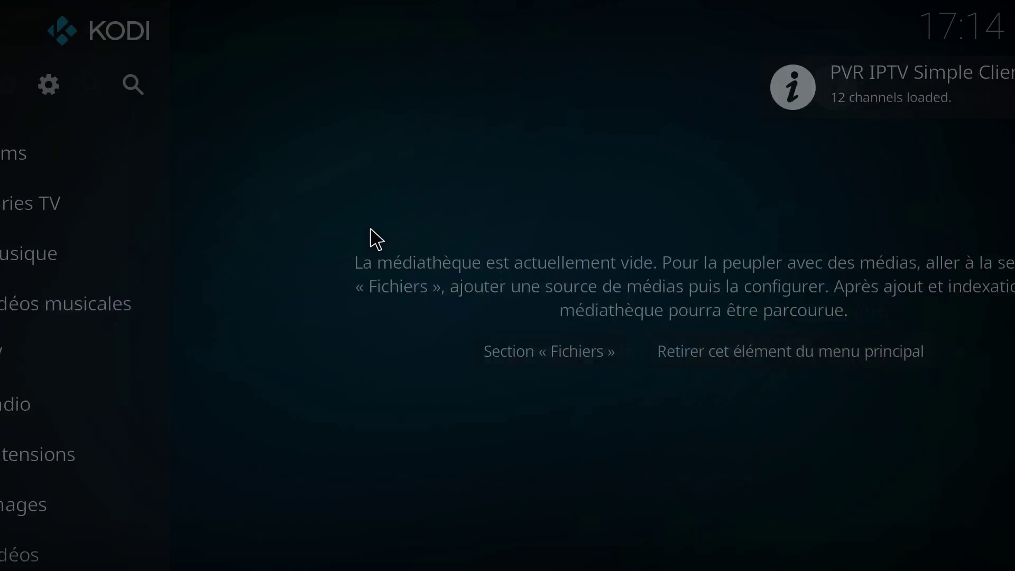
# - Open the TV section and look through the list of all channels
pyautogui.moveTo(75, 353)
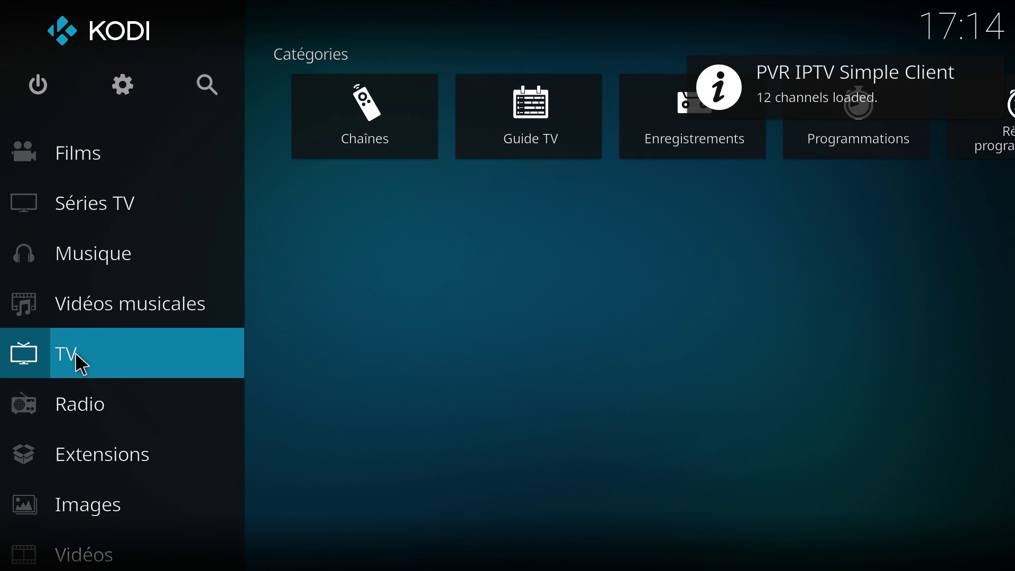
pyautogui.click(98, 350)
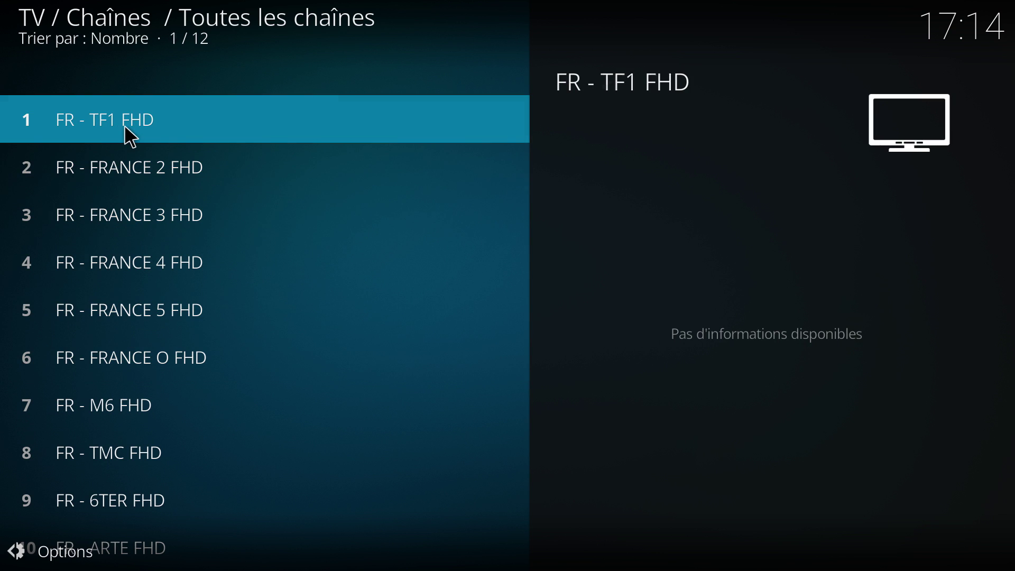
pyautogui.press('Down')
pyautogui.press('Down')
pyautogui.press('Down')
pyautogui.press('Down')
pyautogui.press('Down')
pyautogui.press('Down')
pyautogui.press('Up')
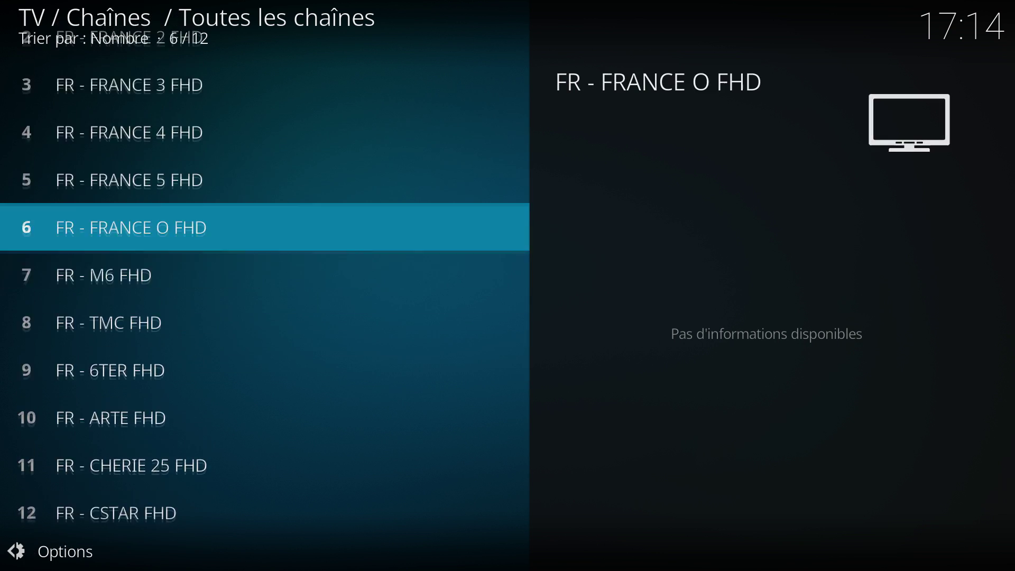
pyautogui.press('Up')
pyautogui.press('Up')
pyautogui.press('Up')
pyautogui.press('Up')
pyautogui.press('Up')
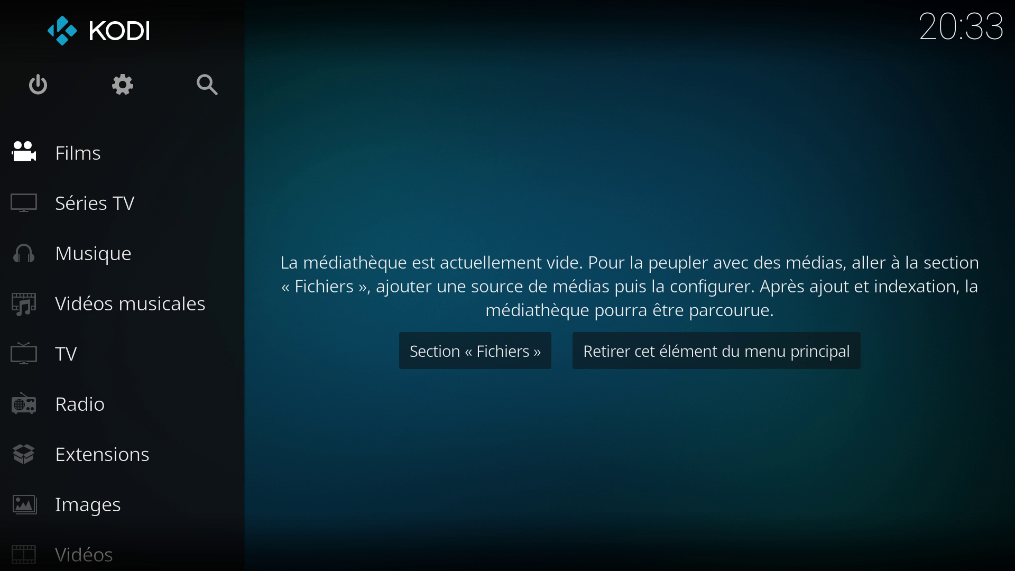
# - Install the france.tv video add-on from the Kodi Add-on repository and return to the home screen
pyautogui.click(95, 463)
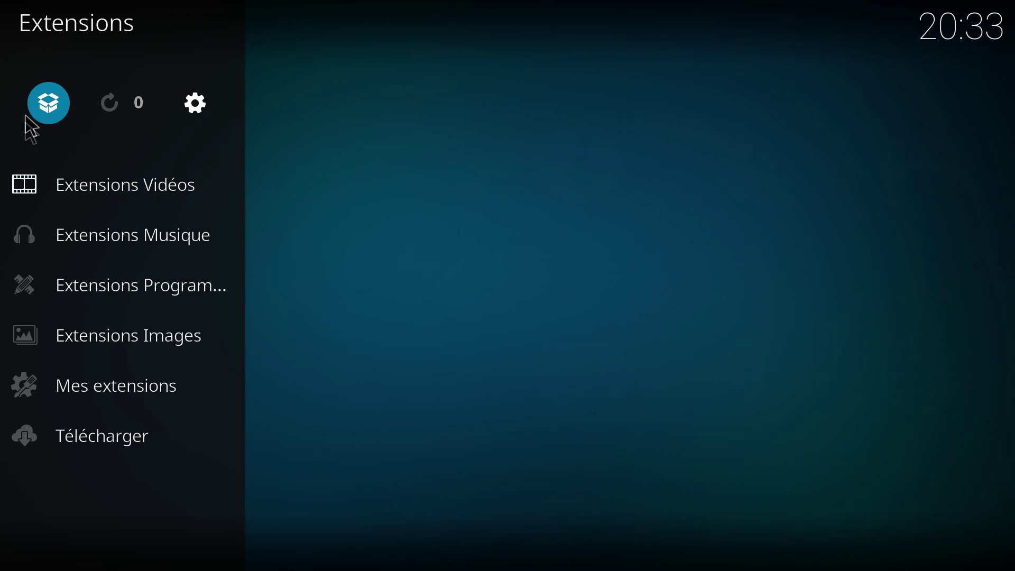
pyautogui.click(48, 115)
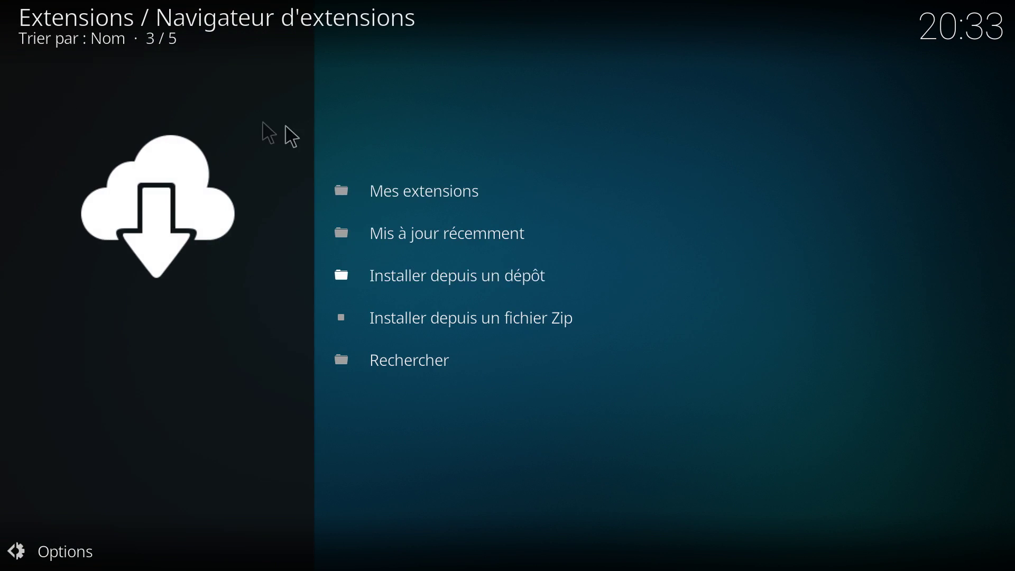
pyautogui.click(449, 281)
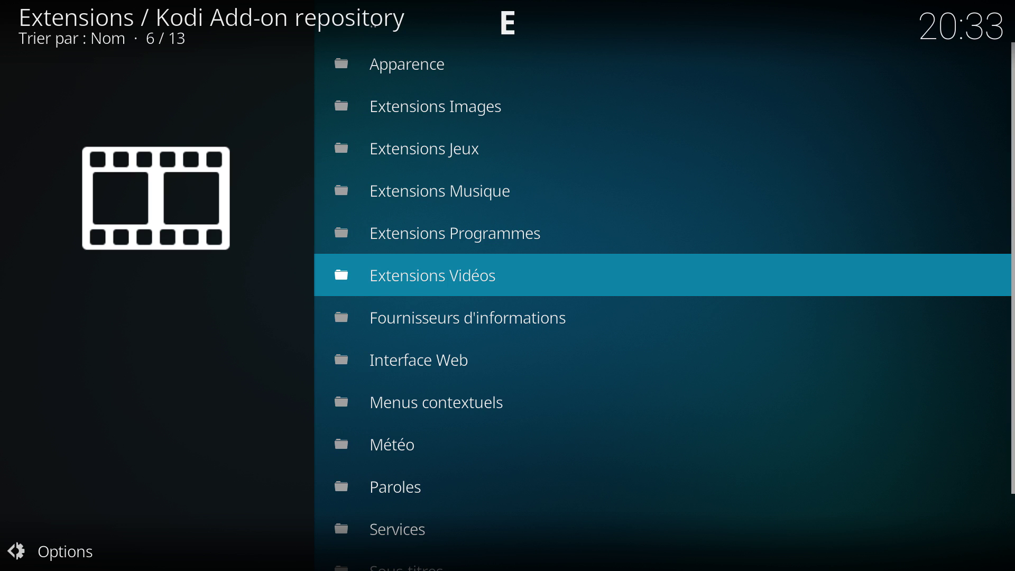
pyautogui.click(442, 277)
pyautogui.press('Up')
pyautogui.press('Up')
pyautogui.press('Up')
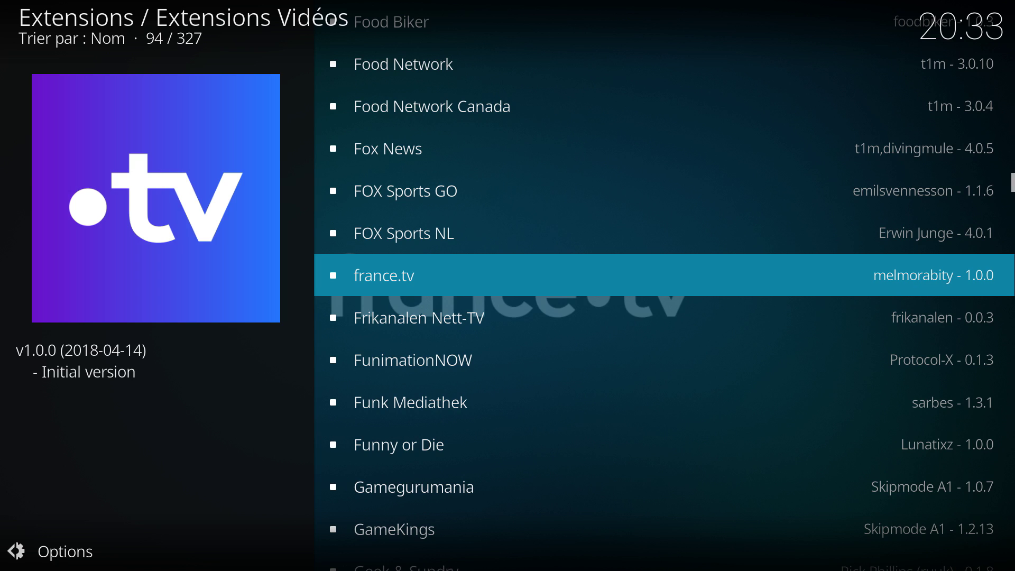
pyautogui.press('Return')
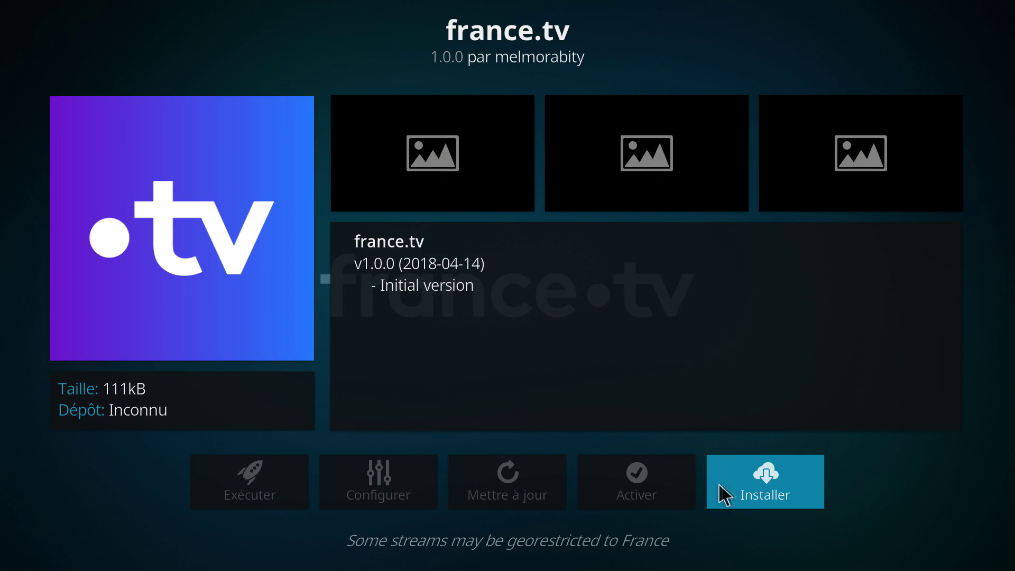
pyautogui.click(719, 485)
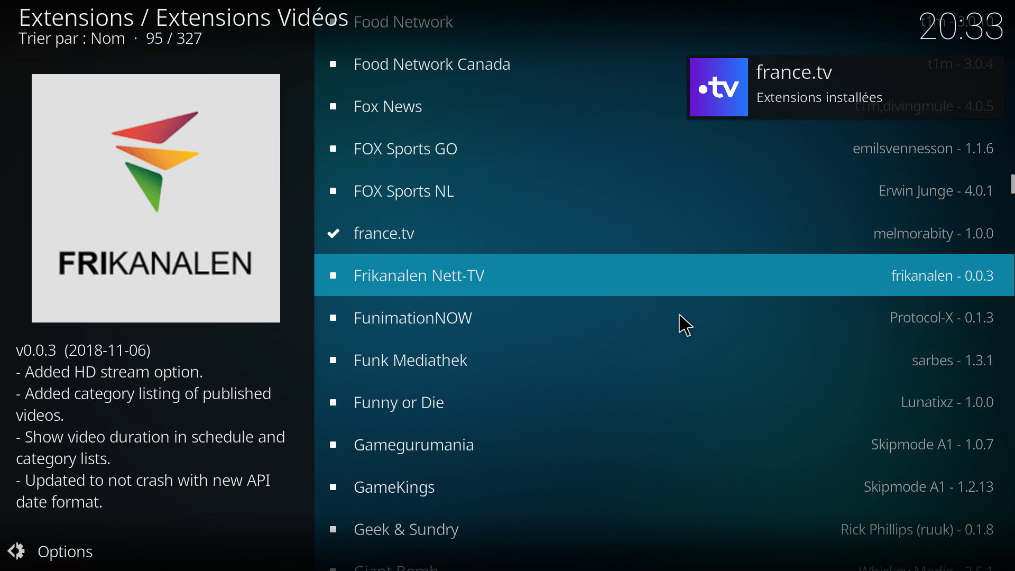
pyautogui.press('Escape')
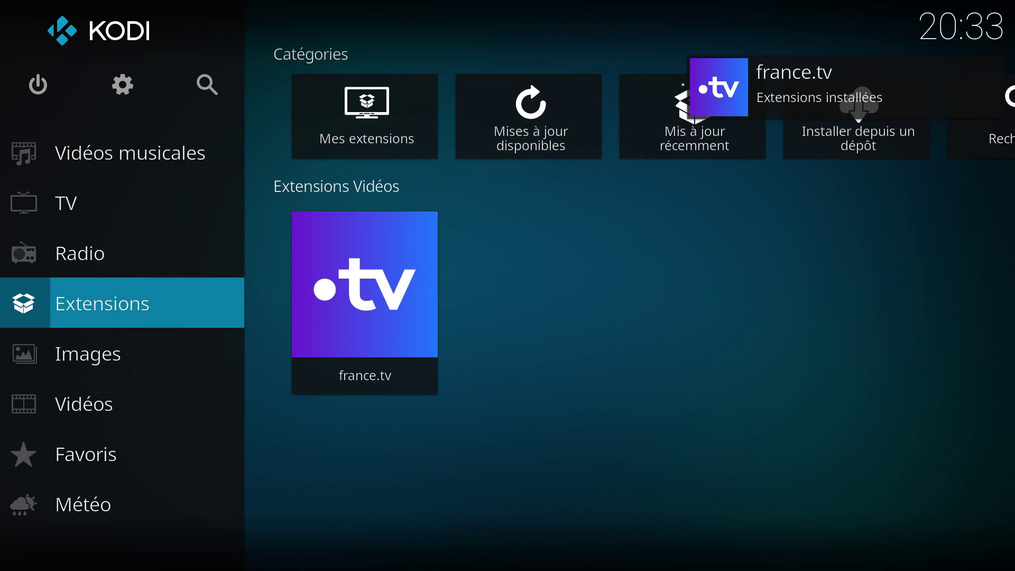
# - Open the france.tv add-on from the video add-ons in the Vidéos section
pyautogui.press('Down')
pyautogui.press('Down')
pyautogui.press('Right')
pyautogui.press('Right')
pyautogui.press('Right')
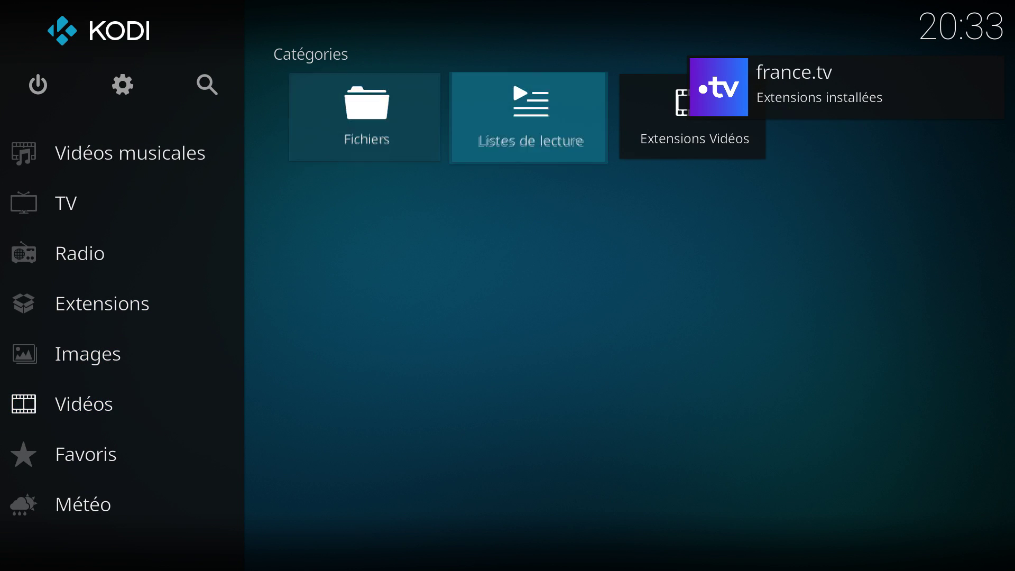
pyautogui.press('Return')
pyautogui.press('Down')
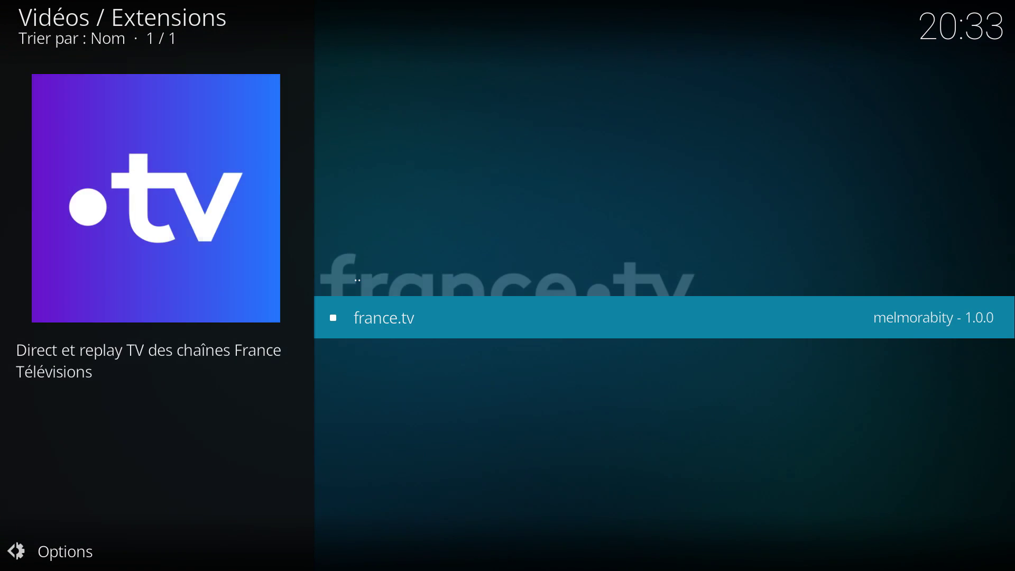
pyautogui.press('Return')
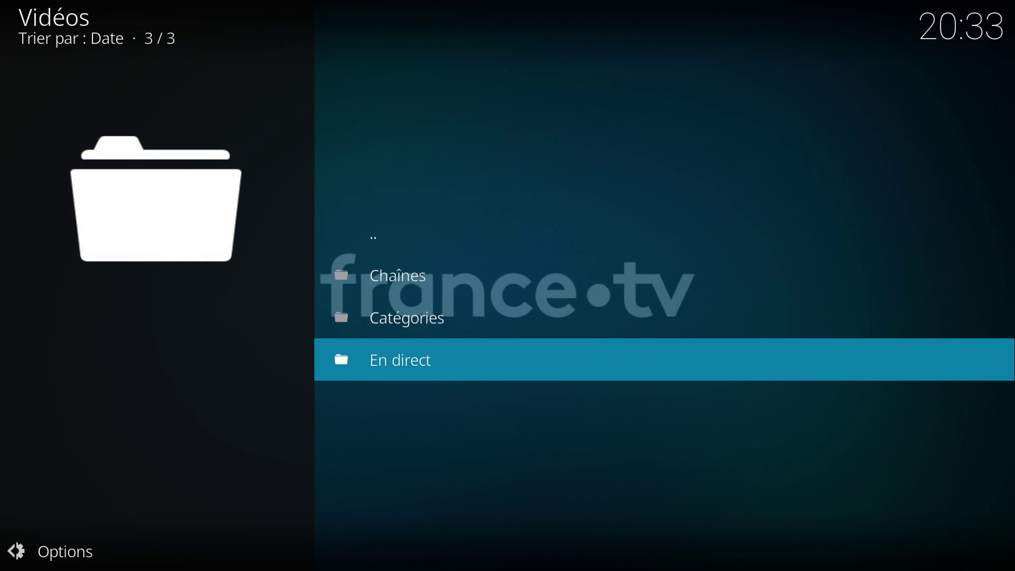
# - Look through the live channels under En direct in france.tv and go back to the add-on's main folders
pyautogui.press('Up')
pyautogui.press('Down')
pyautogui.press('Return')
pyautogui.press('Down')
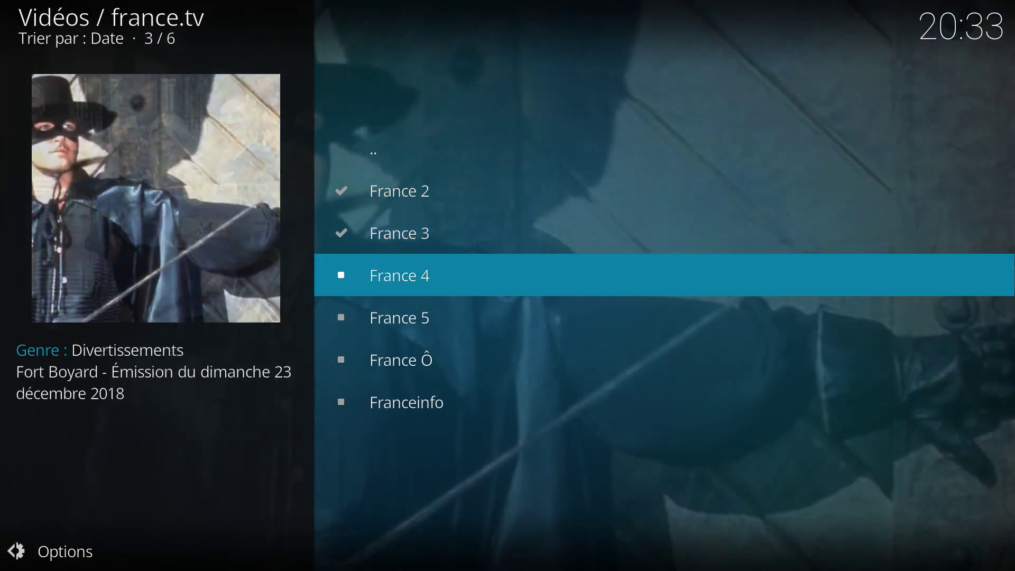
pyautogui.press('Down')
pyautogui.press('Down')
pyautogui.press('Down')
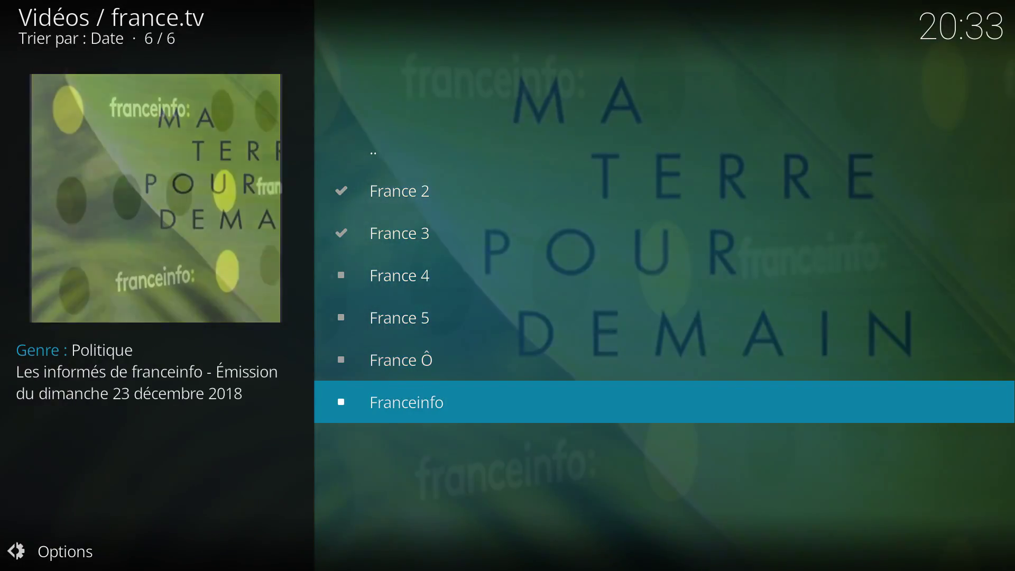
pyautogui.press('Up')
pyautogui.press('Up')
pyautogui.press('Up')
pyautogui.press('Up')
pyautogui.press('Up')
pyautogui.press('Up')
pyautogui.press('Return')
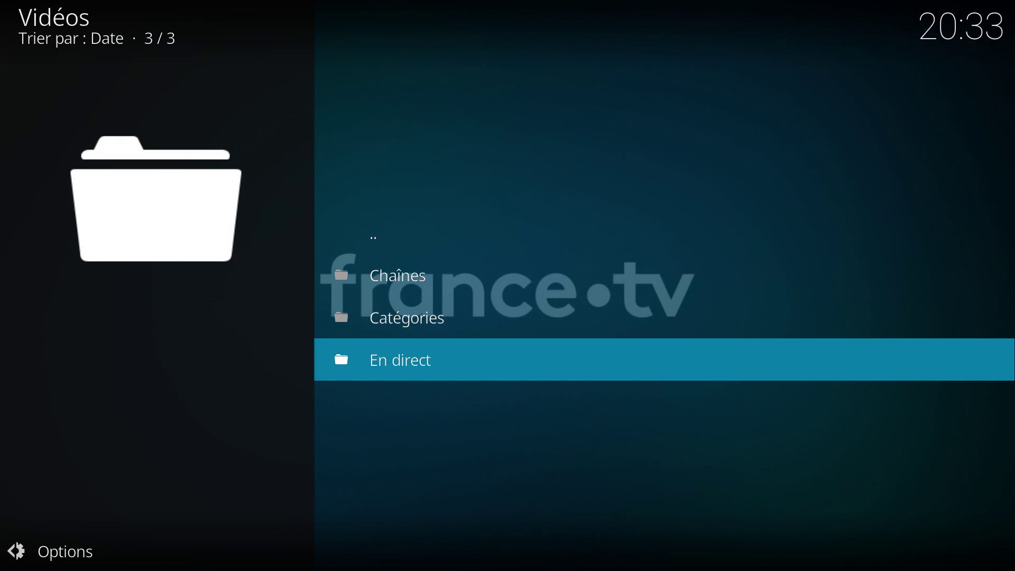
# - Open Toutes les émissions under Catégories, Séries & fictions in france.tv
pyautogui.press('Up')
pyautogui.press('Return')
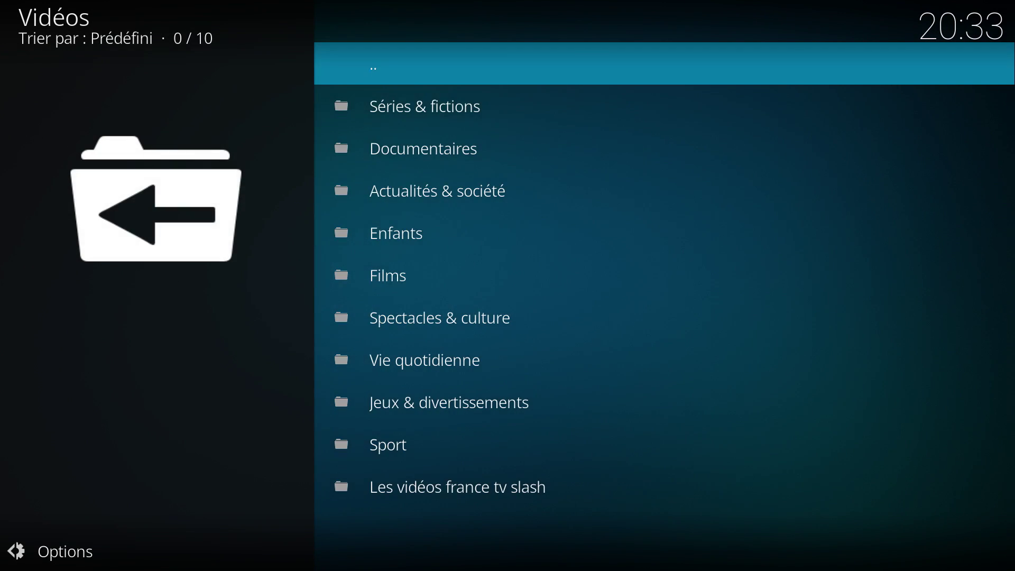
pyautogui.press('Down')
pyautogui.press('Return')
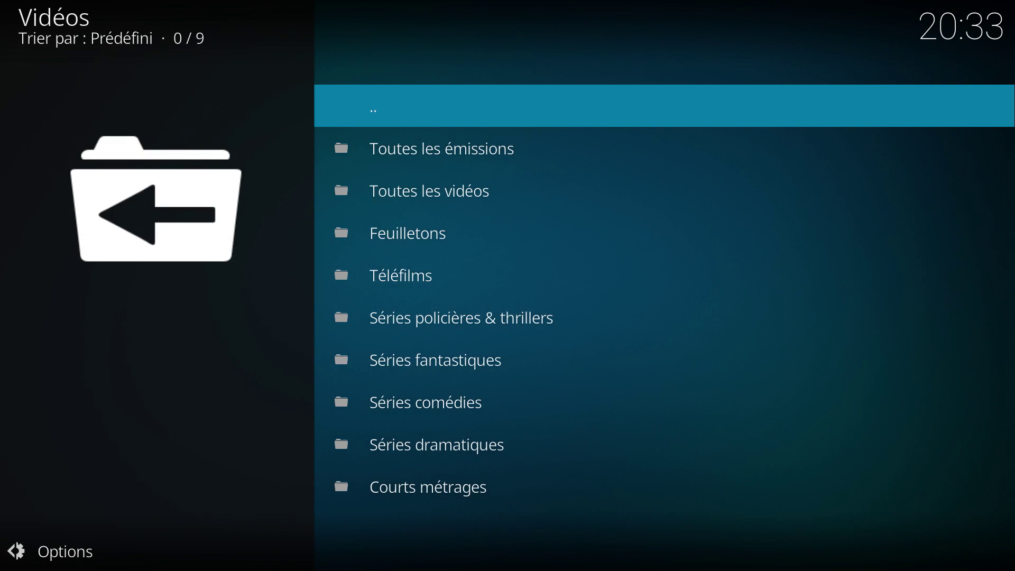
pyautogui.press('Down')
pyautogui.press('Return')
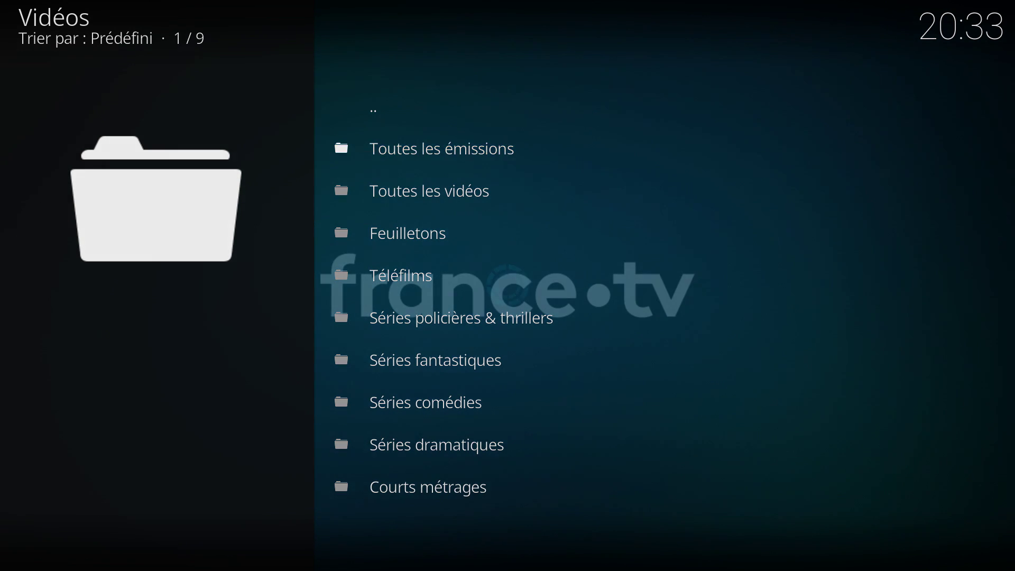
# - Look through the list of series and fiction shows, and go back up to the add-on's main folders
pyautogui.press('Down')
pyautogui.press('Down')
pyautogui.press('Down')
pyautogui.press('Down')
pyautogui.press('Down')
pyautogui.press('Down')
pyautogui.press('Down')
pyautogui.press('Down')
pyautogui.press('Down')
pyautogui.press('Down')
pyautogui.press('Down')
pyautogui.press('Down')
pyautogui.press('Down')
pyautogui.press('Down')
pyautogui.press('Down')
pyautogui.press('Down')
pyautogui.press('Down')
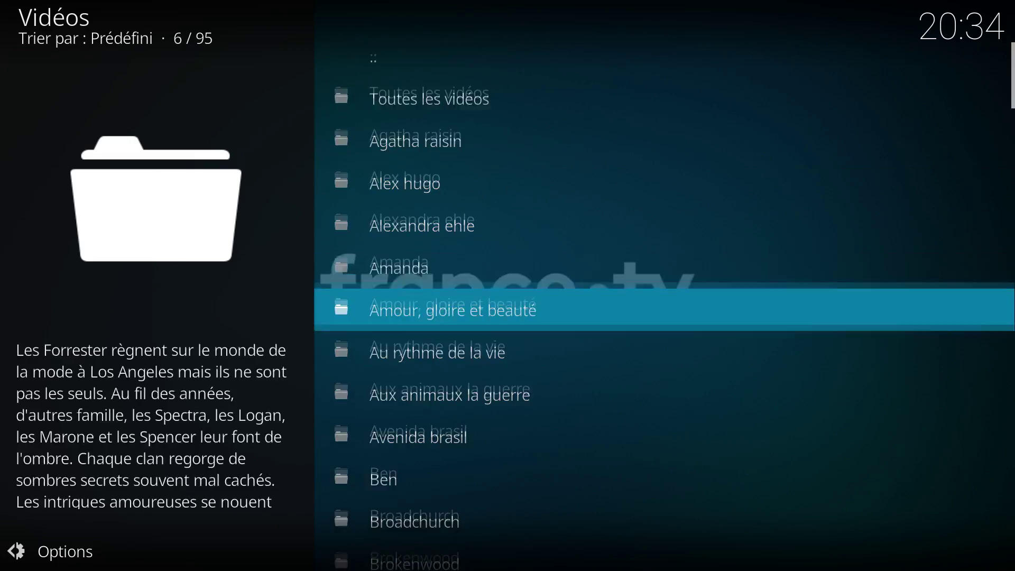
pyautogui.press('Up')
pyautogui.press('Up')
pyautogui.press('Up')
pyautogui.press('Up')
pyautogui.press('Up')
pyautogui.press('Up')
pyautogui.press('Up')
pyautogui.press('Up')
pyautogui.press('Up')
pyautogui.press('Up')
pyautogui.press('Up')
pyautogui.press('Up')
pyautogui.press('Up')
pyautogui.press('Up')
pyautogui.press('Up')
pyautogui.press('Up')
pyautogui.press('Up')
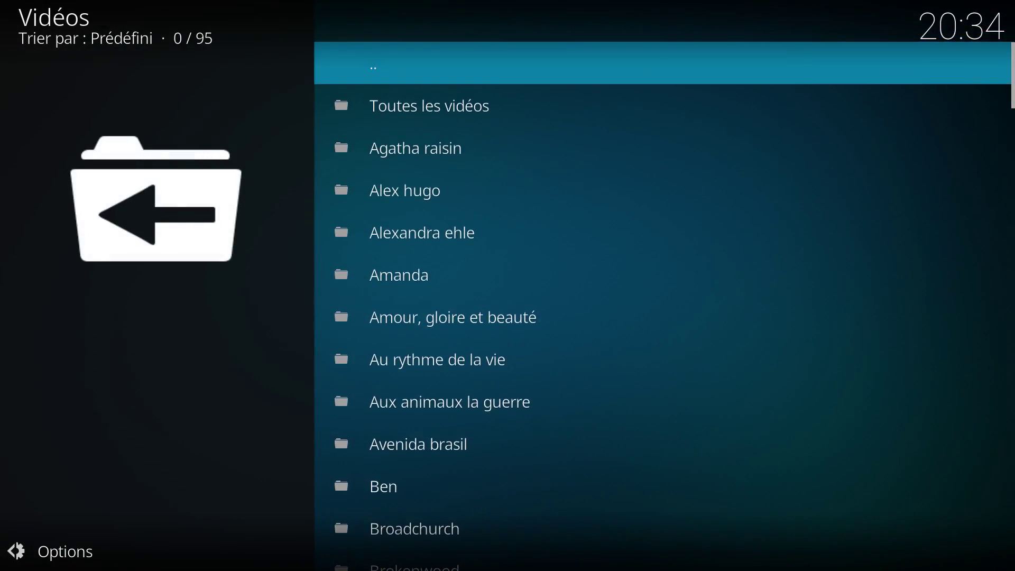
pyautogui.press('Return')
pyautogui.press('Up')
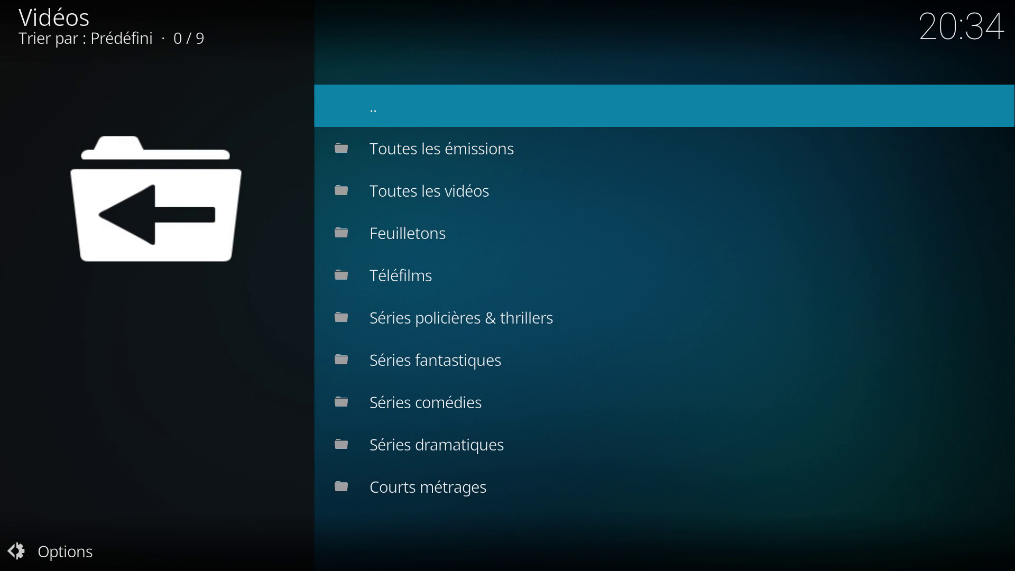
pyautogui.press('Return')
pyautogui.press('Up')
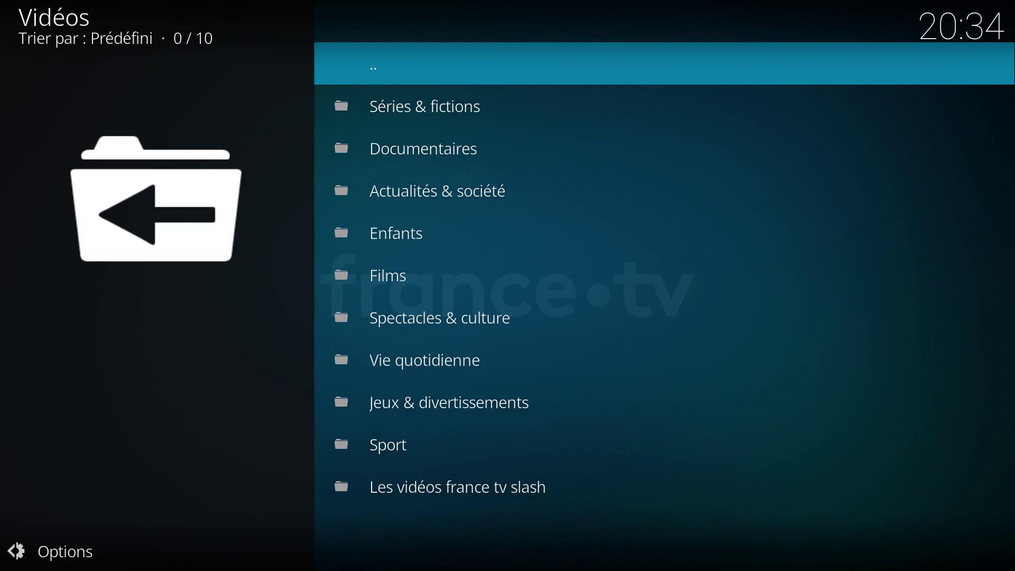
pyautogui.press('Return')
pyautogui.press('Up')
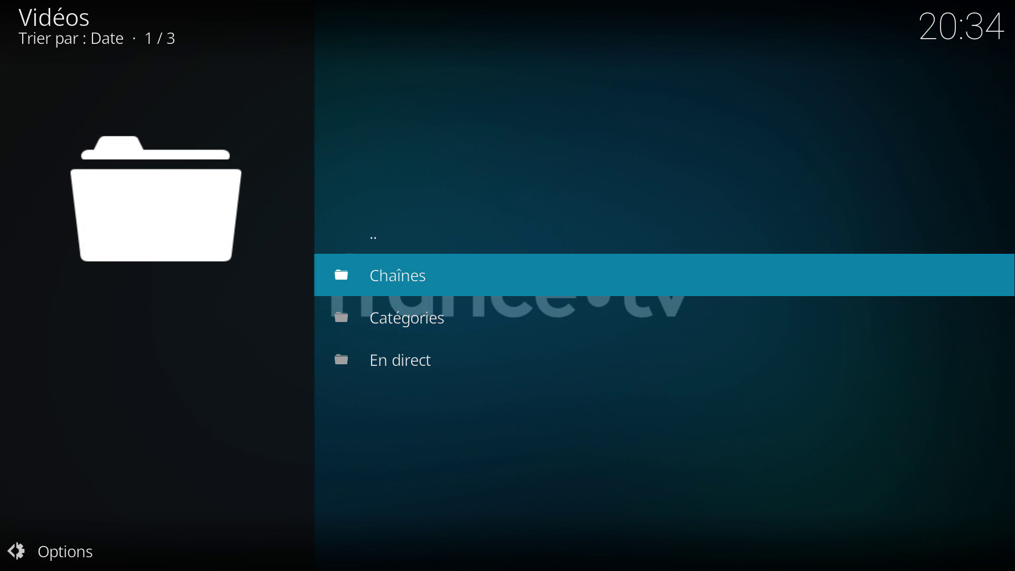
# - Look through the programme categories of France 3 under Chaînes and return to the channel list
pyautogui.press('Return')
pyautogui.press('Down')
pyautogui.press('Down')
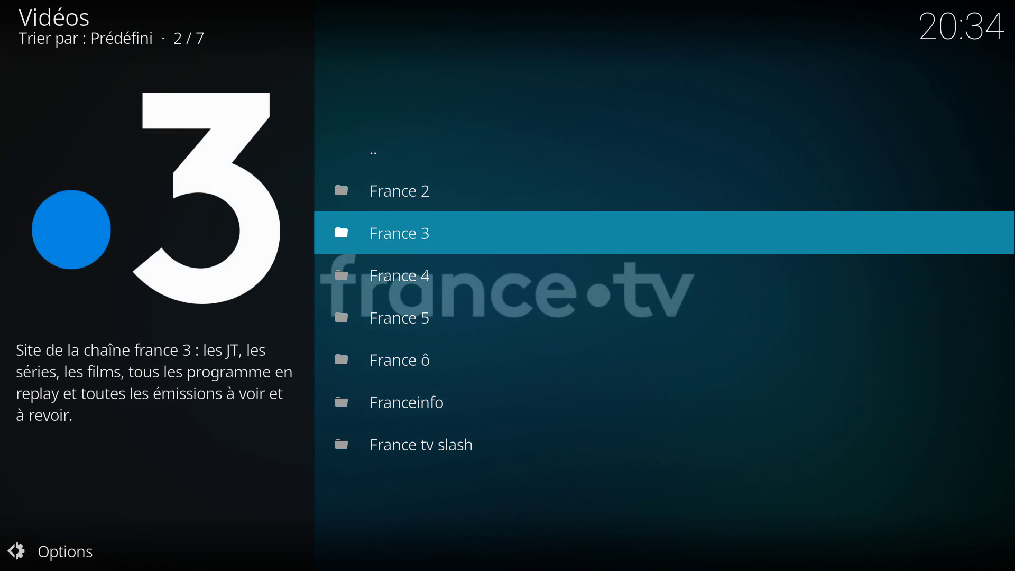
pyautogui.press('Return')
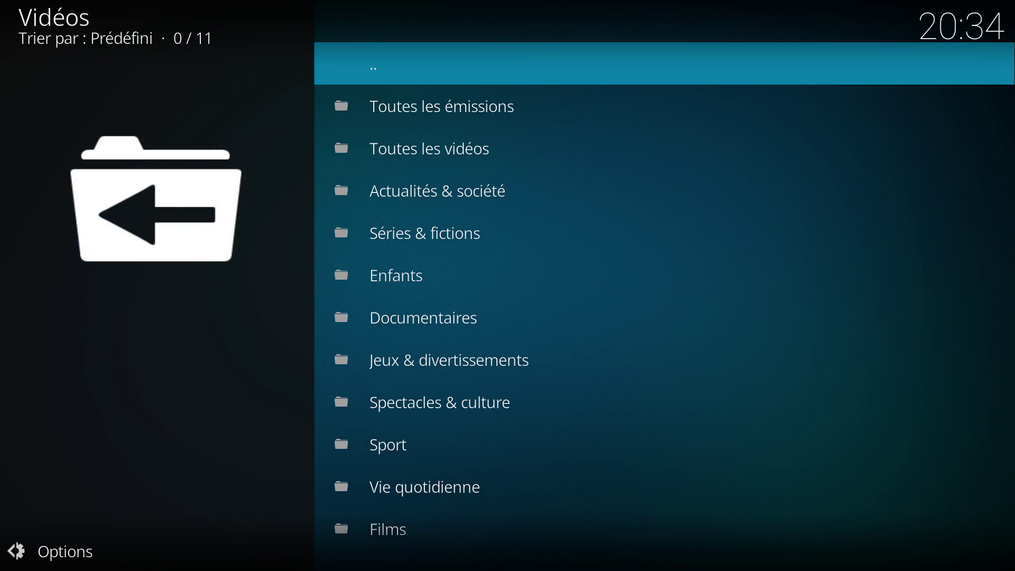
pyautogui.press('Down')
pyautogui.press('Down')
pyautogui.press('Down')
pyautogui.press('Down')
pyautogui.press('Down')
pyautogui.press('Down')
pyautogui.press('Down')
pyautogui.press('Up')
pyautogui.press('Up')
pyautogui.press('Up')
pyautogui.press('Up')
pyautogui.press('Up')
pyautogui.press('Up')
pyautogui.press('Up')
pyautogui.press('Return')
# - Look at the other channels down to France 5 and go back to the add-on's main folders
pyautogui.press('Down')
pyautogui.press('Down')
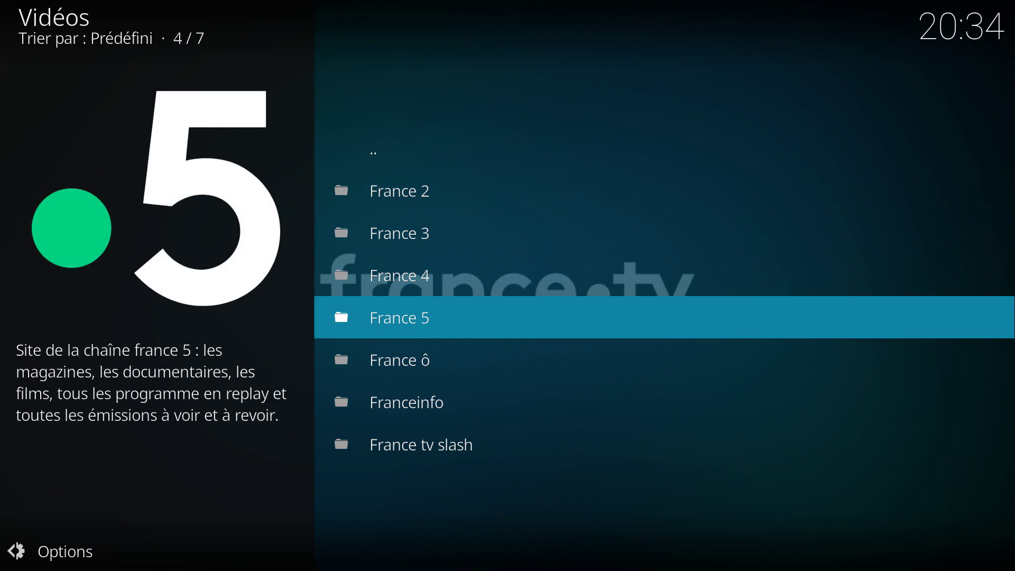
pyautogui.press('Up')
pyautogui.press('Up')
pyautogui.press('Up')
pyautogui.press('Up')
pyautogui.press('Return')
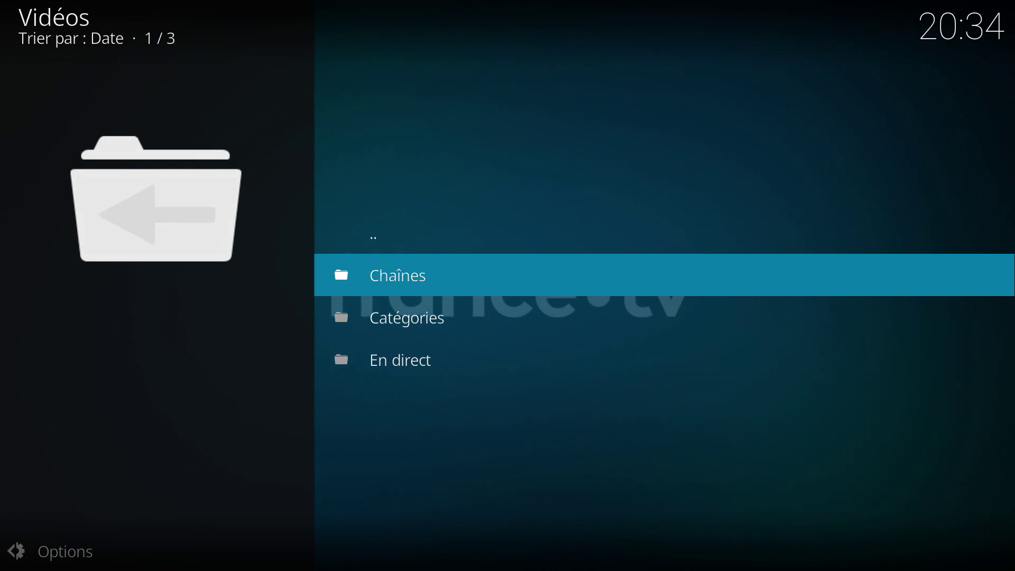
# - Add the France 2 and France 5 live channels from En direct to the favourites
pyautogui.press('Down')
pyautogui.press('Down')
pyautogui.press('Return')
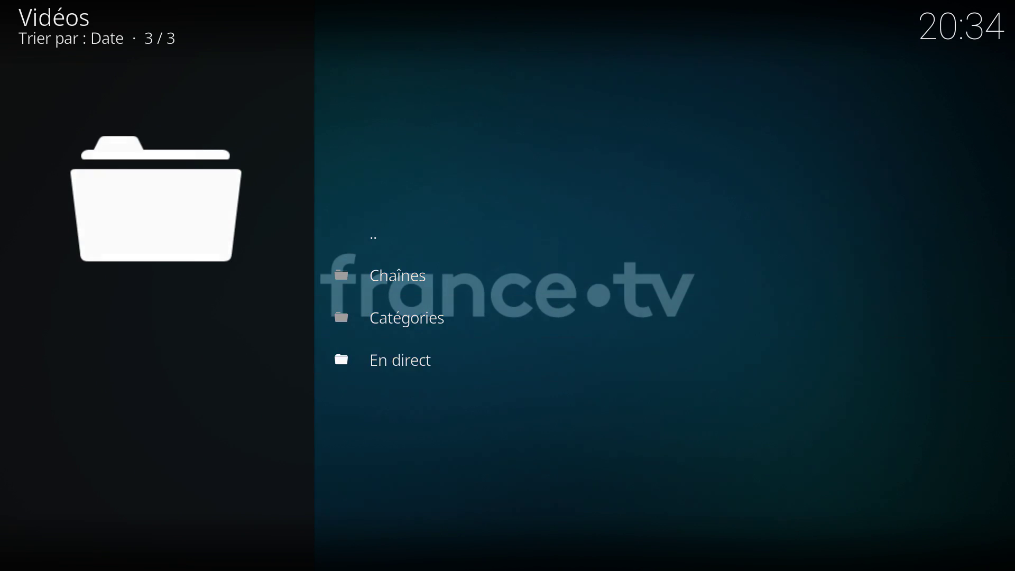
pyautogui.press('Down')
pyautogui.press('Up')
pyautogui.press('Up')
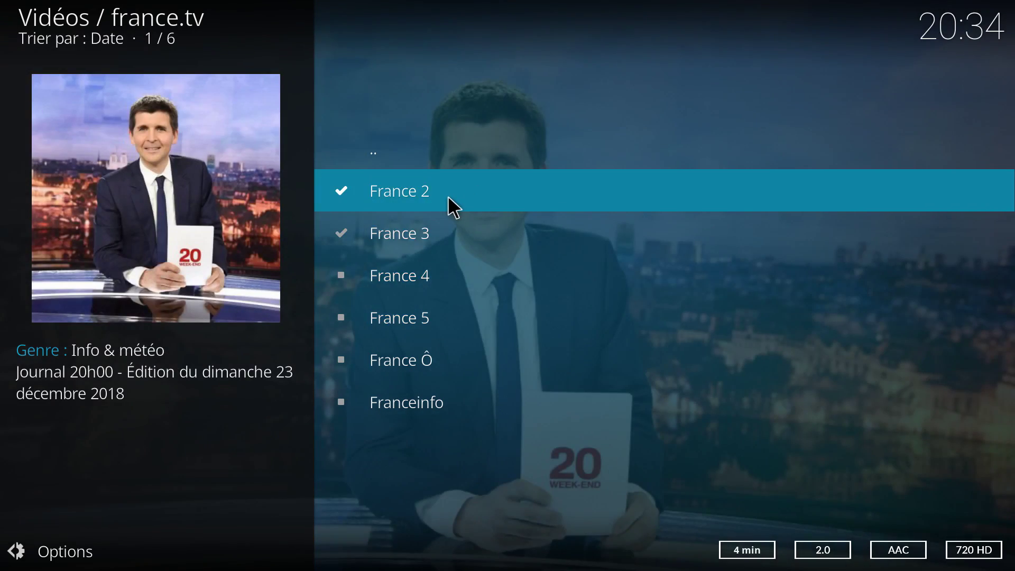
pyautogui.rightClick(449, 199)
pyautogui.click(710, 345)
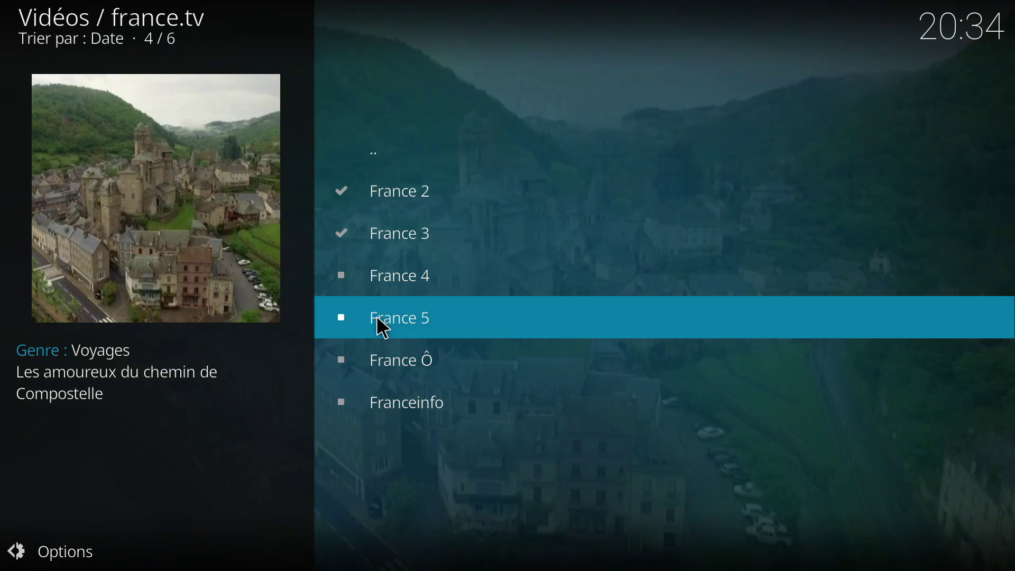
pyautogui.rightClick(378, 324)
pyautogui.click(627, 343)
# - Return to the home screen and view the entries saved under Favoris
pyautogui.press('Escape')
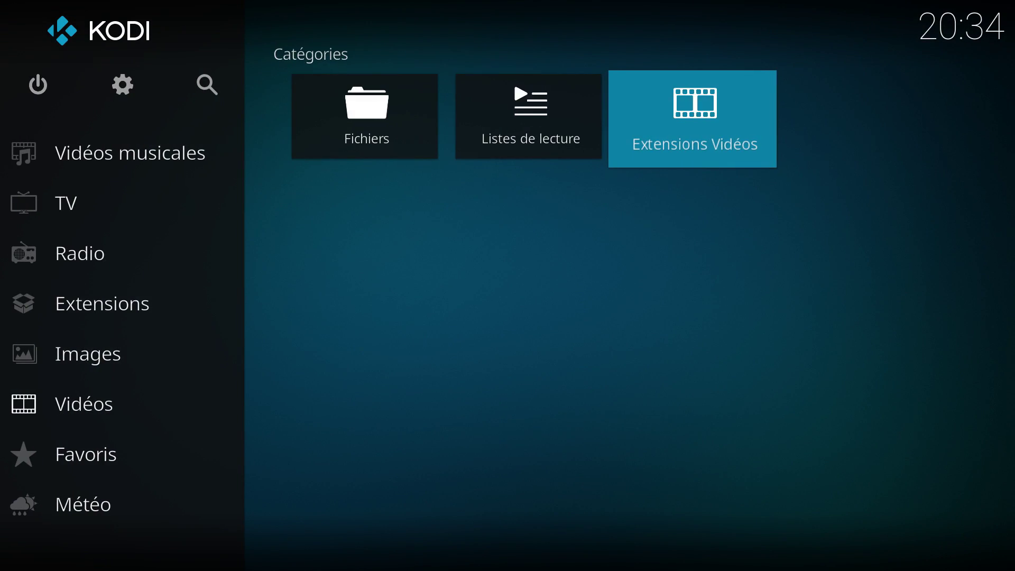
pyautogui.press('Down')
pyautogui.press('Down')
pyautogui.press('Left')
pyautogui.press('Left')
pyautogui.press('Left')
pyautogui.press('Down')
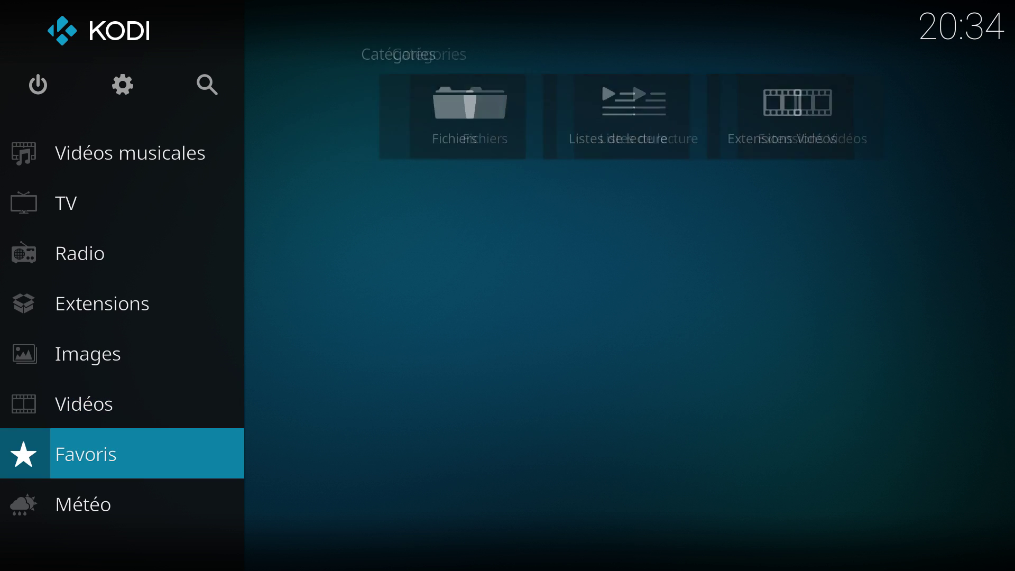
pyautogui.press('Right')
pyautogui.press('Right')
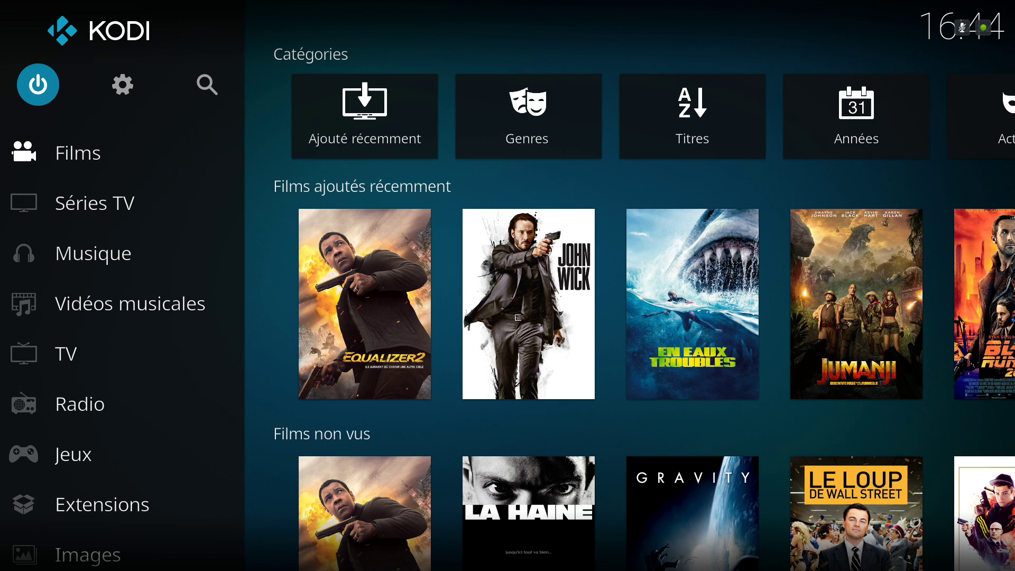
# - Open the video playlists (Listes de lecture) from the Films section
pyautogui.press('Down')
pyautogui.press('Return')
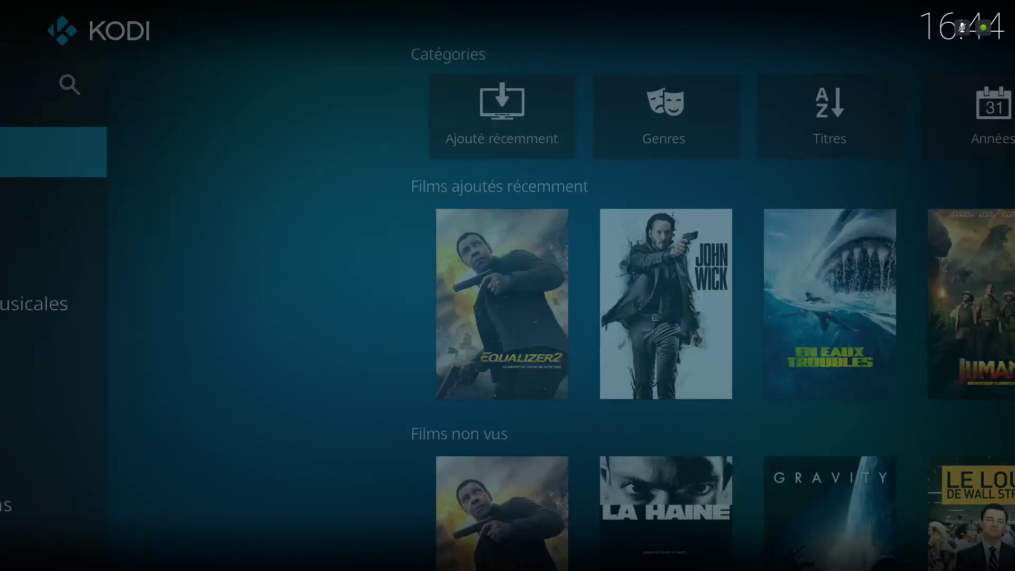
pyautogui.press('Down')
pyautogui.press('Down')
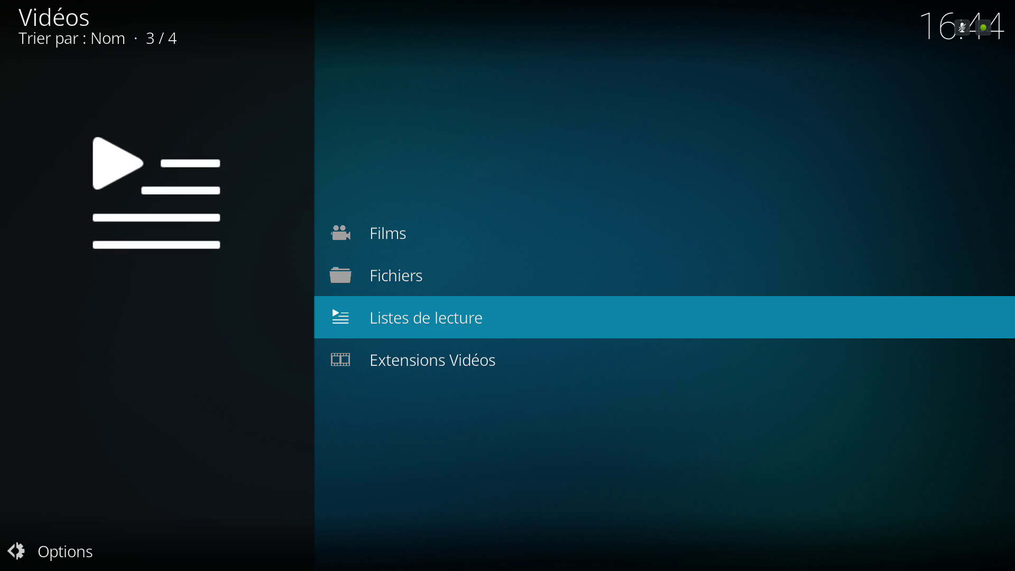
pyautogui.press('Return')
# - Start a new smart playlist and set its type to Films
pyautogui.press('Down')
pyautogui.press('Down')
pyautogui.press('Down')
pyautogui.press('Down')
pyautogui.press('Down')
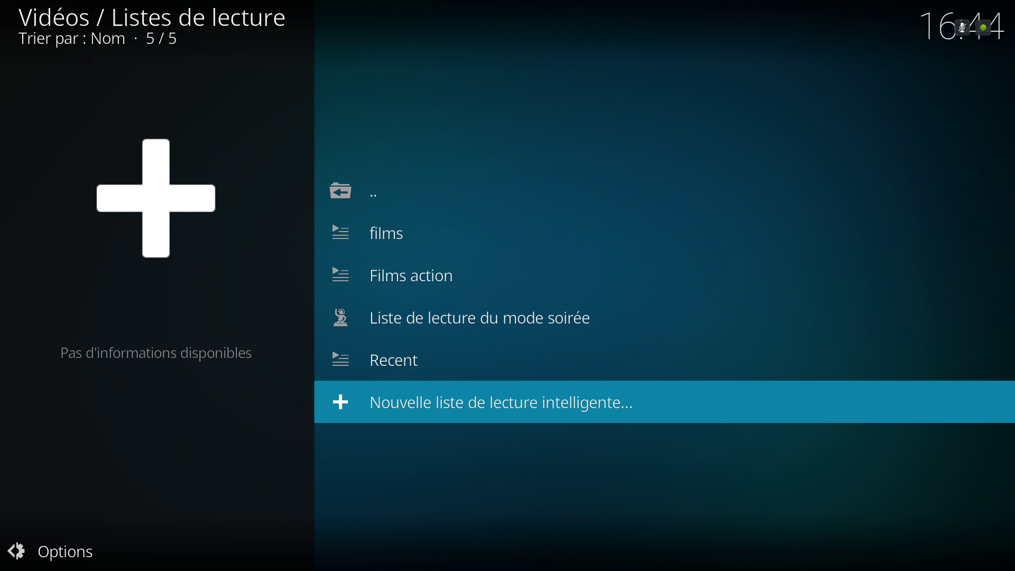
pyautogui.press('Return')
pyautogui.press('Return')
pyautogui.press('Return')
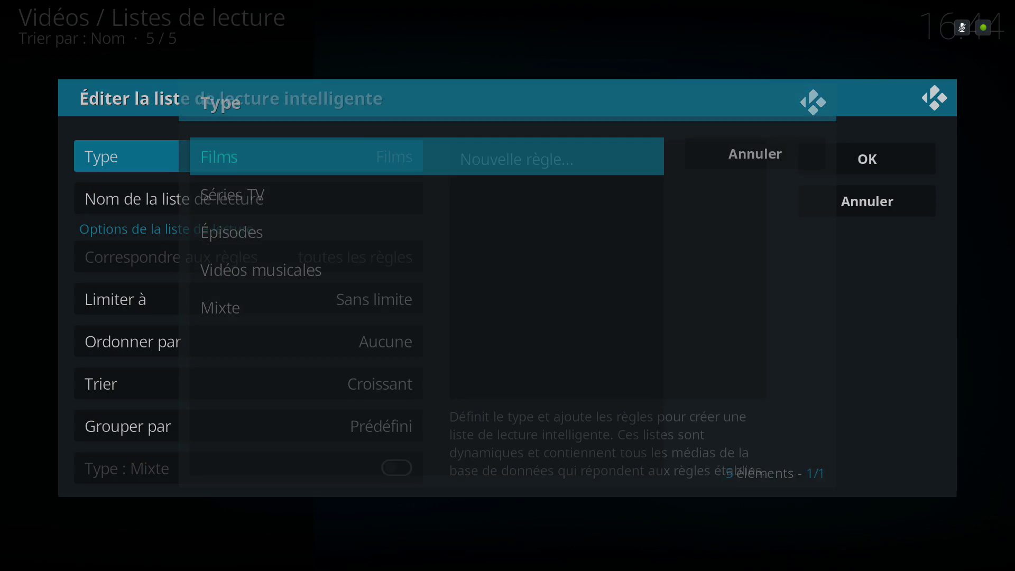
# - Start a new rule in the smart playlist and set its rule type to Réalisateur
pyautogui.press('Right')
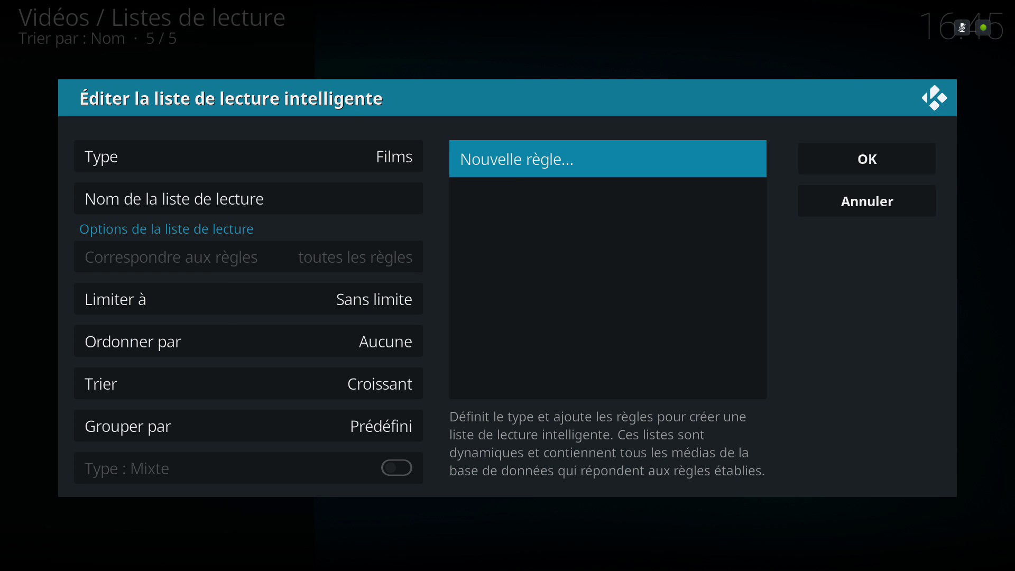
pyautogui.press('Return')
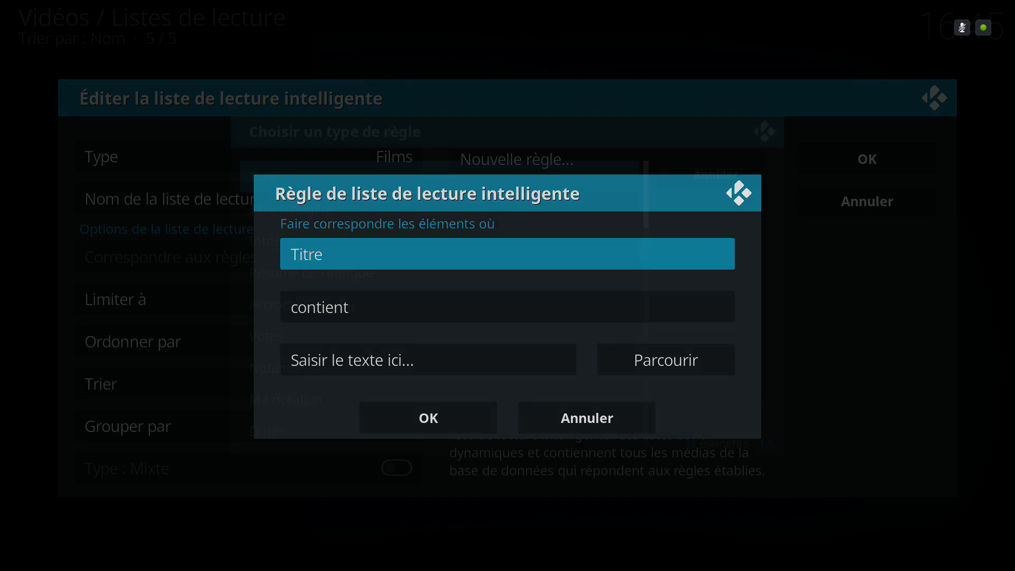
pyautogui.press('Return')
pyautogui.press('Down')
pyautogui.press('Down')
pyautogui.press('Down')
pyautogui.press('Down')
pyautogui.press('Down')
pyautogui.press('Down')
pyautogui.press('Down')
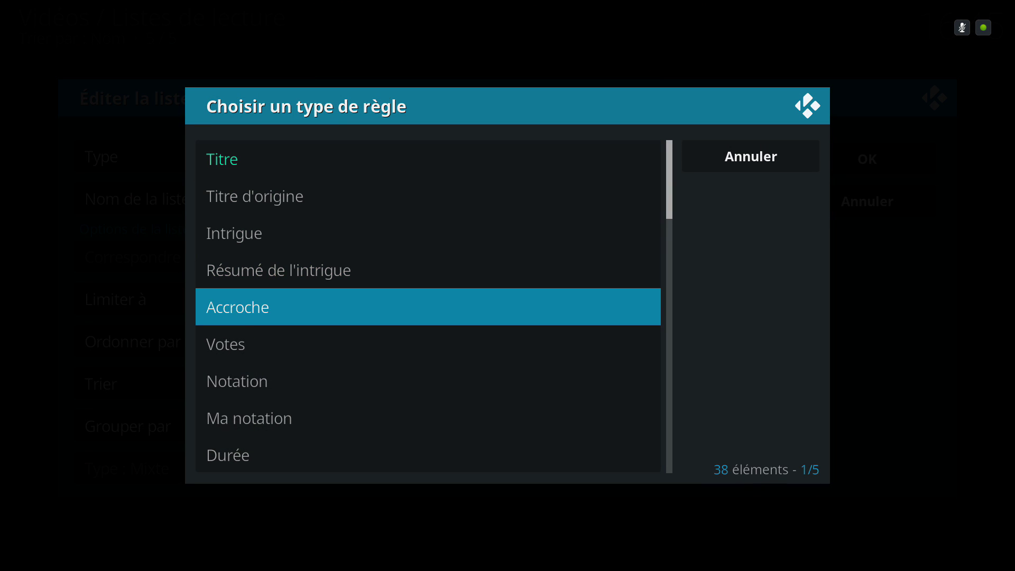
pyautogui.press('Down')
pyautogui.press('Down')
pyautogui.press('Down')
pyautogui.press('Down')
pyautogui.press('Down')
pyautogui.press('Down')
pyautogui.press('Down')
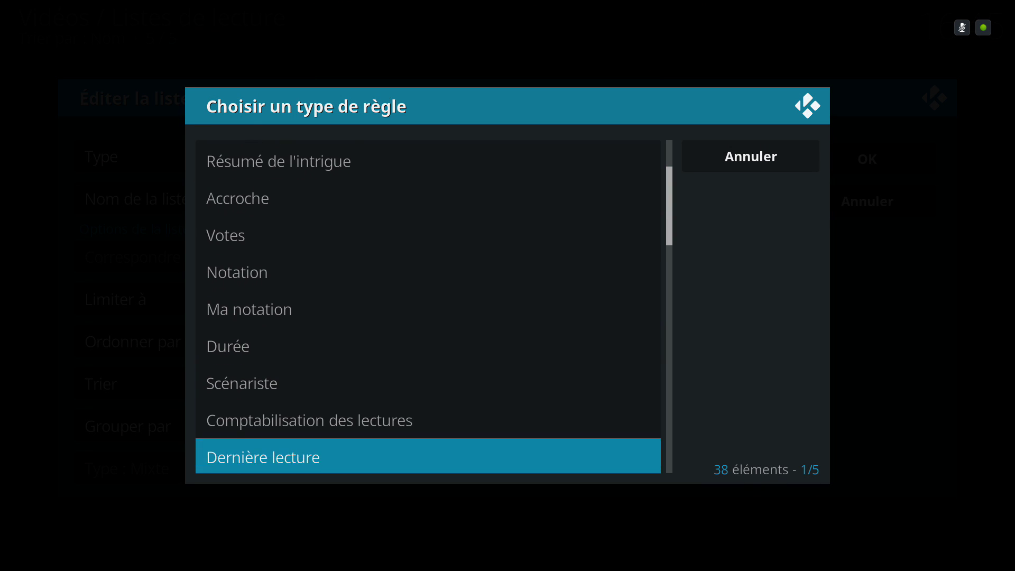
pyautogui.press('Up')
pyautogui.press('Up')
pyautogui.press('Up')
pyautogui.press('Down')
pyautogui.press('Down')
pyautogui.press('Down')
pyautogui.press('Down')
pyautogui.press('Down')
pyautogui.press('Down')
pyautogui.press('Down')
pyautogui.press('Down')
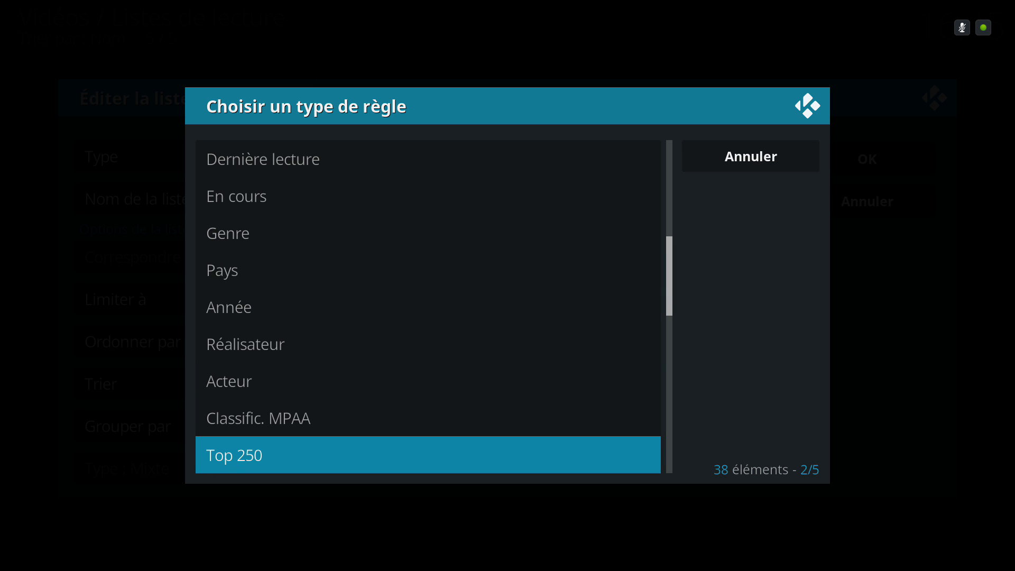
pyautogui.press('Up')
pyautogui.press('Up')
pyautogui.press('Up')
pyautogui.press('Return')
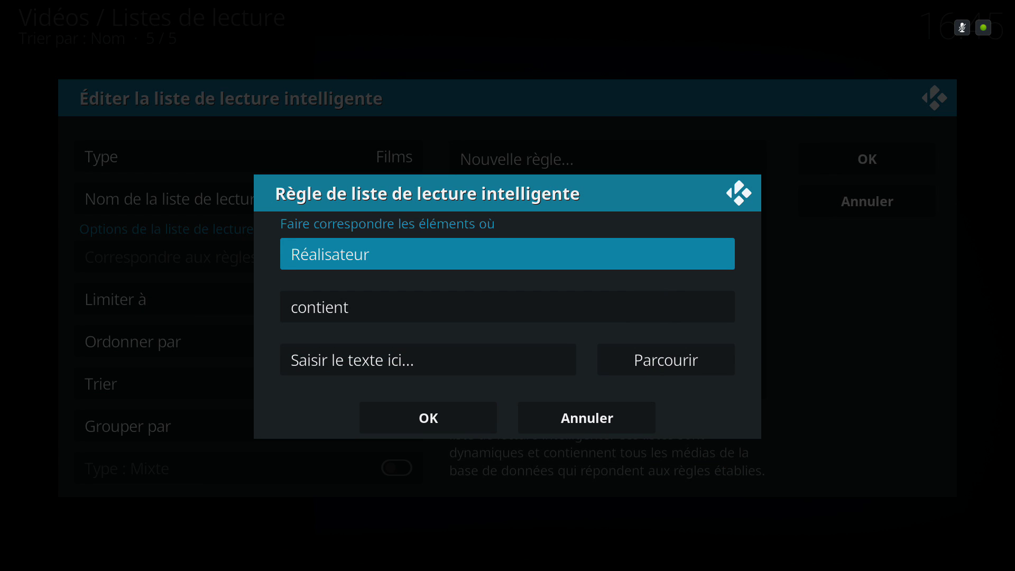
# - Set the Réalisateur rule's operator to "est" and review the other available operators
pyautogui.press('Down')
pyautogui.press('Return')
pyautogui.press('Up')
pyautogui.press('Up')
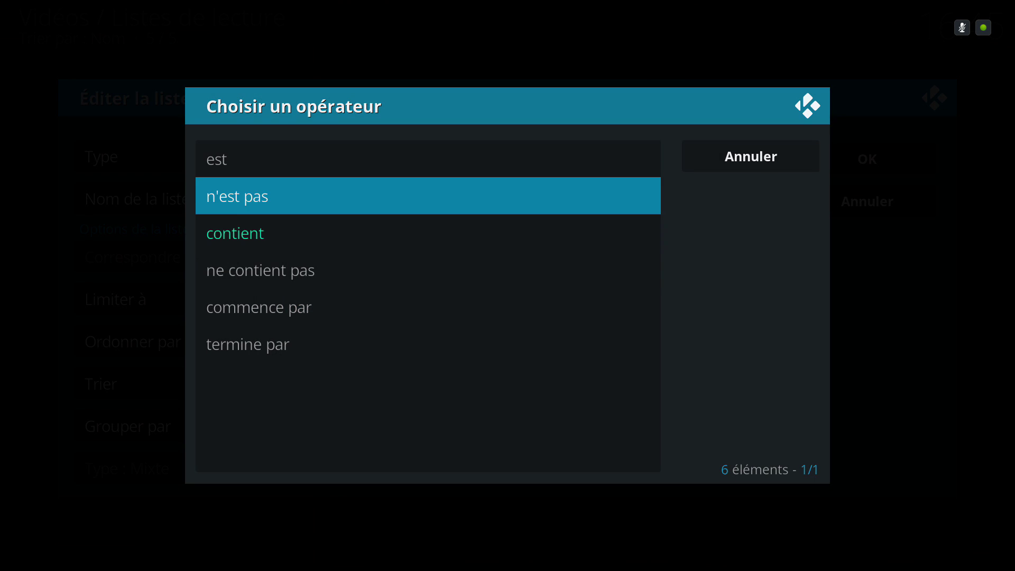
pyautogui.press('Return')
pyautogui.press('Down')
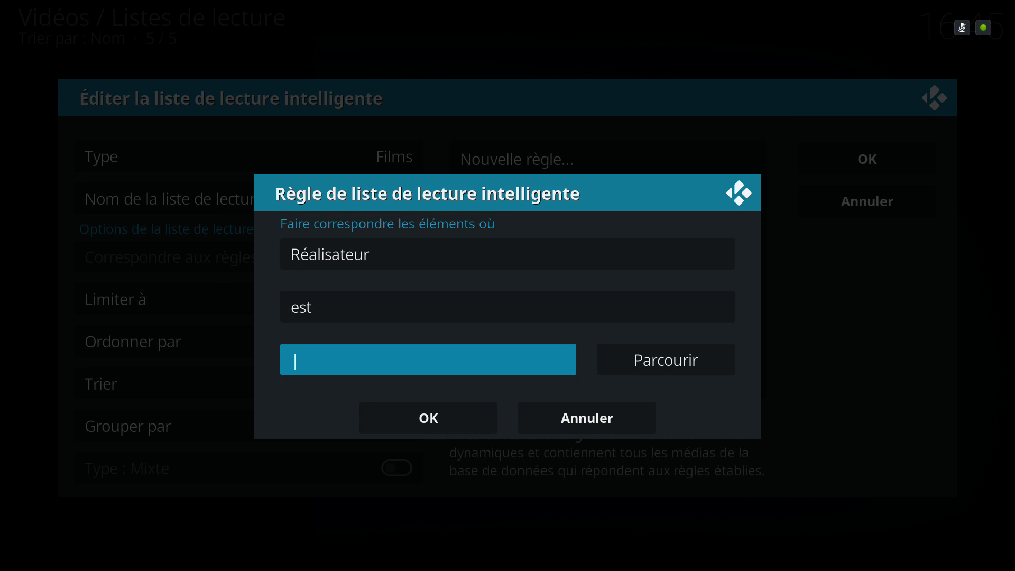
pyautogui.press('Up')
pyautogui.press('Return')
pyautogui.press('Down')
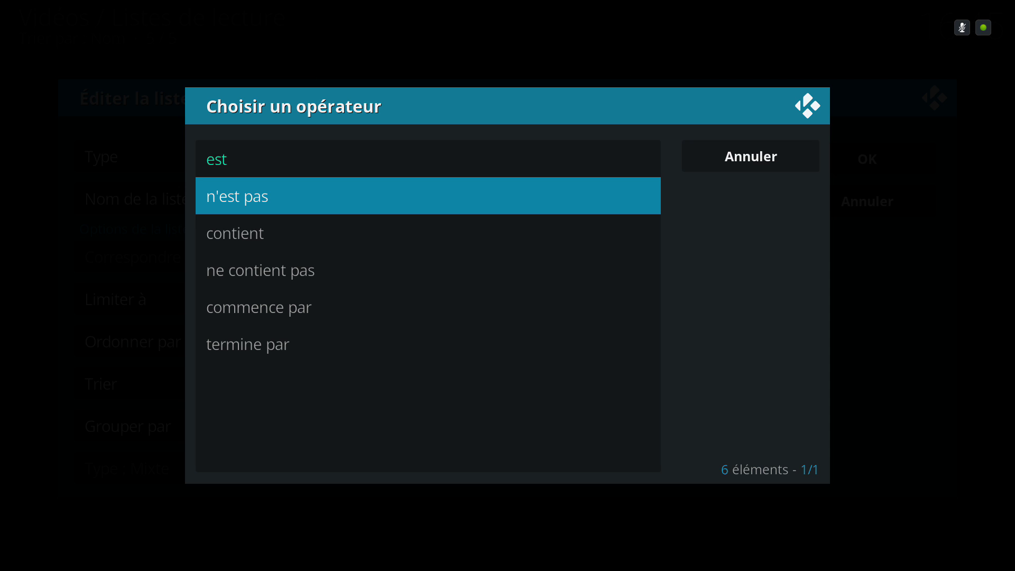
pyautogui.press('Right')
pyautogui.press('Return')
# - Change the rule's type to Date ajoutée
pyautogui.press('Up')
pyautogui.press('Return')
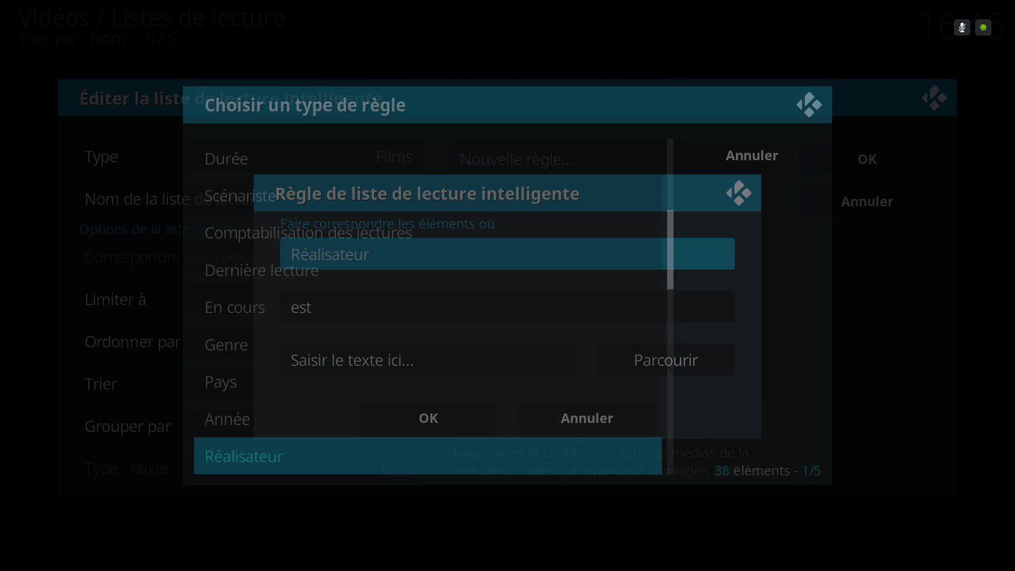
pyautogui.press('Down')
pyautogui.press('Down')
pyautogui.press('Down')
pyautogui.press('Up')
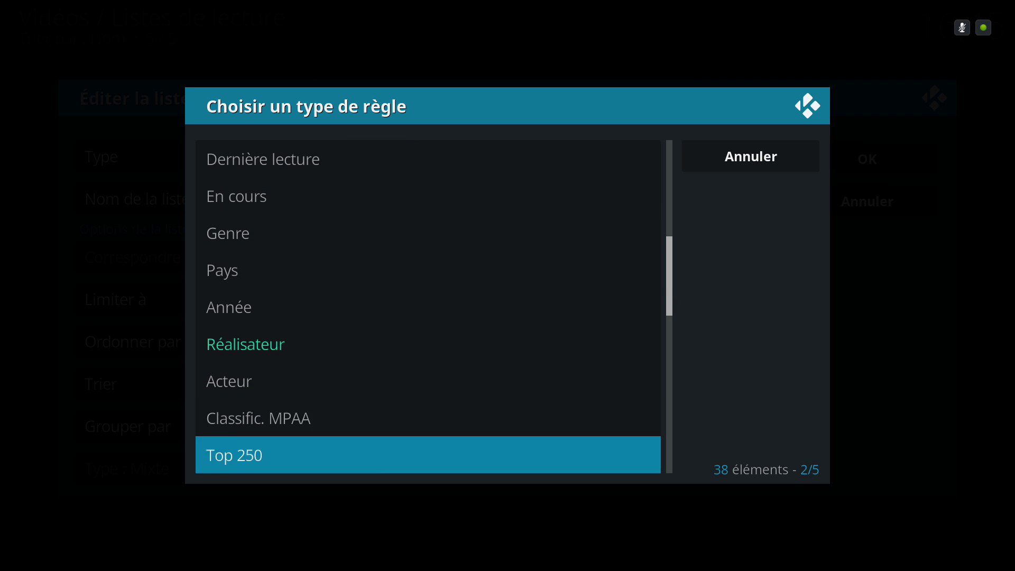
pyautogui.press('Down')
pyautogui.press('Down')
pyautogui.press('Down')
pyautogui.press('Down')
pyautogui.press('Down')
pyautogui.press('Right')
pyautogui.press('Left')
pyautogui.press('Down')
pyautogui.press('Down')
pyautogui.press('Down')
pyautogui.press('Down')
pyautogui.press('Down')
pyautogui.press('Down')
pyautogui.press('Up')
pyautogui.press('Left')
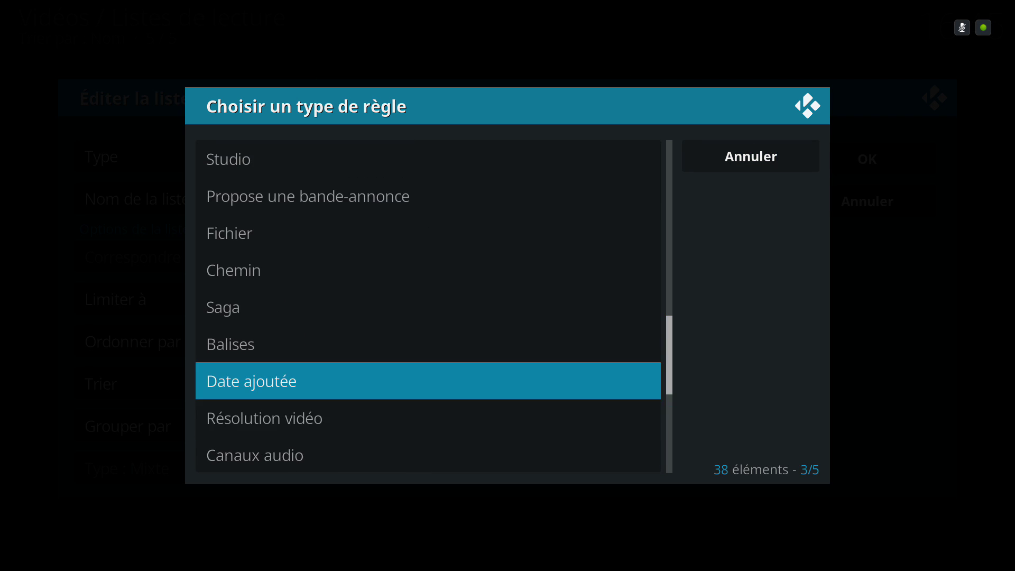
pyautogui.press('Return')
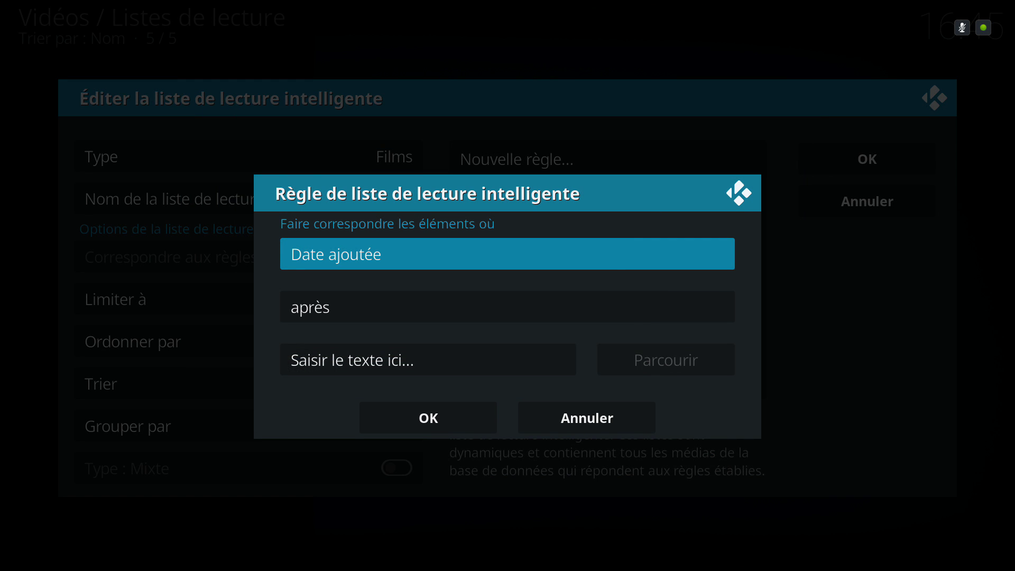
# - Cancel the Date ajoutée rule without saving it
pyautogui.press('Down')
pyautogui.press('Down')
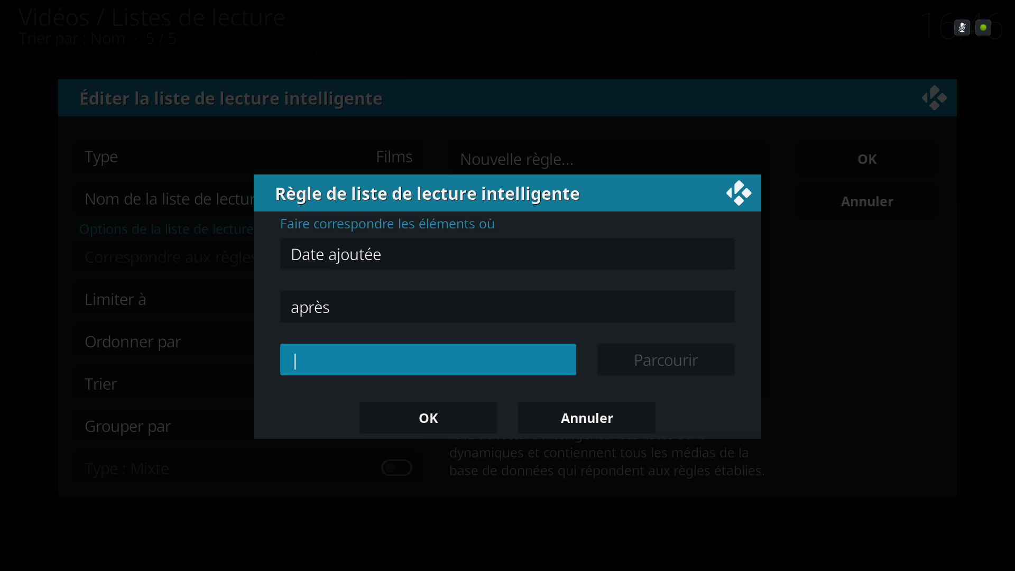
pyautogui.press('Down')
pyautogui.press('Right')
pyautogui.press('Return')
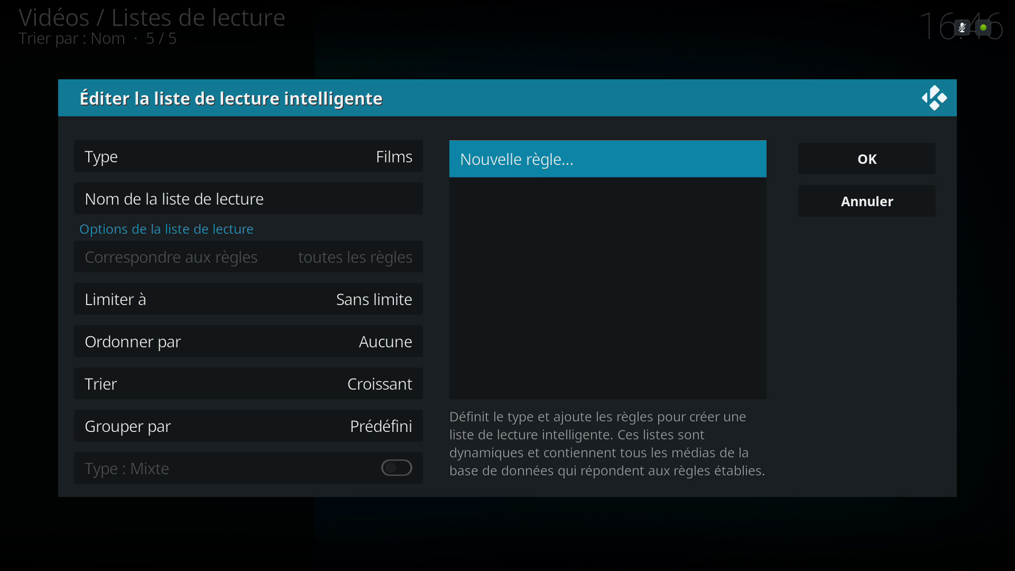
# - Start another new rule in the smart playlist and set its rule type to Genre
pyautogui.press('Return')
pyautogui.press('Up')
pyautogui.press('Up')
pyautogui.press('Return')
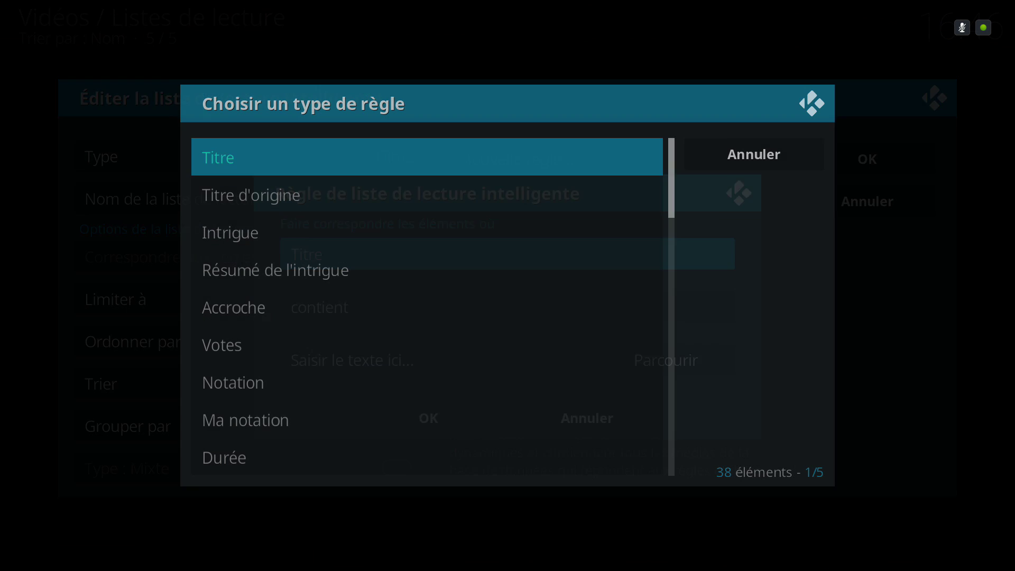
pyautogui.press('Down')
pyautogui.press('Down')
pyautogui.press('Down')
pyautogui.press('Down')
pyautogui.press('Down')
pyautogui.press('Down')
pyautogui.press('Down')
pyautogui.press('Down')
pyautogui.press('Down')
pyautogui.press('Down')
pyautogui.press('Down')
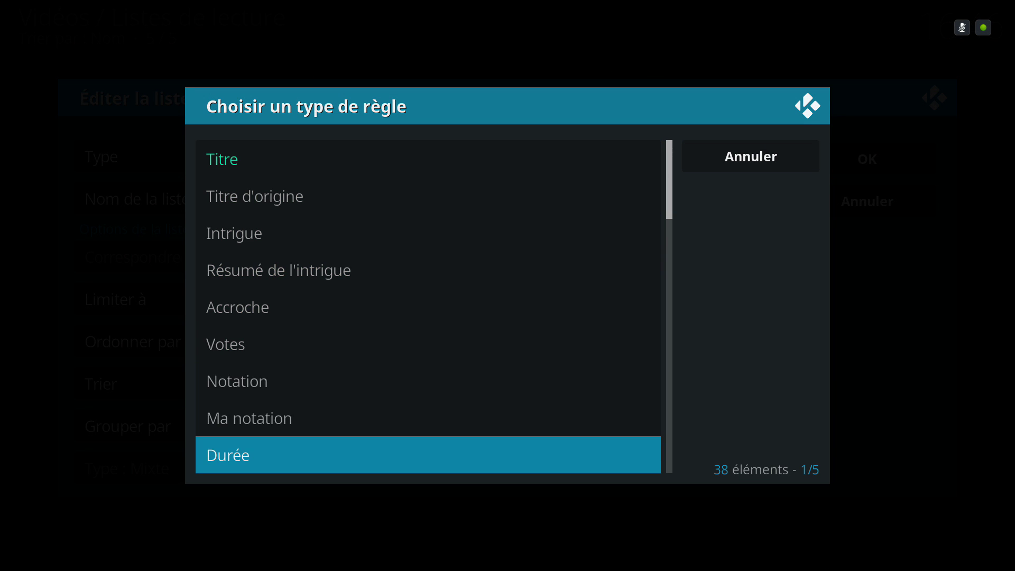
pyautogui.press('Down')
pyautogui.press('Down')
pyautogui.press('Down')
pyautogui.press('Down')
pyautogui.press('Up')
pyautogui.press('Up')
pyautogui.press('Return')
# - Set the Genre rule's operator to "est"
pyautogui.press('Down')
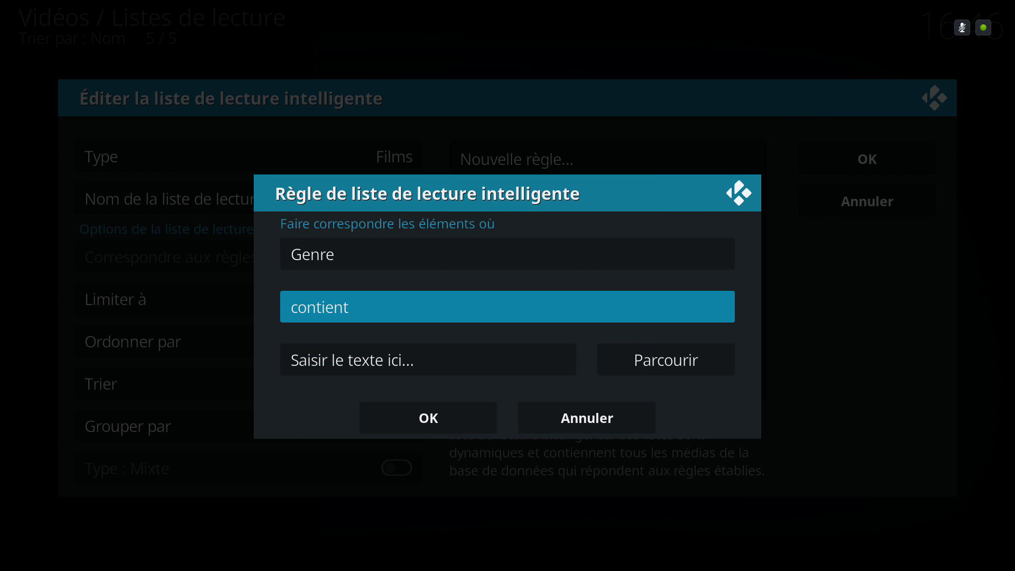
pyautogui.press('Return')
pyautogui.press('Up')
pyautogui.press('Up')
pyautogui.press('Return')
# - Enter Thriller as the Genre rule's value and confirm the rule
pyautogui.press('Down')
pyautogui.press('Return')
pyautogui.write('Thrill')
pyautogui.press('Left')
pyautogui.press('Left')
pyautogui.press('Left')
pyautogui.press('Left')
pyautogui.press('Left')
pyautogui.press('Up')
pyautogui.press('Return')
pyautogui.press('Right')
pyautogui.press('Return')
pyautogui.press('Right')
pyautogui.press('Right')
pyautogui.press('Right')
pyautogui.press('Right')
pyautogui.press('Right')
pyautogui.press('Right')
pyautogui.press('Right')
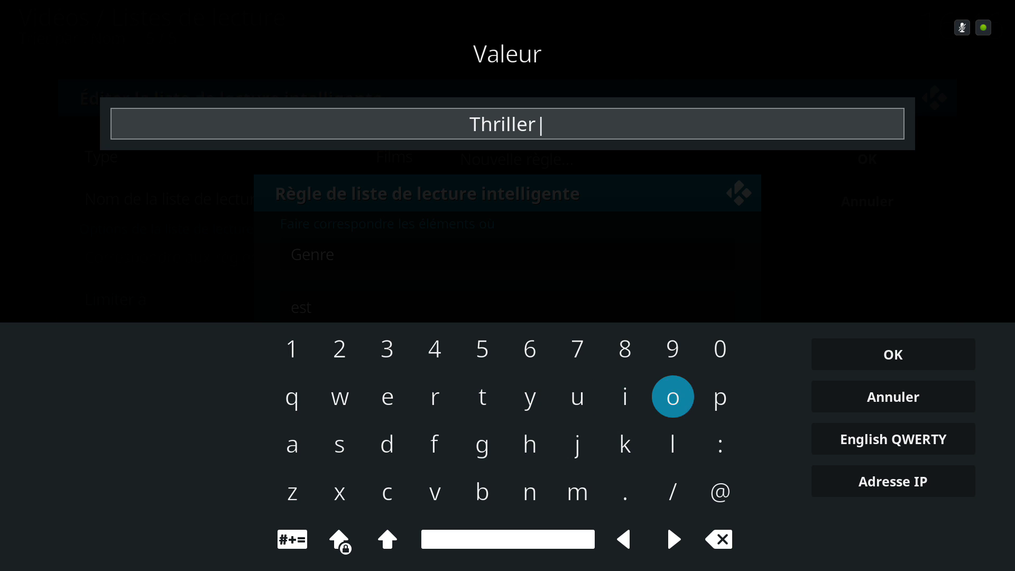
pyautogui.press('Return')
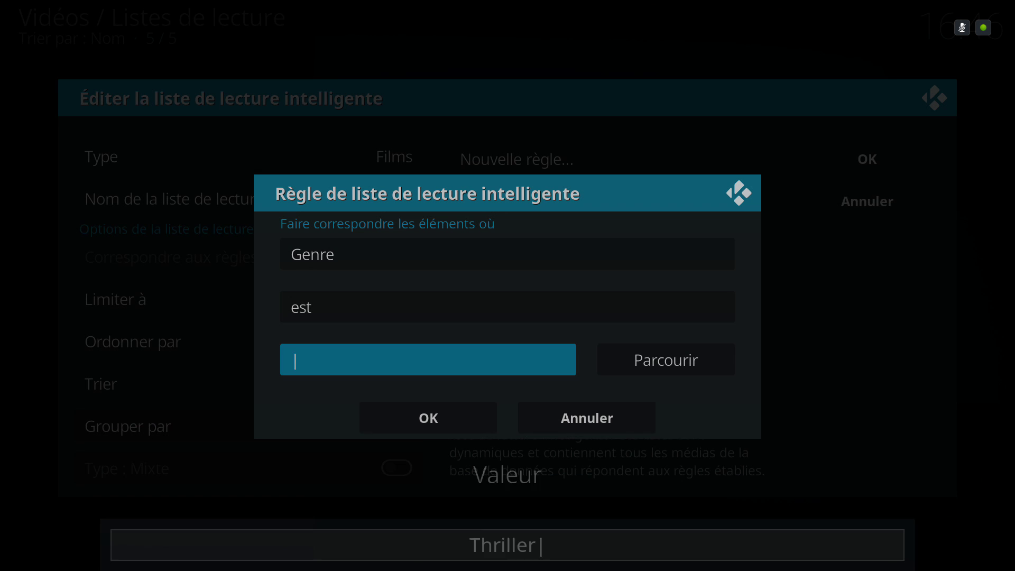
pyautogui.press('Down')
pyautogui.press('Left')
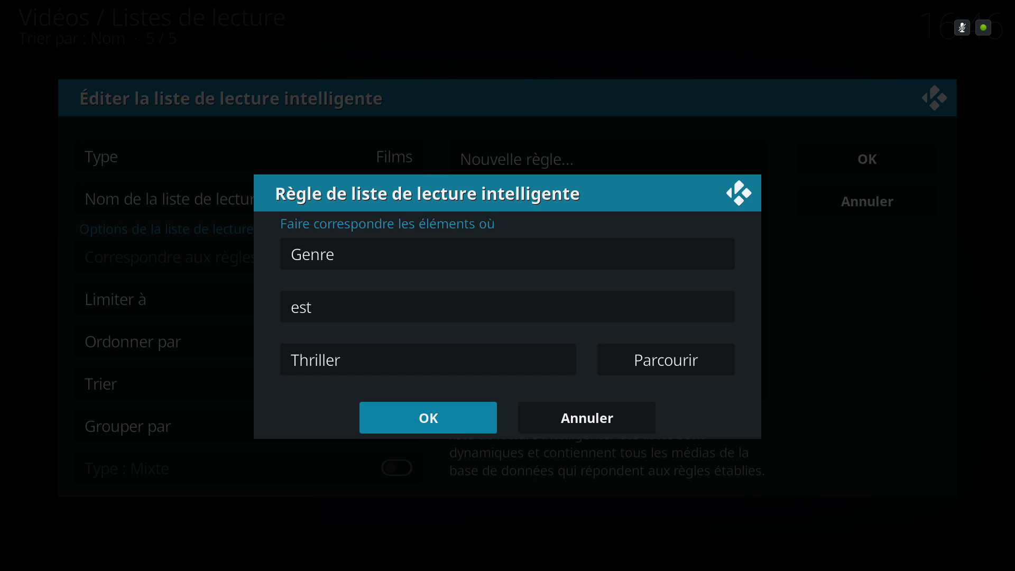
pyautogui.press('Return')
# - Review the playlist's available Limiter à options and close the list without choosing one
pyautogui.press('Left')
pyautogui.press('Down')
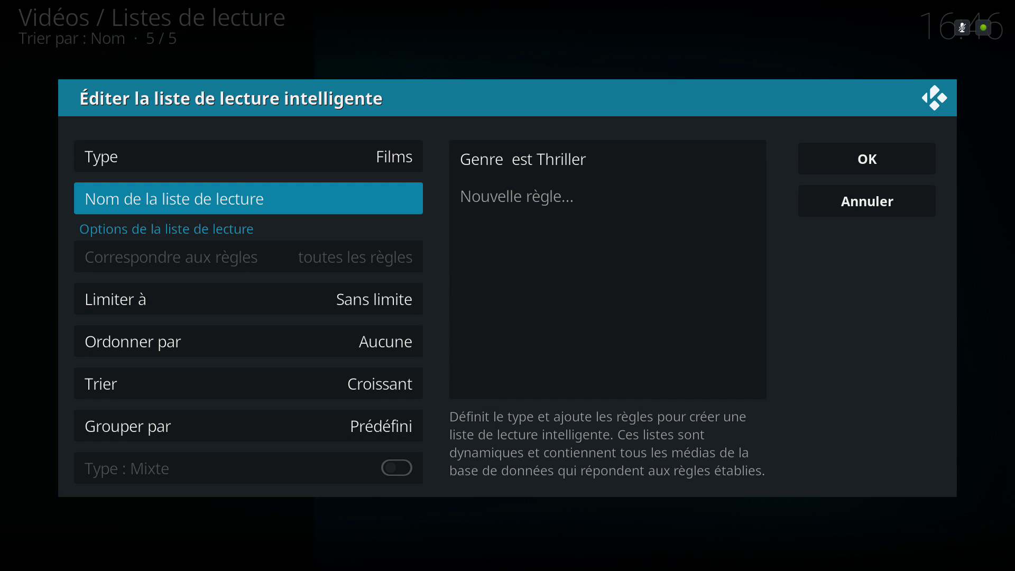
pyautogui.press('Down')
pyautogui.press('Return')
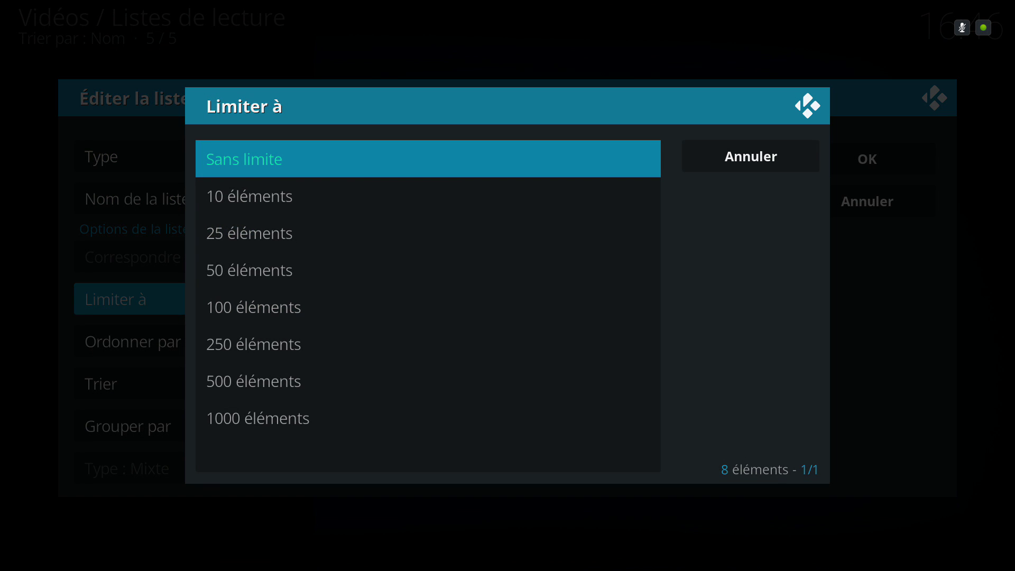
pyautogui.press('Down')
pyautogui.press('Down')
pyautogui.press('Down')
pyautogui.press('Down')
pyautogui.press('Down')
pyautogui.press('Right')
pyautogui.press('Return')
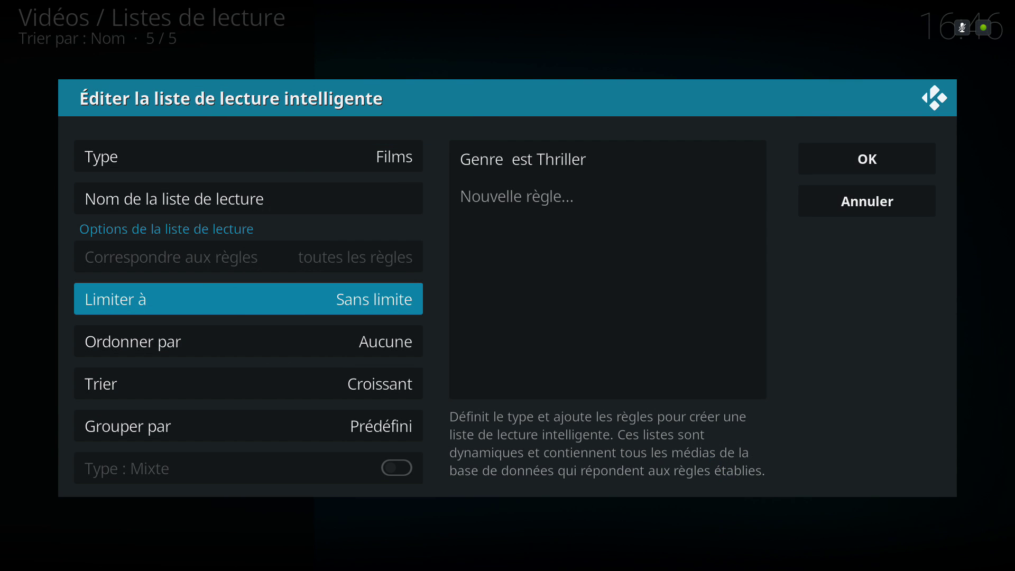
# - Examine the Ordonner par and Grouper par options of the smart playlist, closing each list without a selection
pyautogui.press('Down')
pyautogui.press('Return')
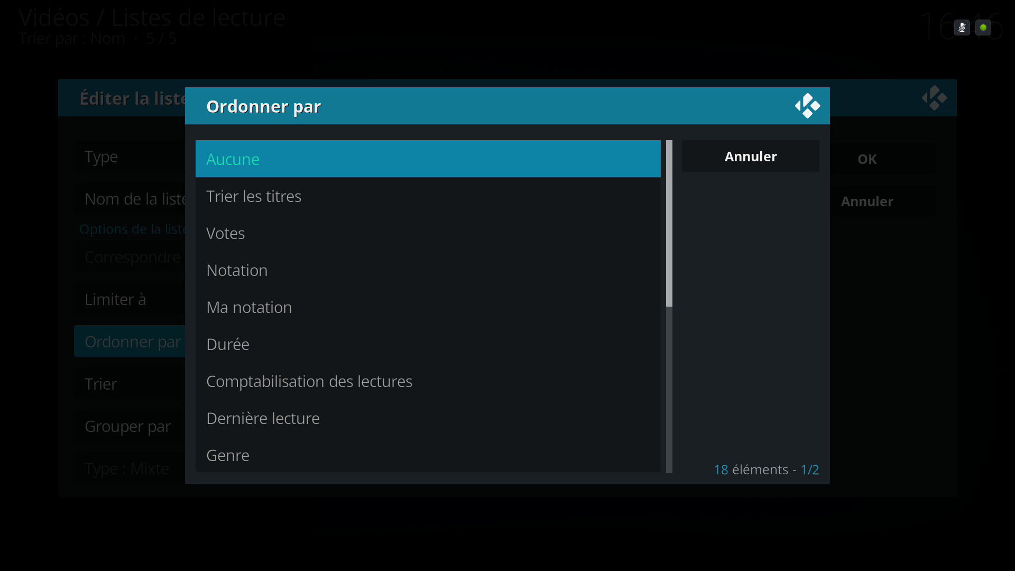
pyautogui.press('Right')
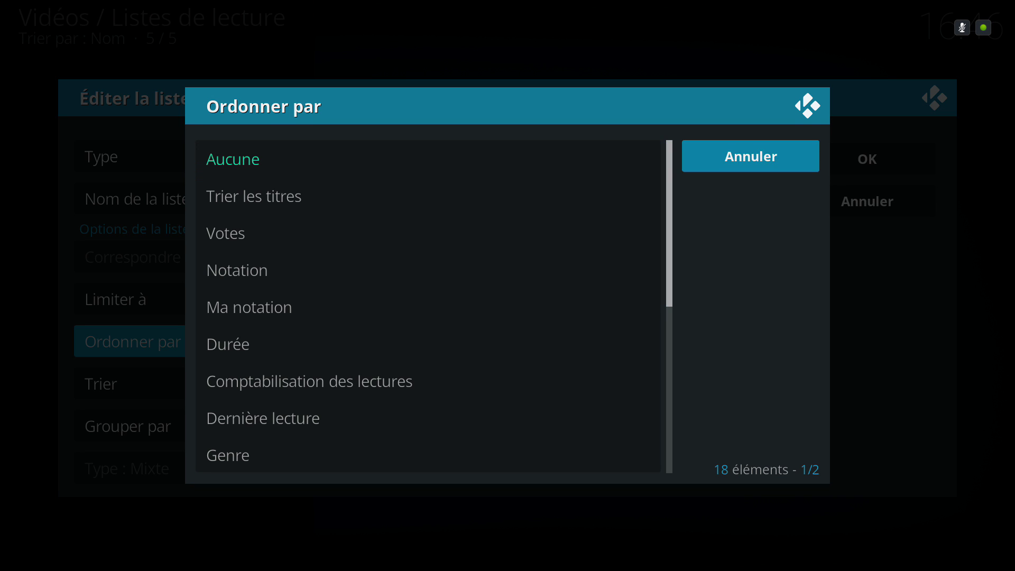
pyautogui.press('Return')
pyautogui.press('Down')
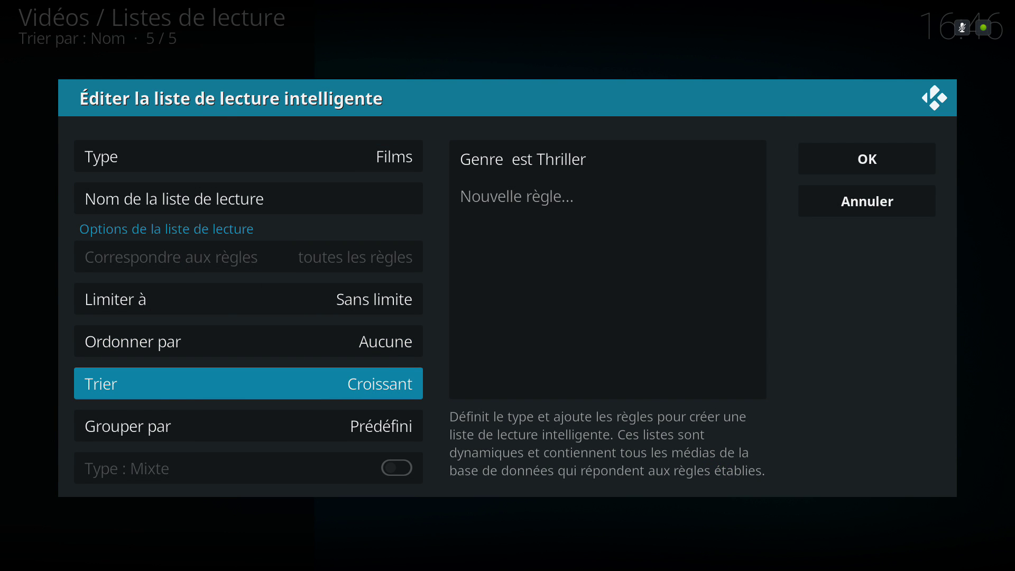
pyautogui.press('Down')
pyautogui.press('Return')
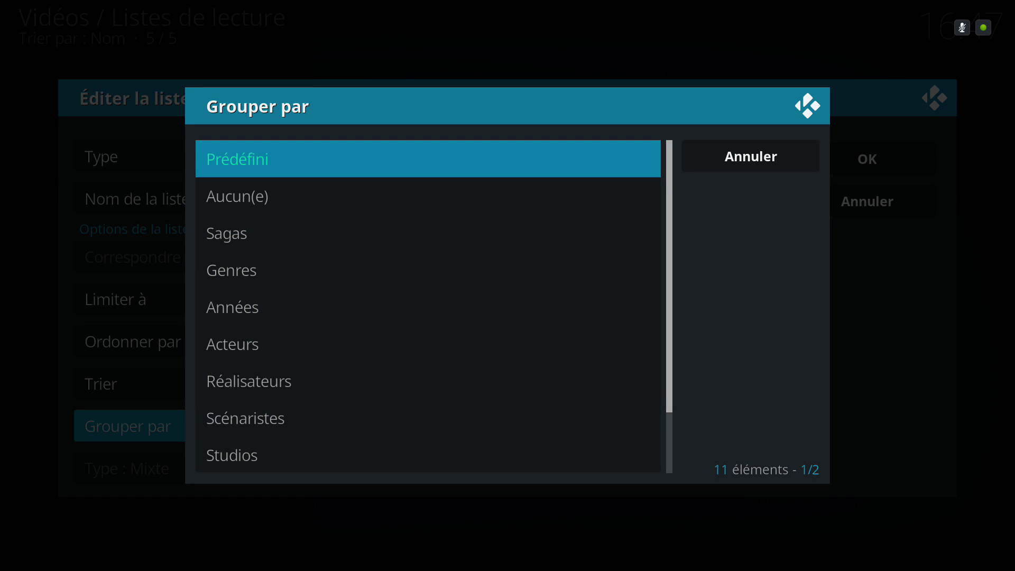
pyautogui.press('Right')
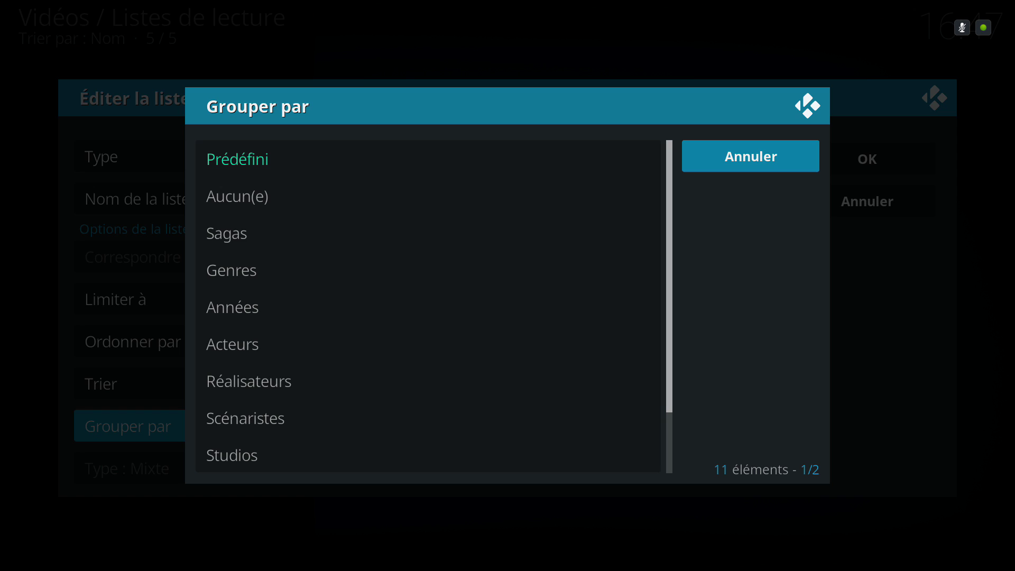
pyautogui.press('Return')
# - Save the smart playlist under the file name Thriller and select it among the video playlists
pyautogui.press('Right')
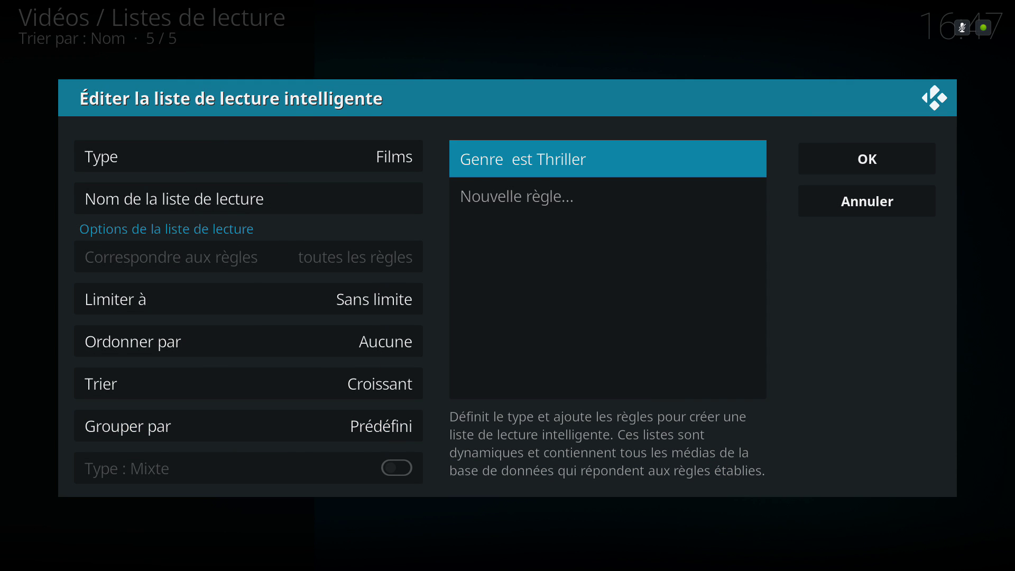
pyautogui.press('Right')
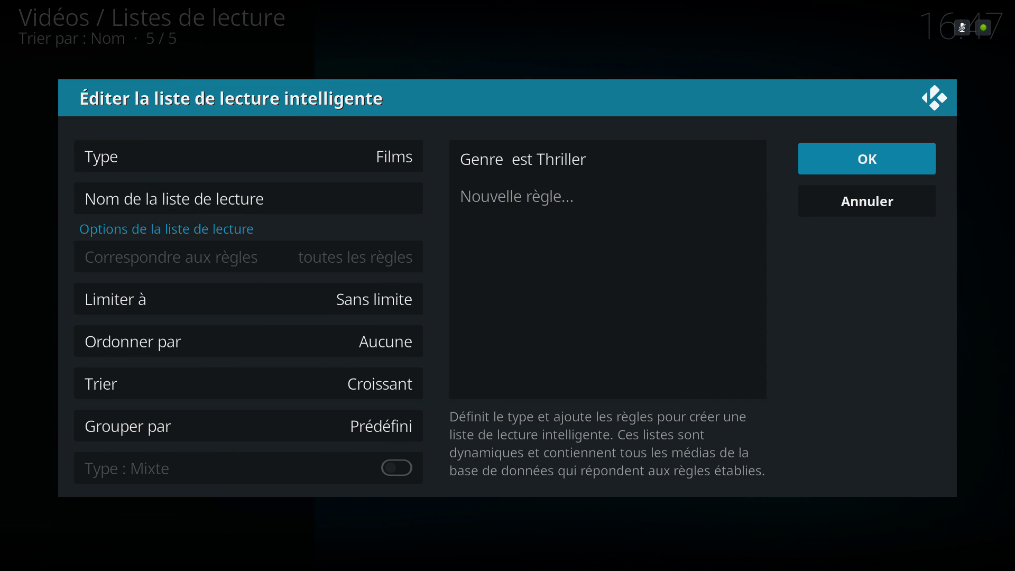
pyautogui.press('Return')
pyautogui.press('Down')
pyautogui.press('Down')
pyautogui.press('Down')
pyautogui.write('Thri')
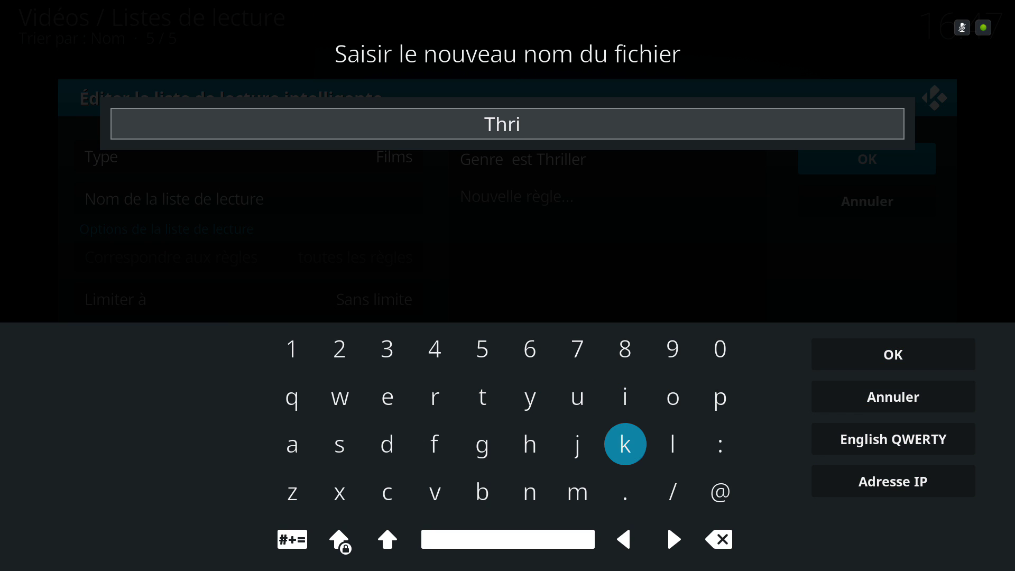
pyautogui.write('ll')
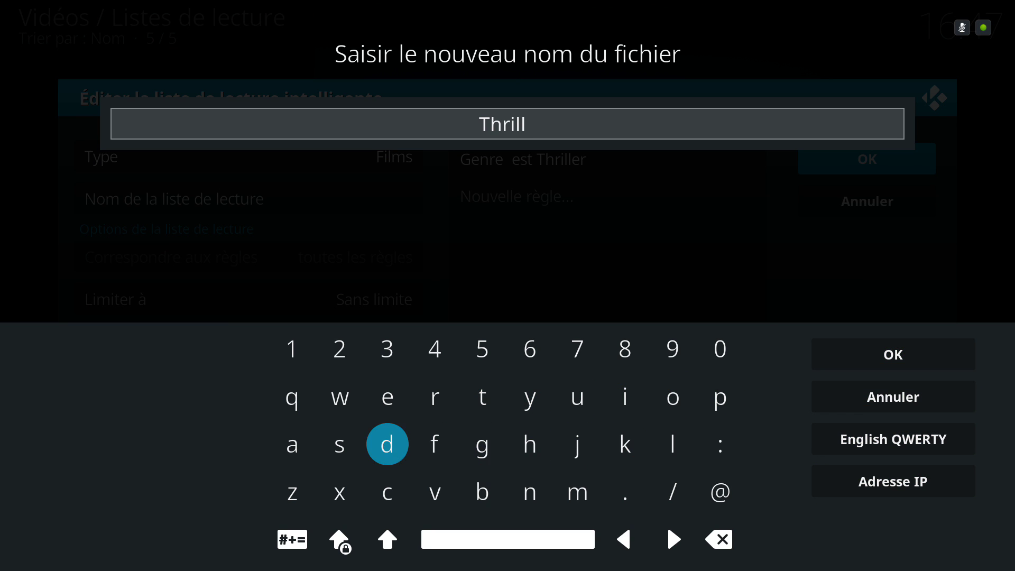
pyautogui.write('er')
pyautogui.press('Right')
pyautogui.press('Right')
pyautogui.press('Up')
pyautogui.press('Up')
pyautogui.press('Up')
pyautogui.press('Return')
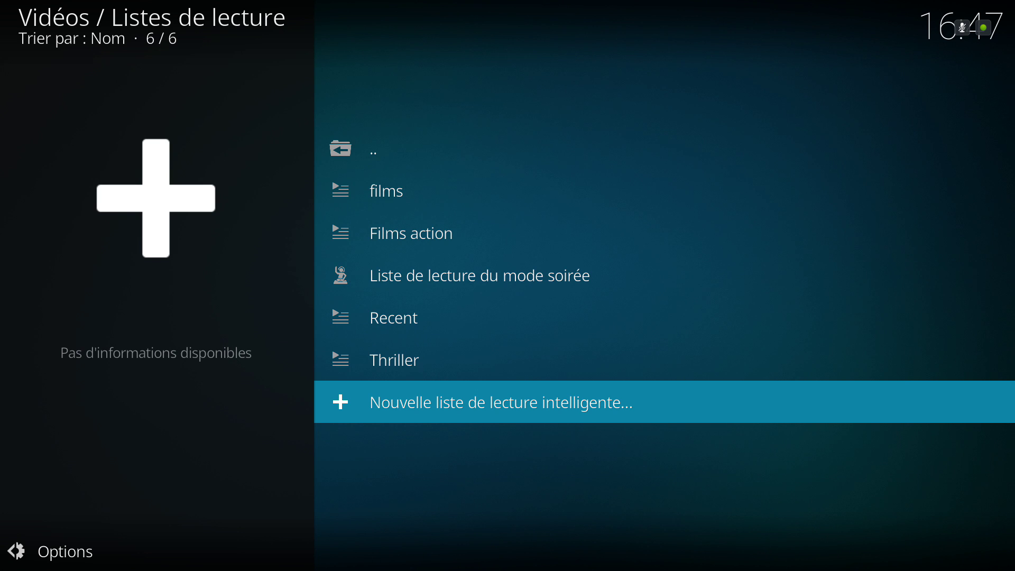
pyautogui.press('Up')
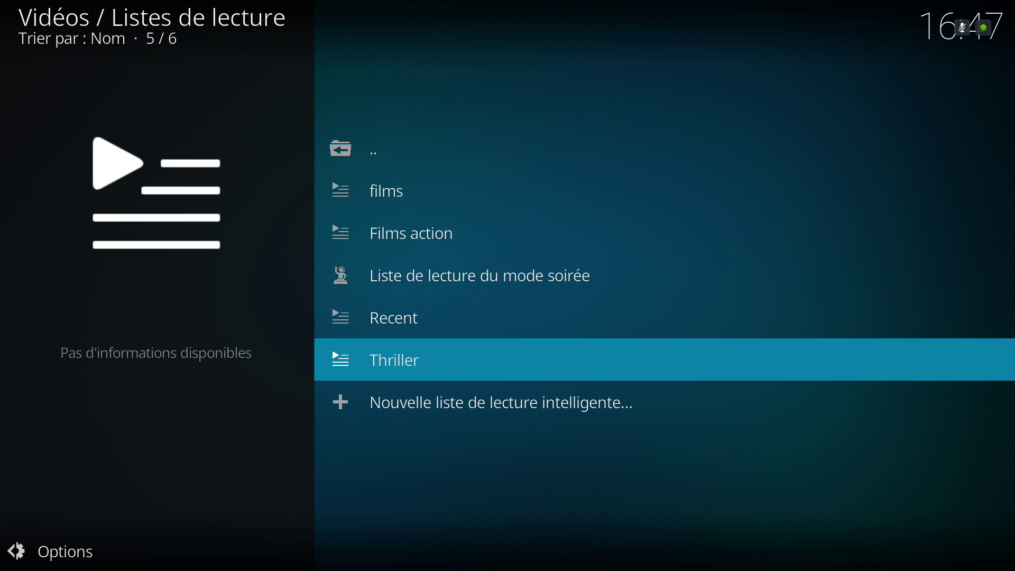
# - Leave the video playlists, go through Kodi's main menu to TV, and return to the Android TV home screen
pyautogui.press('BackSpace')
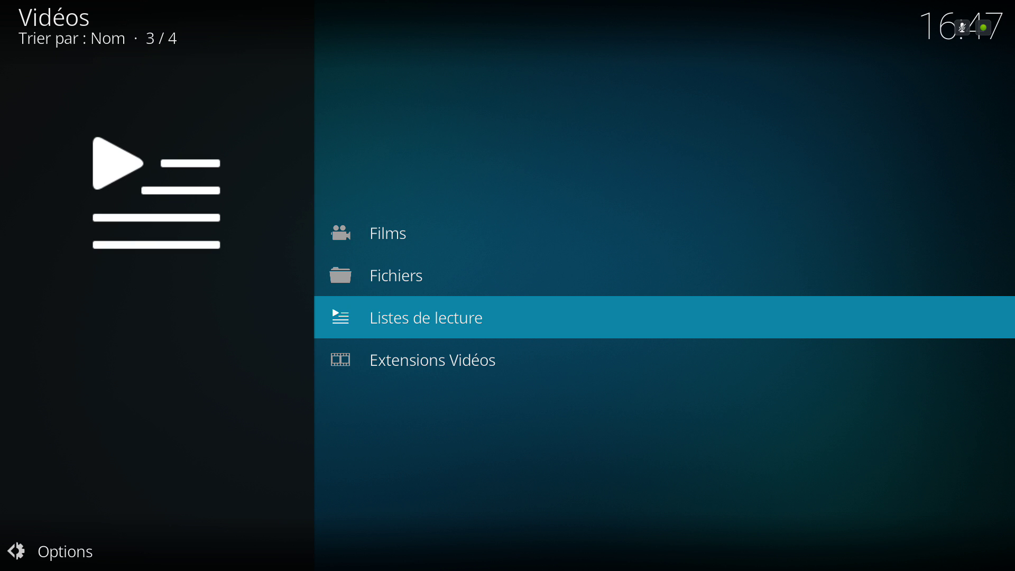
pyautogui.press('BackSpace')
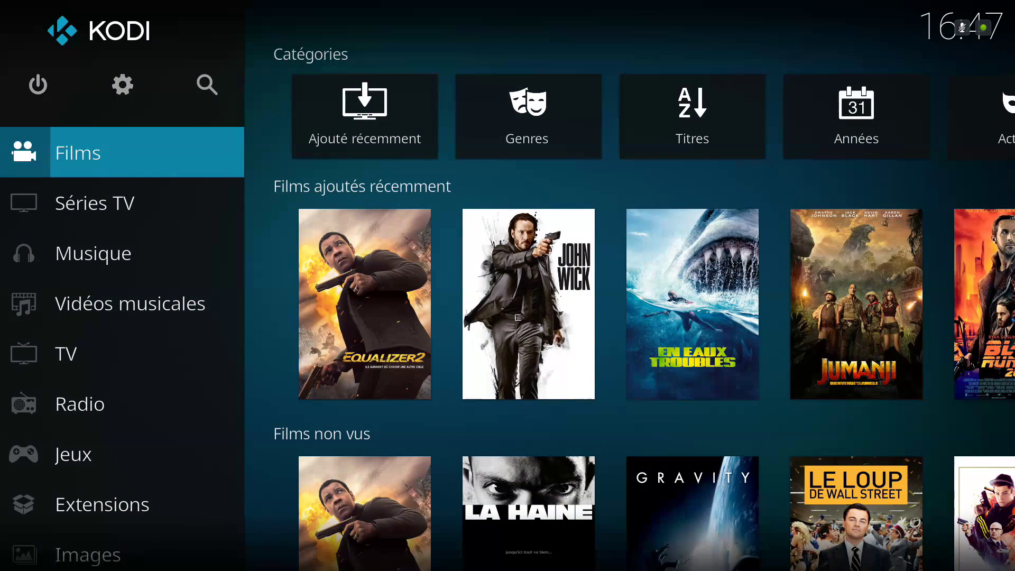
pyautogui.press('Up')
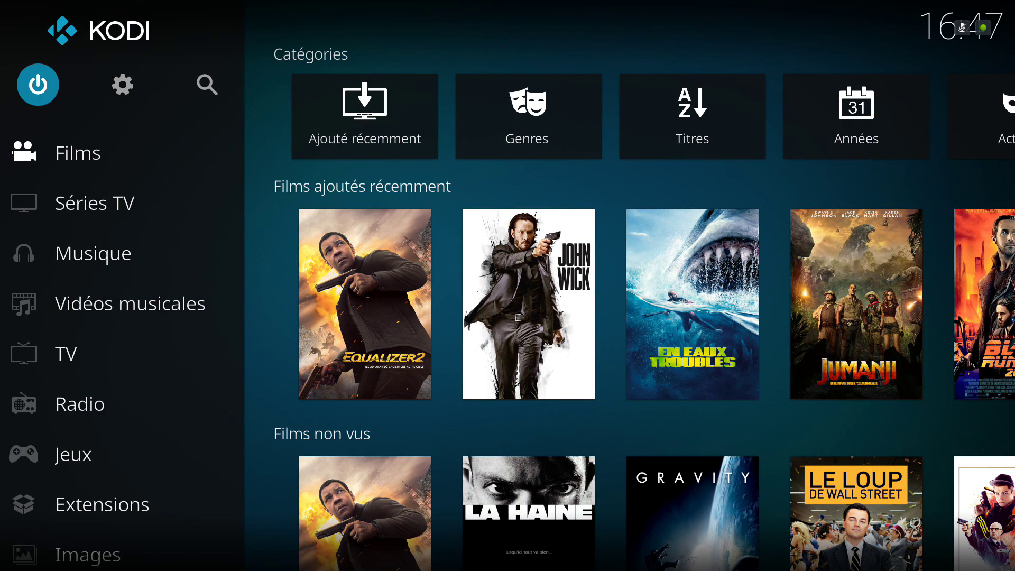
pyautogui.press('Down')
pyautogui.press('Down')
pyautogui.press('Down')
pyautogui.press('Down')
pyautogui.press('Down')
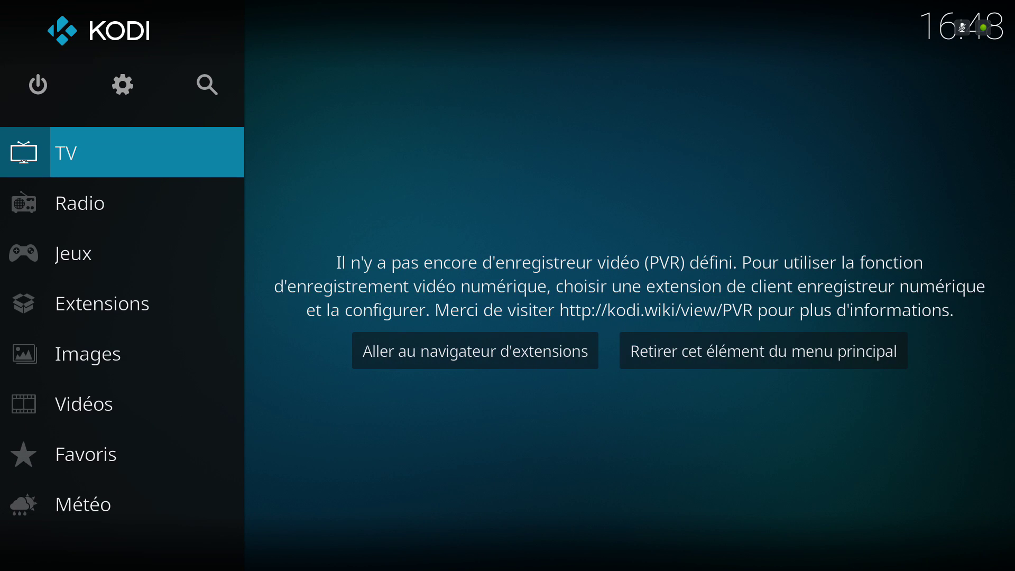
pyautogui.press('Home')
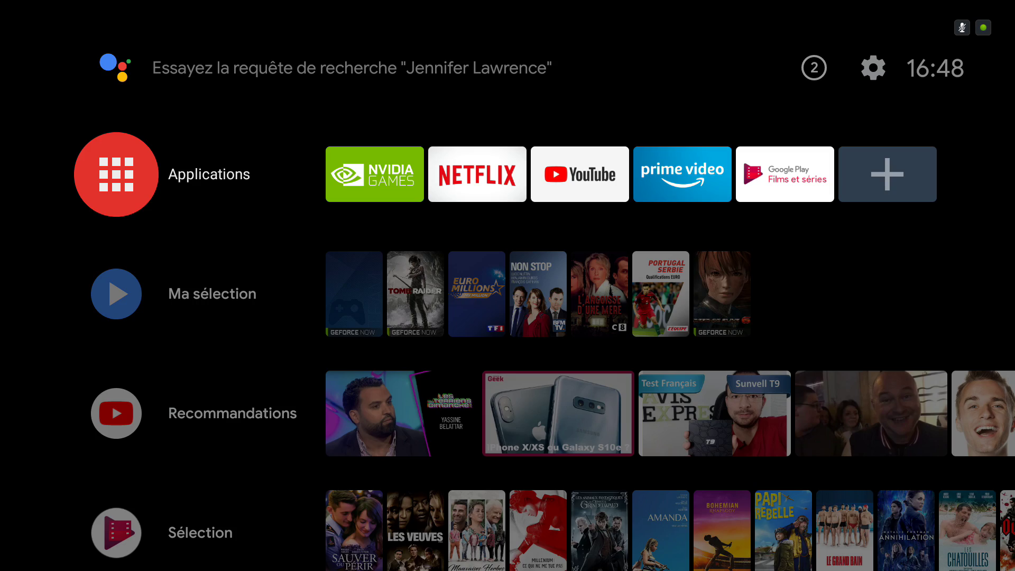
# - Find the Kodi Recent and Films action channels among the Android TV home screen rows
pyautogui.press('Down')
pyautogui.press('Down')
pyautogui.press('Down')
pyautogui.press('Down')
pyautogui.press('Down')
pyautogui.press('Down')
pyautogui.press('Down')
pyautogui.press('Down')
pyautogui.press('Down')
pyautogui.press('Up')
pyautogui.press('Down')
pyautogui.press('Down')
pyautogui.press('Up')
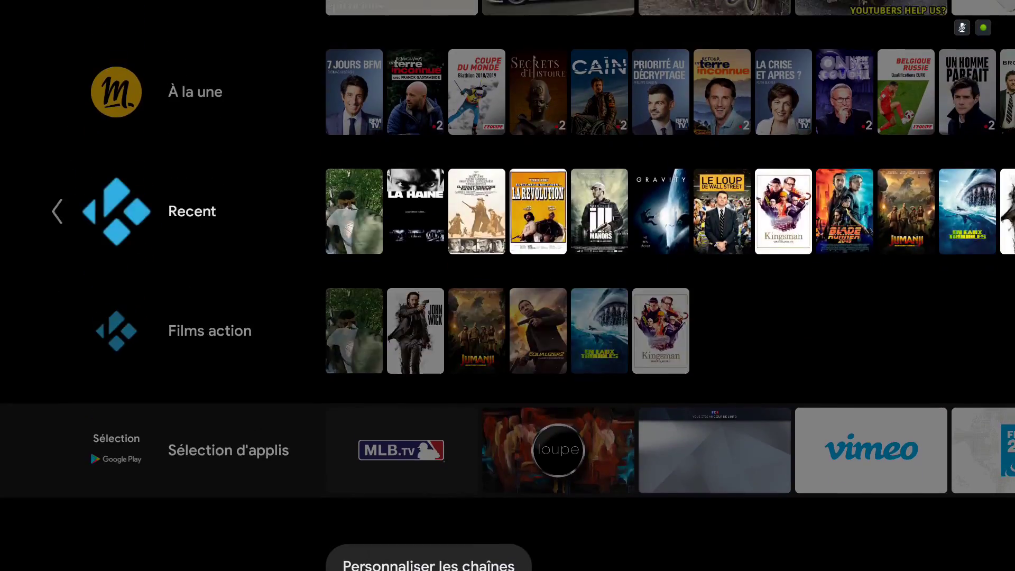
pyautogui.press('Down')
pyautogui.press('Up')
pyautogui.press('Down')
# - Look through the films in Kodi's Films action and Recent channels on the home screen
pyautogui.press('Right')
pyautogui.press('Right')
pyautogui.press('Right')
pyautogui.press('Right')
pyautogui.press('Right')
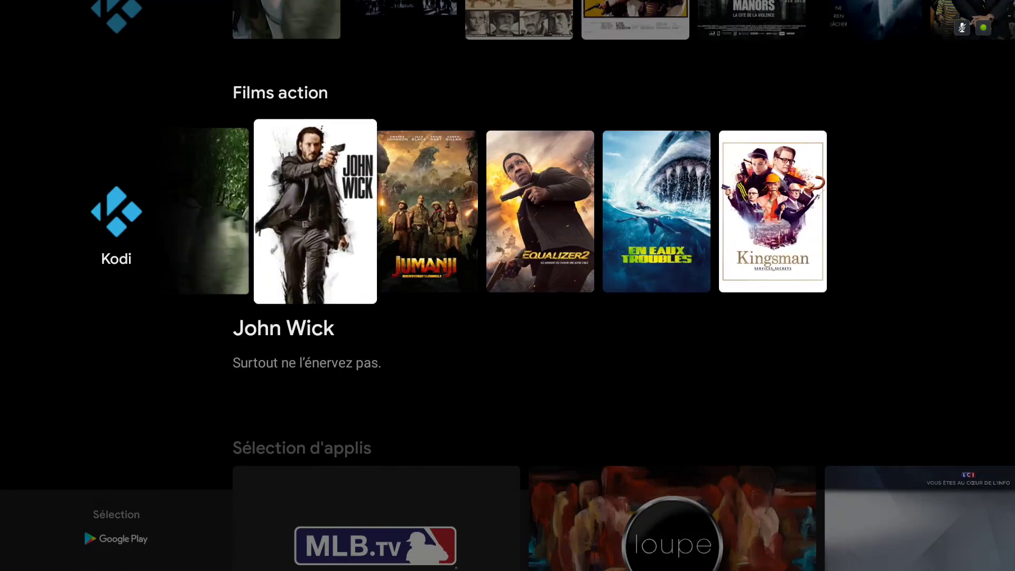
pyautogui.press('Left')
pyautogui.press('Left')
pyautogui.press('Left')
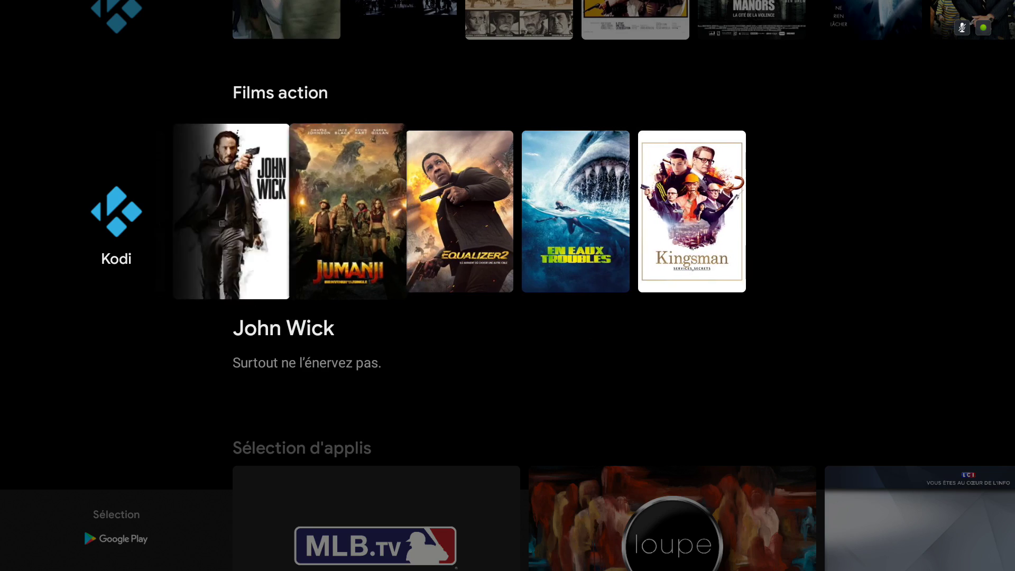
pyautogui.press('Up')
pyautogui.press('Right')
pyautogui.press('Right')
pyautogui.press('Left')
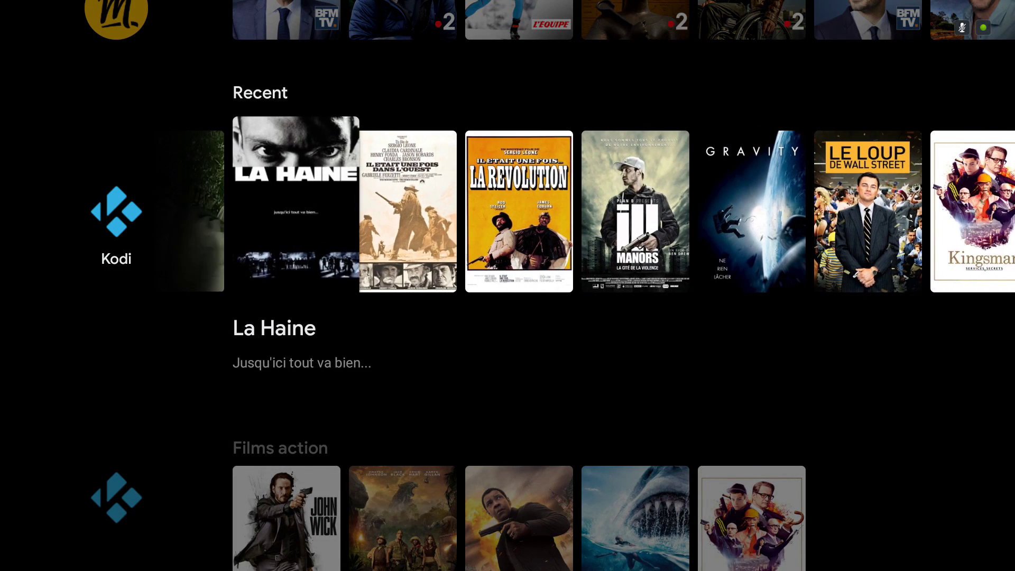
pyautogui.press('Right')
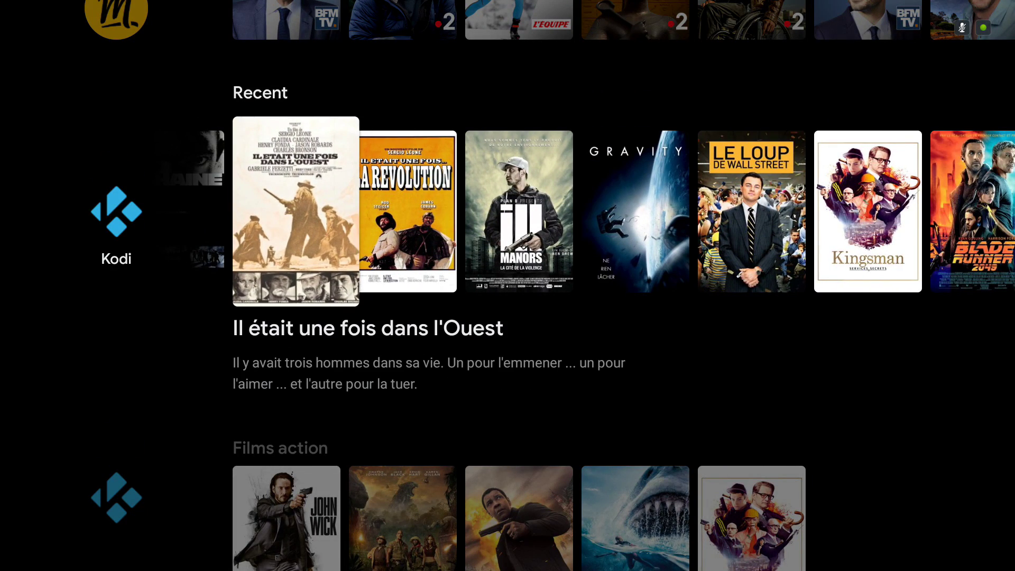
pyautogui.press('Left')
pyautogui.press('Down')
pyautogui.press('Up')
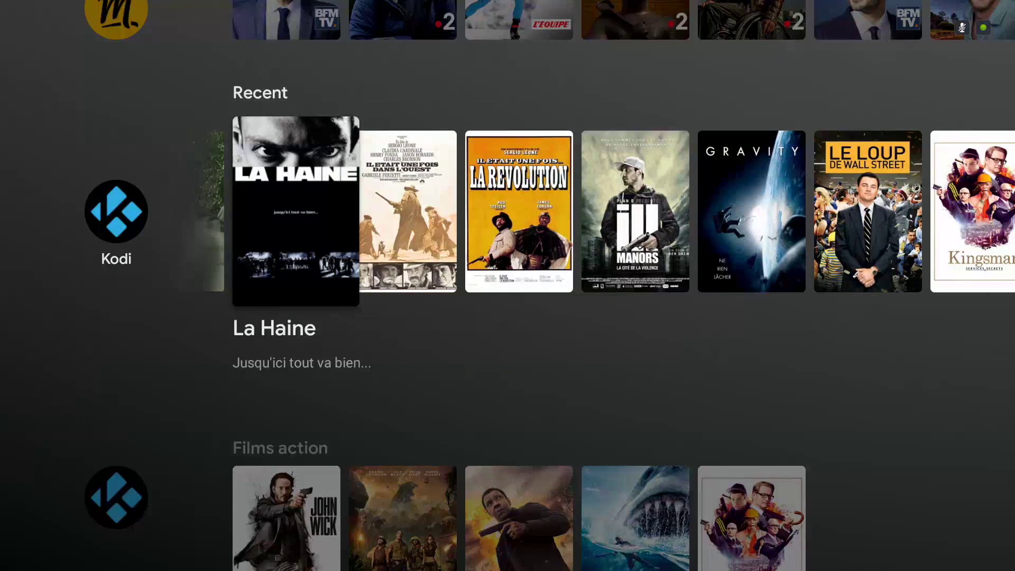
# - Open Personnaliser les chaînes from the end of the home screen and show Kodi's channels
pyautogui.press('Down')
pyautogui.press('Down')
pyautogui.press('Down')
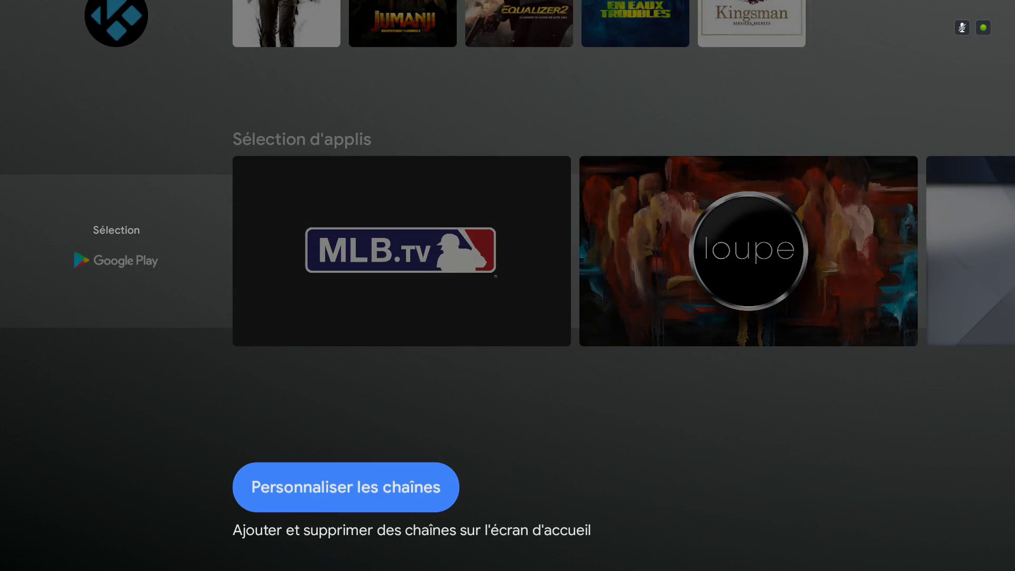
pyautogui.press('Return')
pyautogui.press('Down')
pyautogui.press('Down')
pyautogui.press('Down')
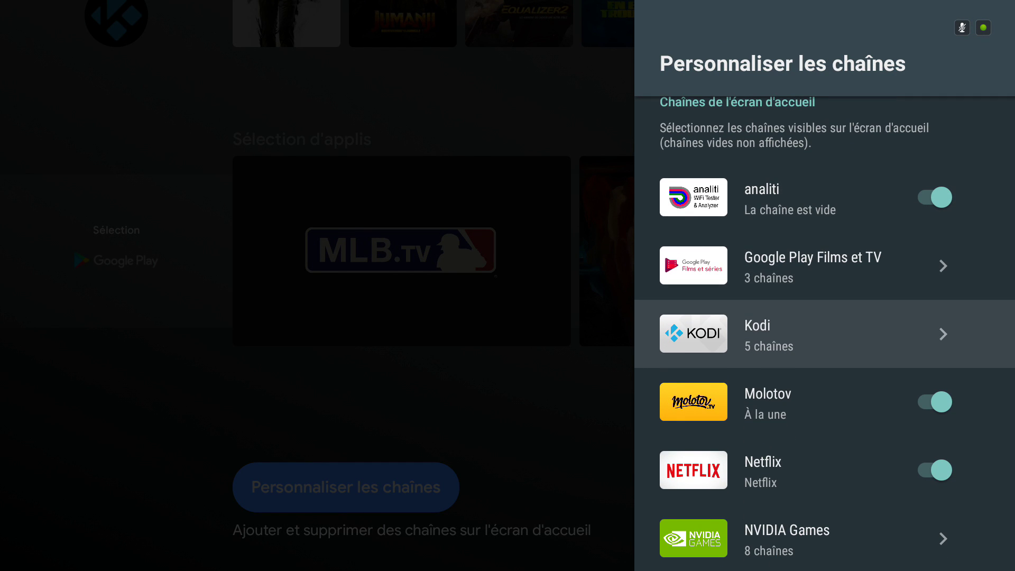
pyautogui.press('Return')
# - Enable the Thriller channel among Kodi's home screen channels
pyautogui.press('Down')
pyautogui.press('Down')
pyautogui.press('Down')
pyautogui.press('Down')
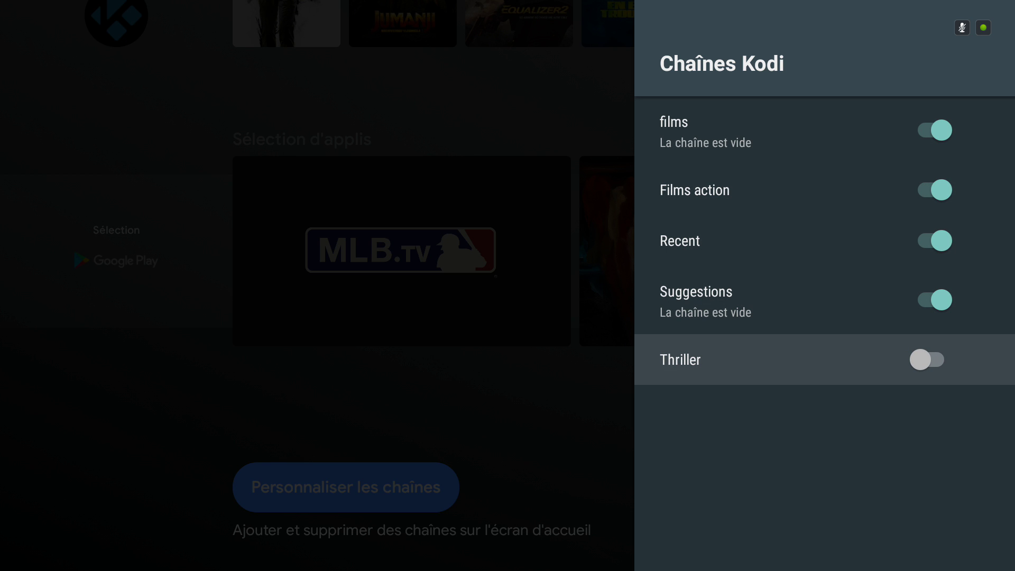
pyautogui.press('Return')
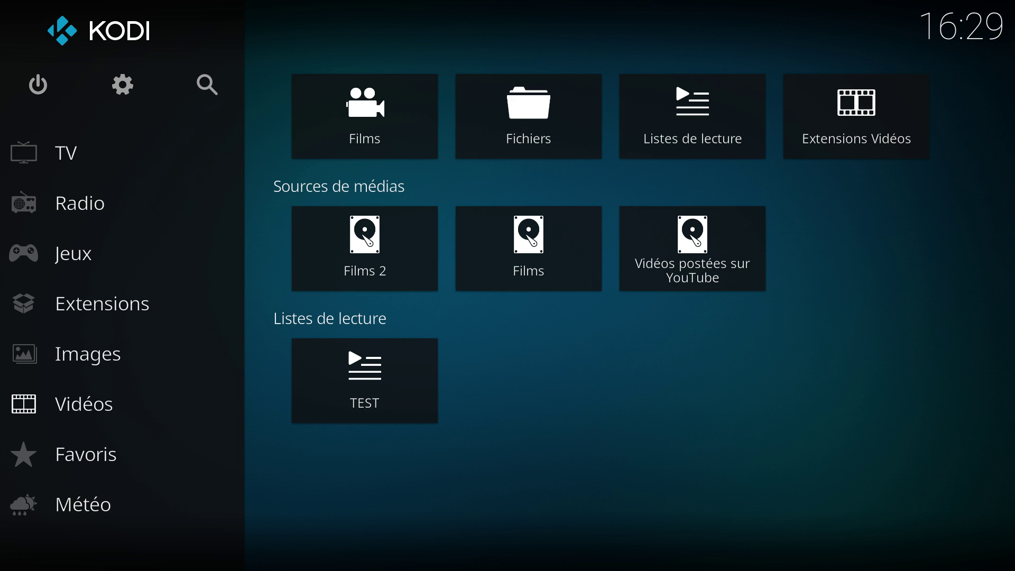
# - Open Kodi's Profils settings and unlock them by entering the master lock code
pyautogui.click(125, 87)
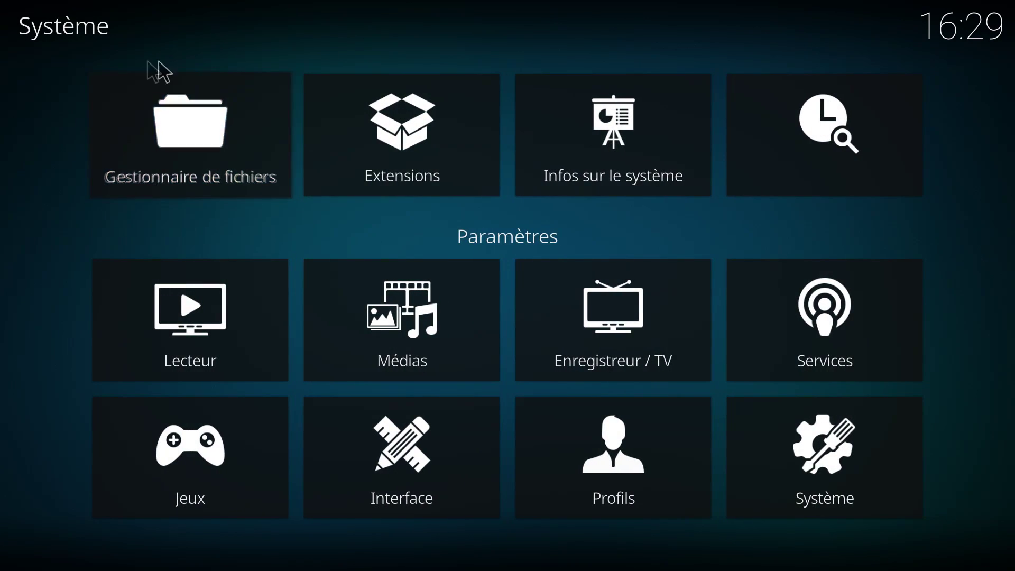
pyautogui.click(613, 426)
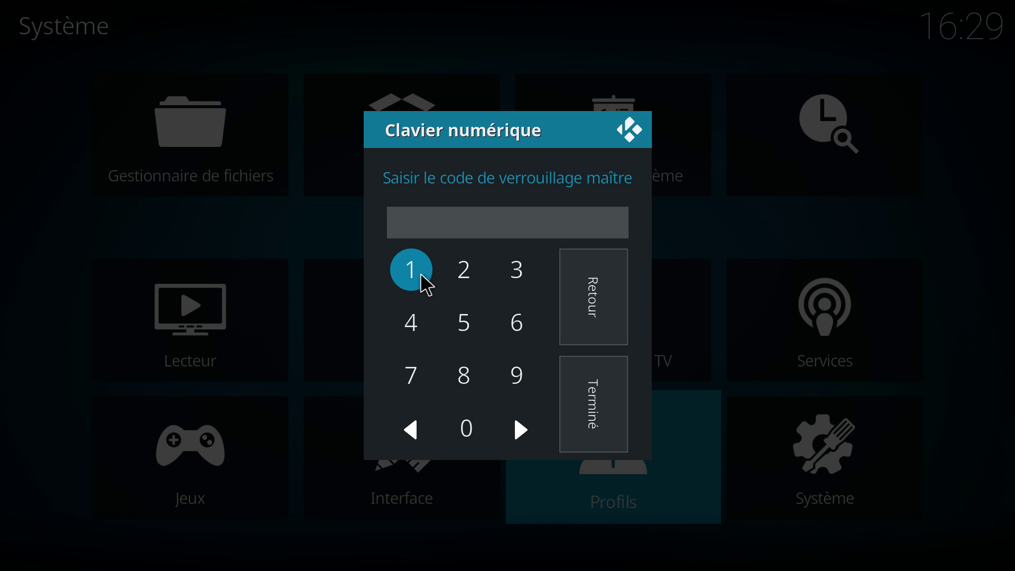
pyautogui.click(421, 274)
pyautogui.click(420, 275)
pyautogui.click(421, 274)
pyautogui.click(421, 274)
pyautogui.click(583, 394)
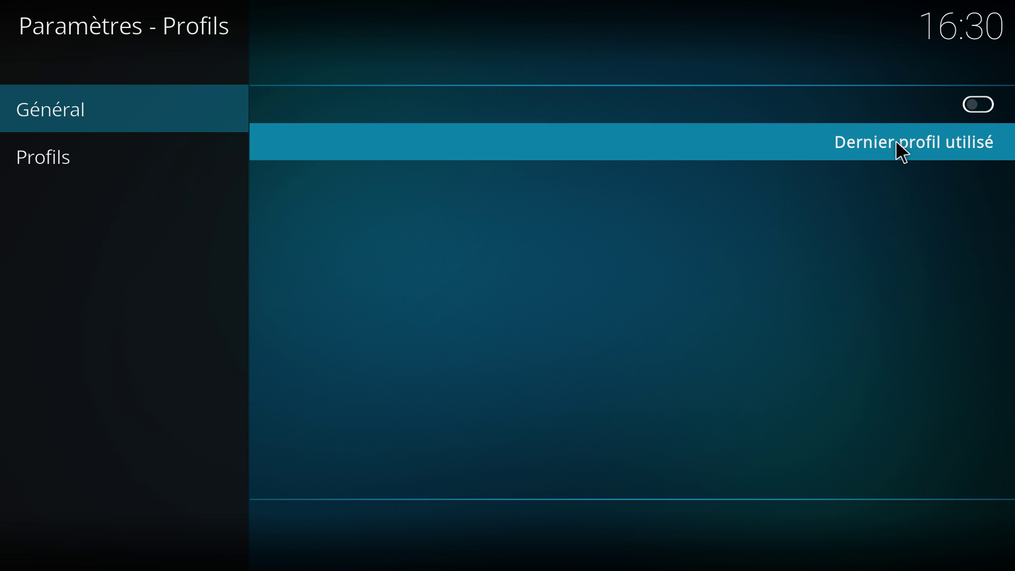
# - Switch on the option above Dernier profil utilisé in the Général settings, and add a profile named Enfant using its proposed folder
pyautogui.click(977, 105)
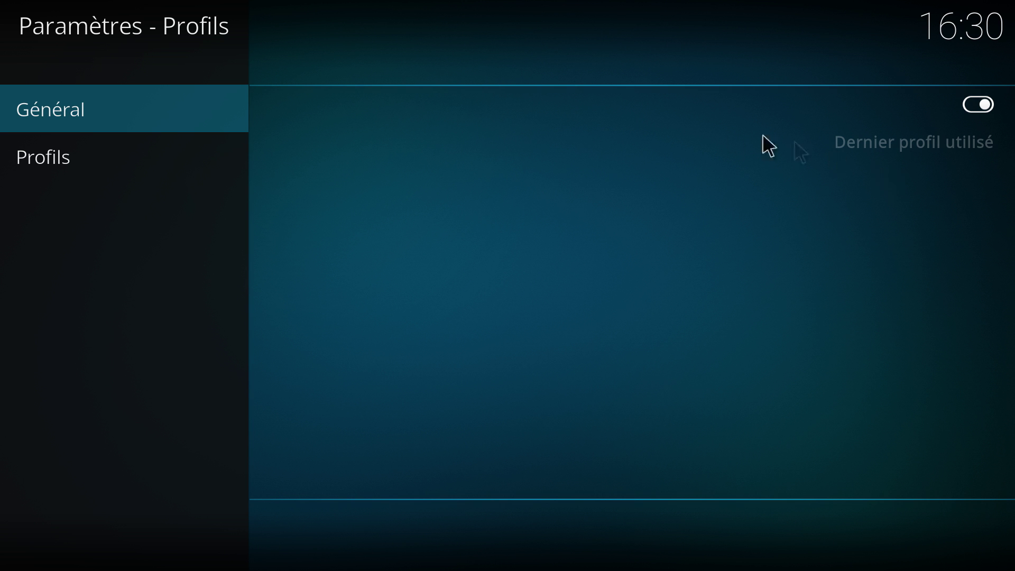
pyautogui.click(90, 163)
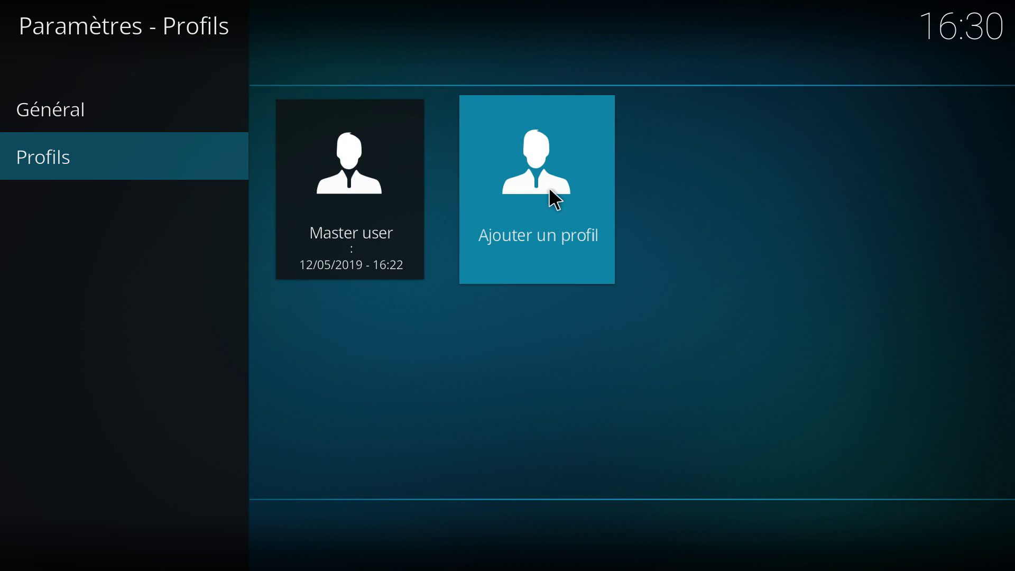
pyautogui.click(550, 189)
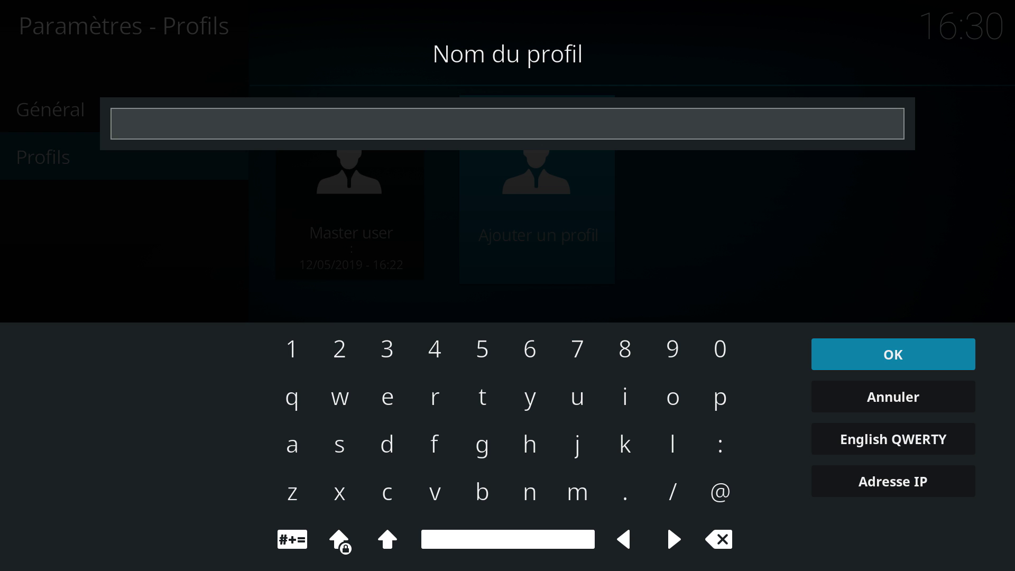
pyautogui.write('Enfant')
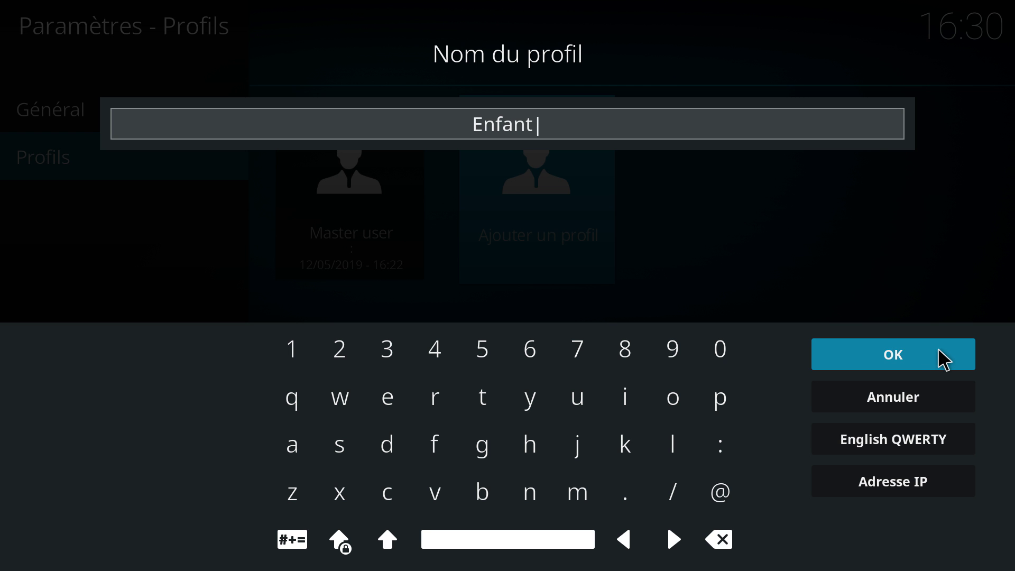
pyautogui.click(944, 361)
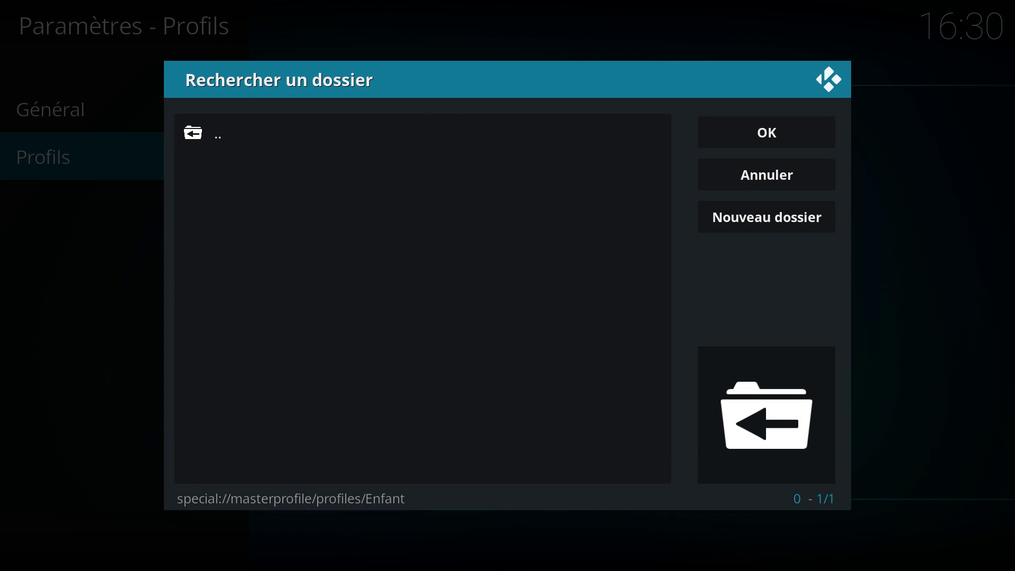
pyautogui.click(756, 138)
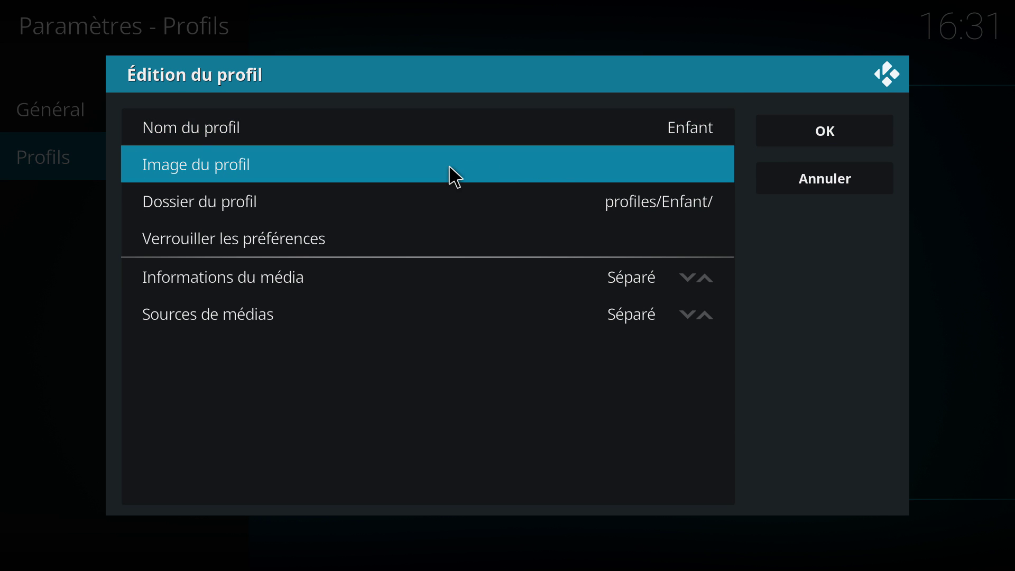
# - Check the image choices for the Enfant profile without picking one, and open its Verrouiller les préférences settings
pyautogui.click(449, 168)
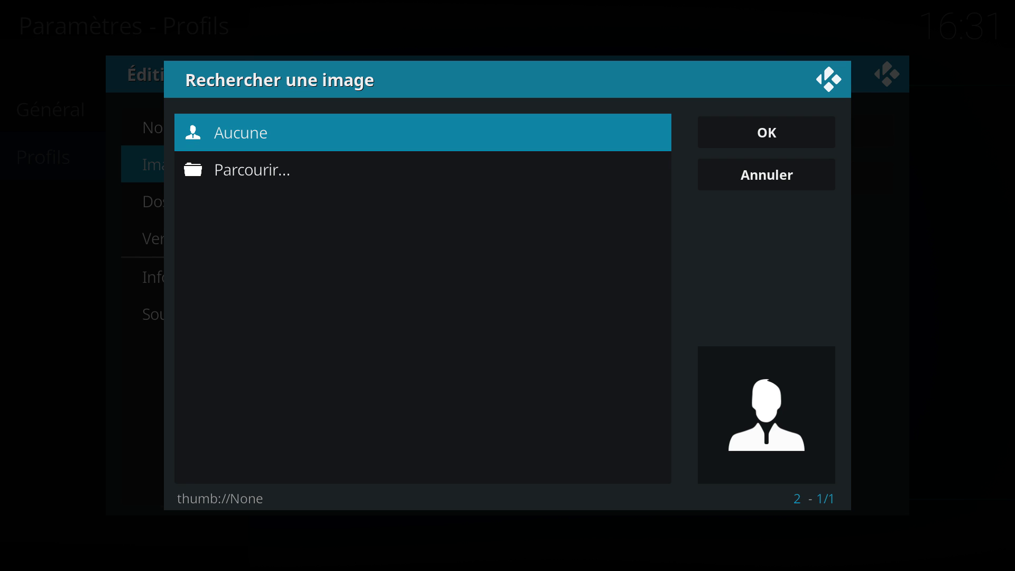
pyautogui.click(761, 183)
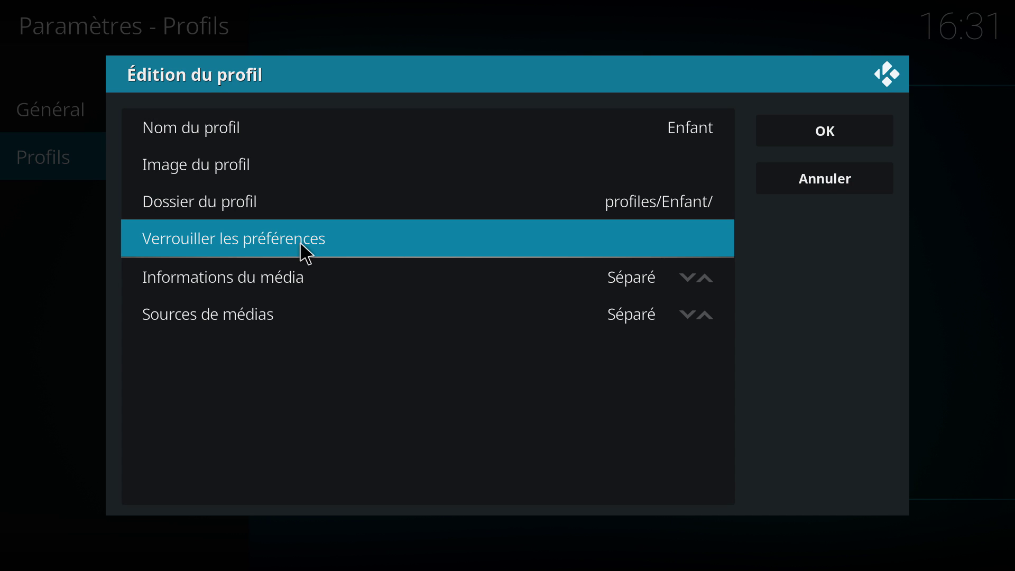
pyautogui.click(258, 236)
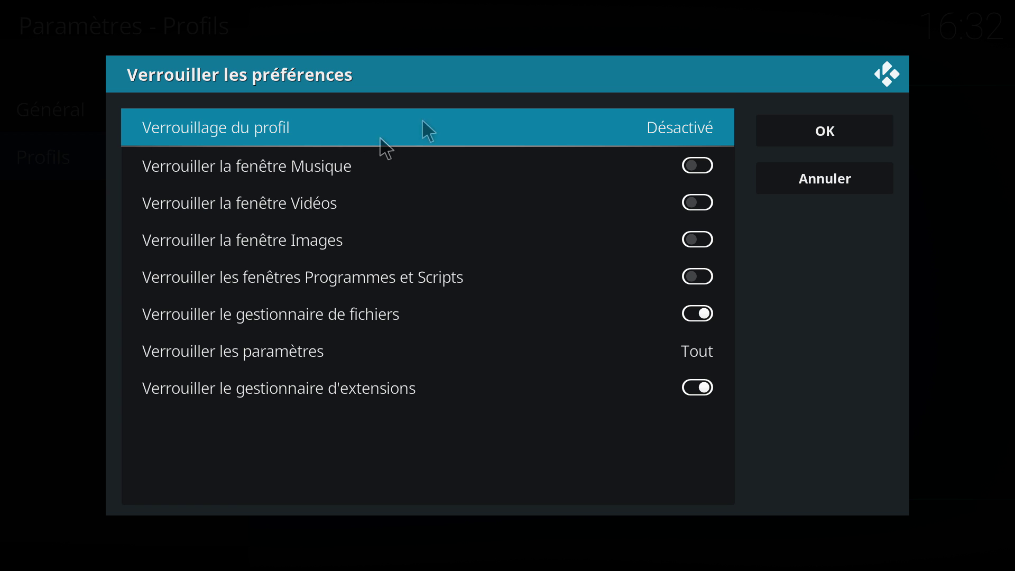
# - Set the profile lock to Mot de passe numérique, entering and confirming the new numeric password
pyautogui.click(701, 129)
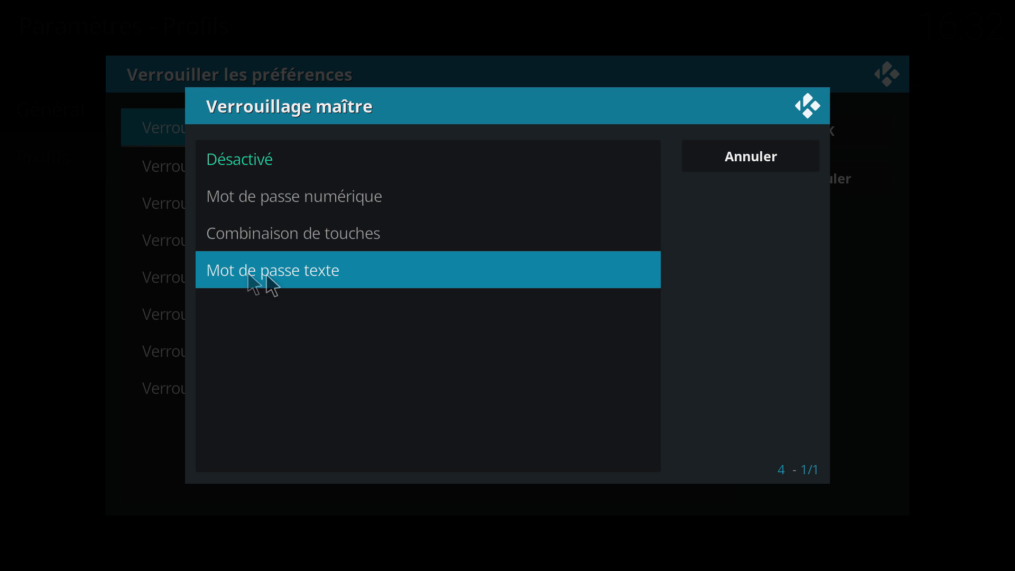
pyautogui.click(347, 200)
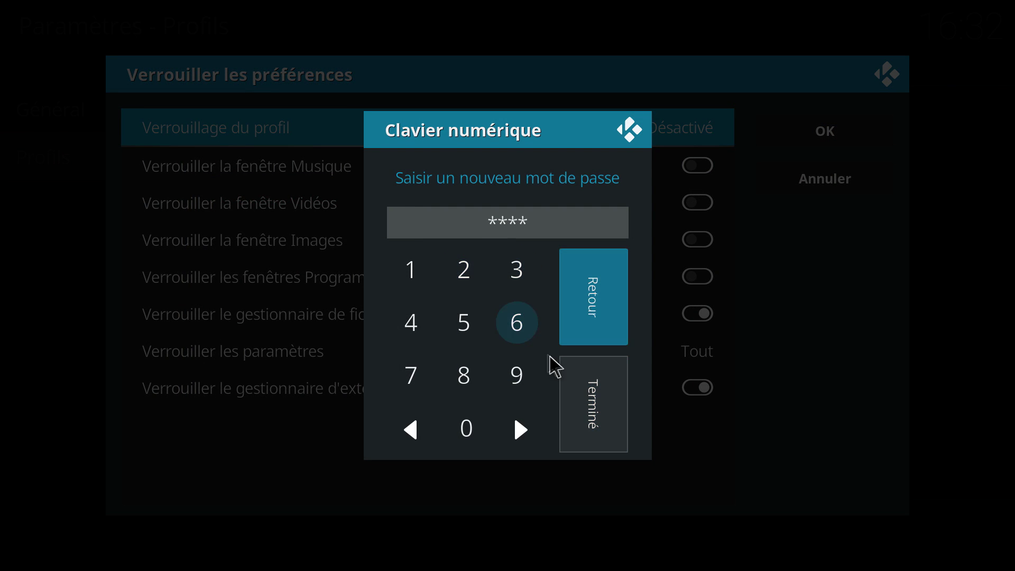
pyautogui.click(570, 385)
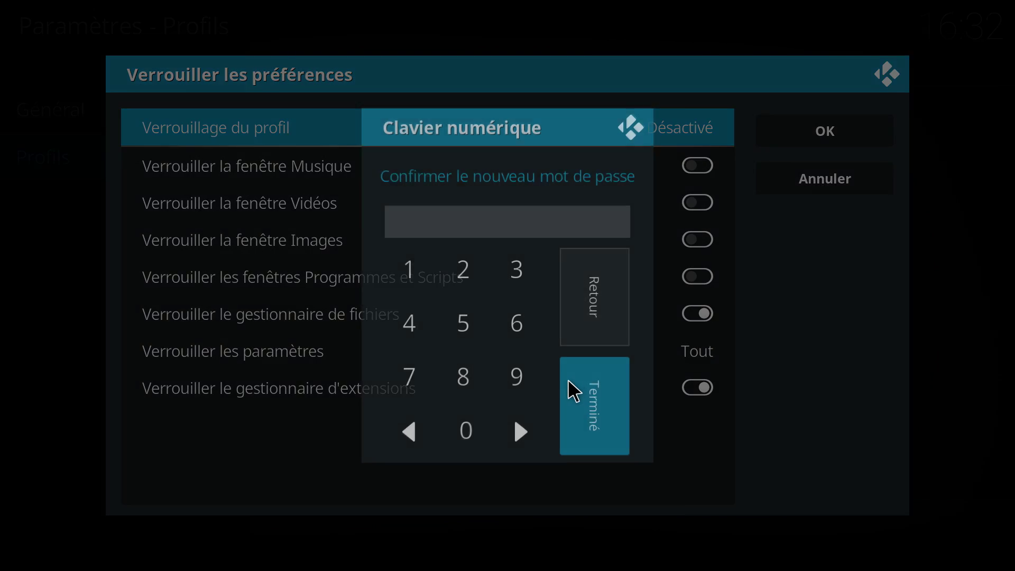
pyautogui.write('****')
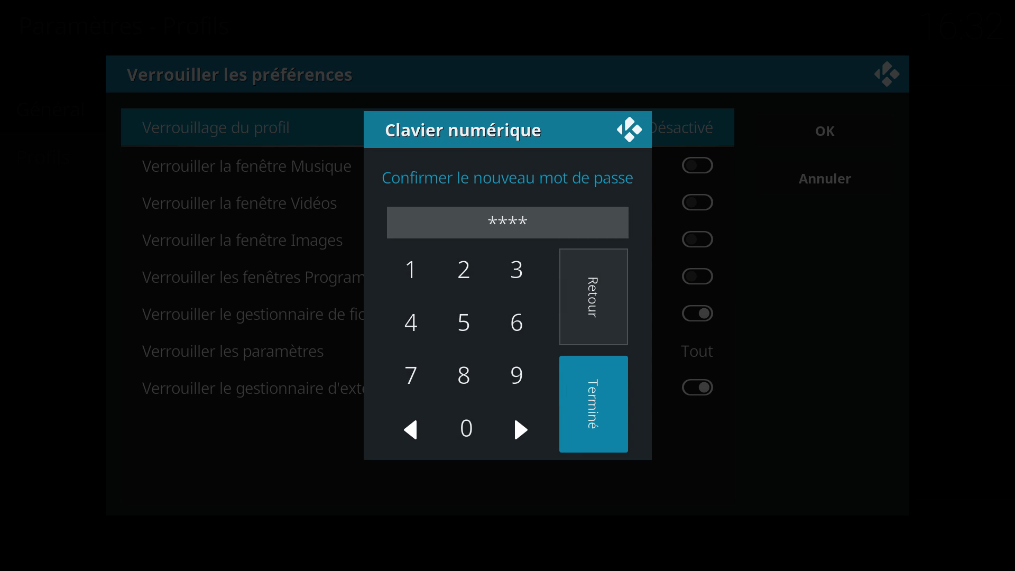
pyautogui.click(601, 412)
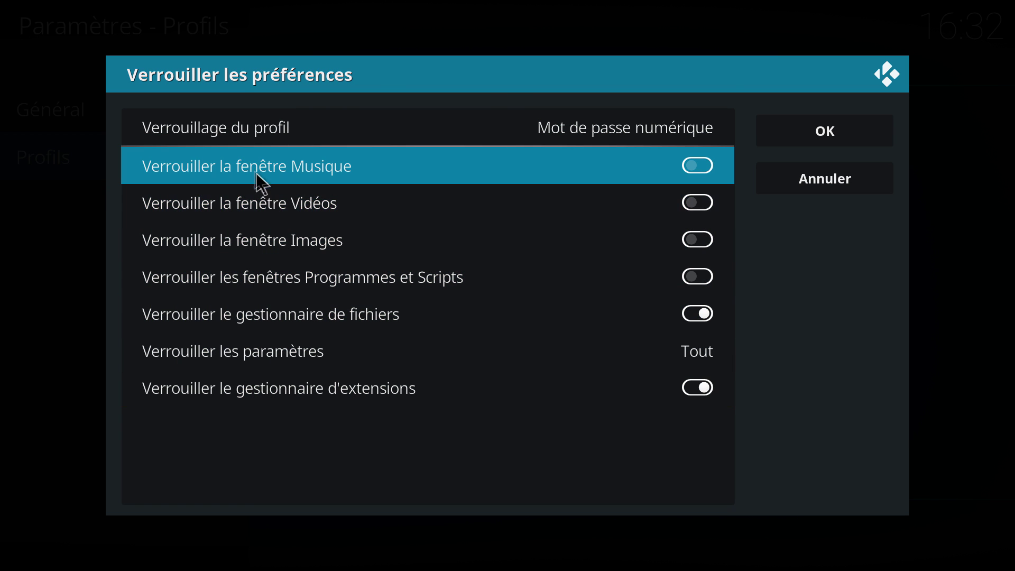
# - Lock the Musique window for the profile, and review the Verrouiller les paramètres levels without choosing one
pyautogui.click(376, 176)
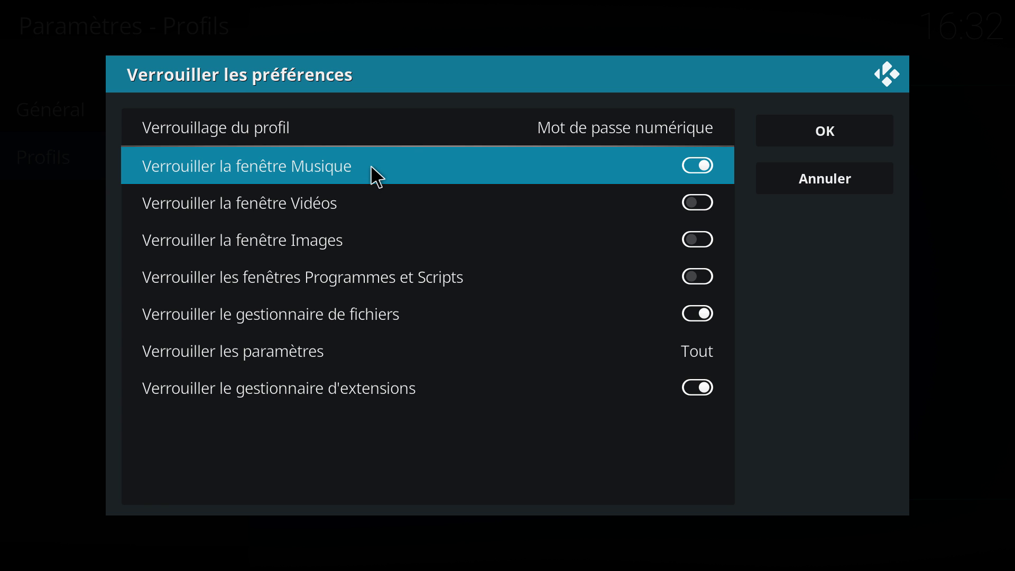
pyautogui.click(338, 363)
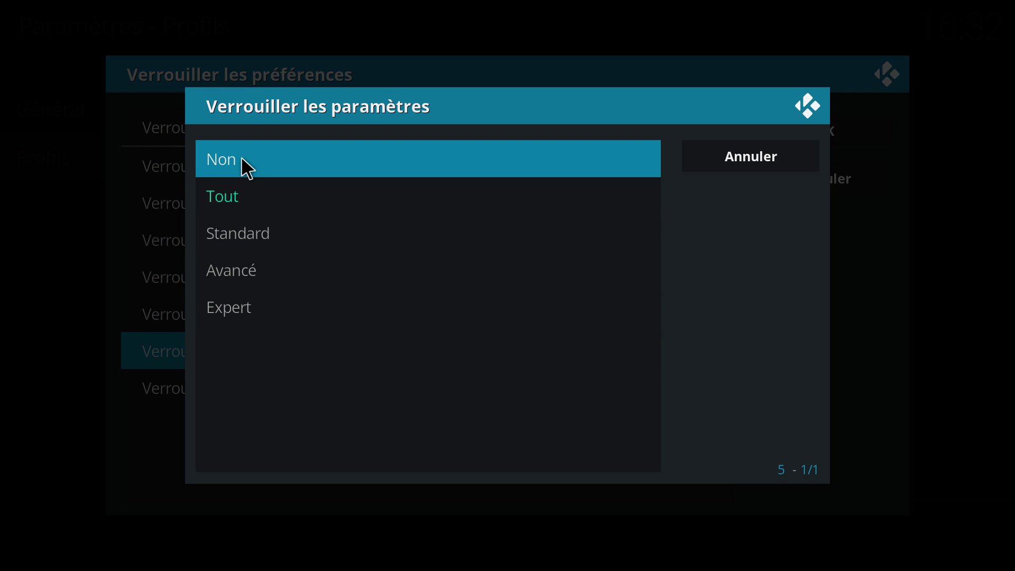
pyautogui.press('Escape')
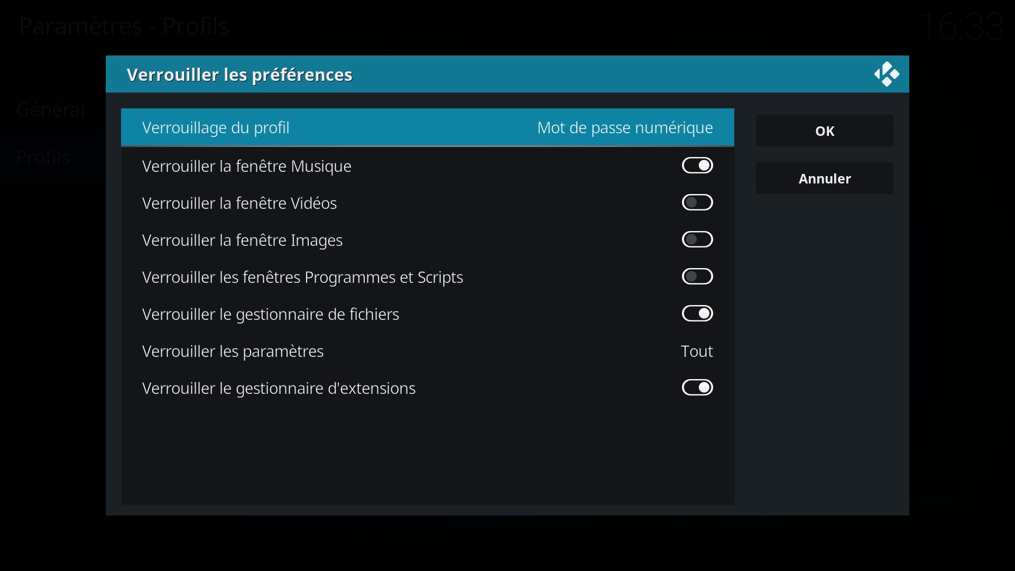
# - Confirm the lock preferences and set the profile's Informations du média and Sources de médias to Partages prédéfinis
pyautogui.click(813, 137)
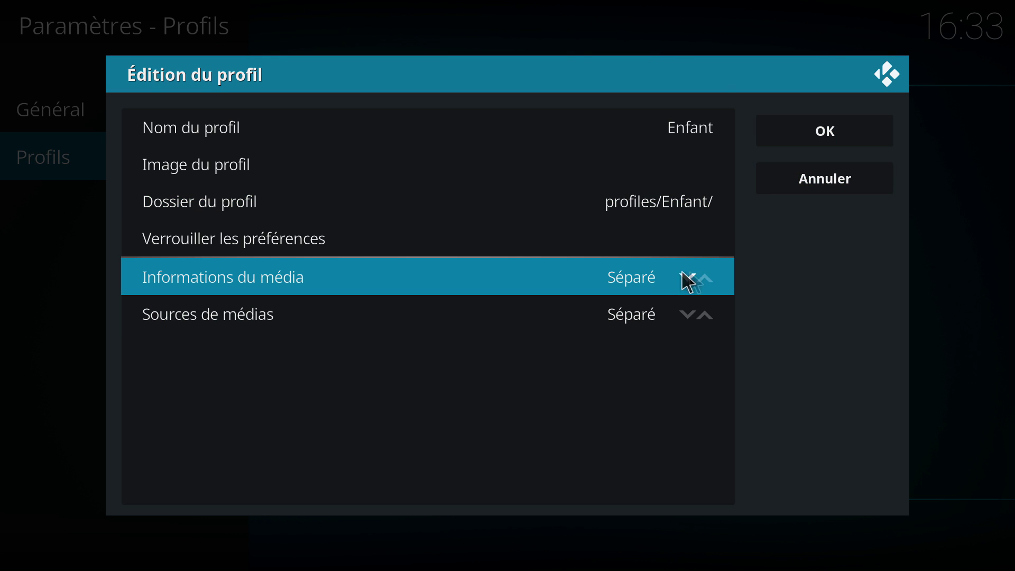
pyautogui.click(706, 277)
pyautogui.click(706, 278)
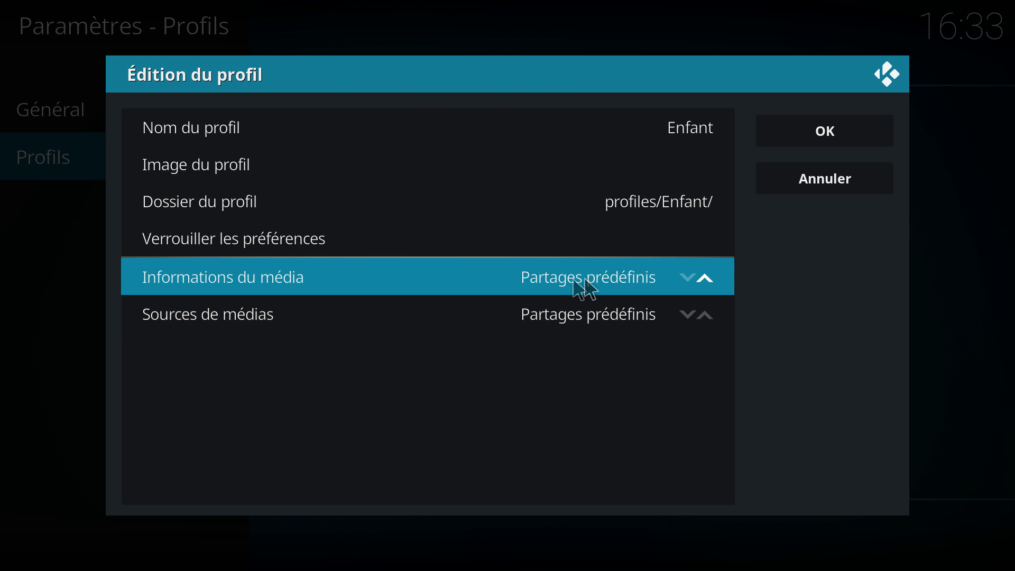
pyautogui.click(704, 278)
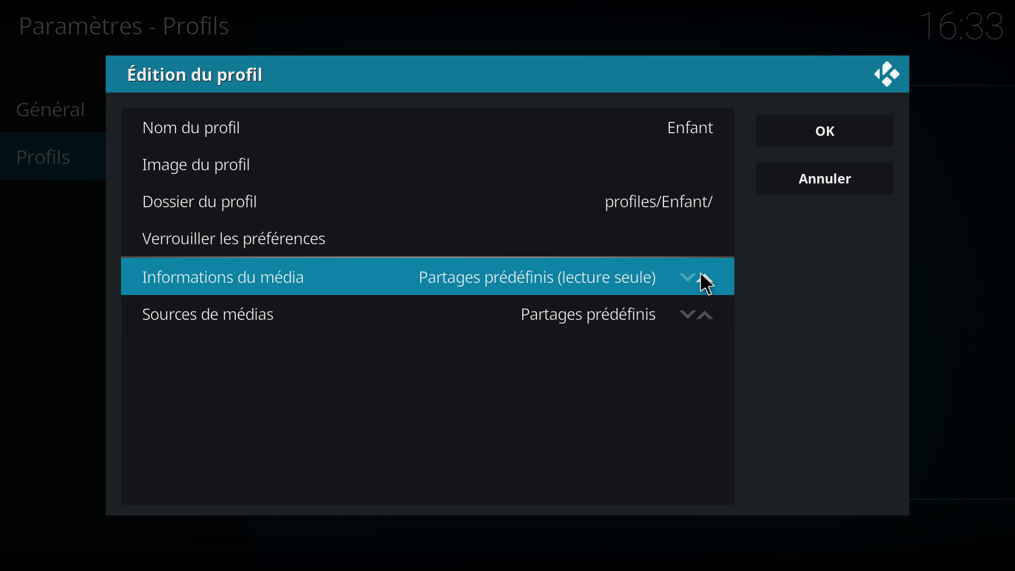
pyautogui.click(704, 275)
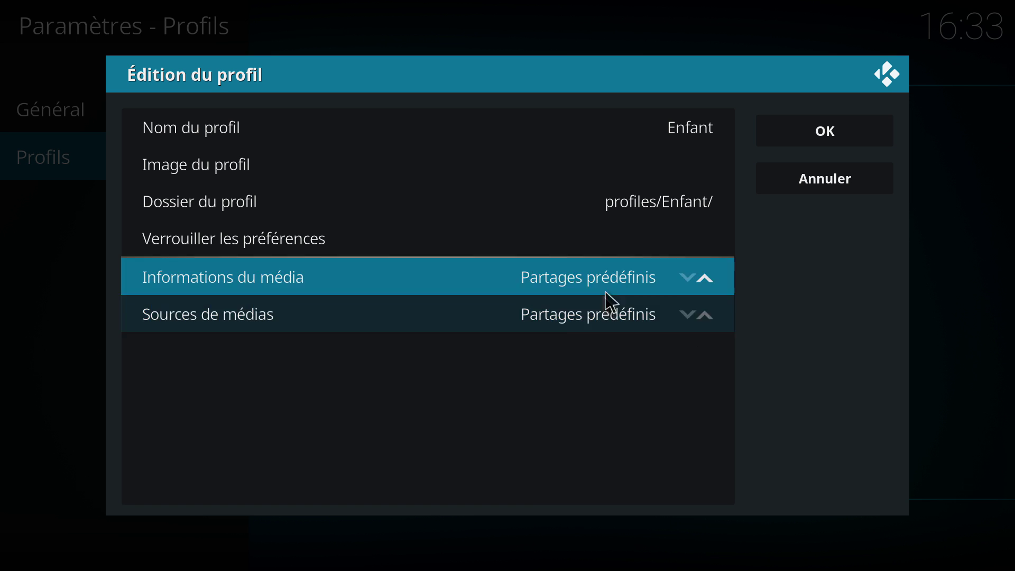
# - Save the Enfant profile, copying the default settings into it, and return to the home screen
pyautogui.click(823, 136)
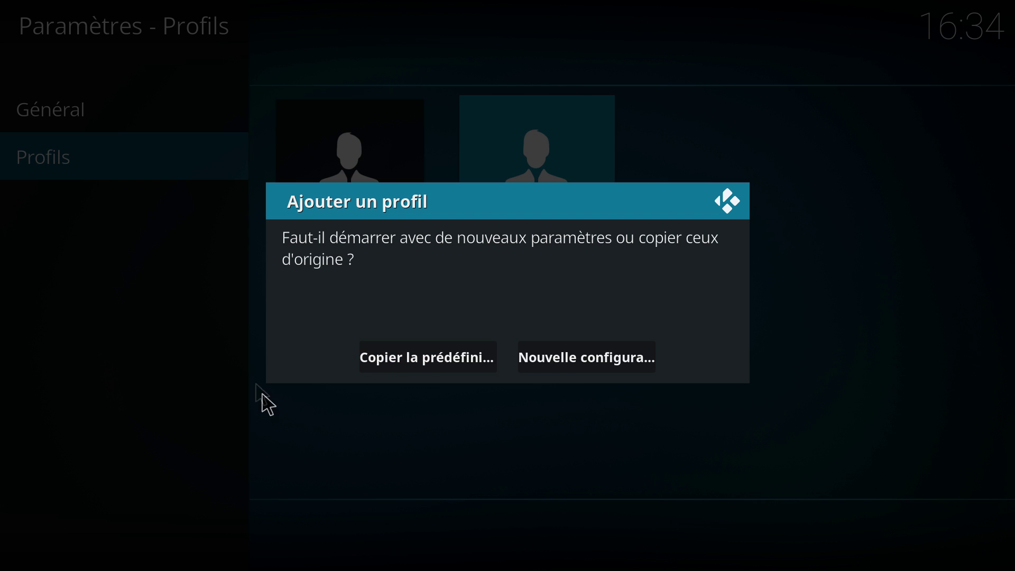
pyautogui.click(428, 365)
pyautogui.press('Escape')
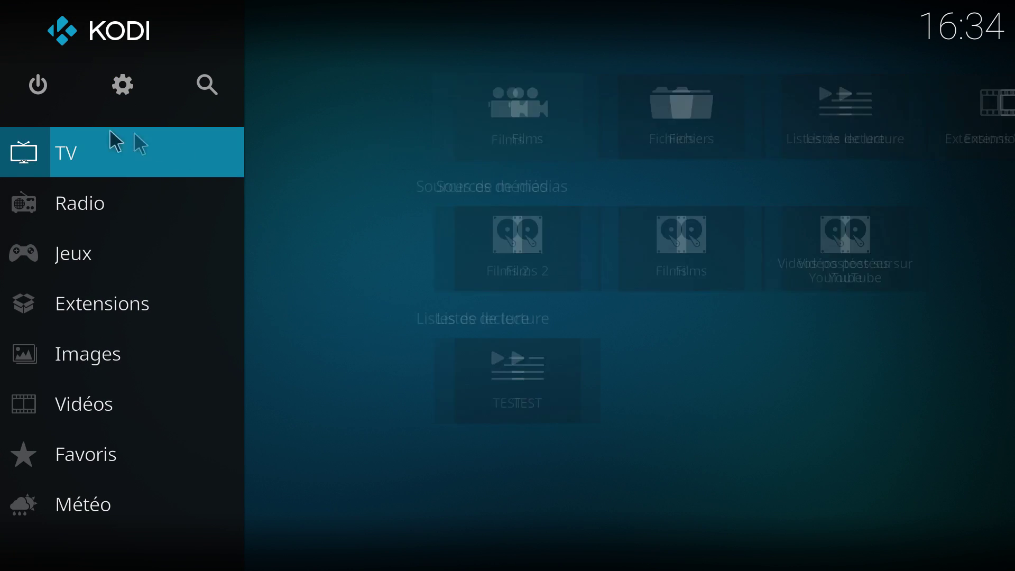
# - Log out of the Master user profile and log in to Enfant by entering the profile lock code
pyautogui.click(33, 85)
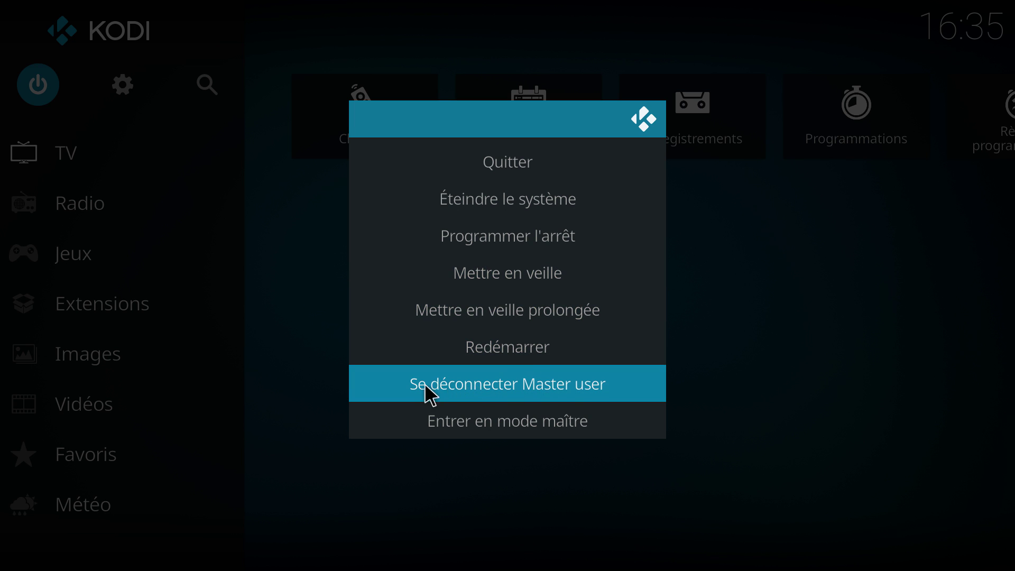
pyautogui.click(528, 393)
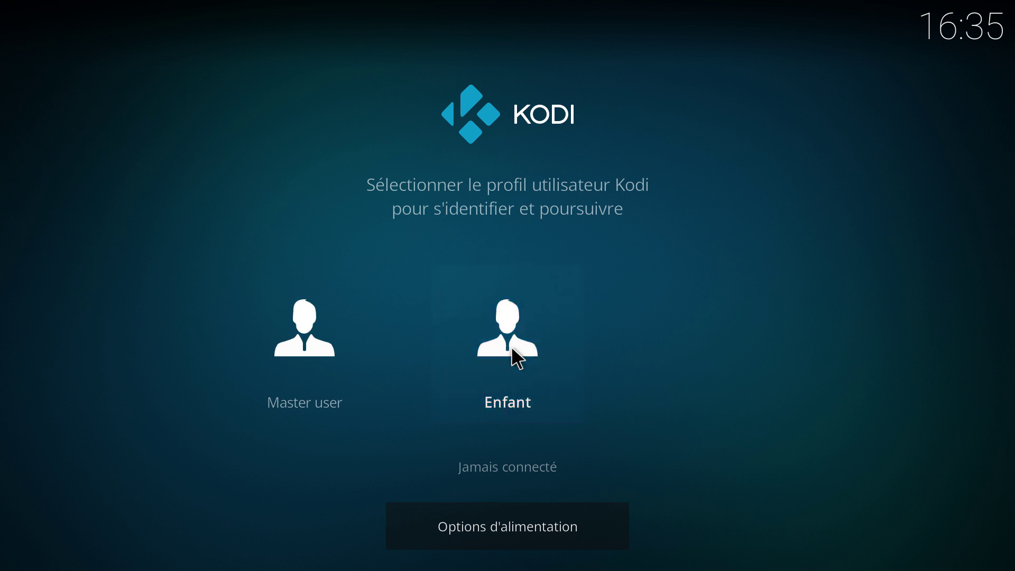
pyautogui.click(505, 350)
pyautogui.write('****')
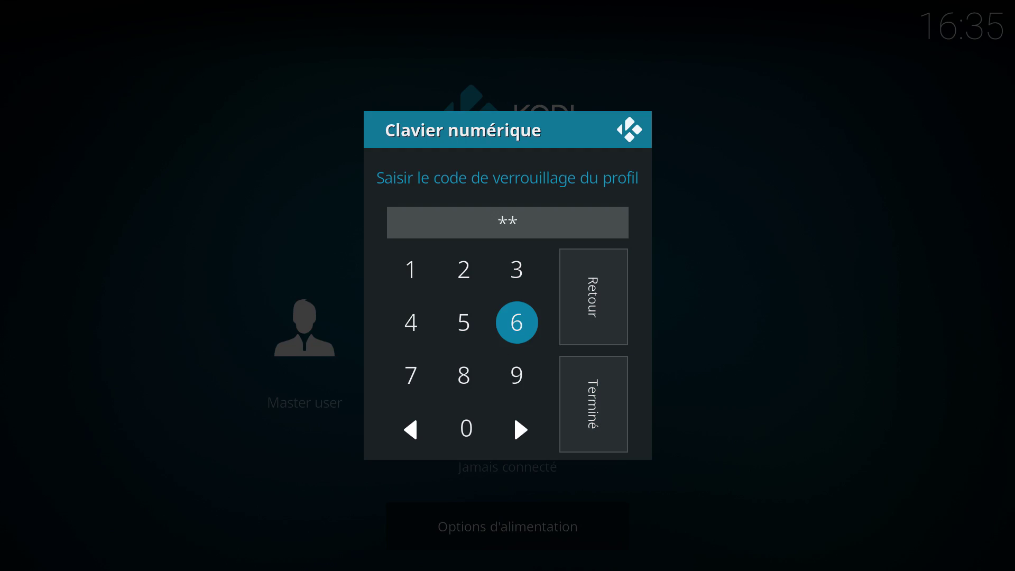
pyautogui.click(606, 409)
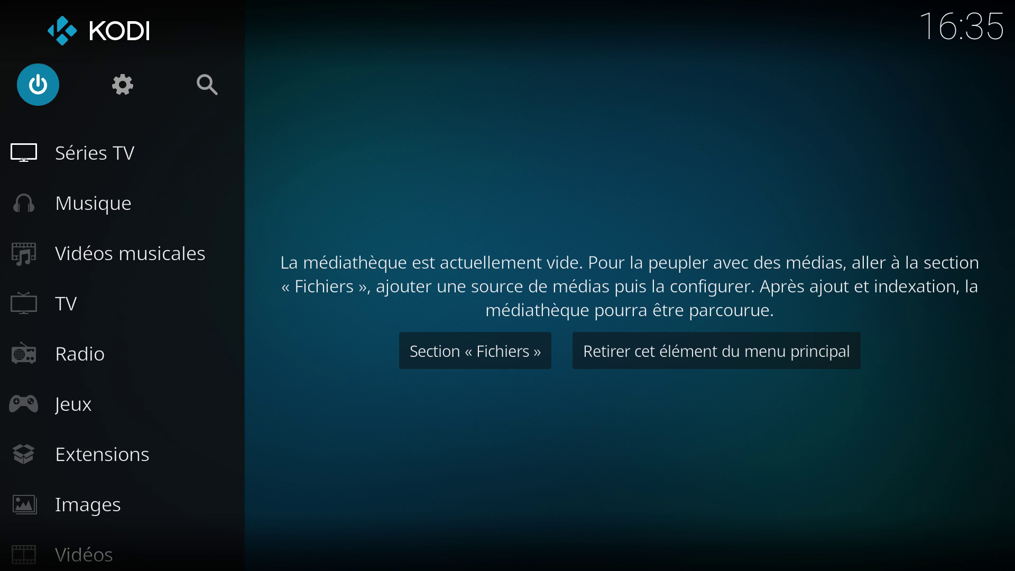
# - Try to open the settings from the Enfant profile, and dismiss the request for the master lock code
pyautogui.press('Down')
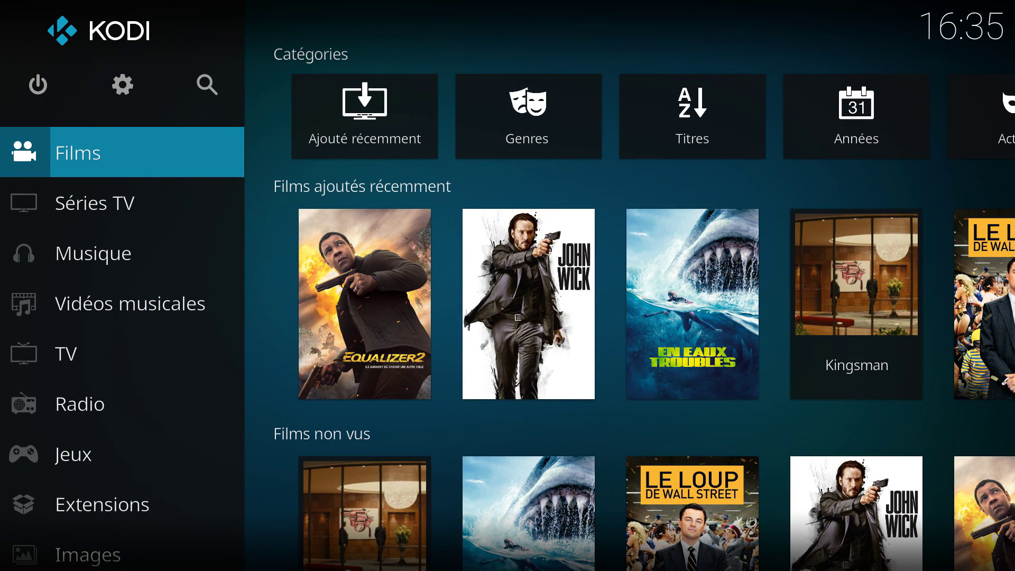
pyautogui.press('Up')
pyautogui.press('Right')
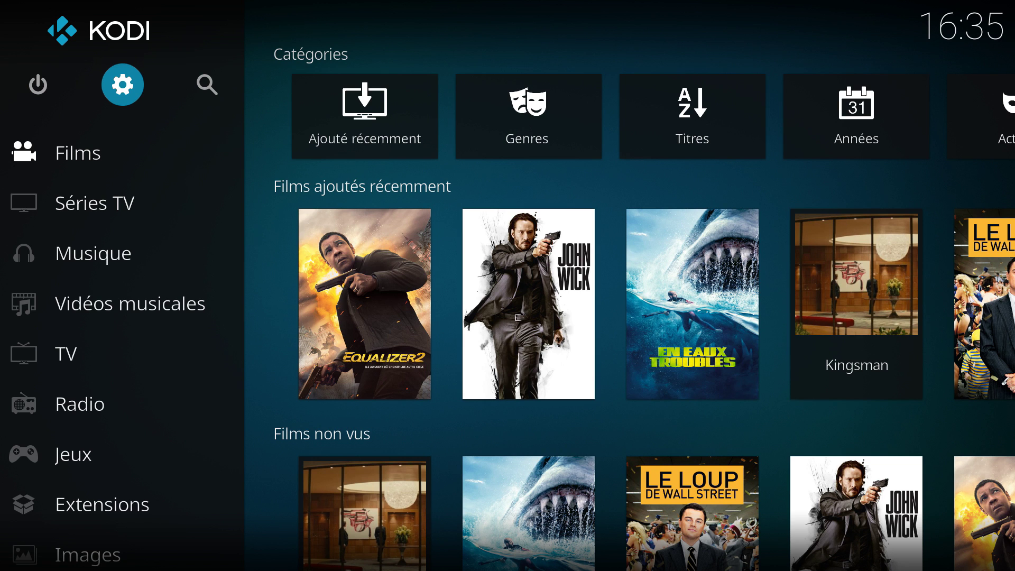
pyautogui.press('Return')
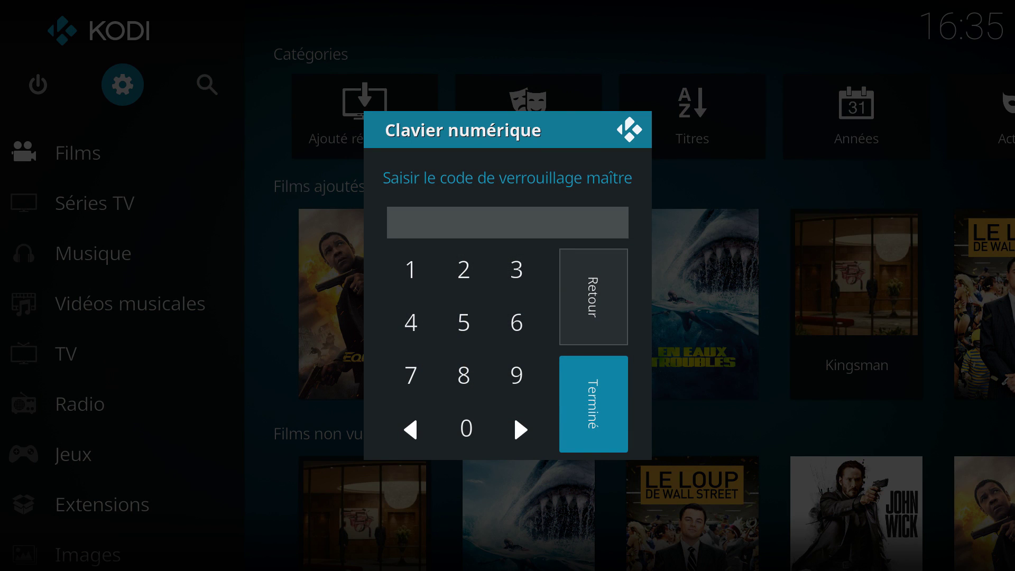
pyautogui.press('Escape')
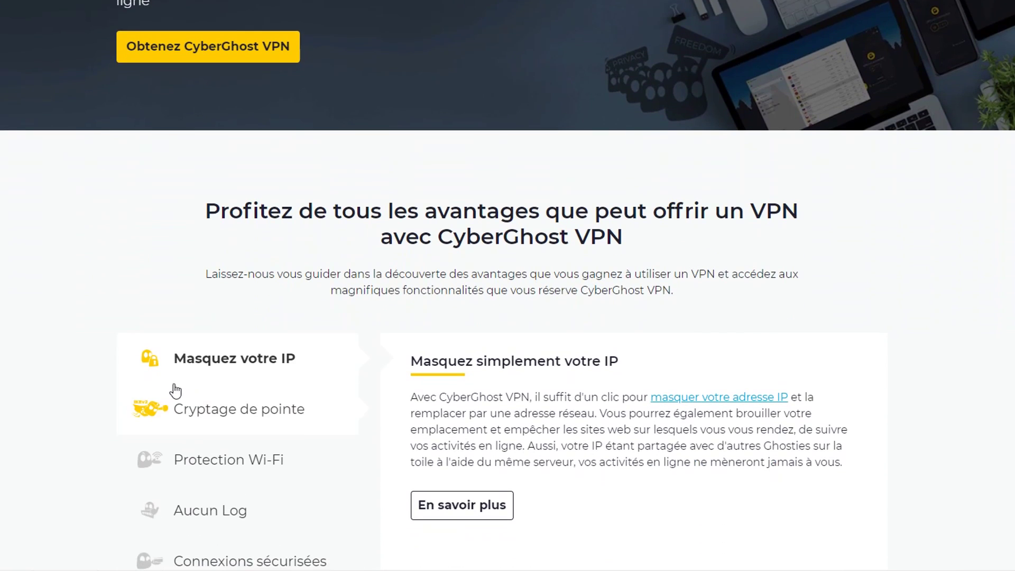
# - On the CyberGhost VPN website, view the Cryptage de pointe, Protection Wi-Fi, Aucun Log and Connexions sécurisées advantages
pyautogui.scroll(-4, 176, 391)
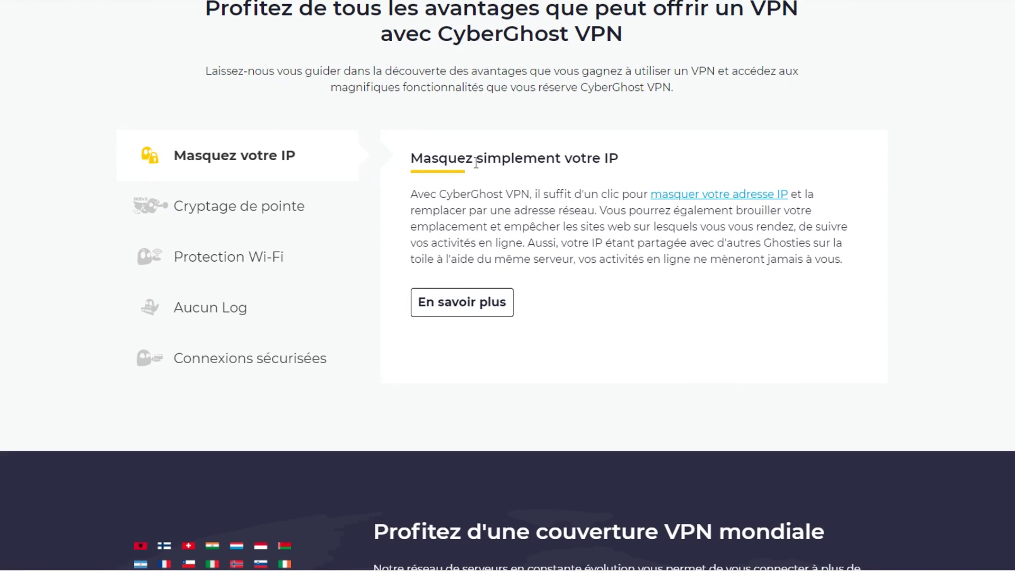
pyautogui.click(244, 211)
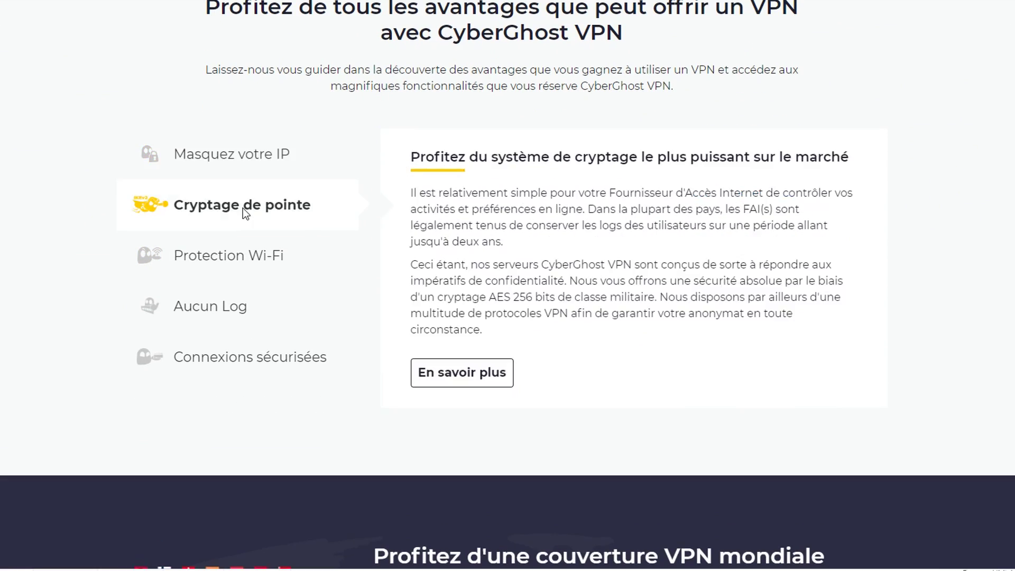
pyautogui.click(232, 258)
pyautogui.click(225, 316)
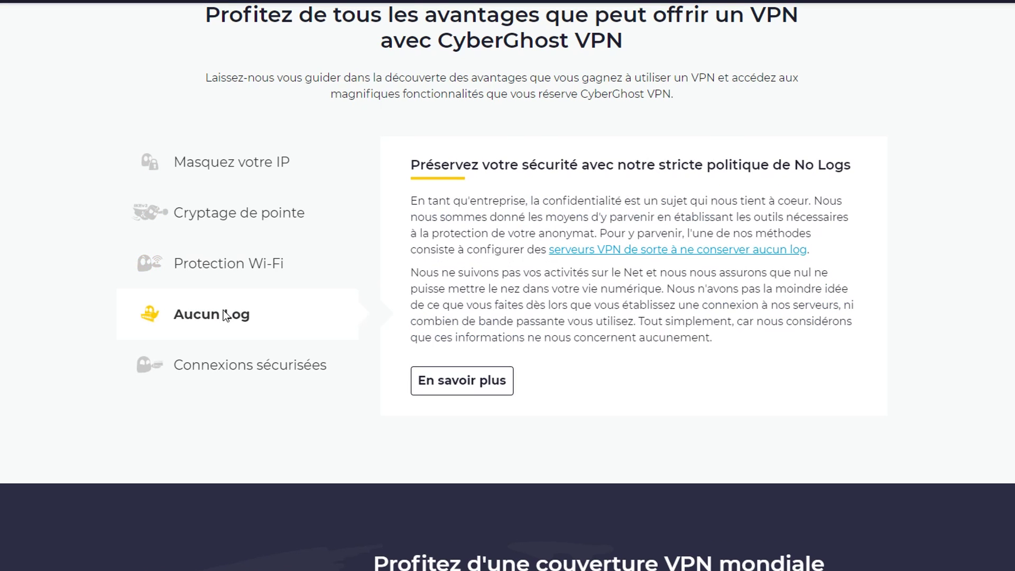
pyautogui.scroll(-1, 223, 314)
pyautogui.click(225, 300)
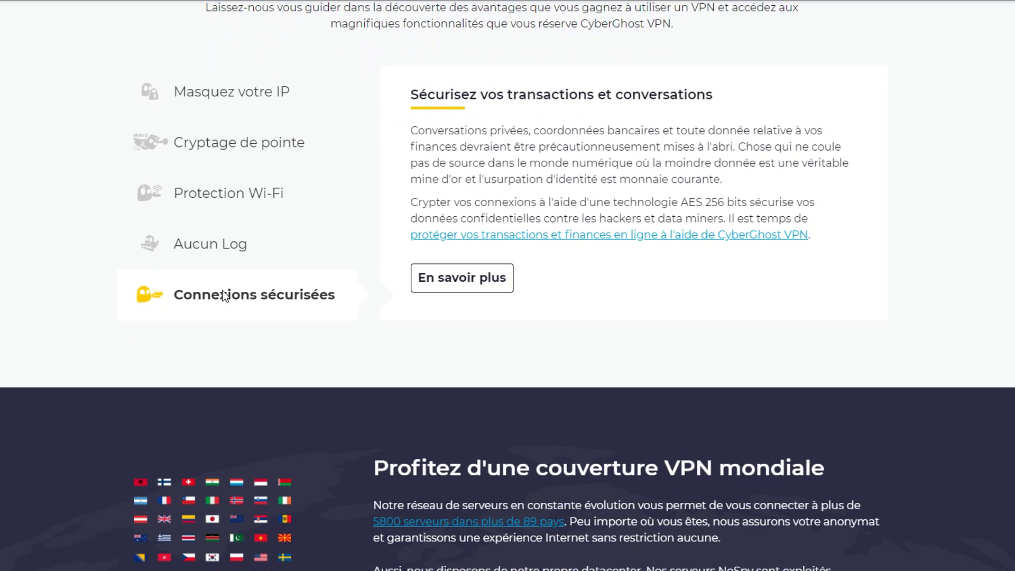
# - Review the page's sections on streaming services, restricted content and anonymous torrent downloading
pyautogui.scroll(-8, 239, 219)
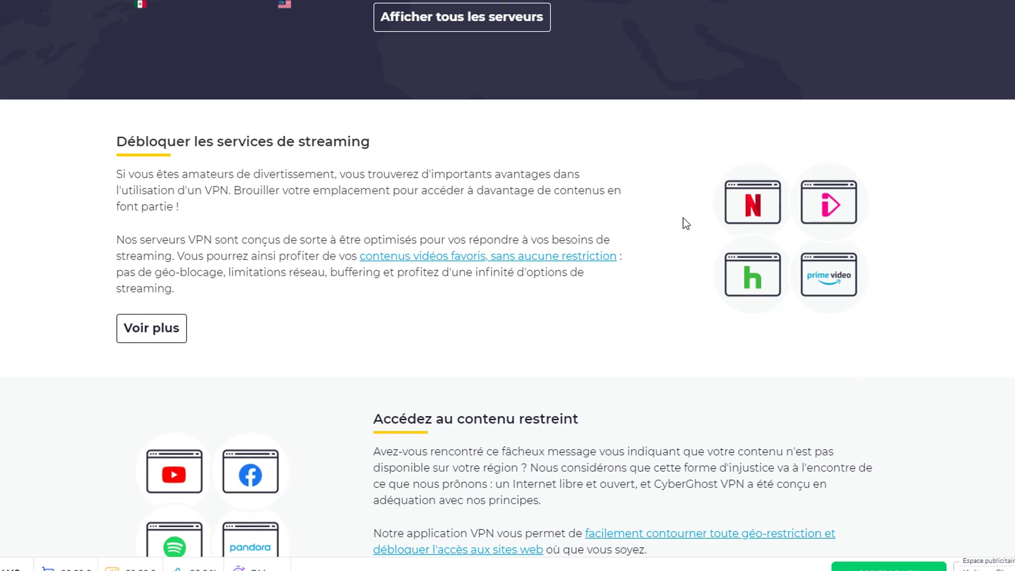
pyautogui.scroll(-1, 753, 204)
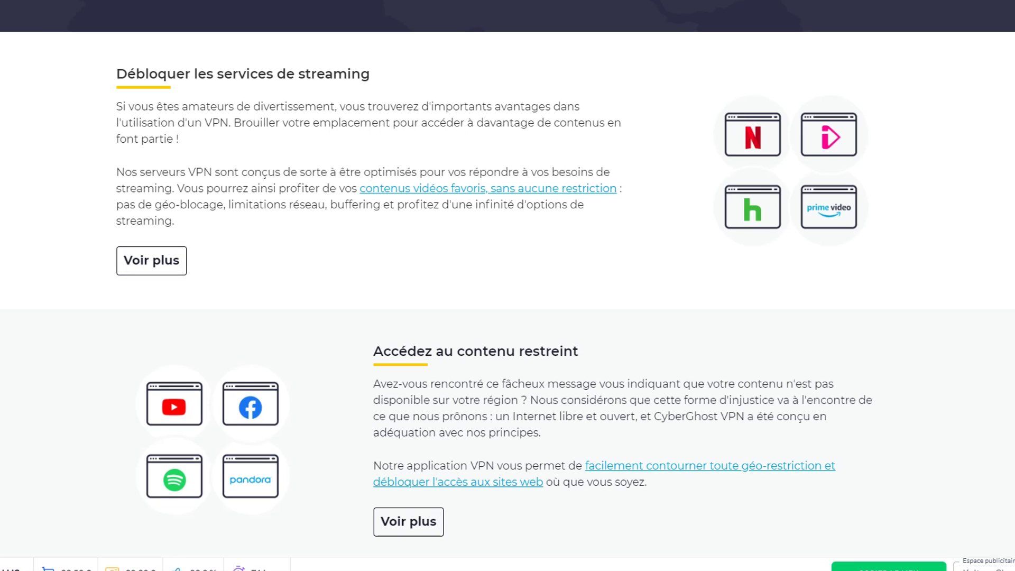
pyautogui.scroll(-5, 734, 377)
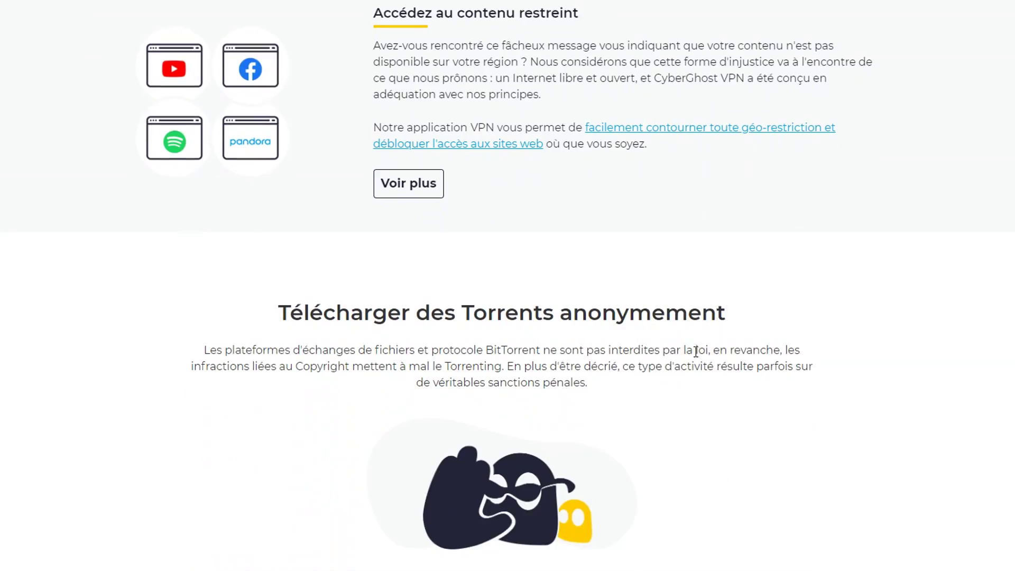
pyautogui.scroll(-4, 693, 353)
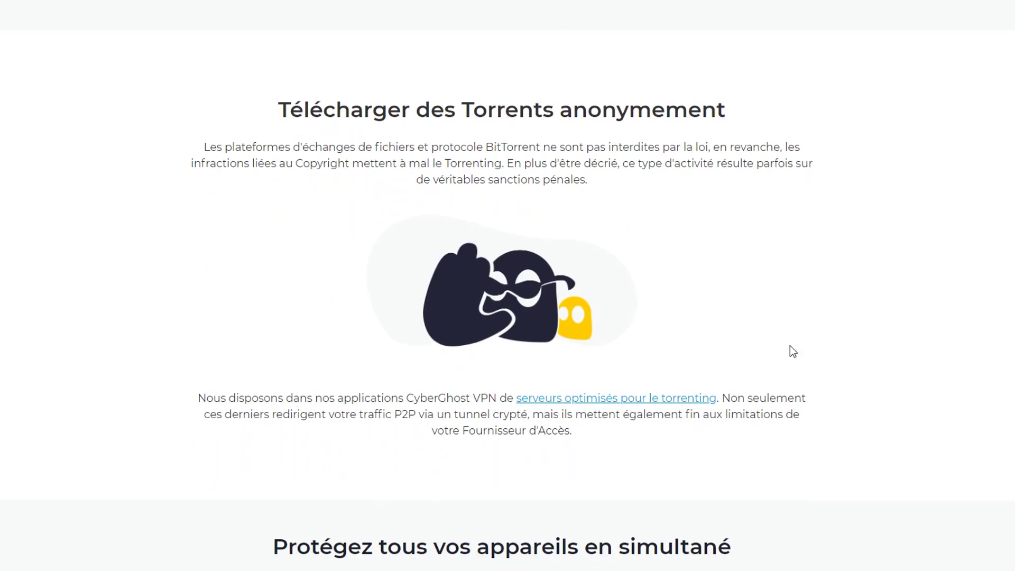
pyautogui.scroll(-4, 912, 335)
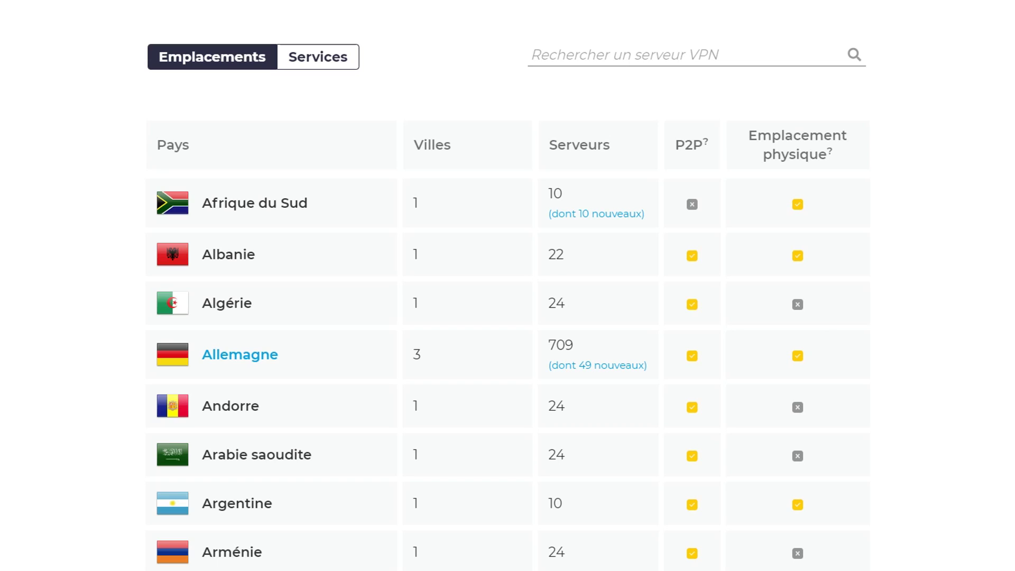
# - Look through the full CyberGhost VPN server list by country, and return to its search field
pyautogui.scroll(-20, 507, 285)
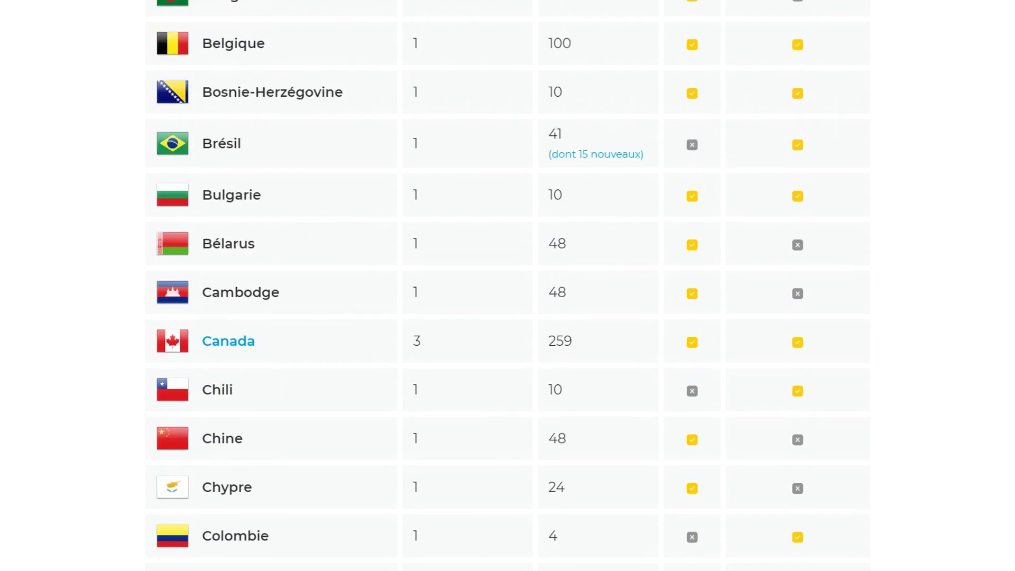
pyautogui.scroll(-20, 508, 285)
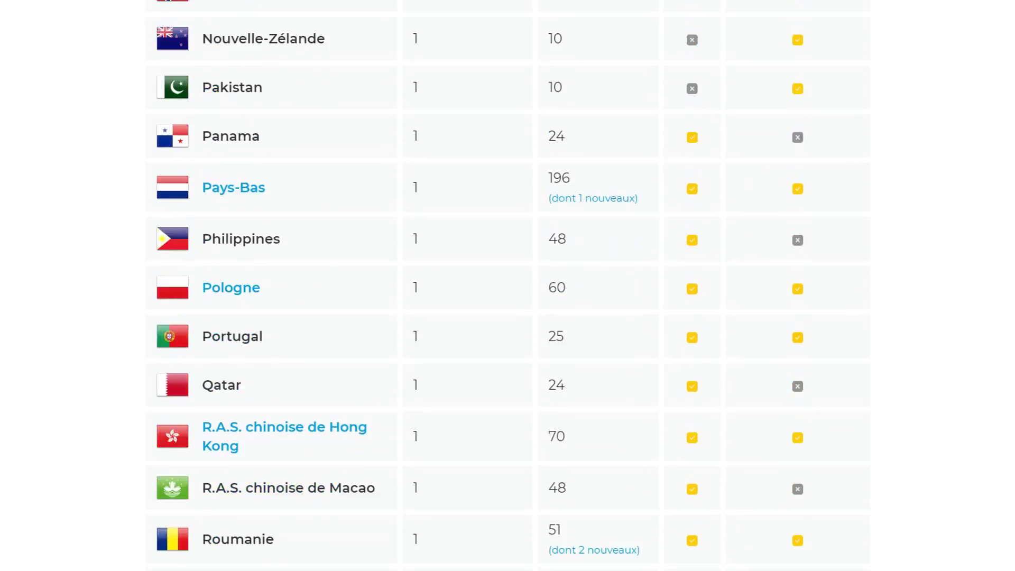
pyautogui.scroll(3, 507, 286)
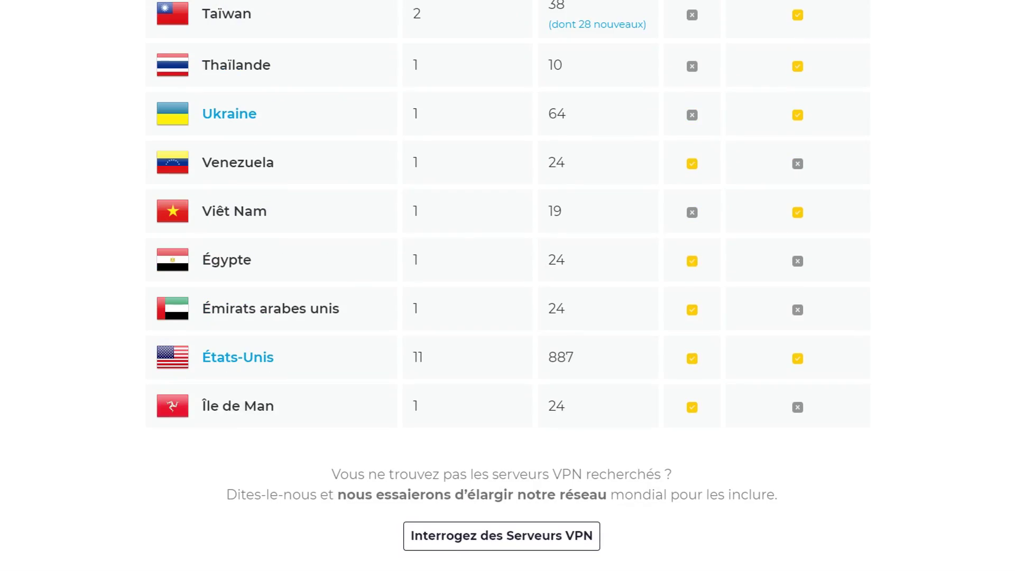
pyautogui.scroll(20, 507, 286)
pyautogui.scroll(20, 507, 286)
pyautogui.scroll(20, 507, 285)
pyautogui.scroll(10, 507, 286)
# - Search the VPN server list for "france", "ét" and "belgique" in turn
pyautogui.write('france')
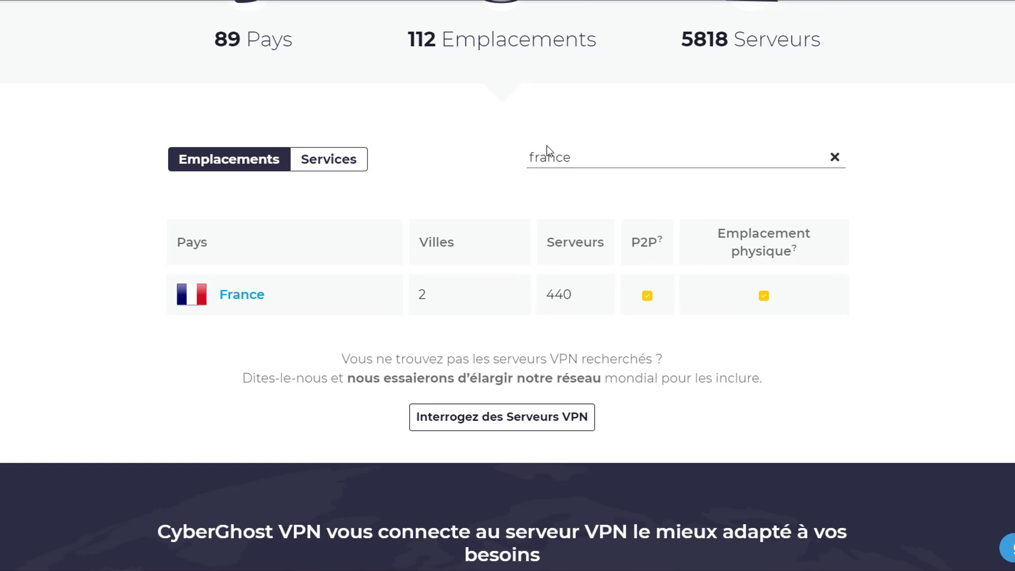
pyautogui.click(834, 157)
pyautogui.write('ét')
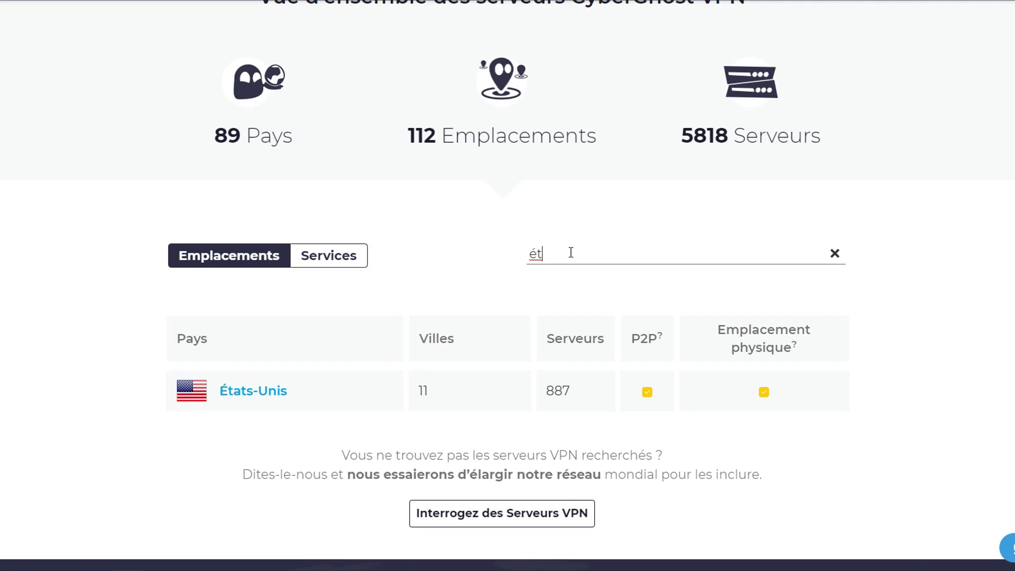
pyautogui.press('BackSpace')
pyautogui.press('BackSpace')
pyautogui.write('belgique')
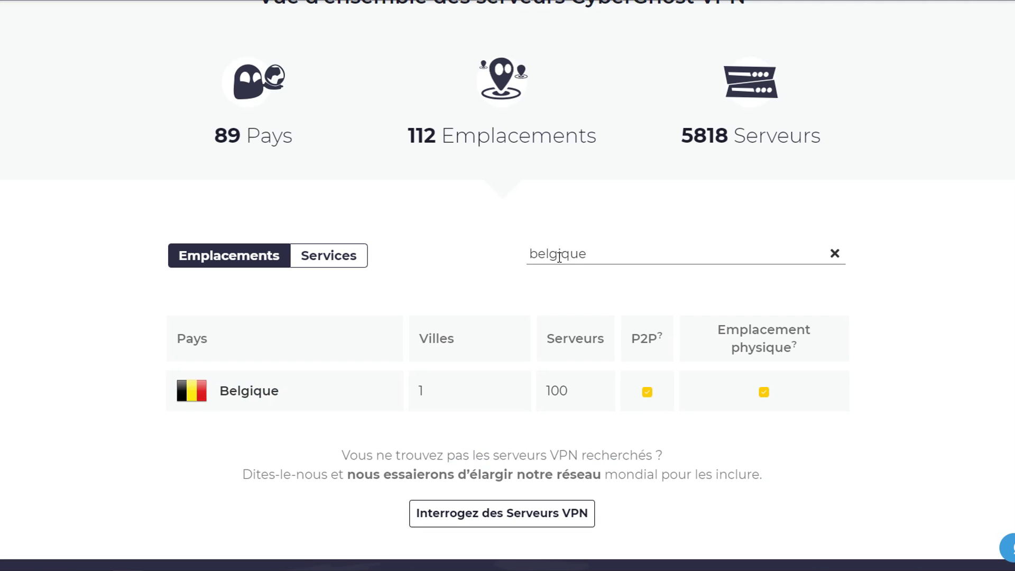
# - Search the VPN server list for "canada", "maroc" and "chine" in turn
pyautogui.moveTo(587, 255); pyautogui.dragTo(510, 254)
pyautogui.write('canada')
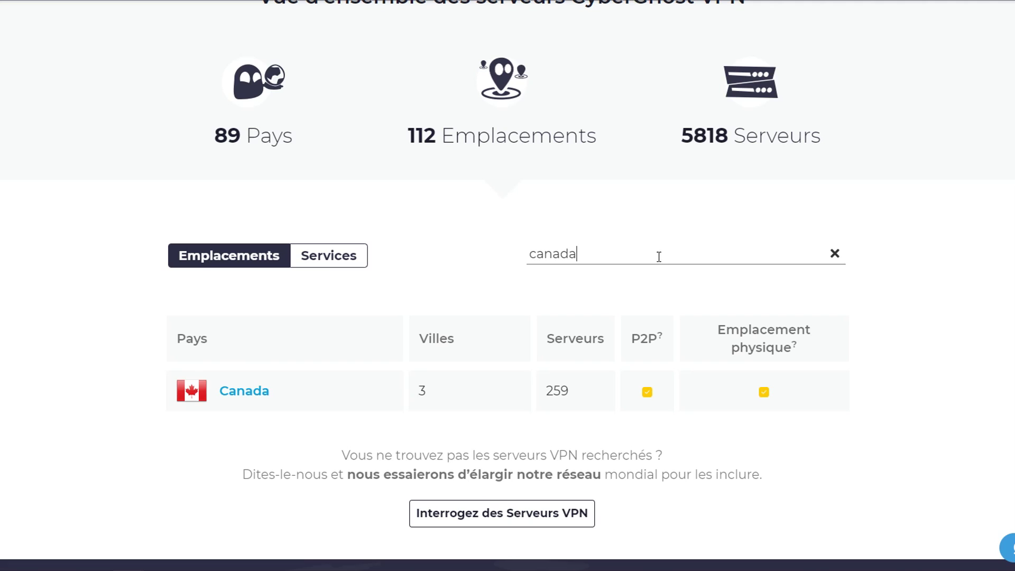
pyautogui.moveTo(656, 254); pyautogui.dragTo(530, 254)
pyautogui.write('maroc')
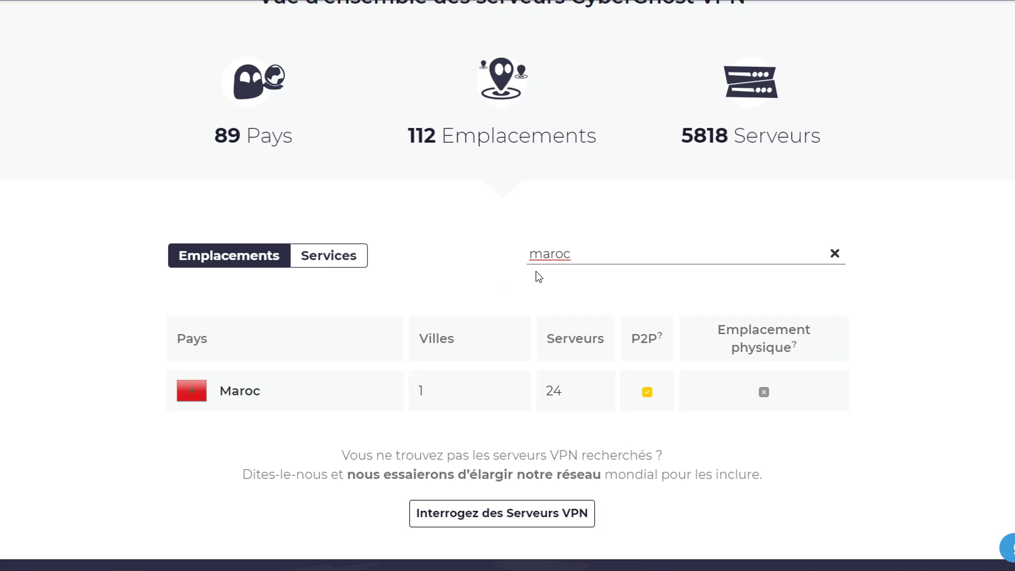
pyautogui.moveTo(579, 256); pyautogui.dragTo(517, 257)
pyautogui.write('chine')
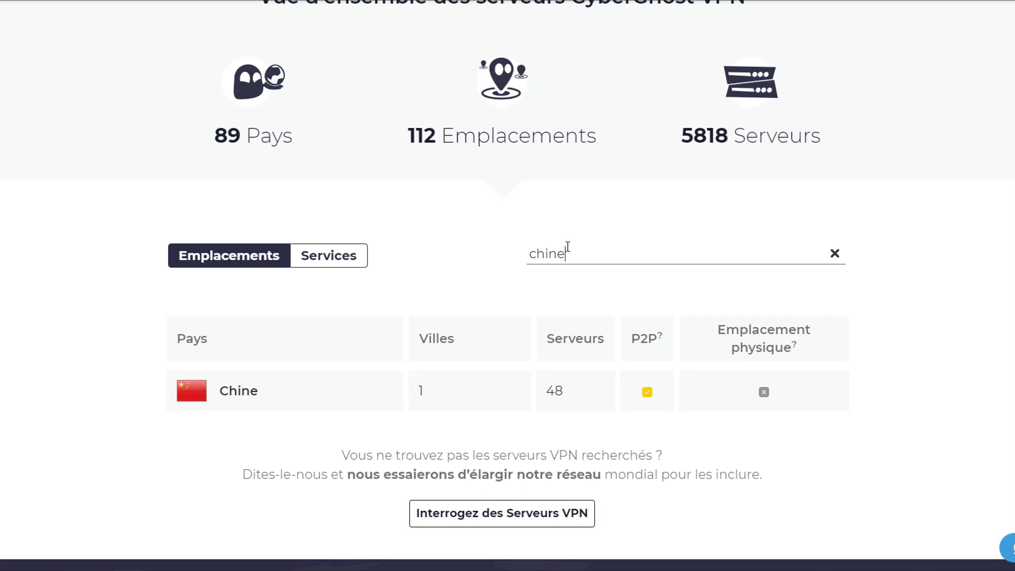
# - Search the VPN server list for "suisse" and "france", and select part of the search text
pyautogui.moveTo(569, 253); pyautogui.dragTo(487, 252)
pyautogui.write('suisse')
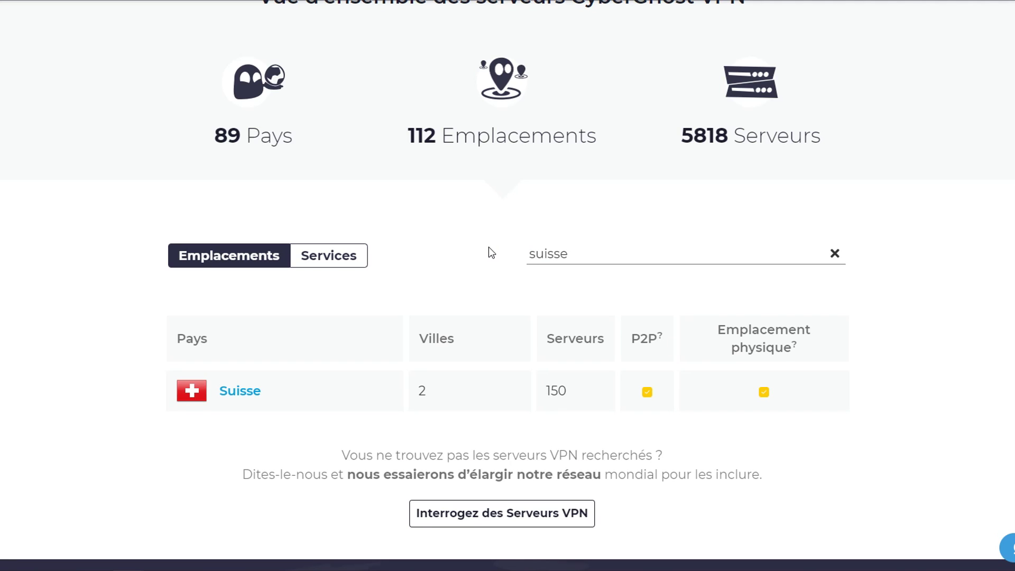
pyautogui.moveTo(582, 249); pyautogui.dragTo(496, 251)
pyautogui.write('fra')
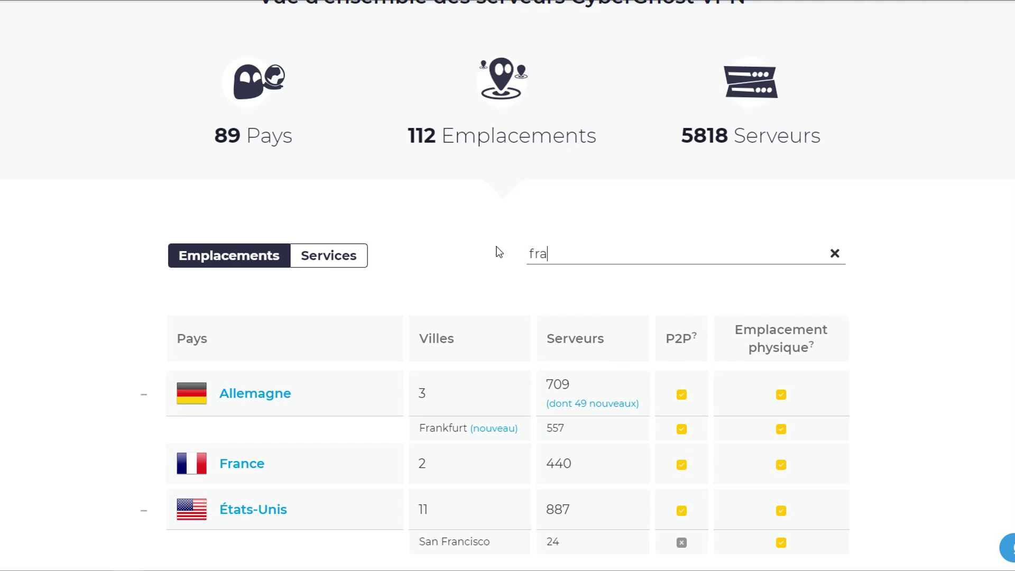
pyautogui.write('nce')
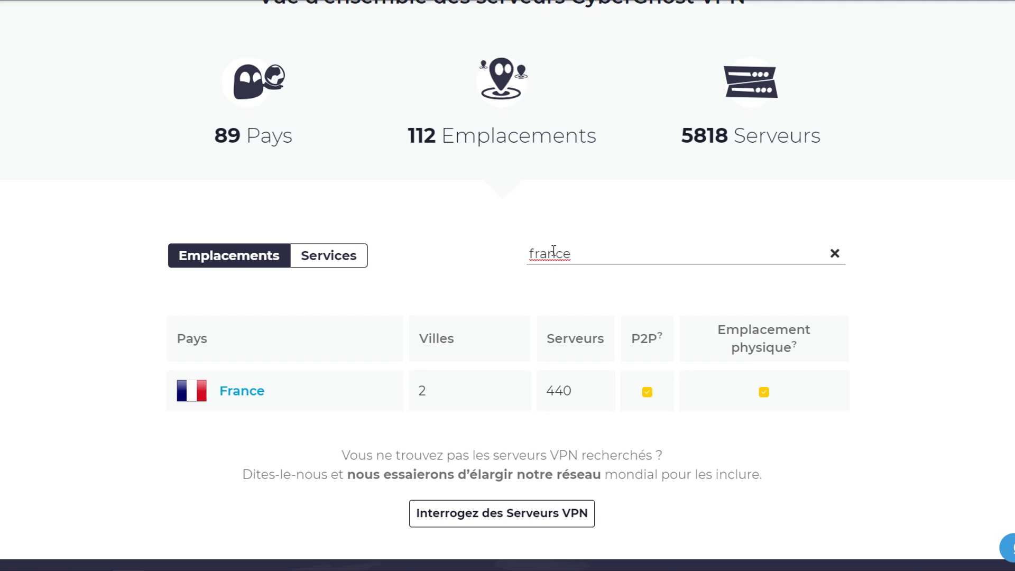
pyautogui.moveTo(572, 252); pyautogui.dragTo(550, 251)
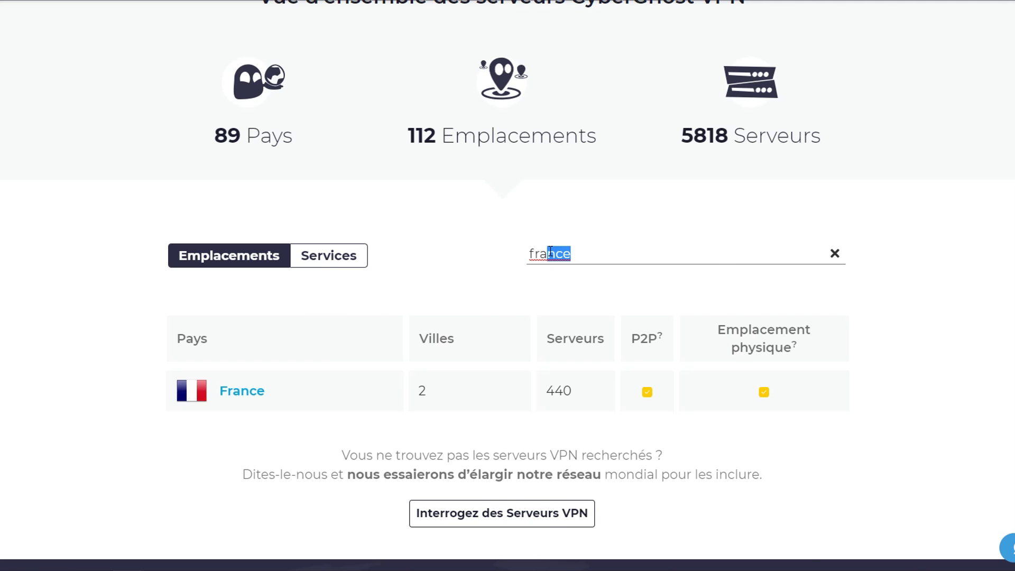